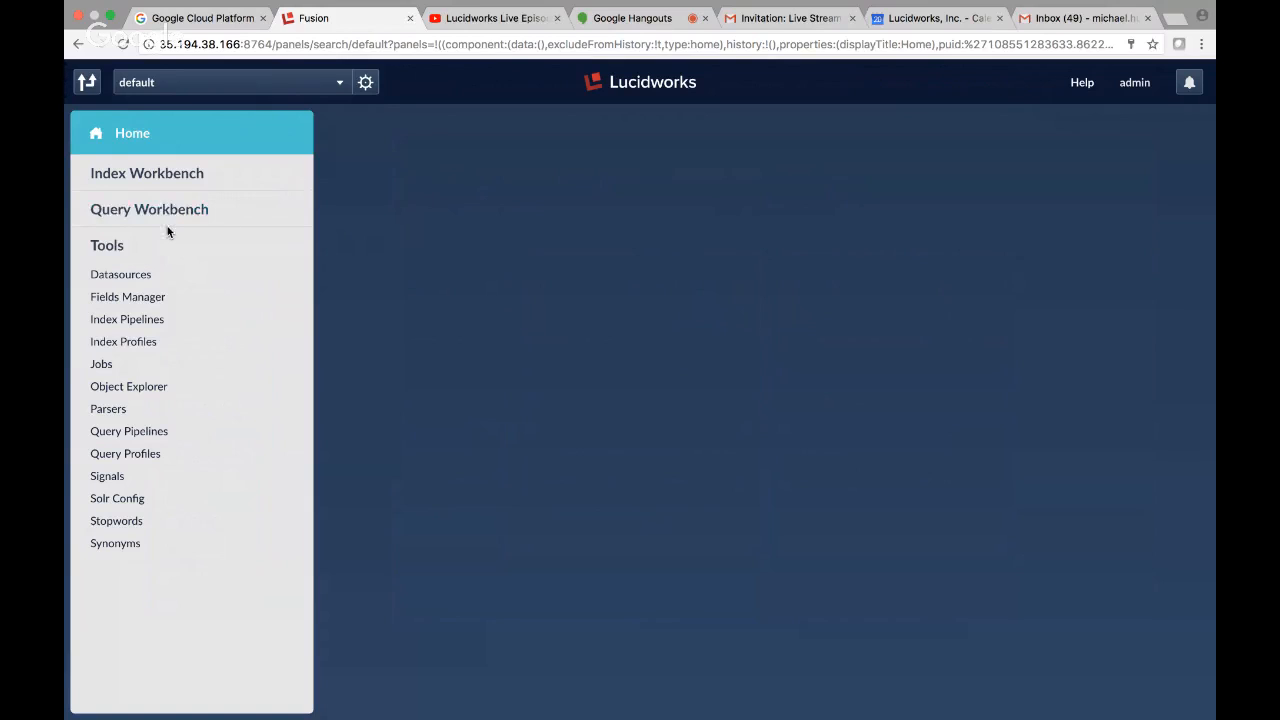
# Add a new Web datasource and set its datasource ID to web-crawl.
pyautogui.click(133, 276)
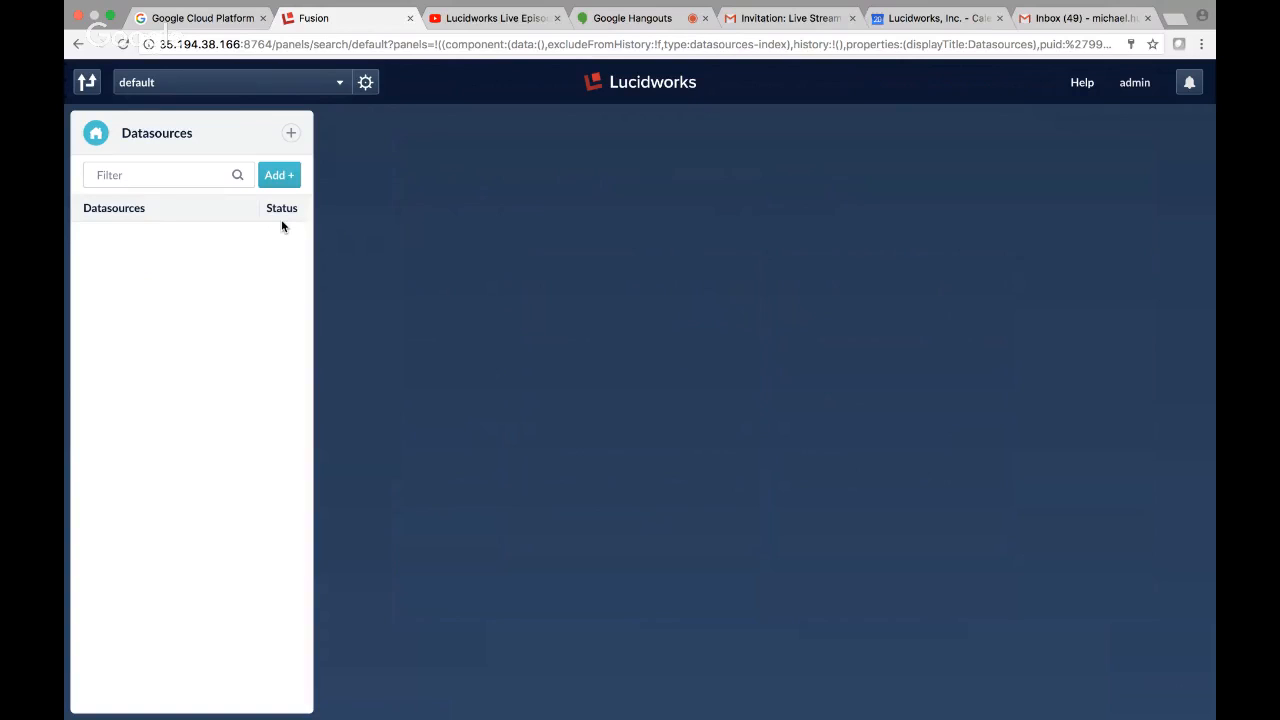
pyautogui.click(276, 176)
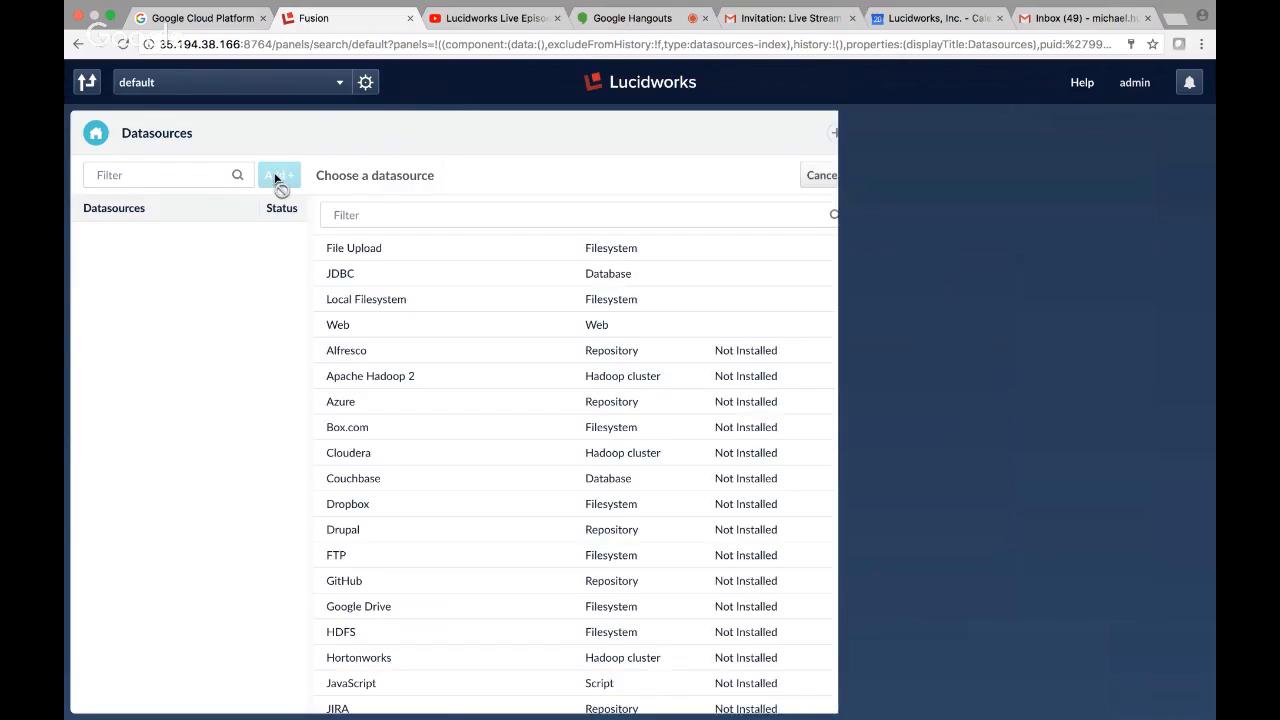
pyautogui.click(408, 325)
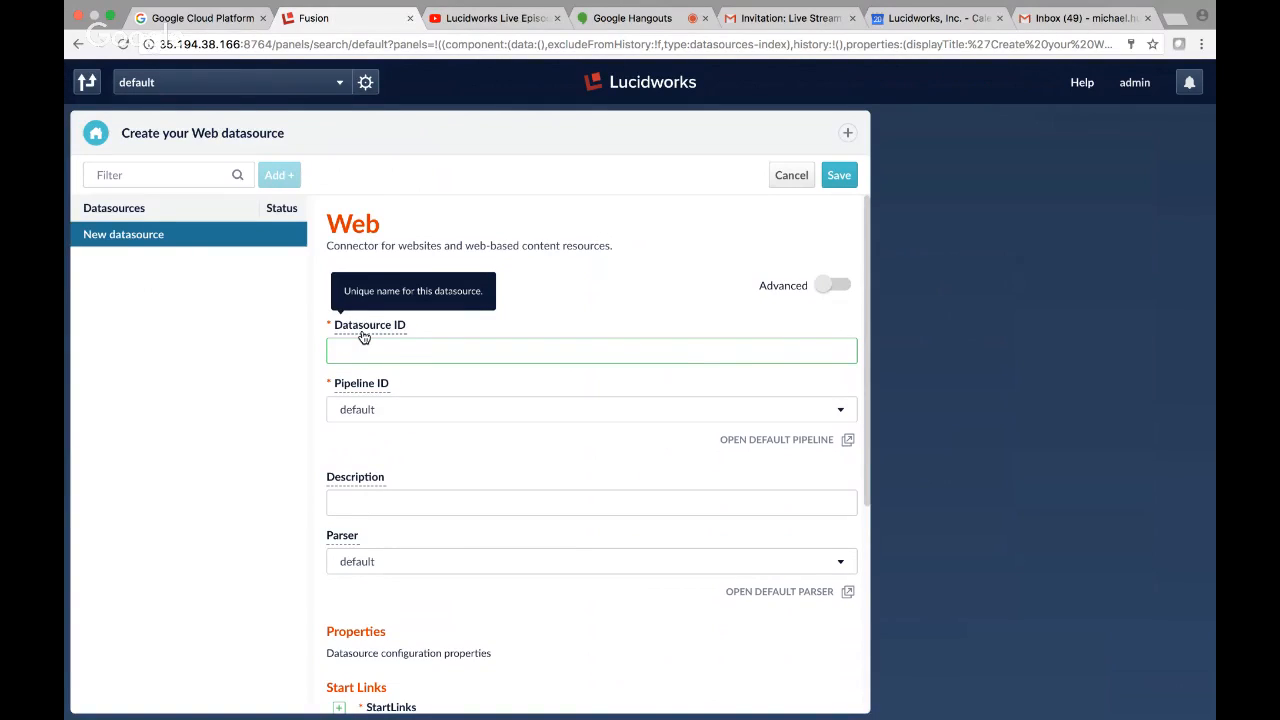
pyautogui.write('web-crawl')
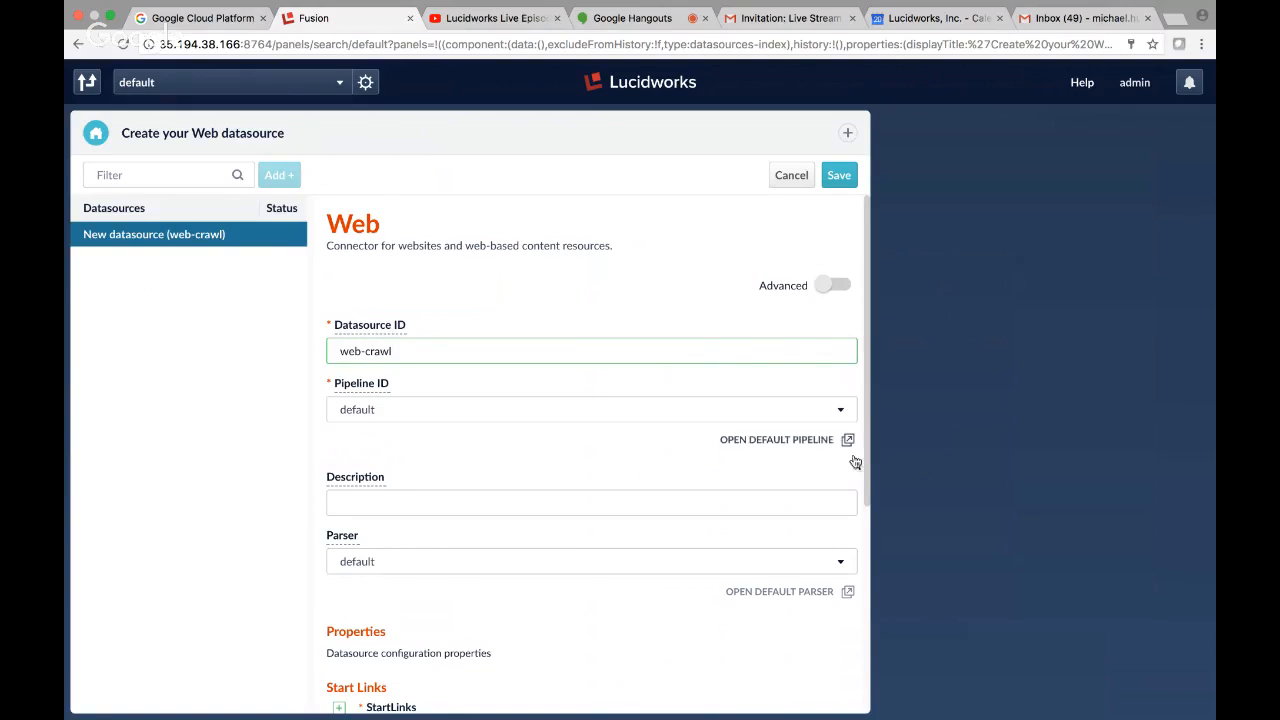
# Open the index pipelines alongside the Web datasource form and start a new pipeline.
pyautogui.click(847, 133)
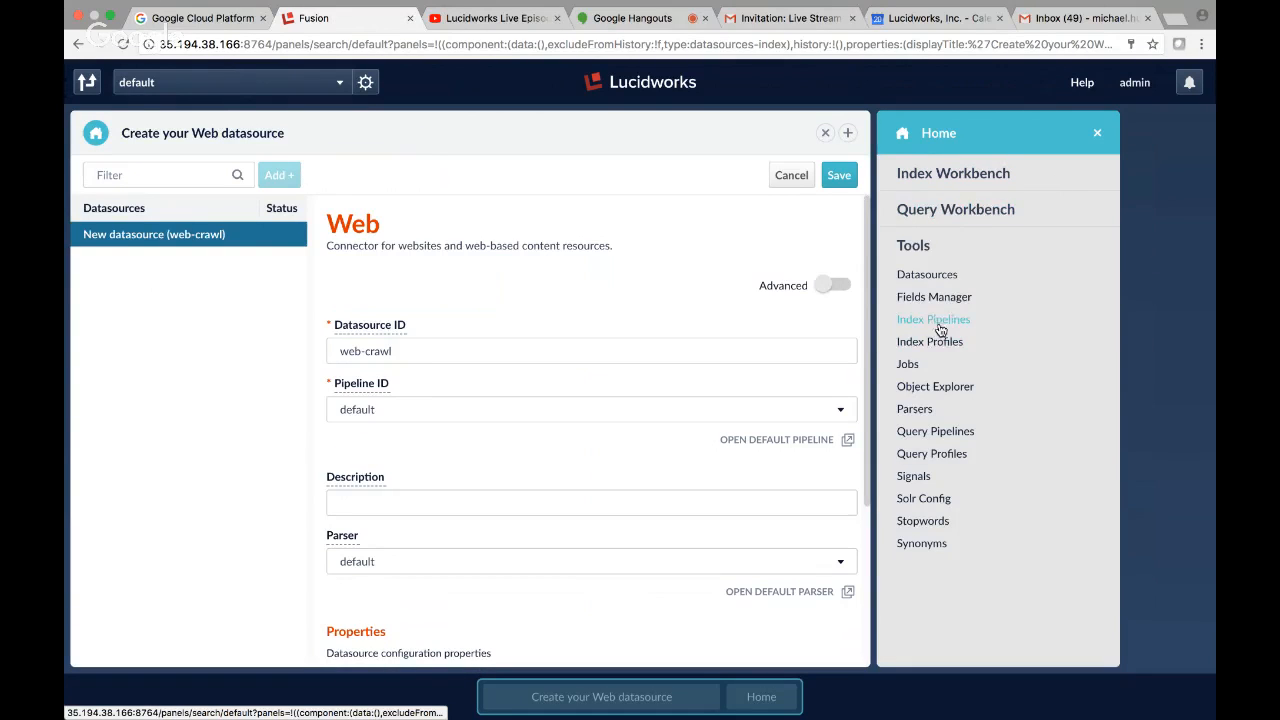
pyautogui.click(938, 319)
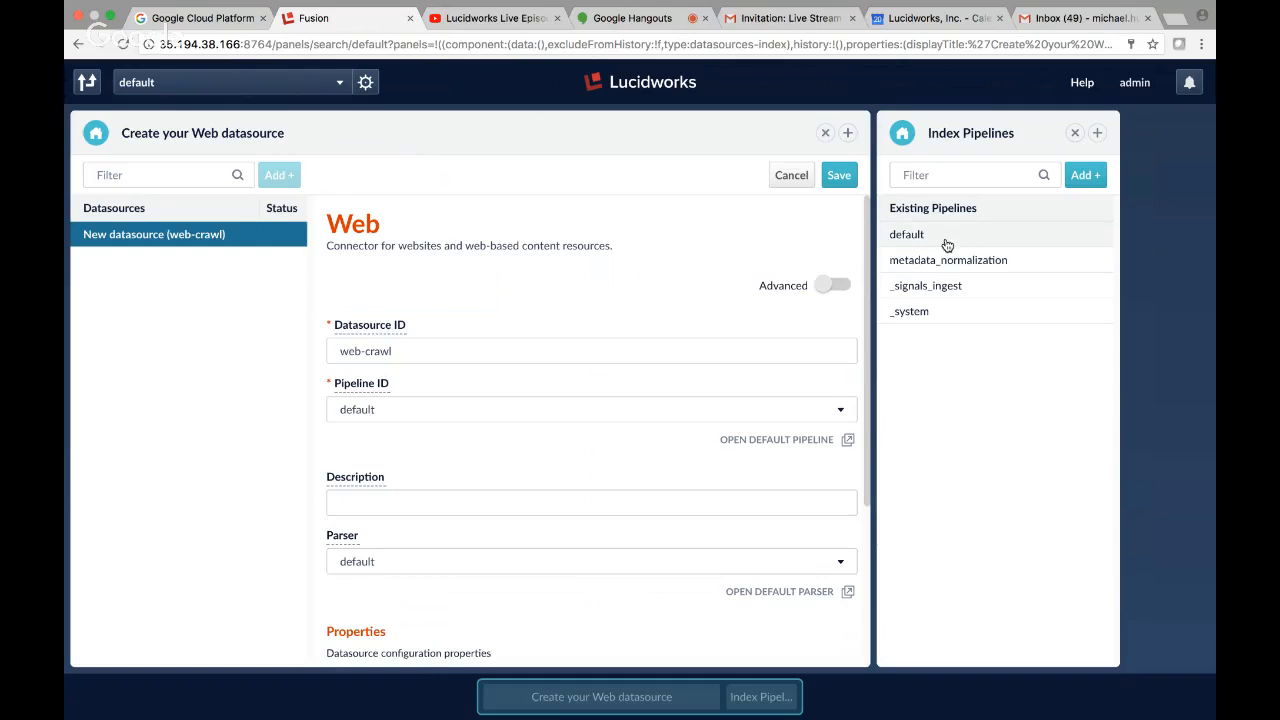
pyautogui.click(1086, 177)
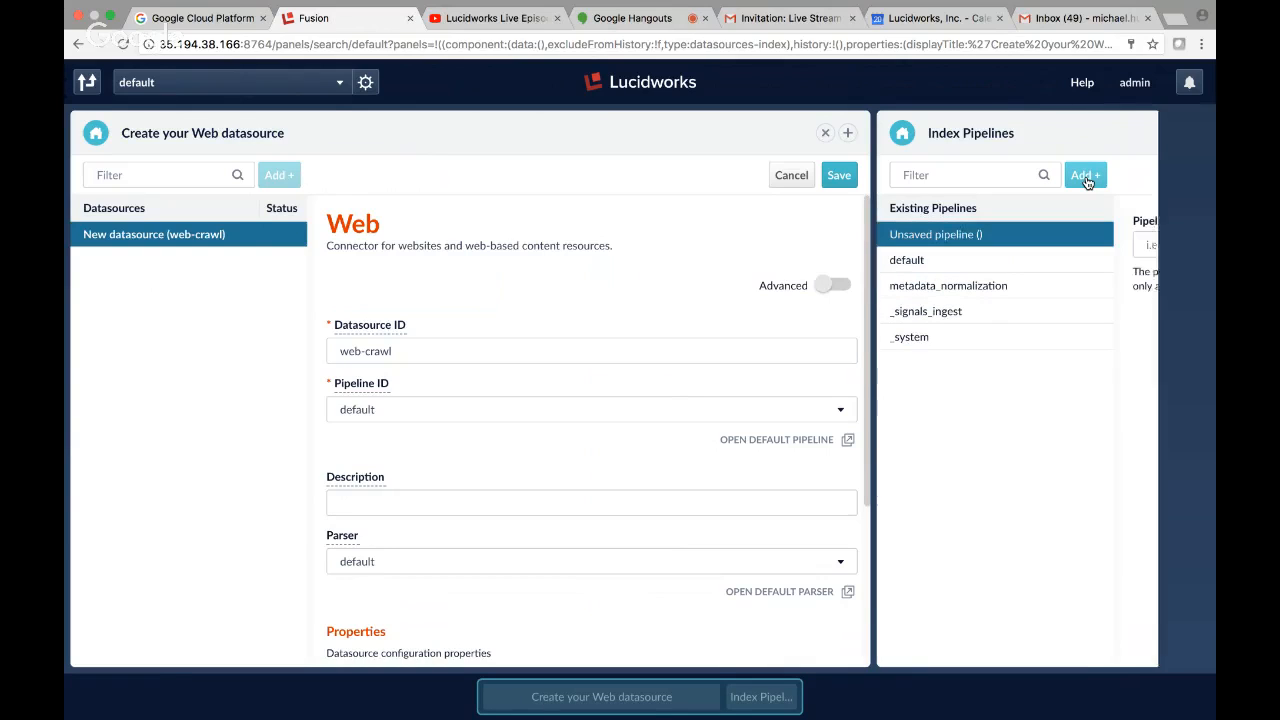
pyautogui.moveTo(603, 697); pyautogui.dragTo(882, 707)
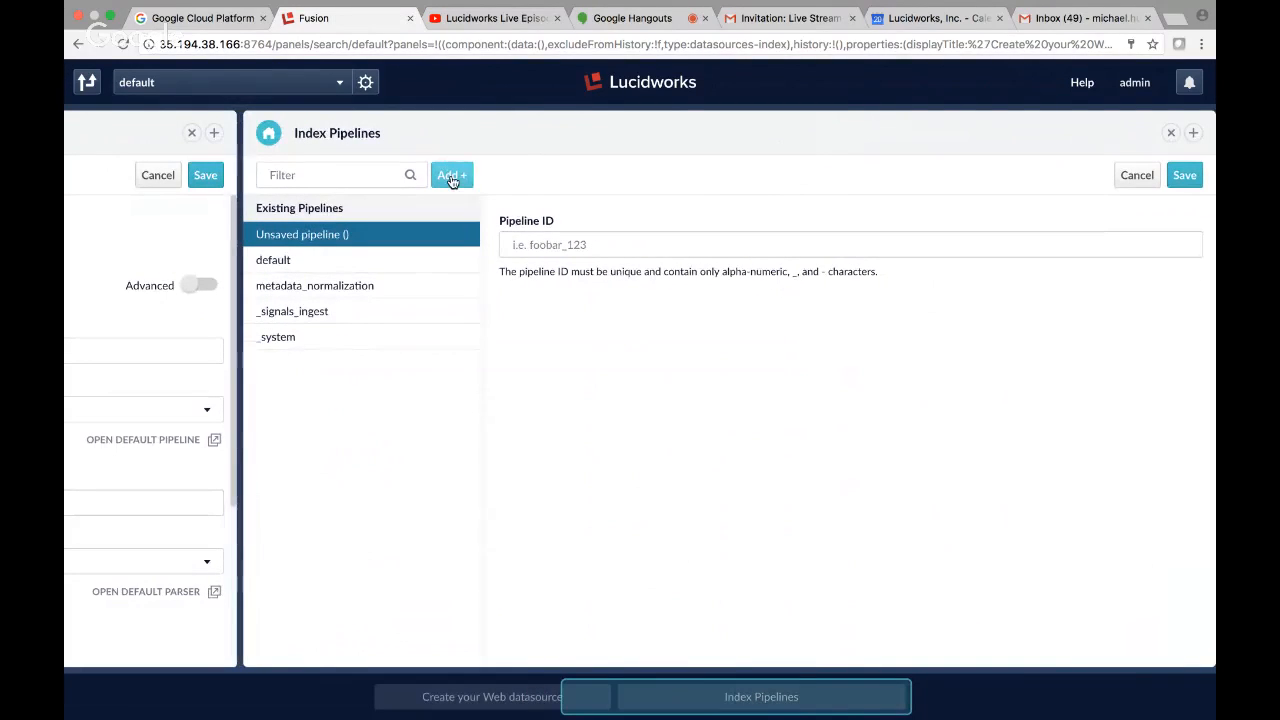
pyautogui.click(451, 177)
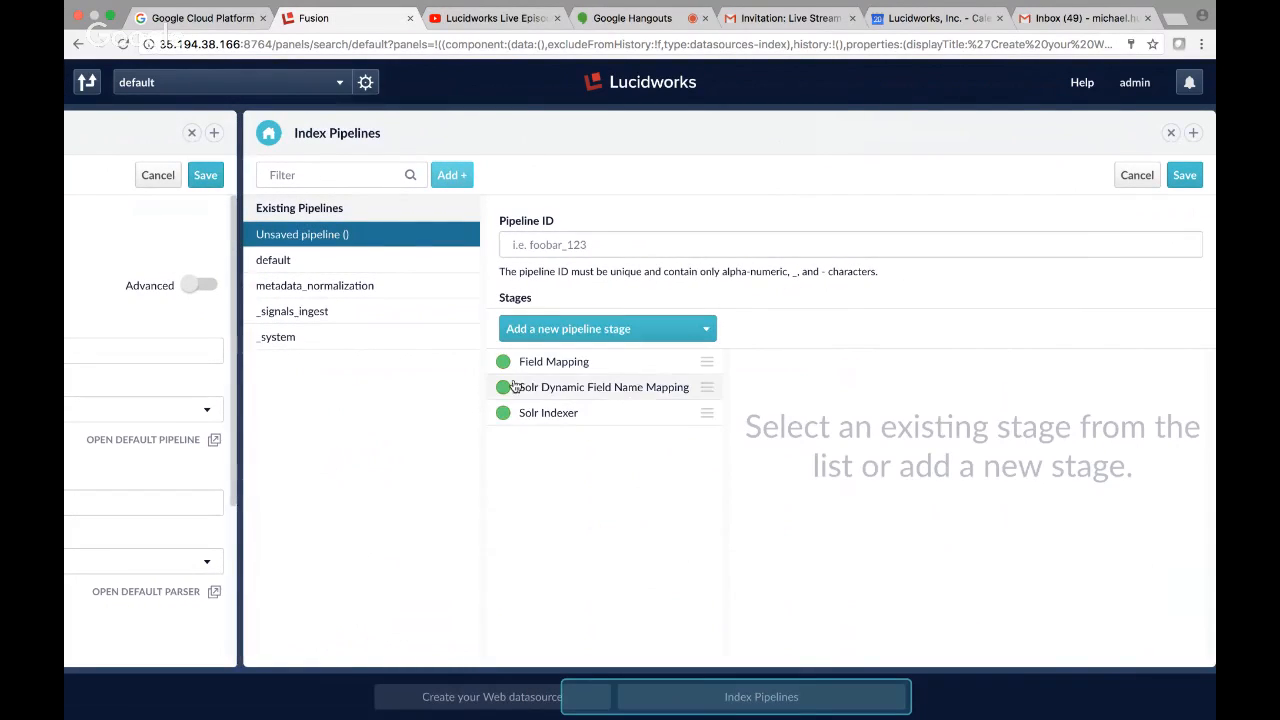
# Add a Detect Language stage to the unsaved index pipeline and label it detect-lang.
pyautogui.click(704, 329)
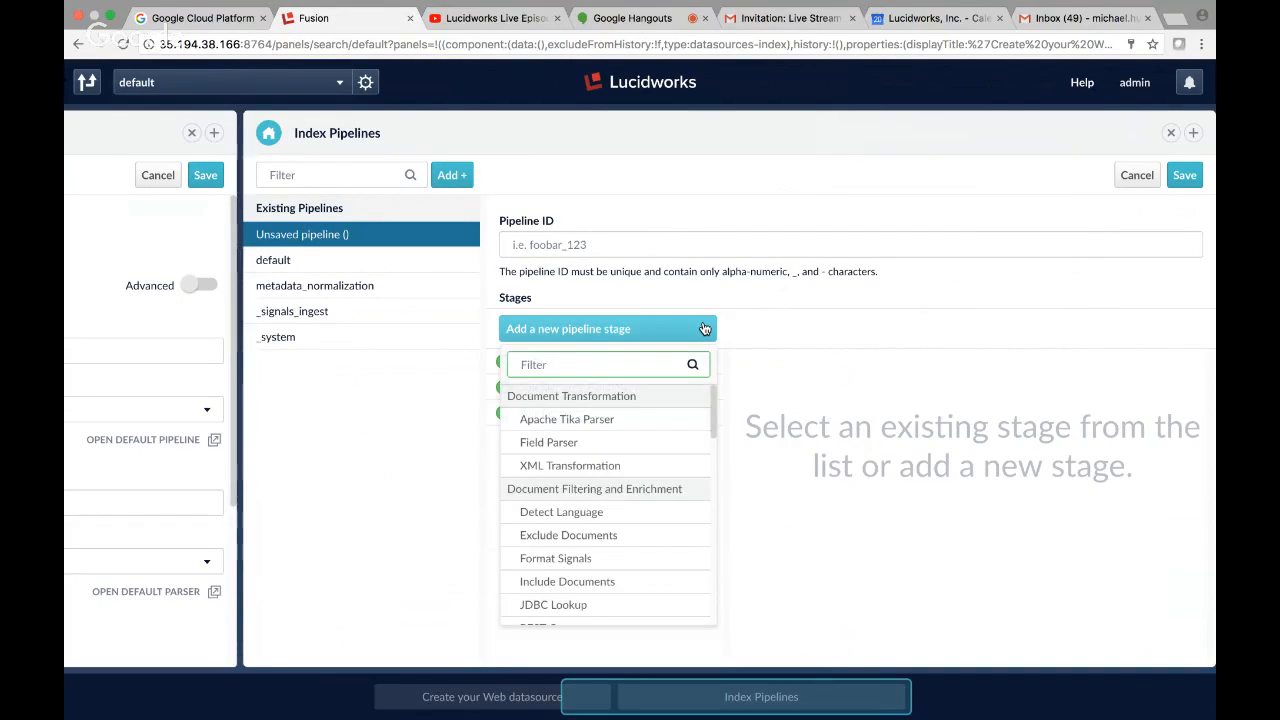
pyautogui.click(605, 513)
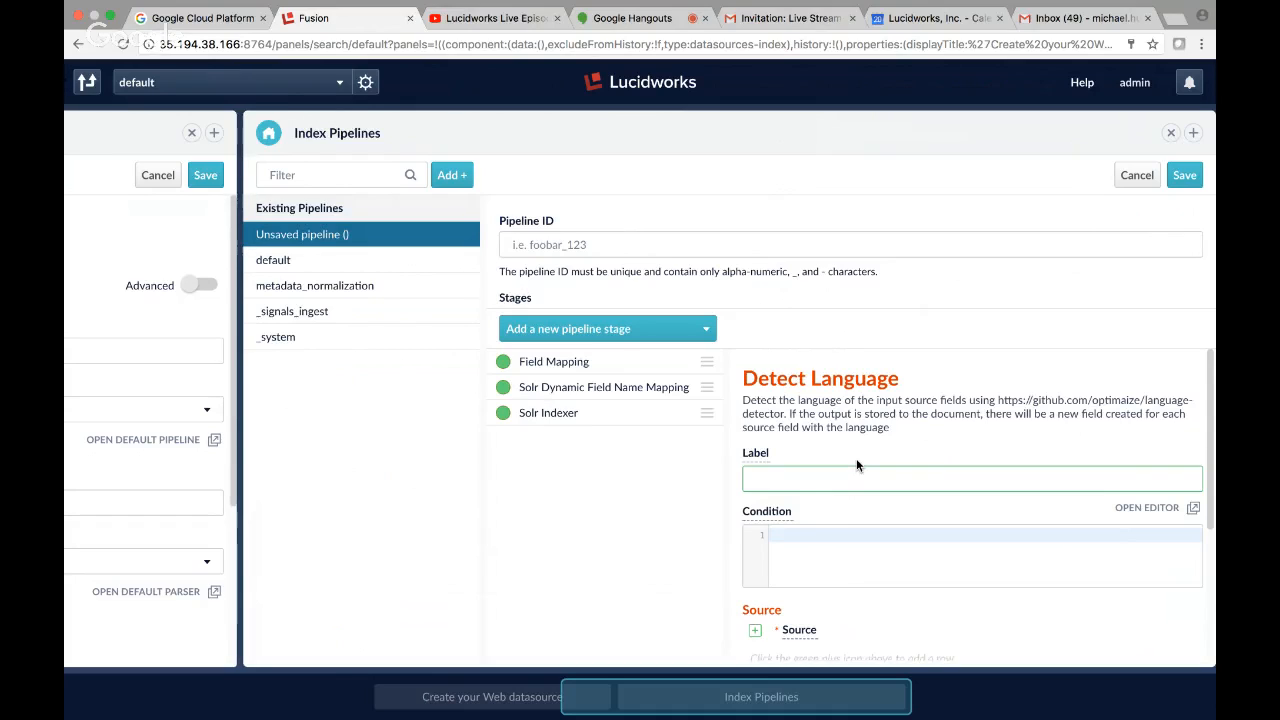
pyautogui.write('d')
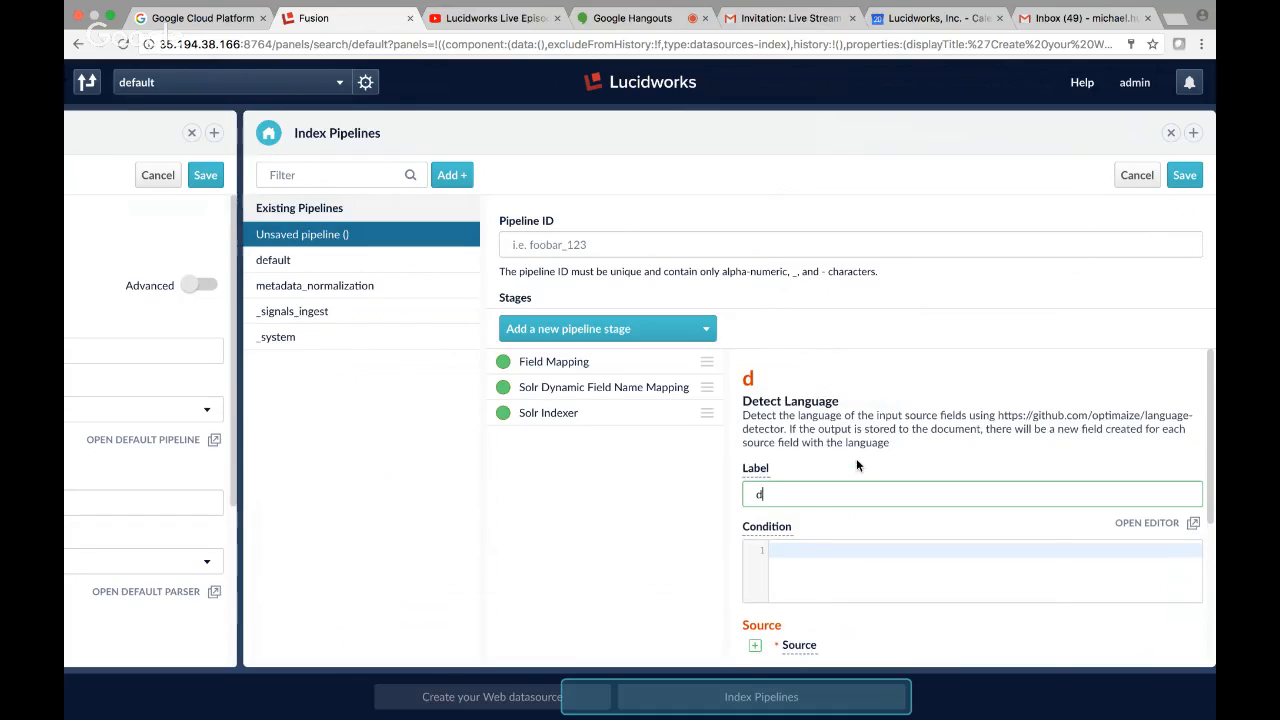
pyautogui.write('etect-lang')
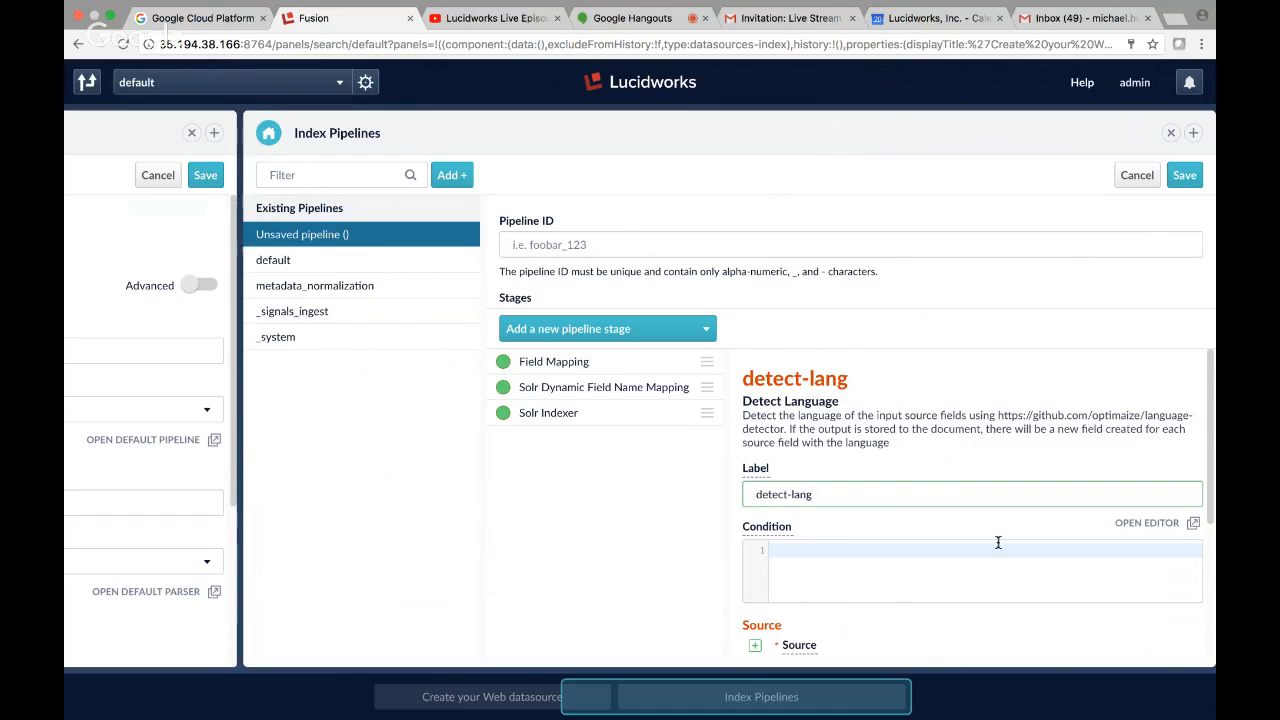
# Add title_t and body_t as source fields of the detect-lang stage.
pyautogui.scroll(-3, 997, 543)
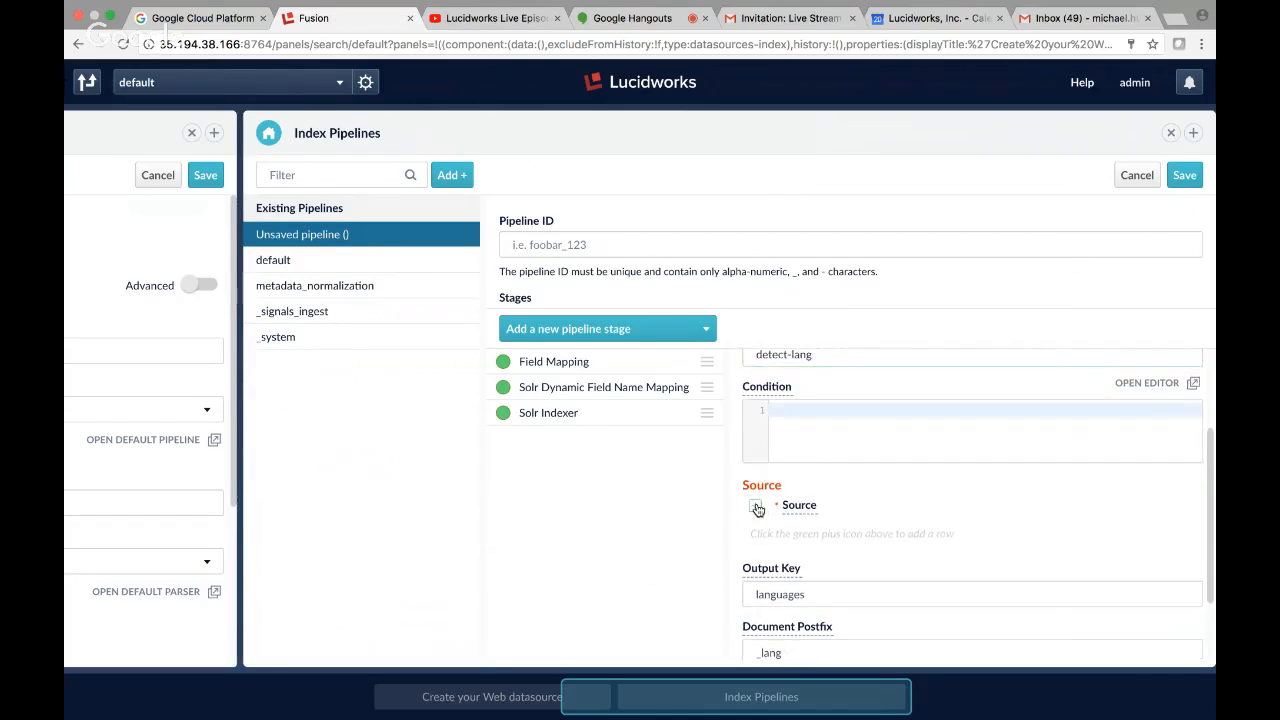
pyautogui.click(755, 499)
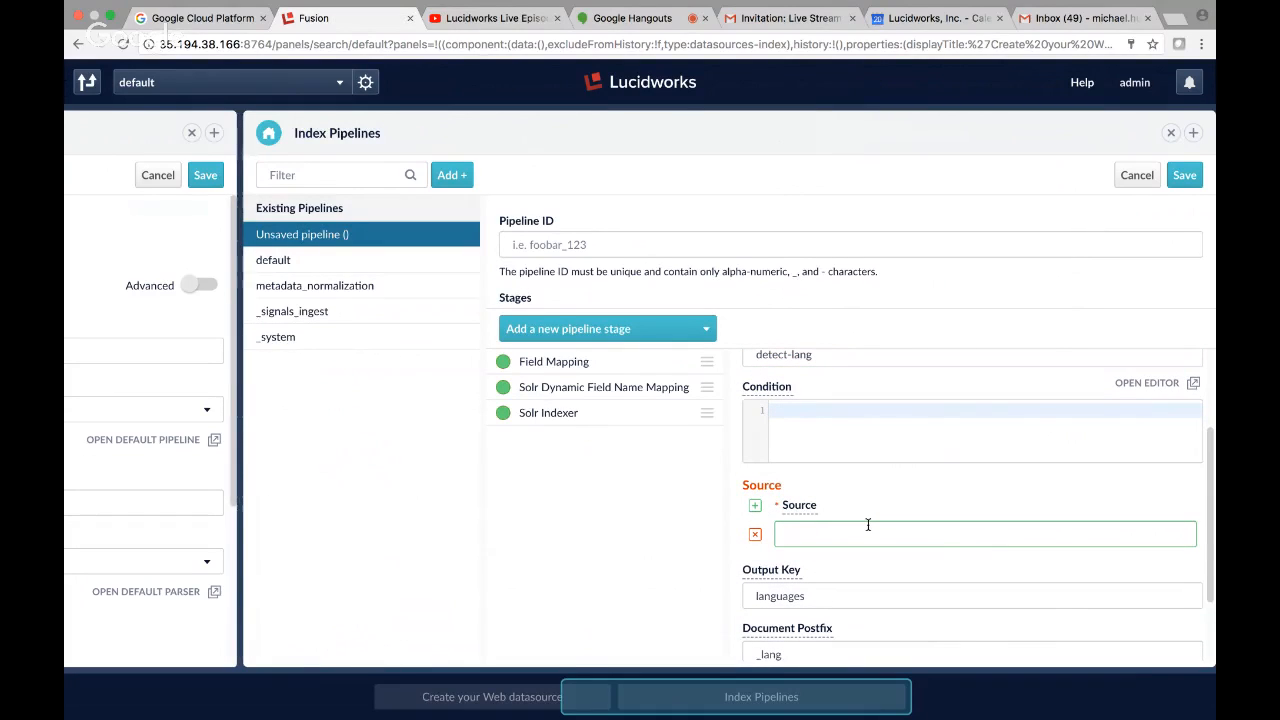
pyautogui.write('t')
pyautogui.moveTo(797, 508)
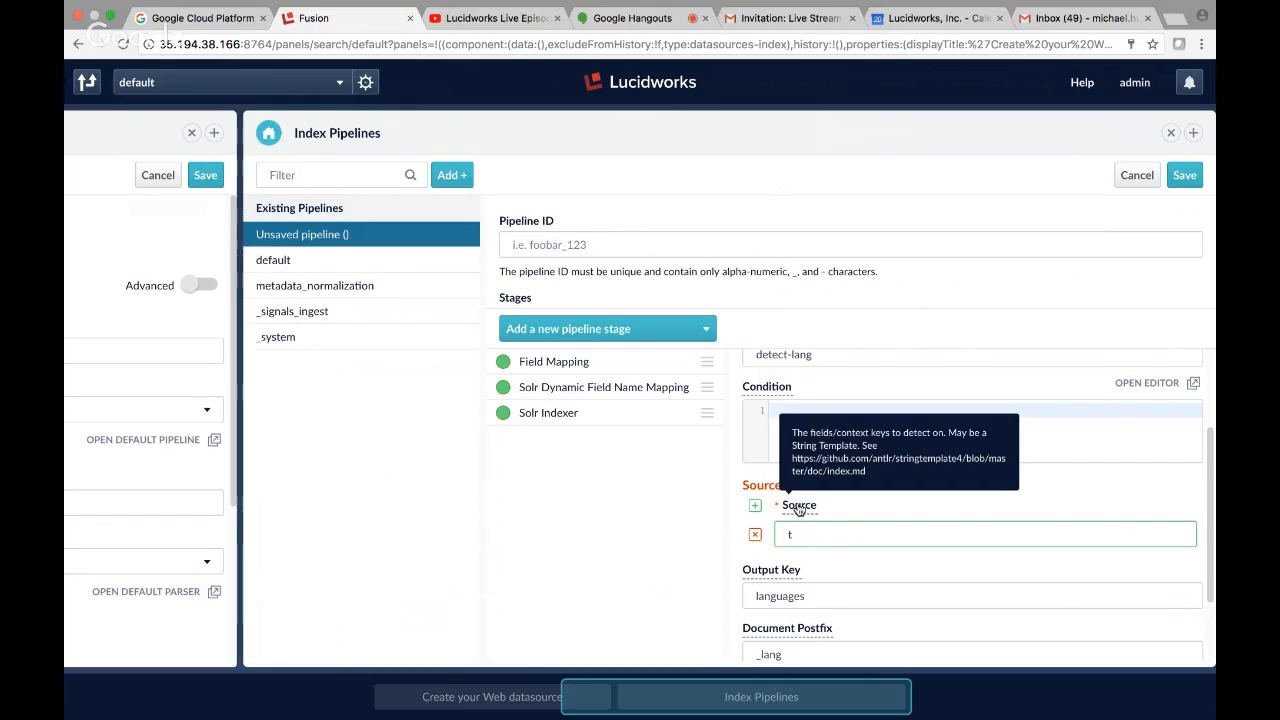
pyautogui.write('i')
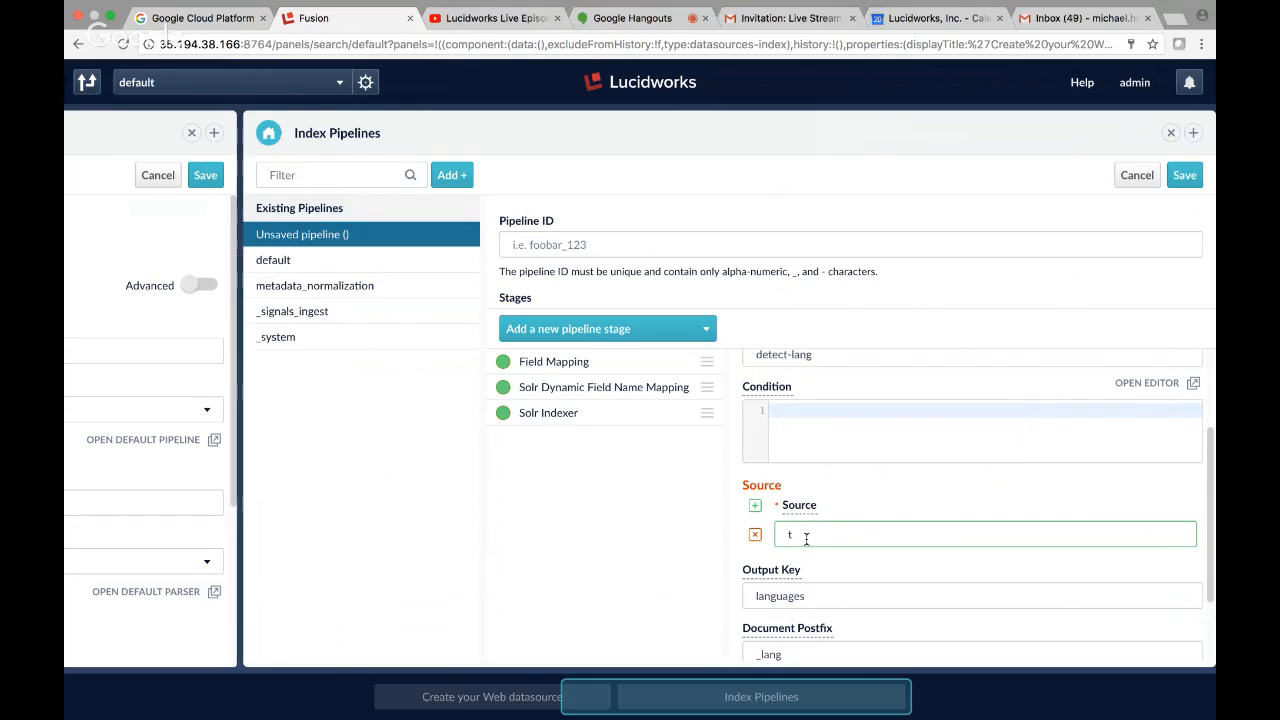
pyautogui.write('tle_t')
pyautogui.click(755, 505)
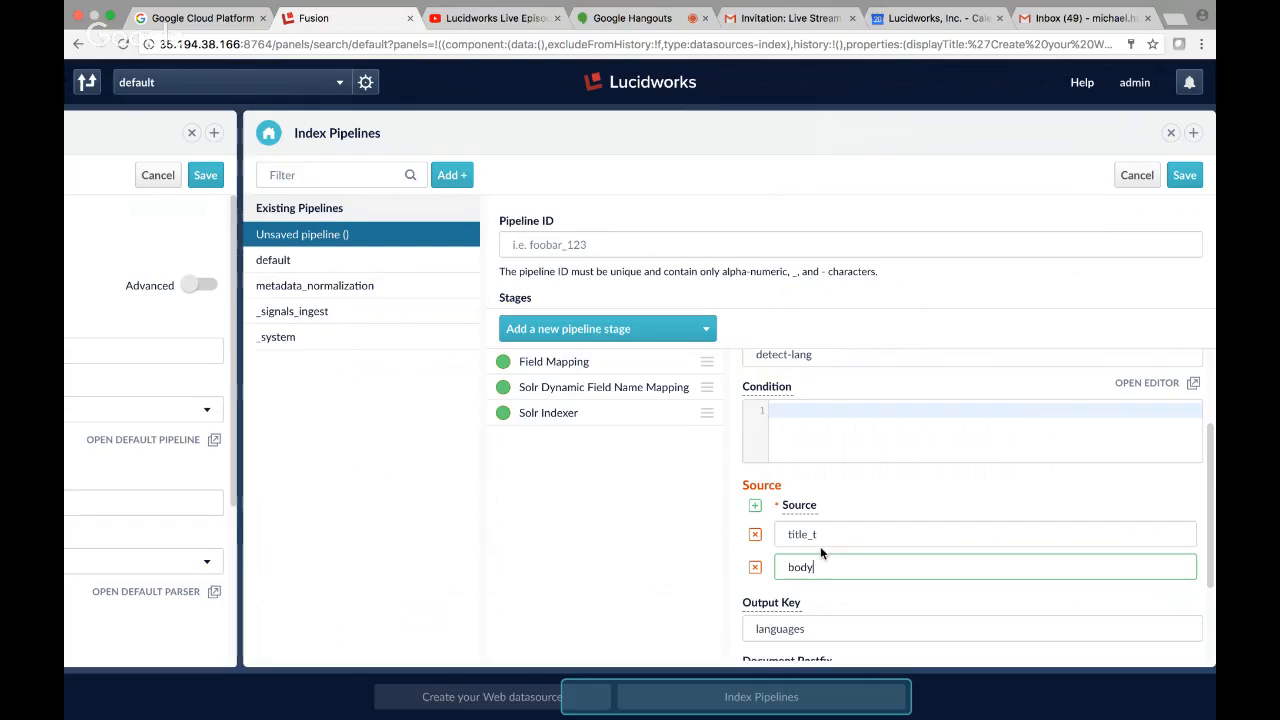
pyautogui.write('body_t')
# Return to the web-crawl datasource form, turn on its advanced options and expand the Field Mapping section.
pyautogui.click(690, 700)
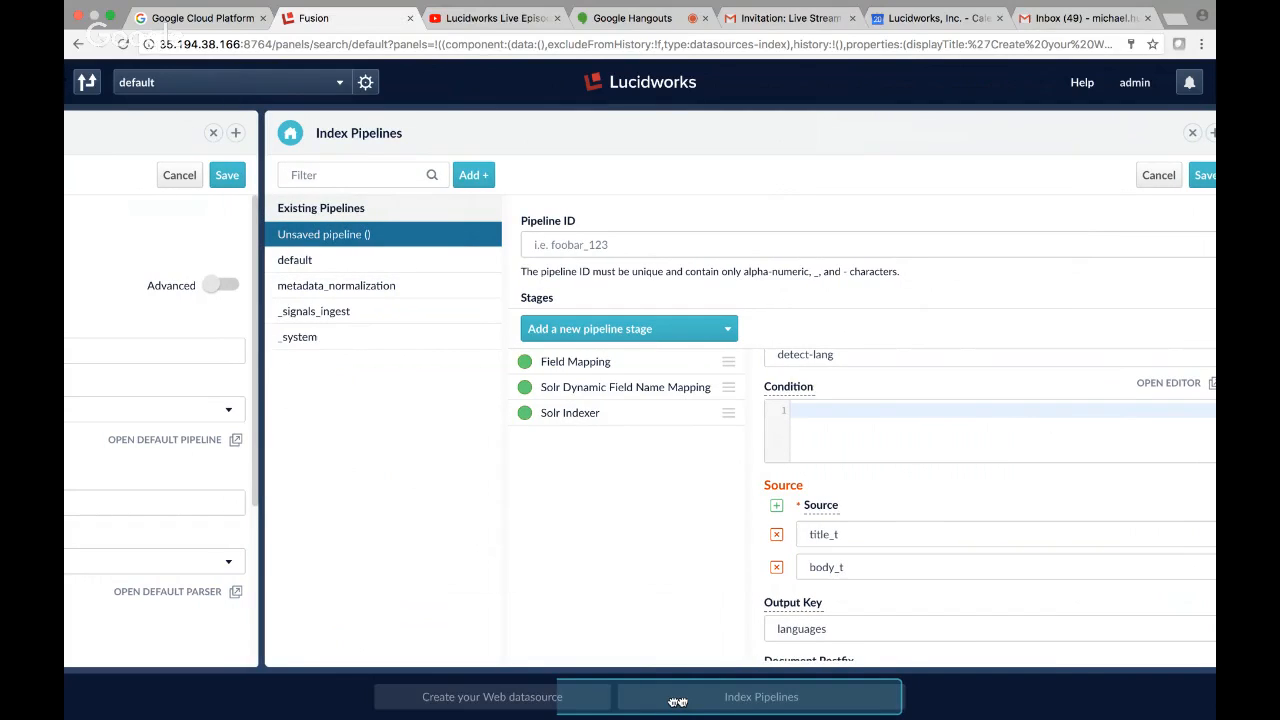
pyautogui.moveTo(678, 702); pyautogui.dragTo(490, 700)
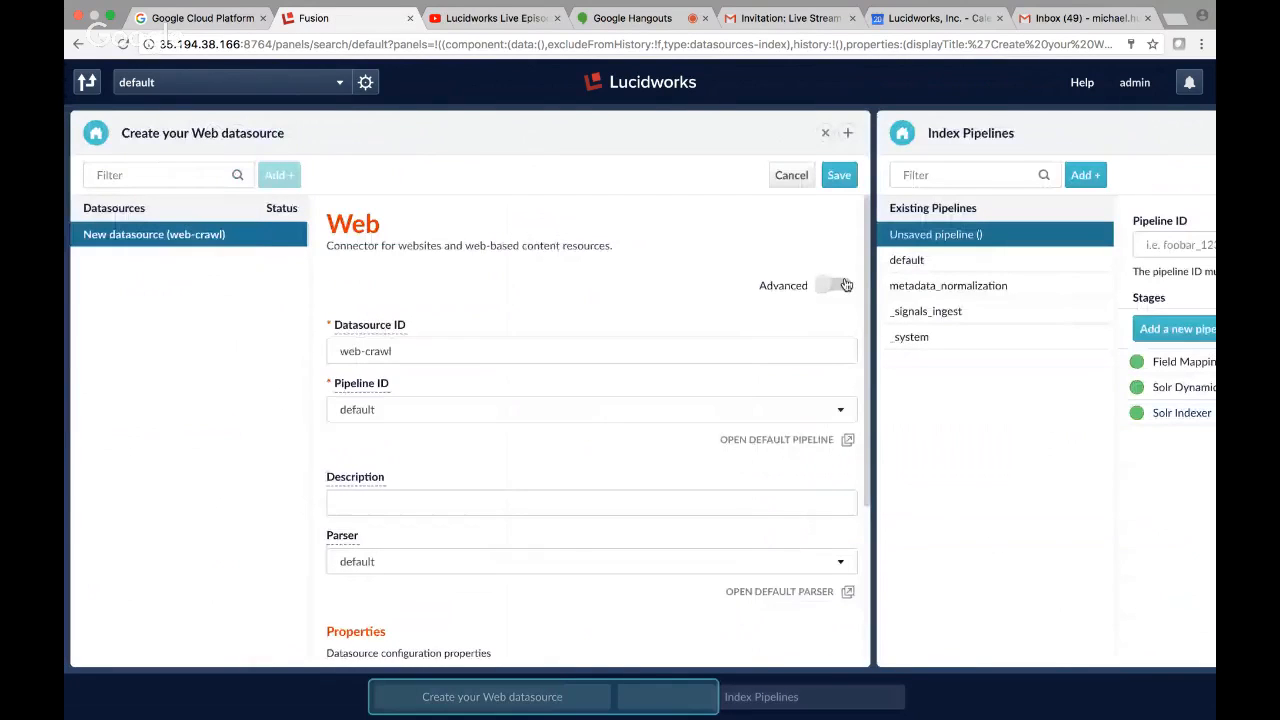
pyautogui.click(845, 285)
pyautogui.scroll(-15, 556, 542)
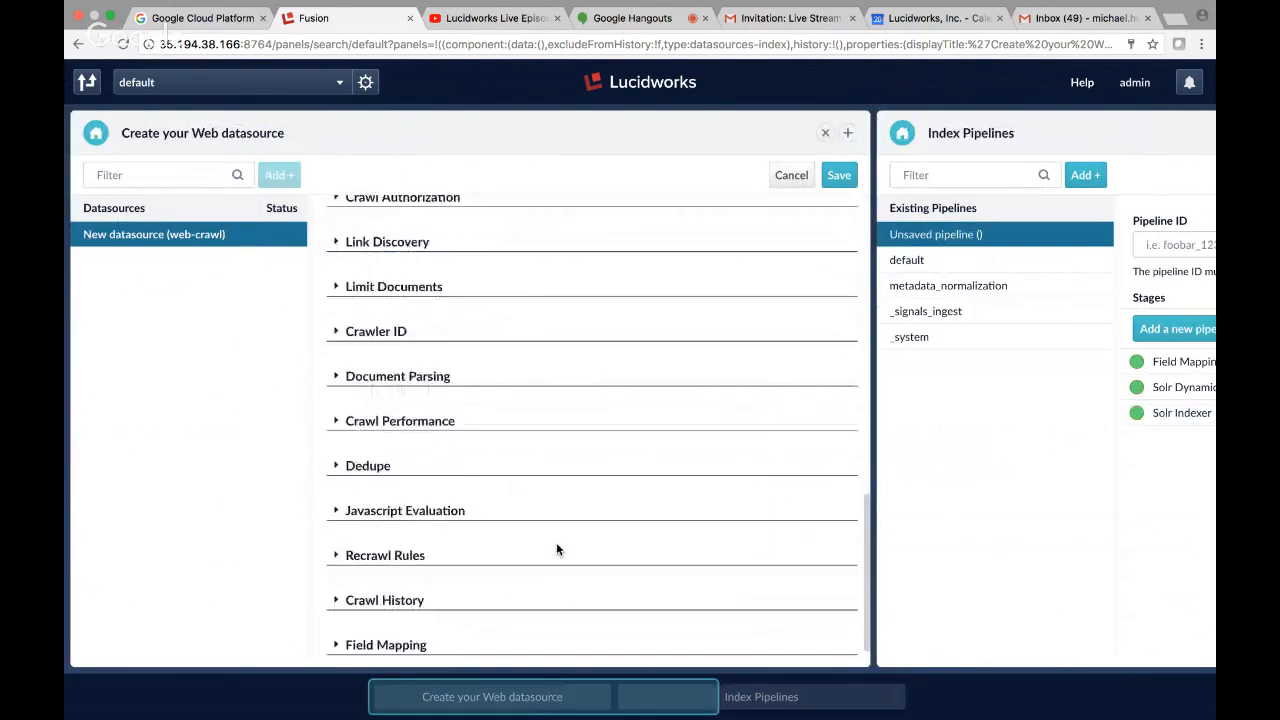
pyautogui.scroll(-2, 556, 549)
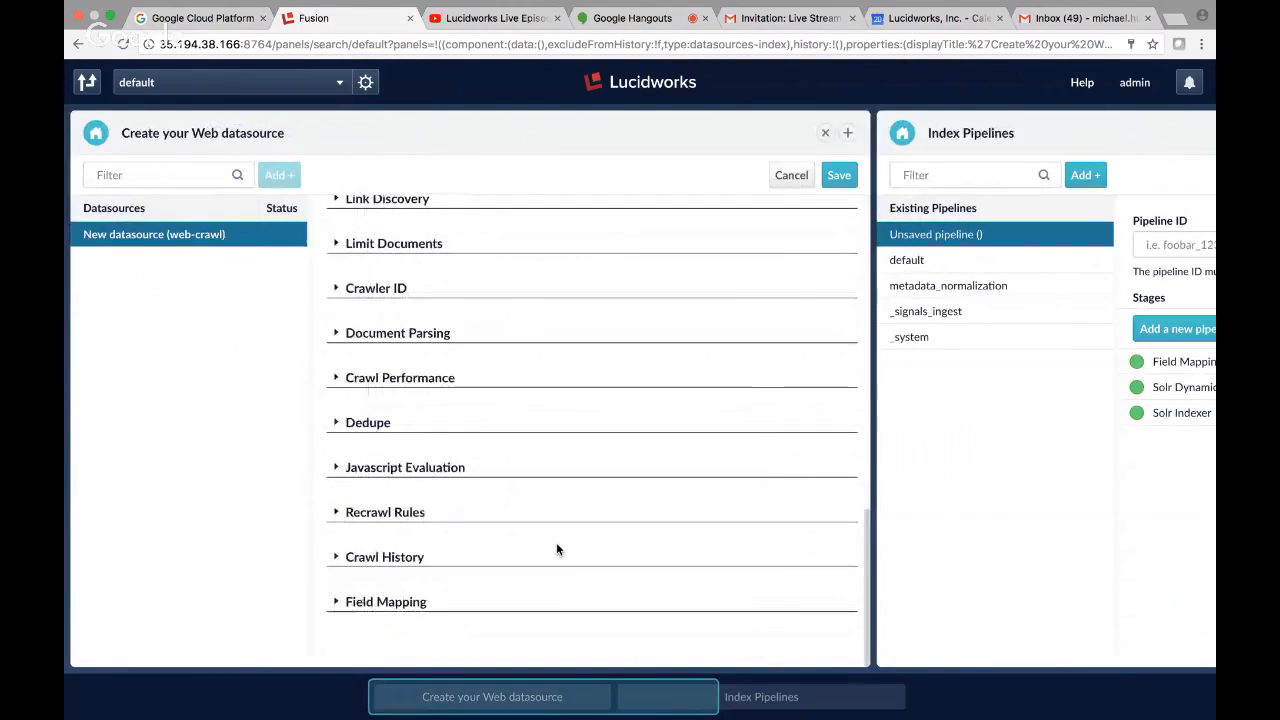
pyautogui.click(335, 601)
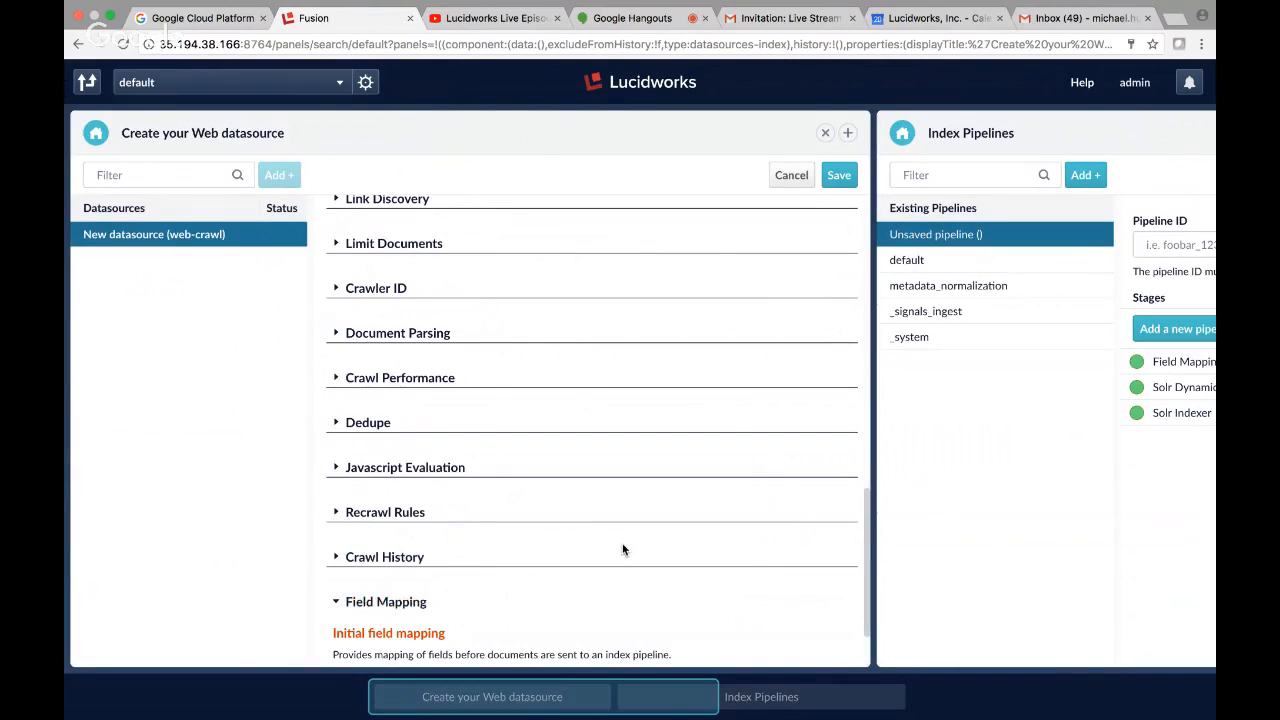
pyautogui.scroll(-3, 622, 549)
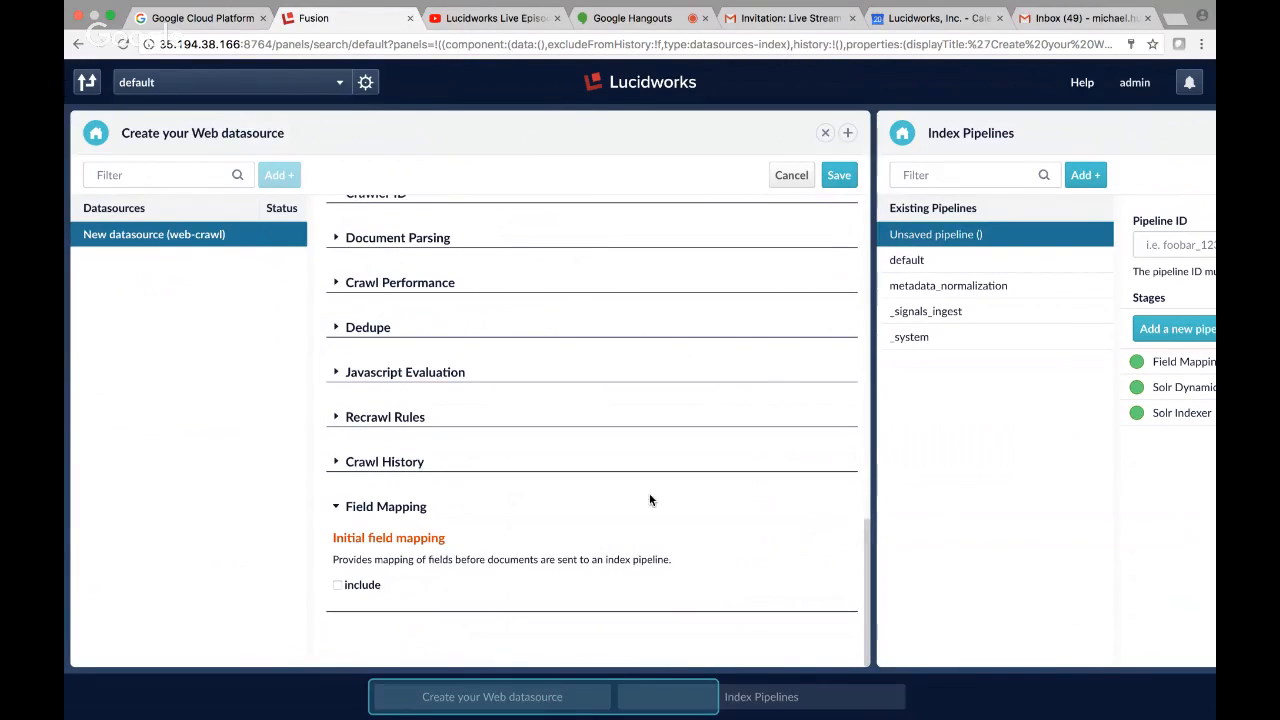
# Look through the web-crawl datasource's advanced settings and its initial field mapping options.
pyautogui.scroll(10, 650, 500)
pyautogui.scroll(10, 650, 500)
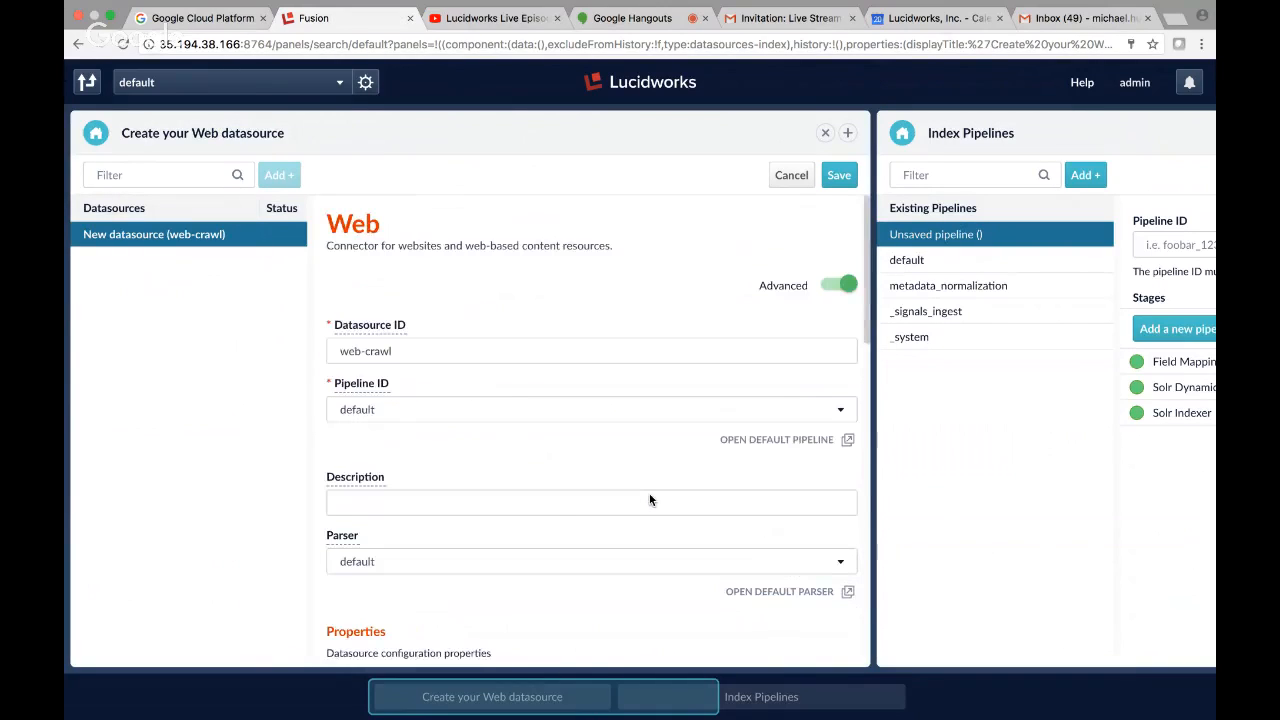
pyautogui.scroll(-20, 649, 494)
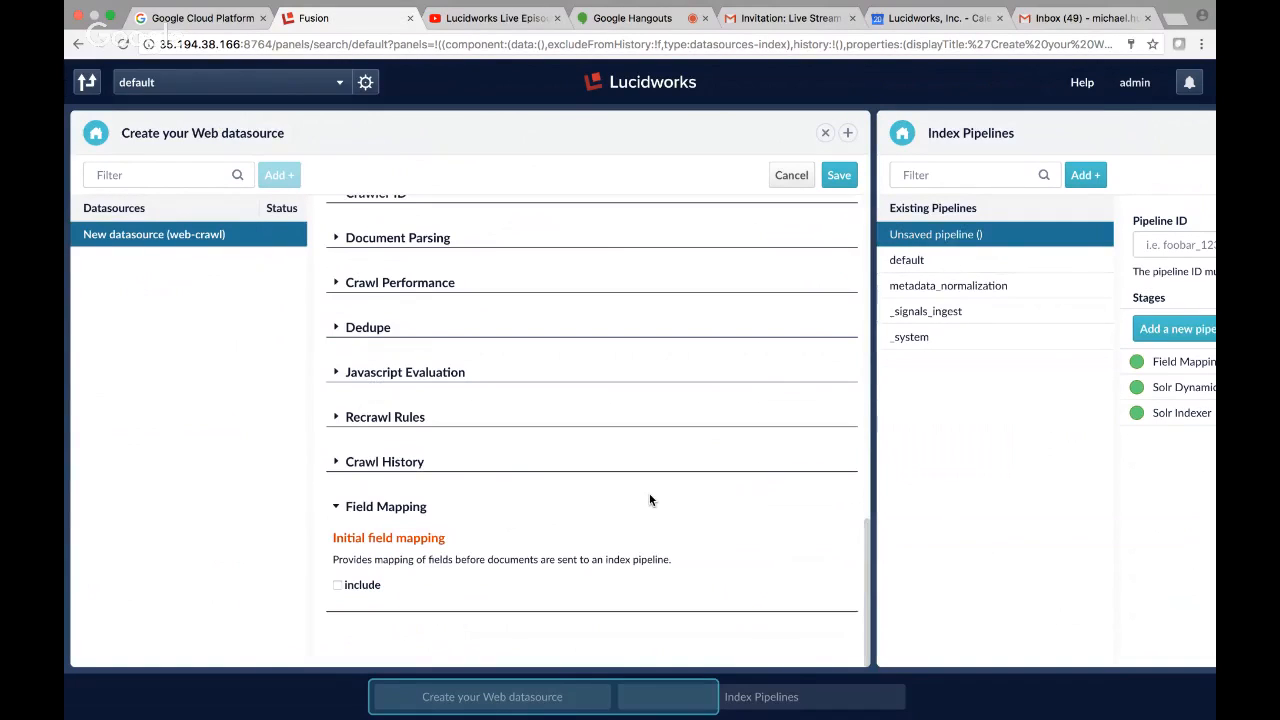
pyautogui.click(337, 507)
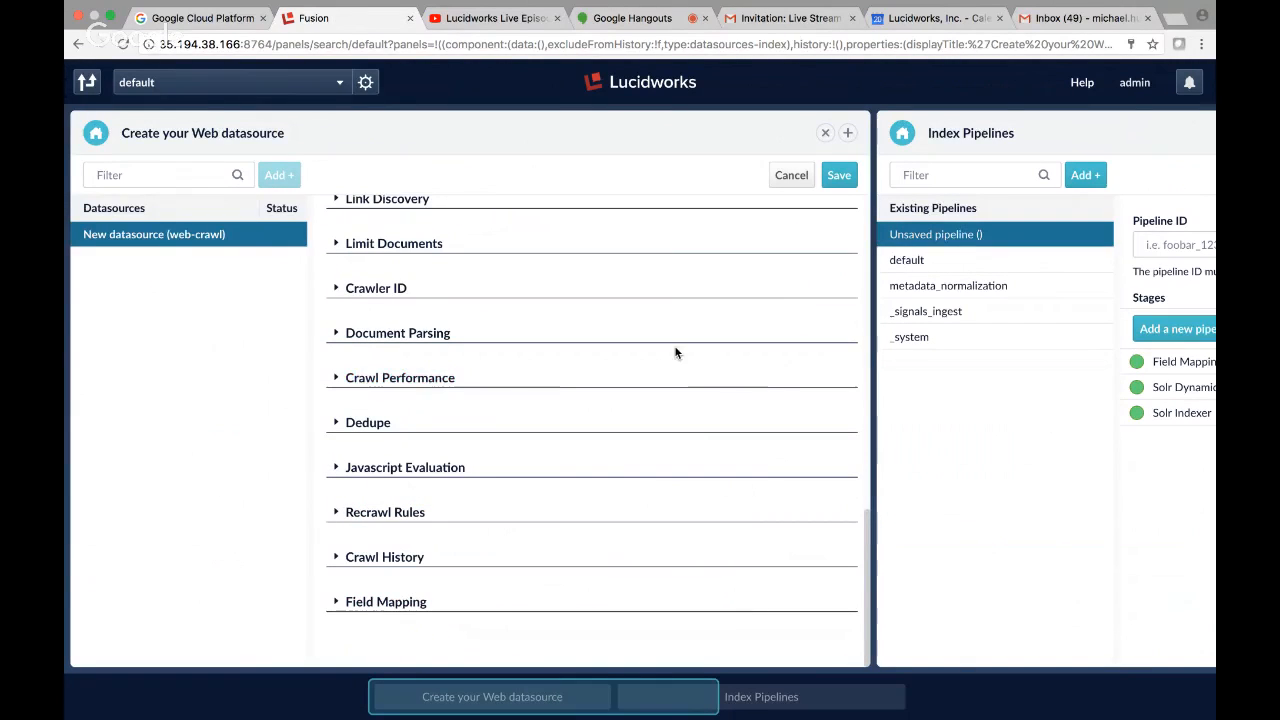
pyautogui.scroll(3, 675, 352)
pyautogui.scroll(-3, 677, 352)
pyautogui.click(343, 605)
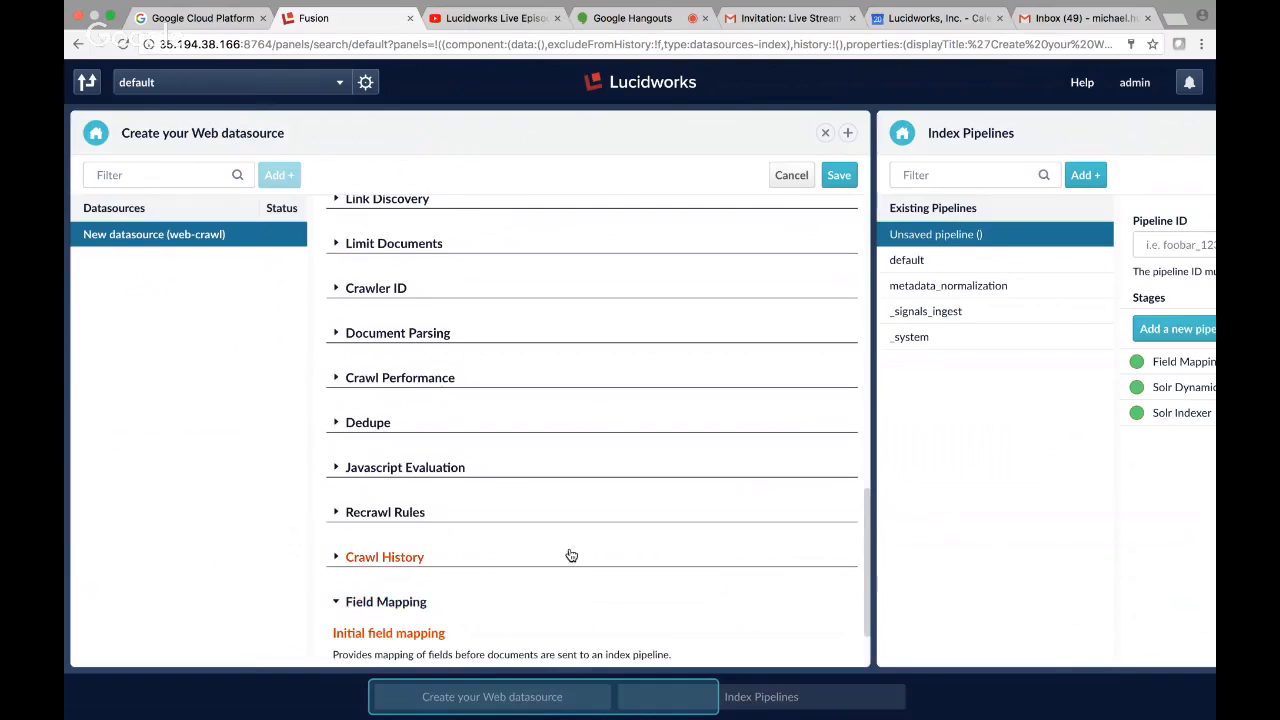
pyautogui.scroll(-2, 571, 545)
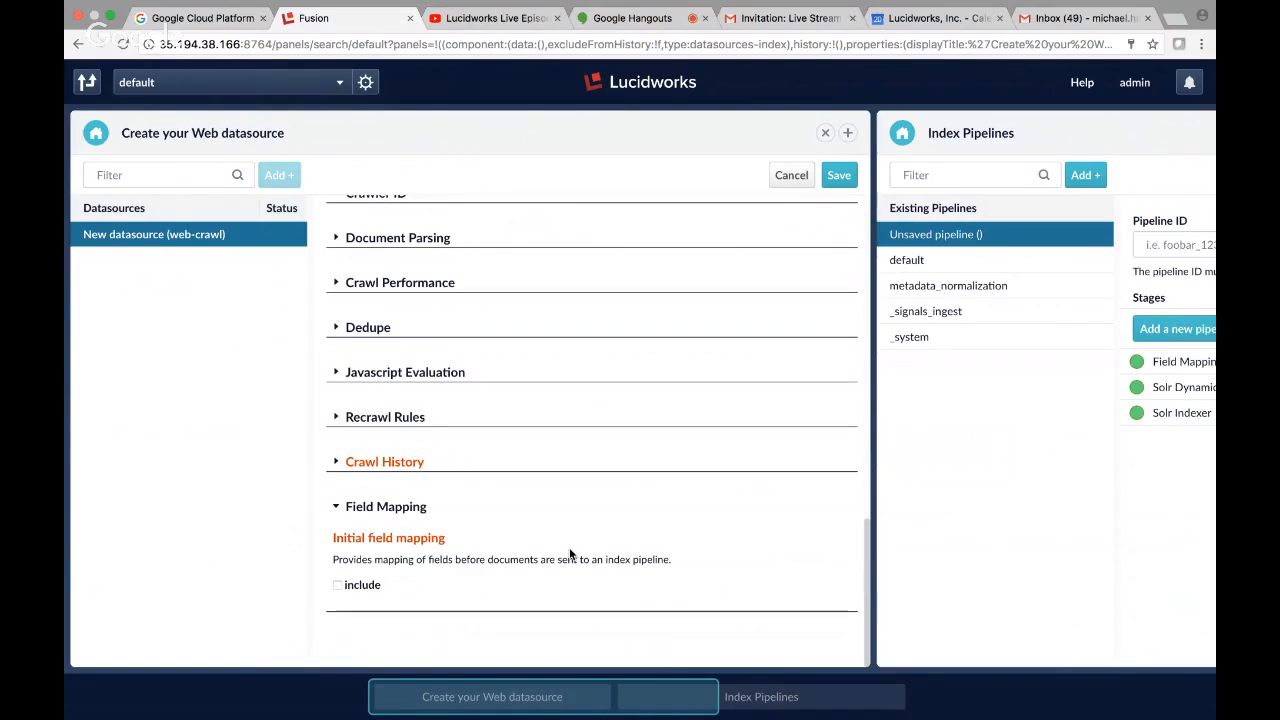
pyautogui.click(337, 509)
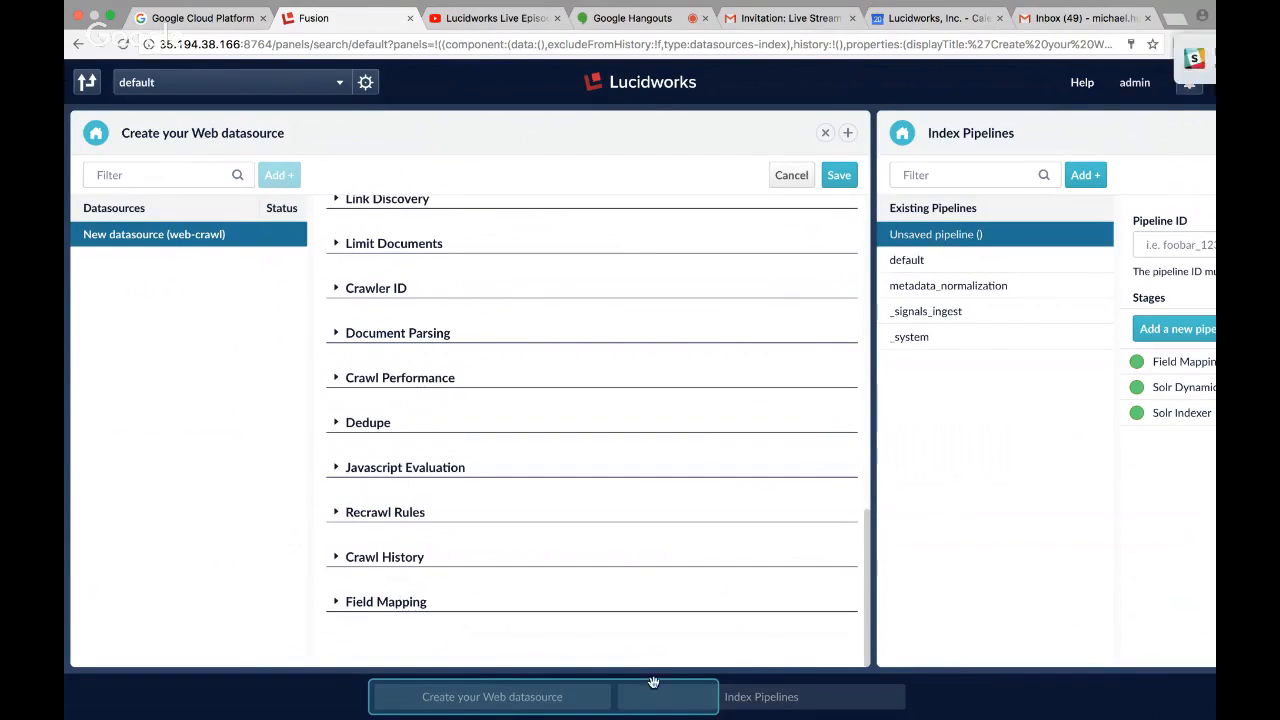
# Check the detect-lang stage's settings, and review the web-crawl datasource's Field Mapping section and general settings.
pyautogui.click(800, 697)
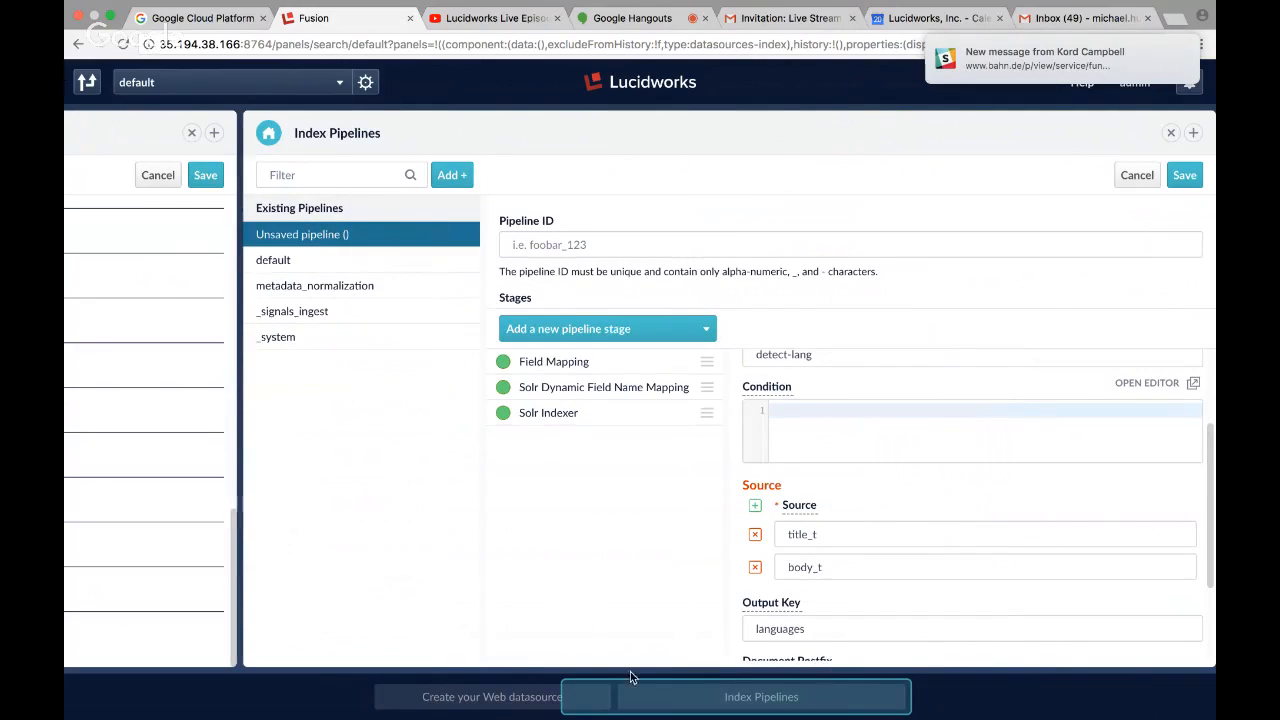
pyautogui.click(412, 705)
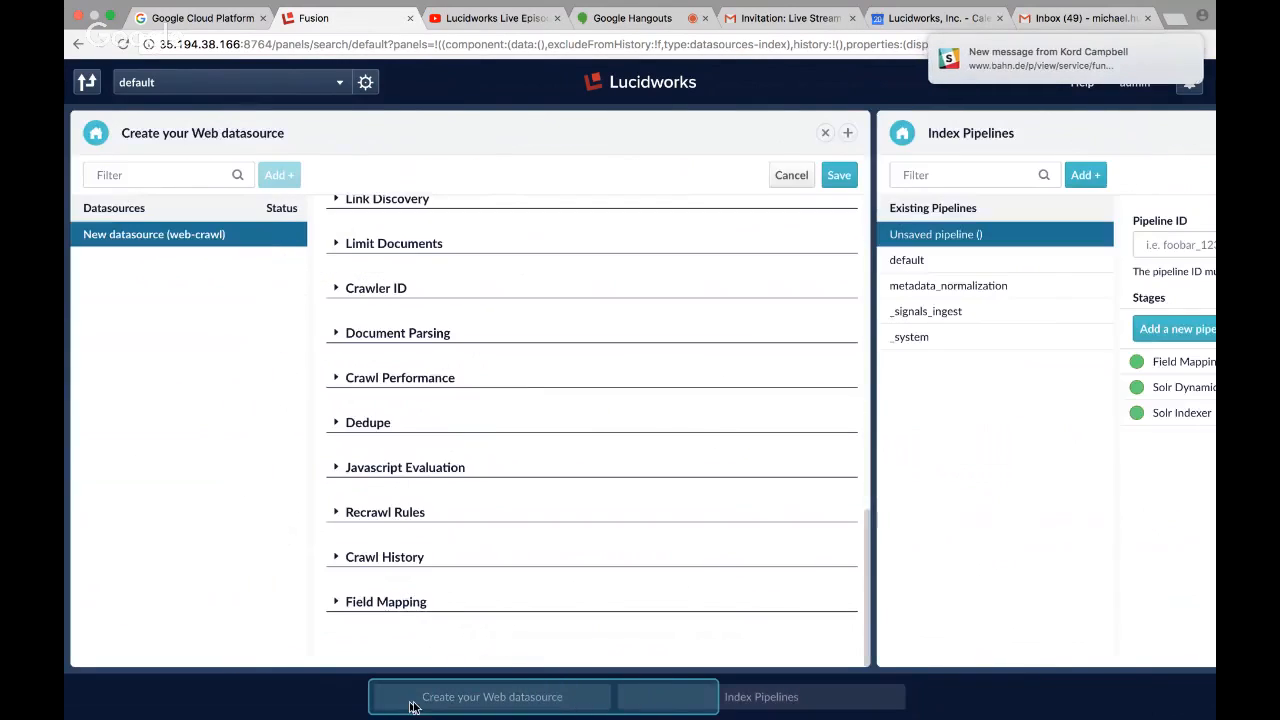
pyautogui.click(336, 603)
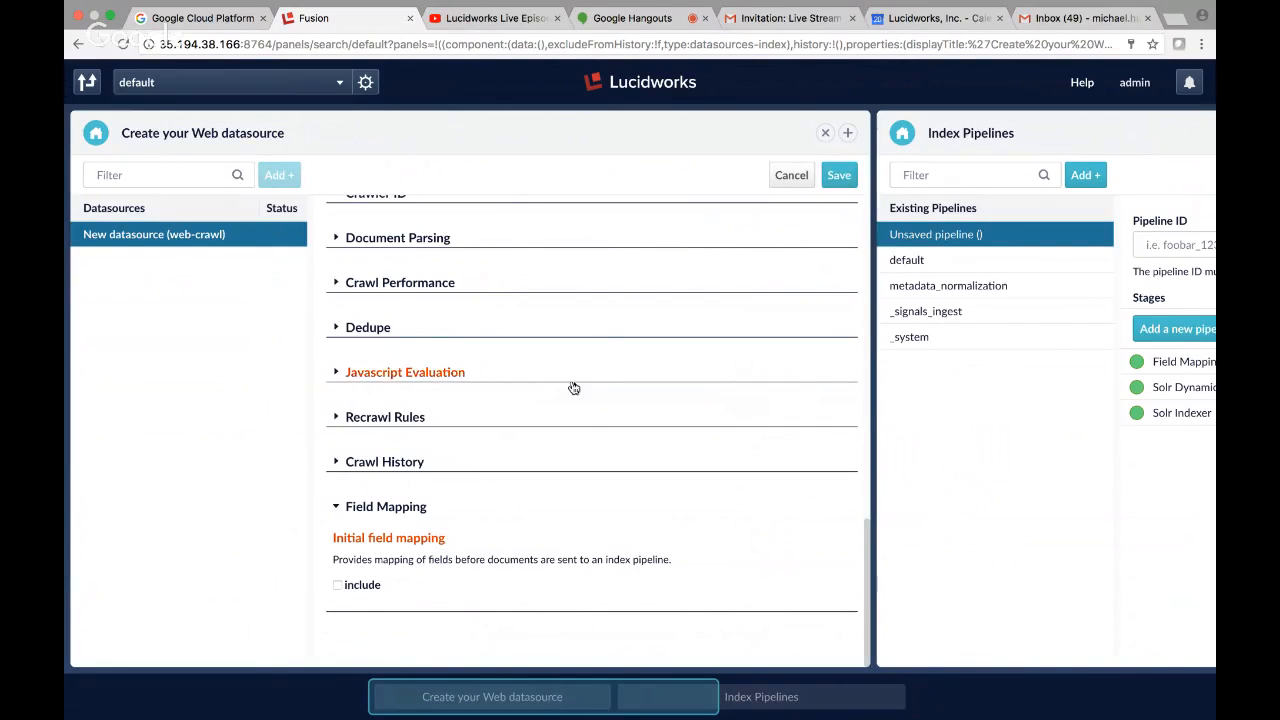
pyautogui.scroll(15, 578, 384)
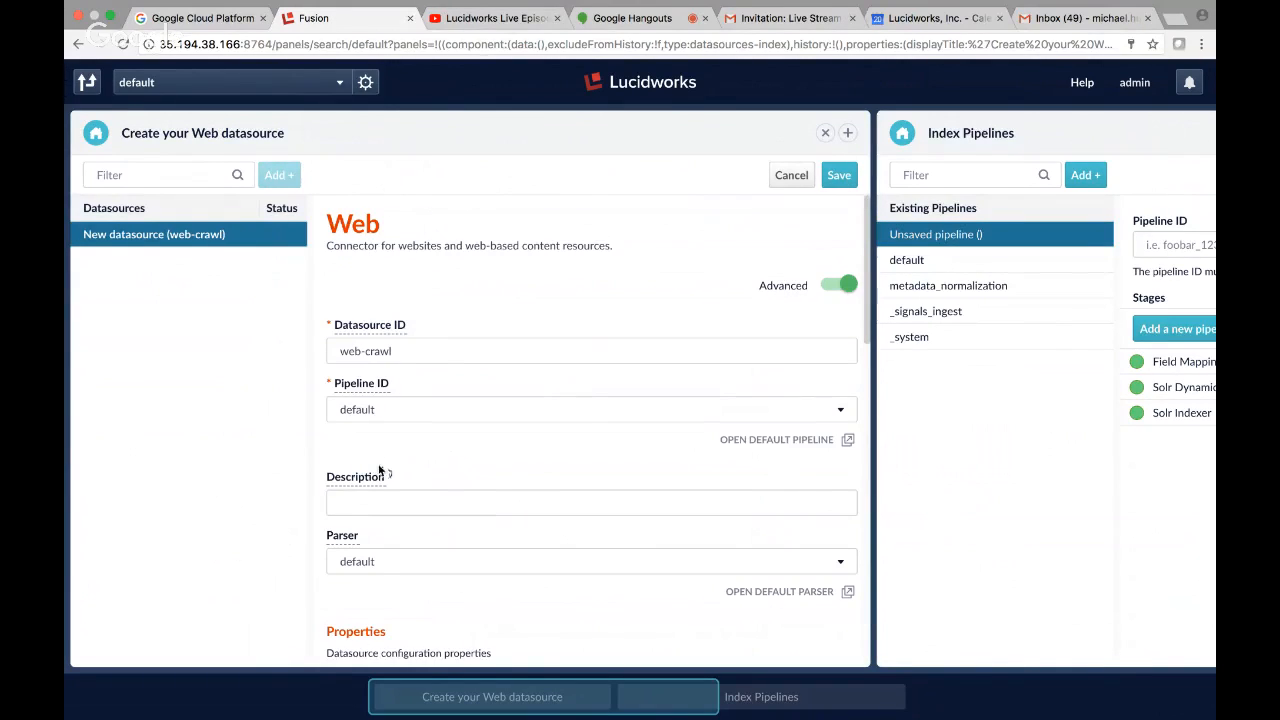
pyautogui.scroll(-3, 437, 484)
pyautogui.scroll(-3, 437, 484)
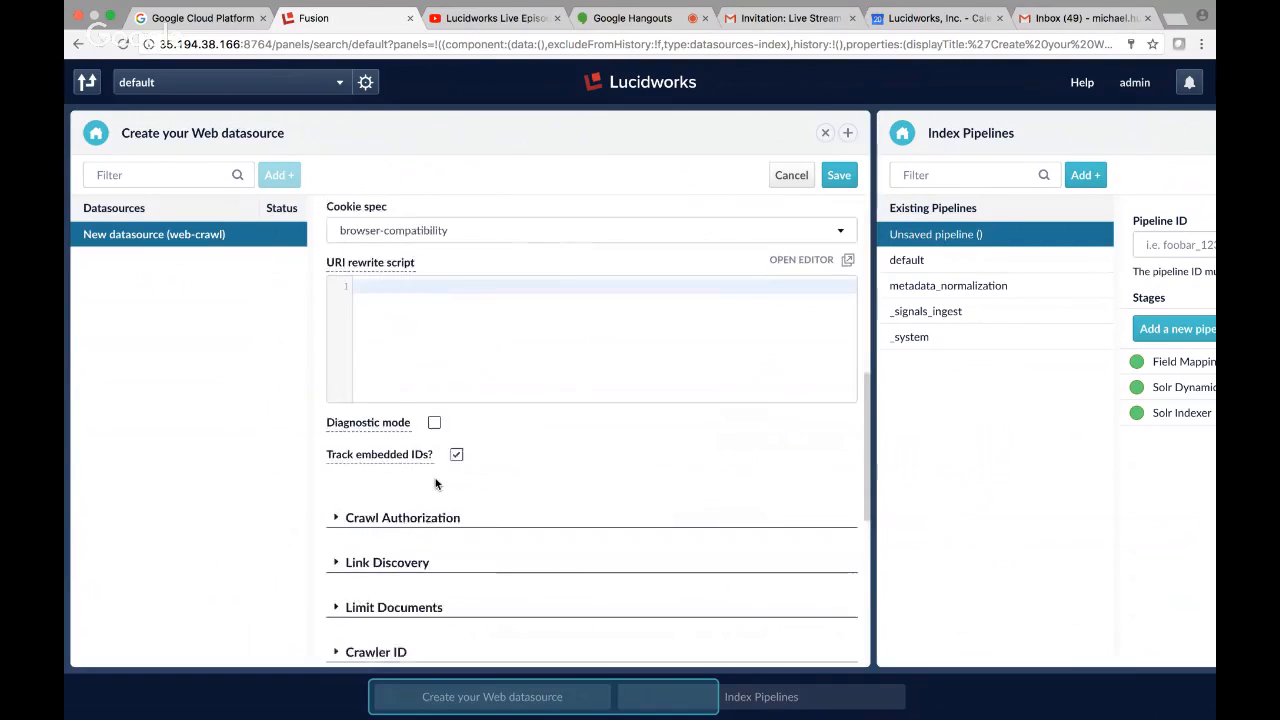
pyautogui.scroll(10, 435, 482)
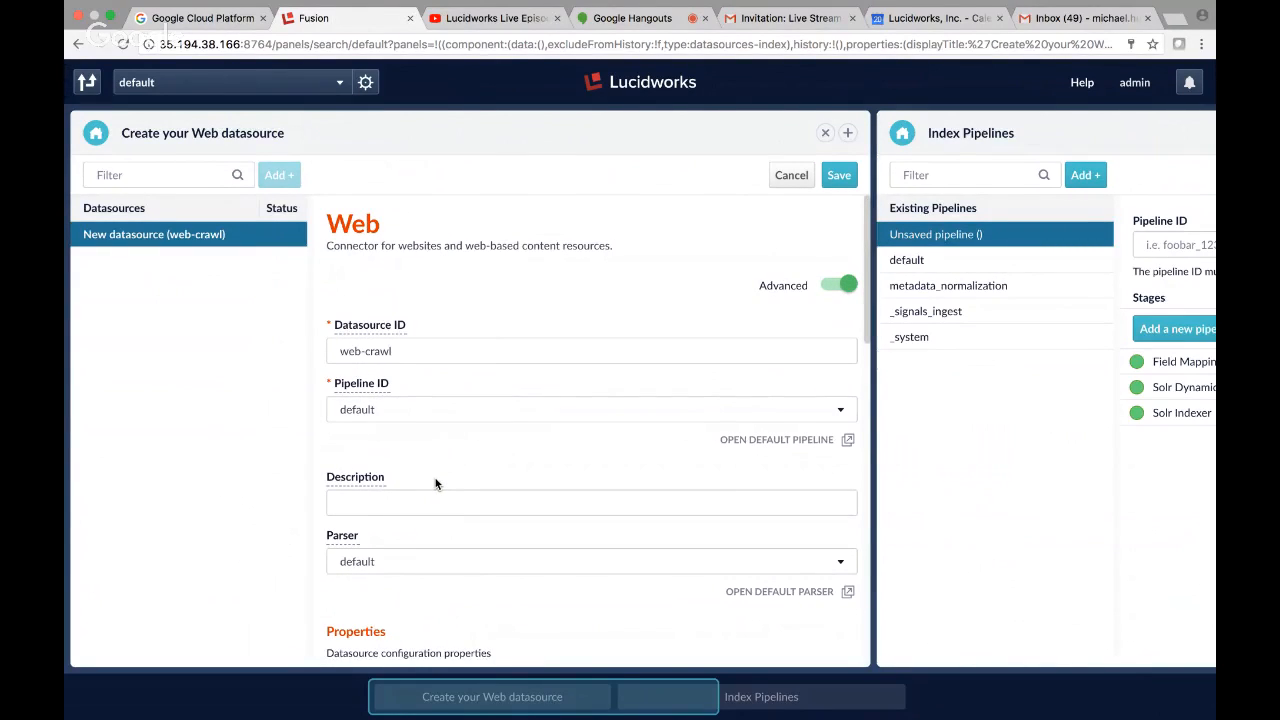
pyautogui.scroll(-3, 435, 484)
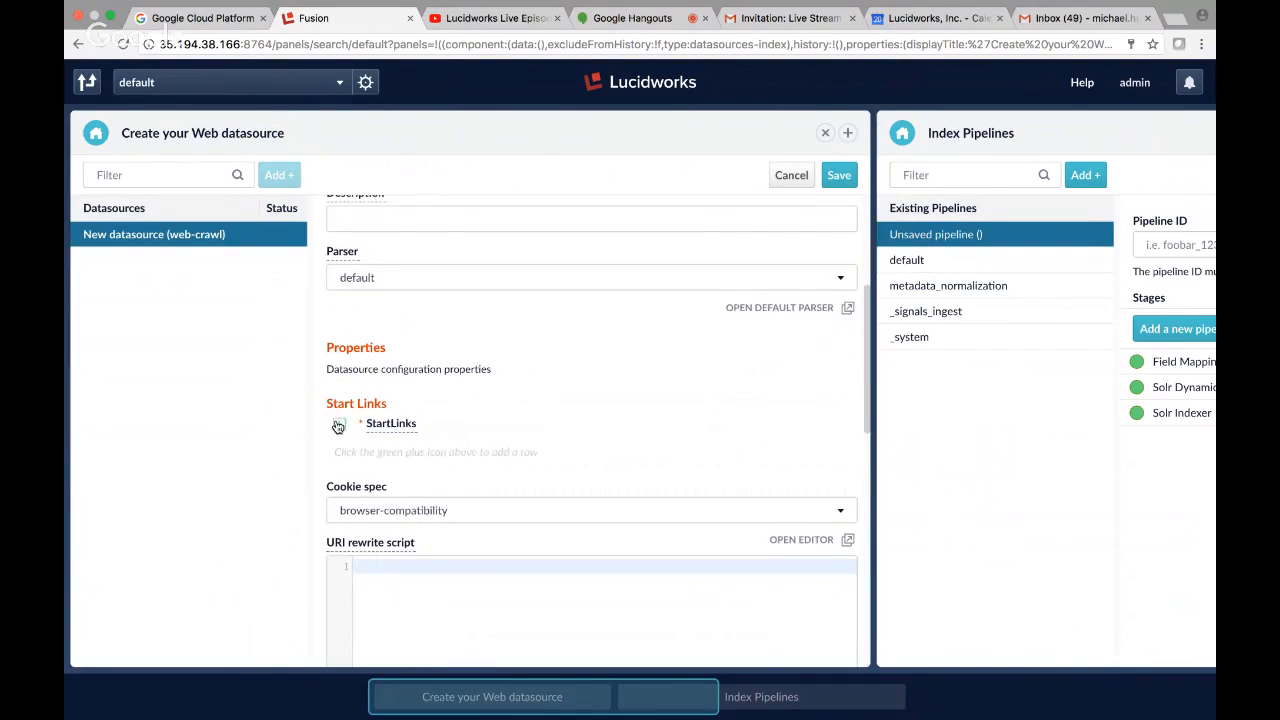
pyautogui.click(338, 425)
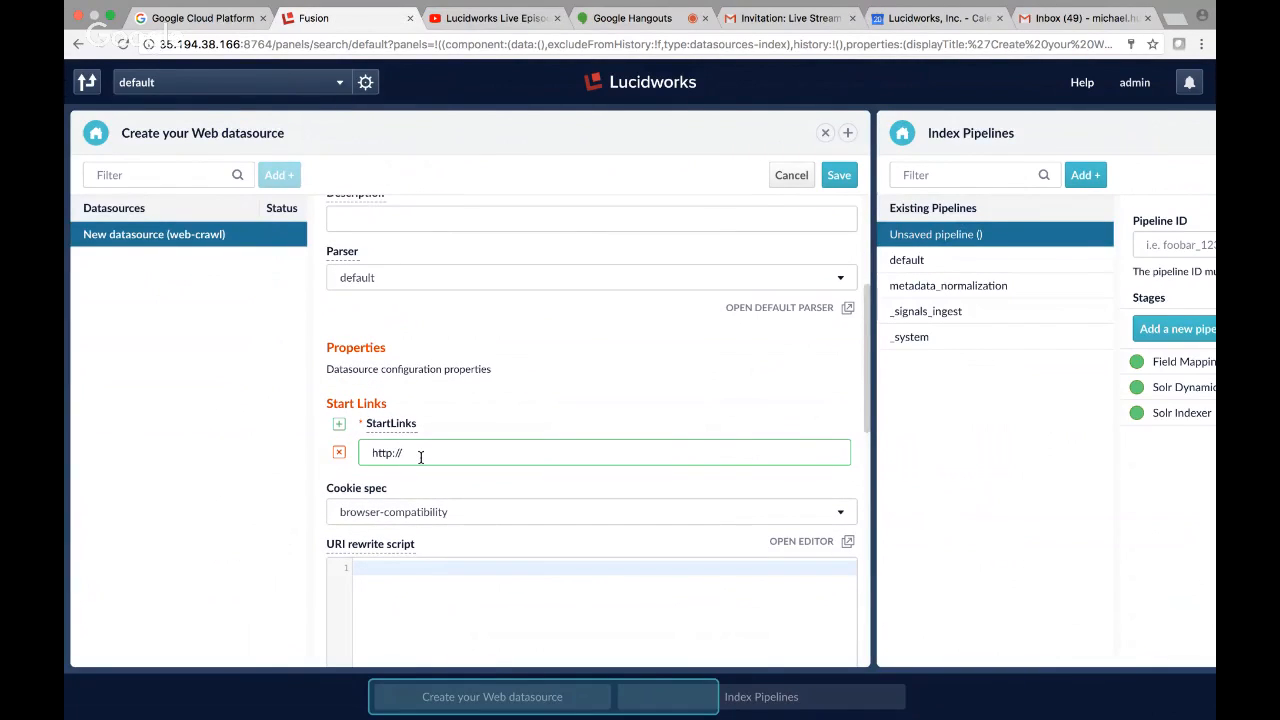
pyautogui.press('XF86AudioMute')
pyautogui.press('XF86AudioMute')
pyautogui.press('XF86AudioMute')
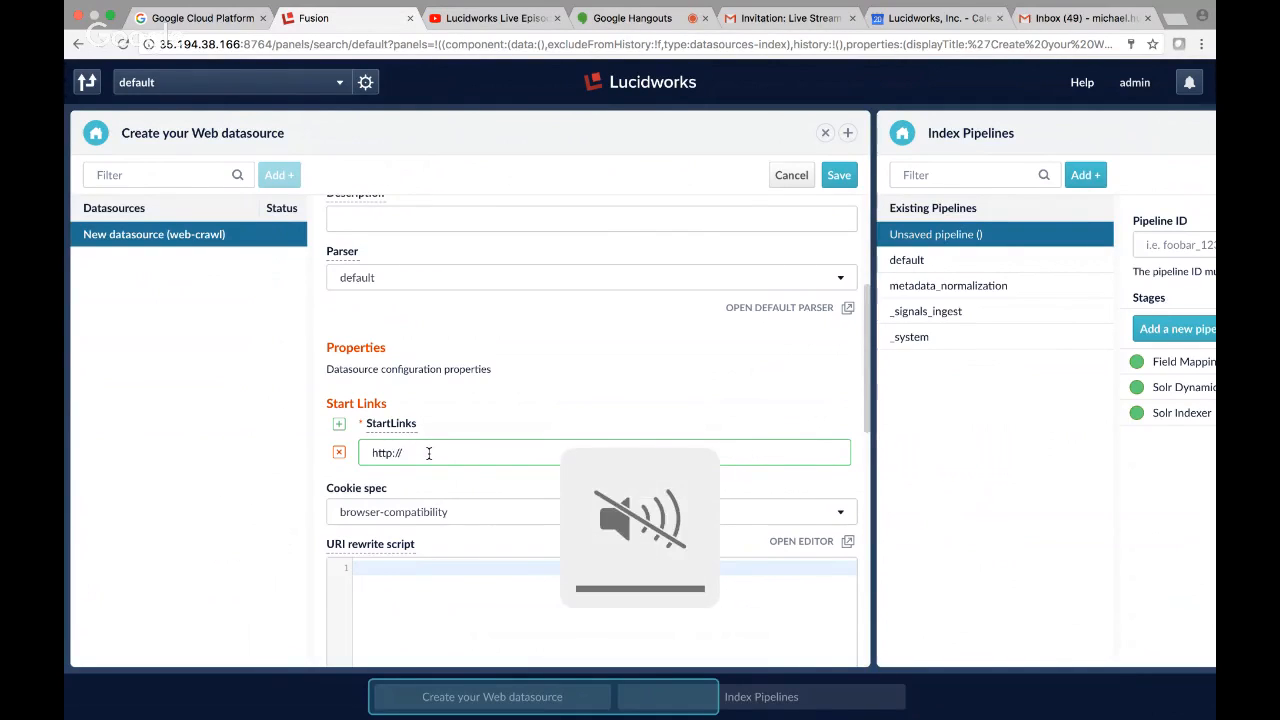
pyautogui.write('b')
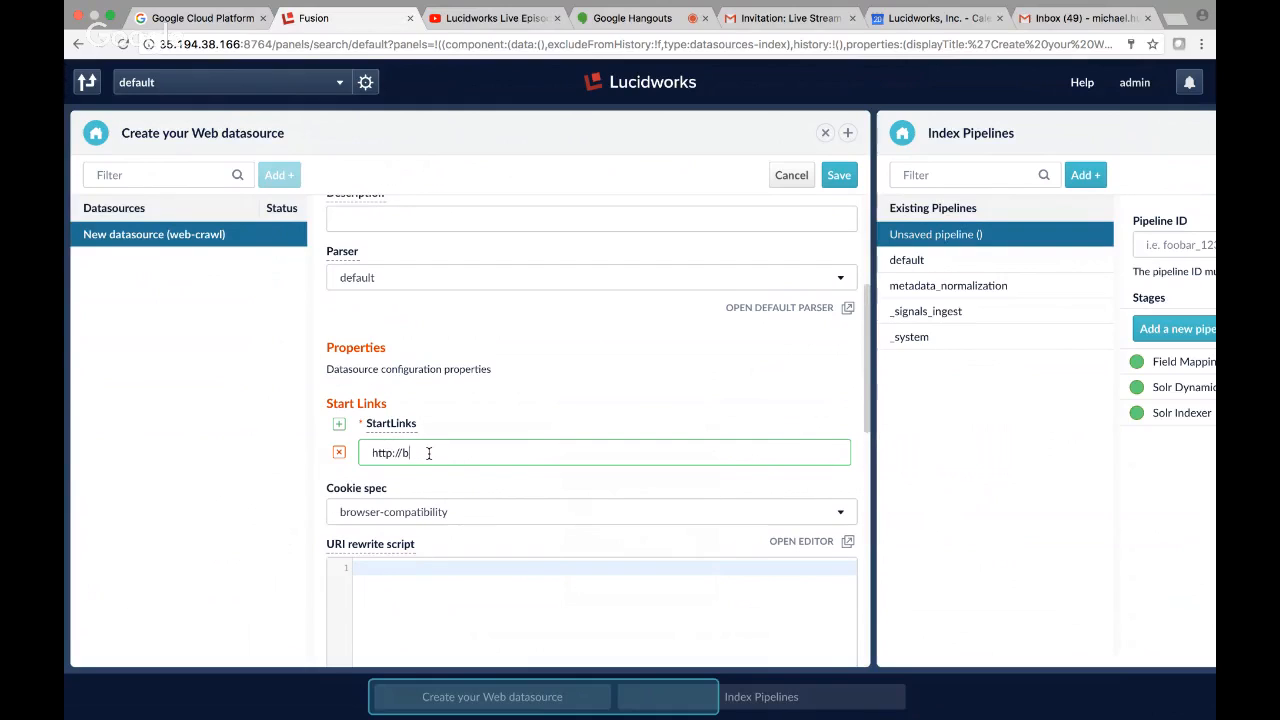
pyautogui.write('onahn.de')
pyautogui.scroll(-1, 589, 484)
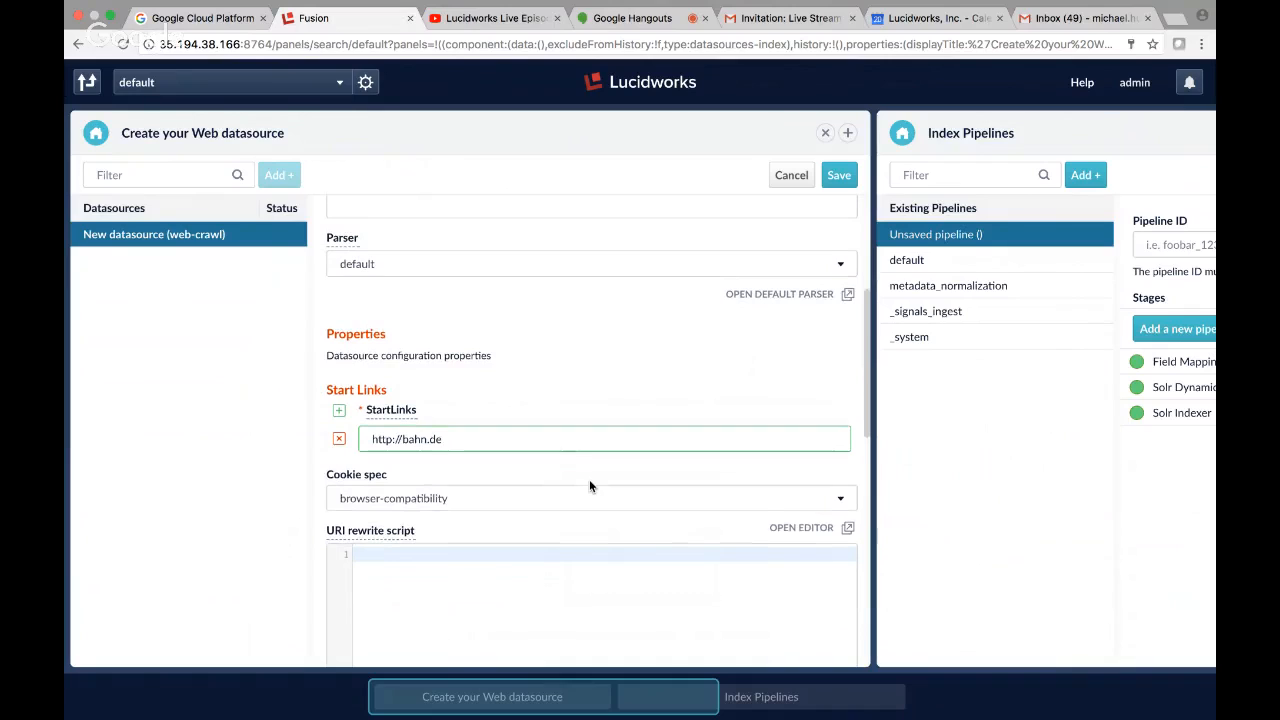
pyautogui.click(391, 440)
pyautogui.write('s')
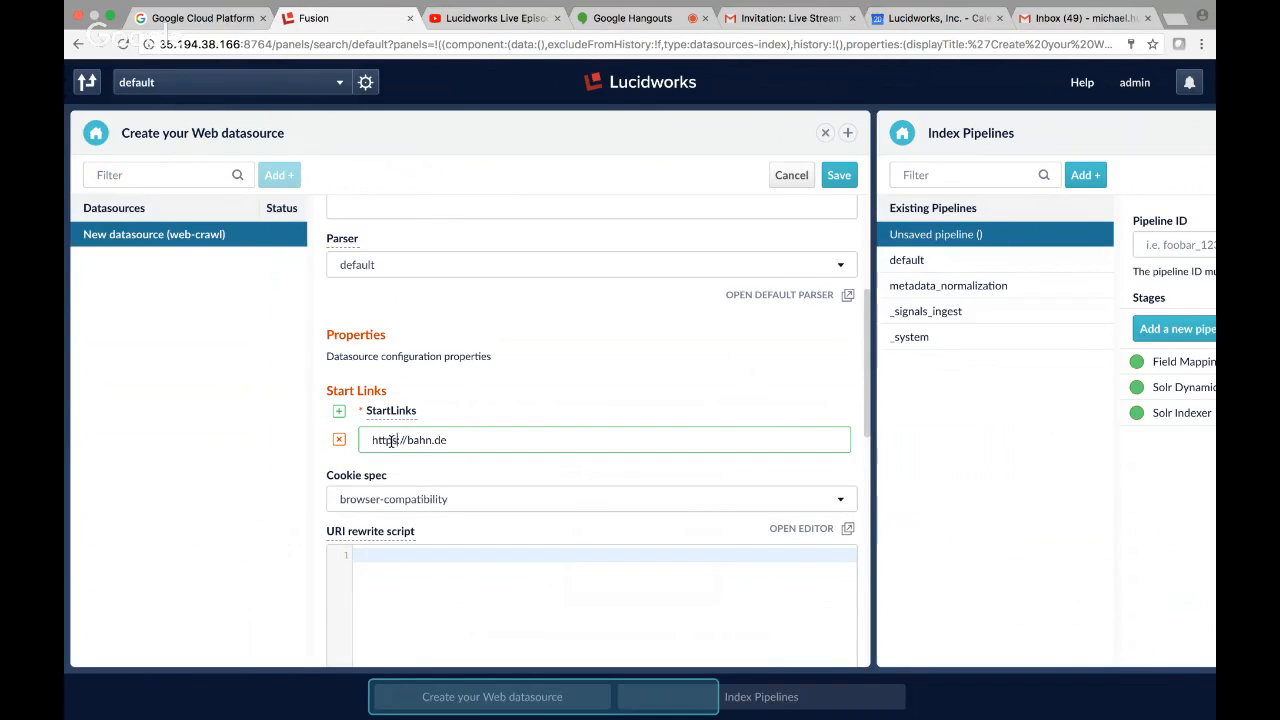
# Limit the crawled documents to a max crawl depth of 2 and max items of 20.
pyautogui.scroll(-1, 745, 426)
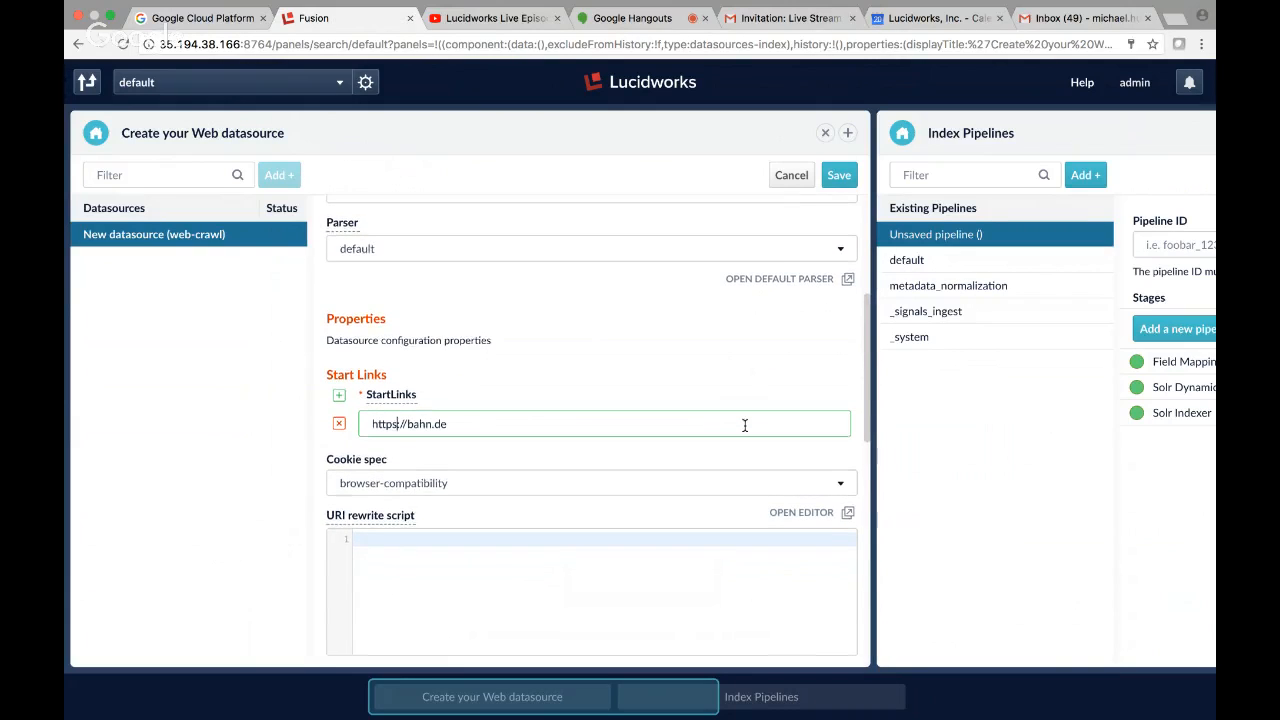
pyautogui.scroll(-2, 745, 428)
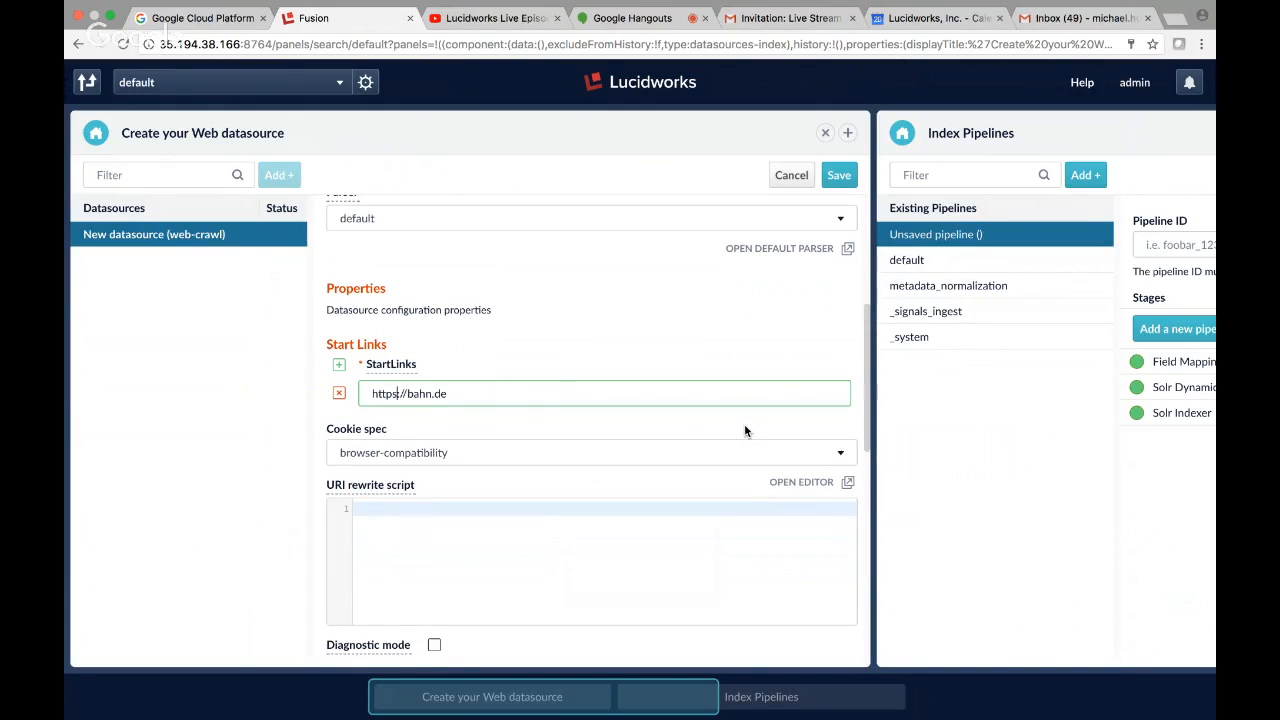
pyautogui.scroll(-3, 745, 430)
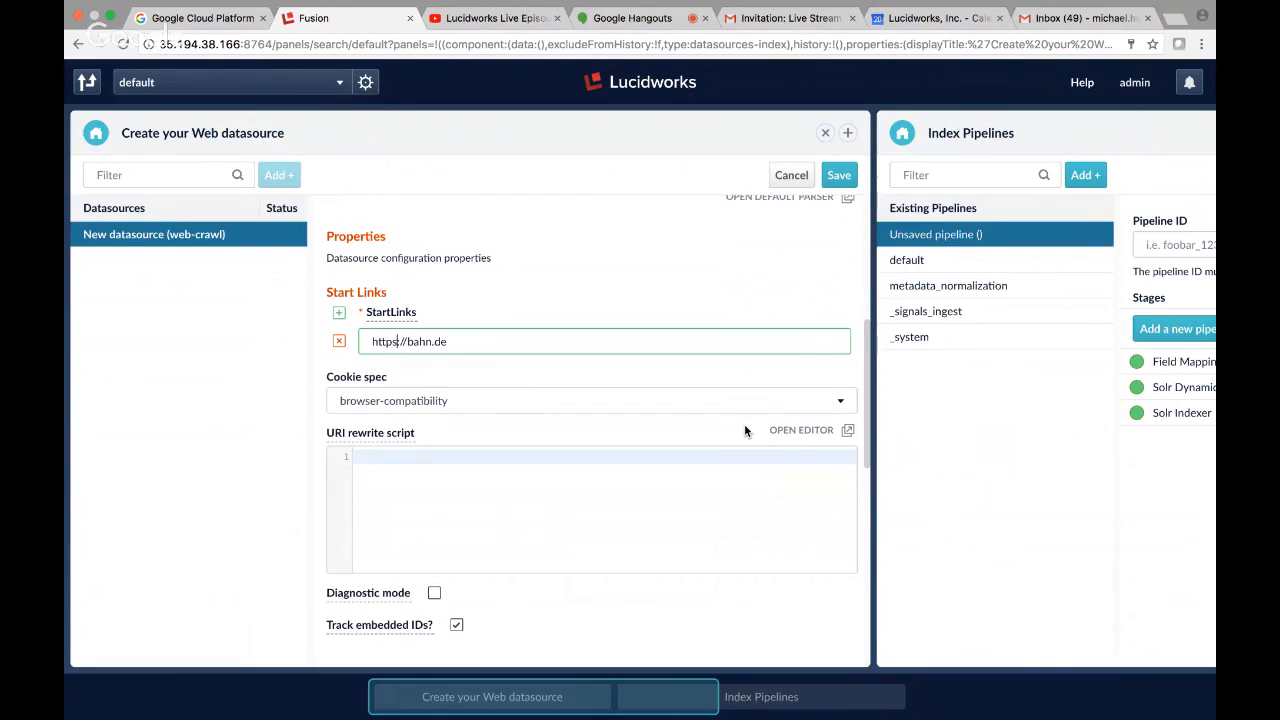
pyautogui.scroll(3, 744, 430)
pyautogui.scroll(-10, 744, 430)
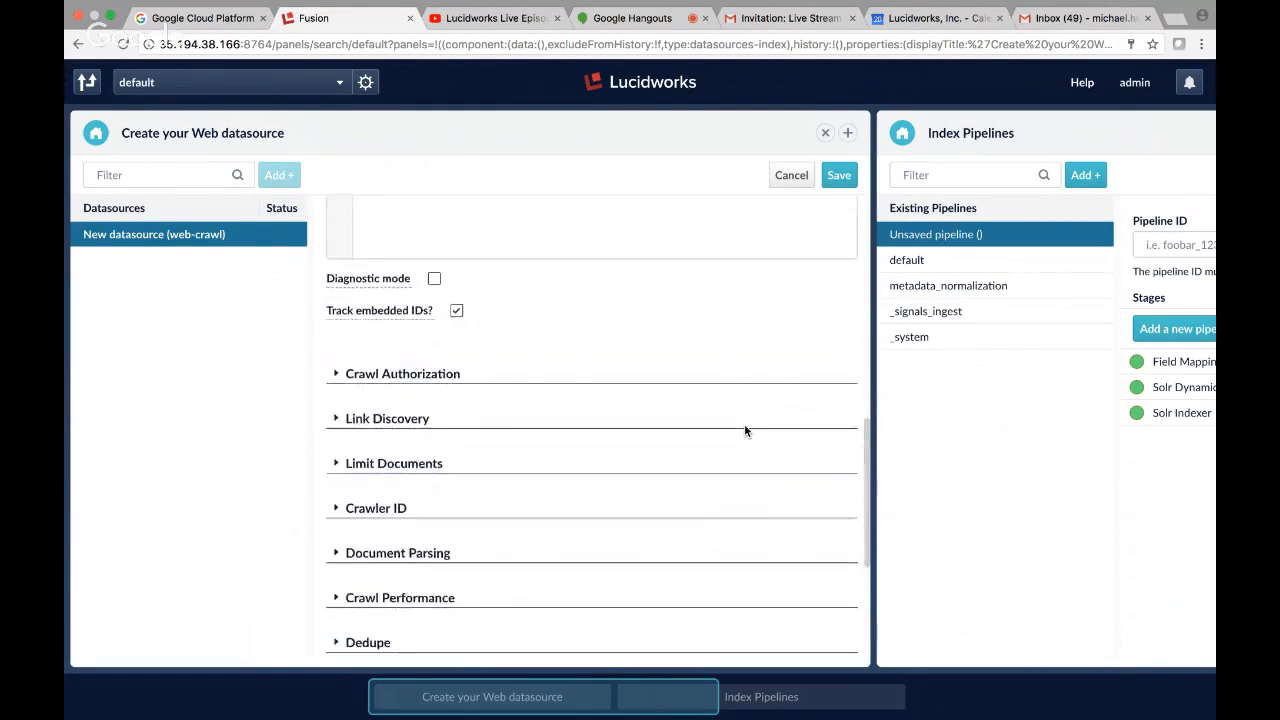
pyautogui.scroll(-1, 744, 430)
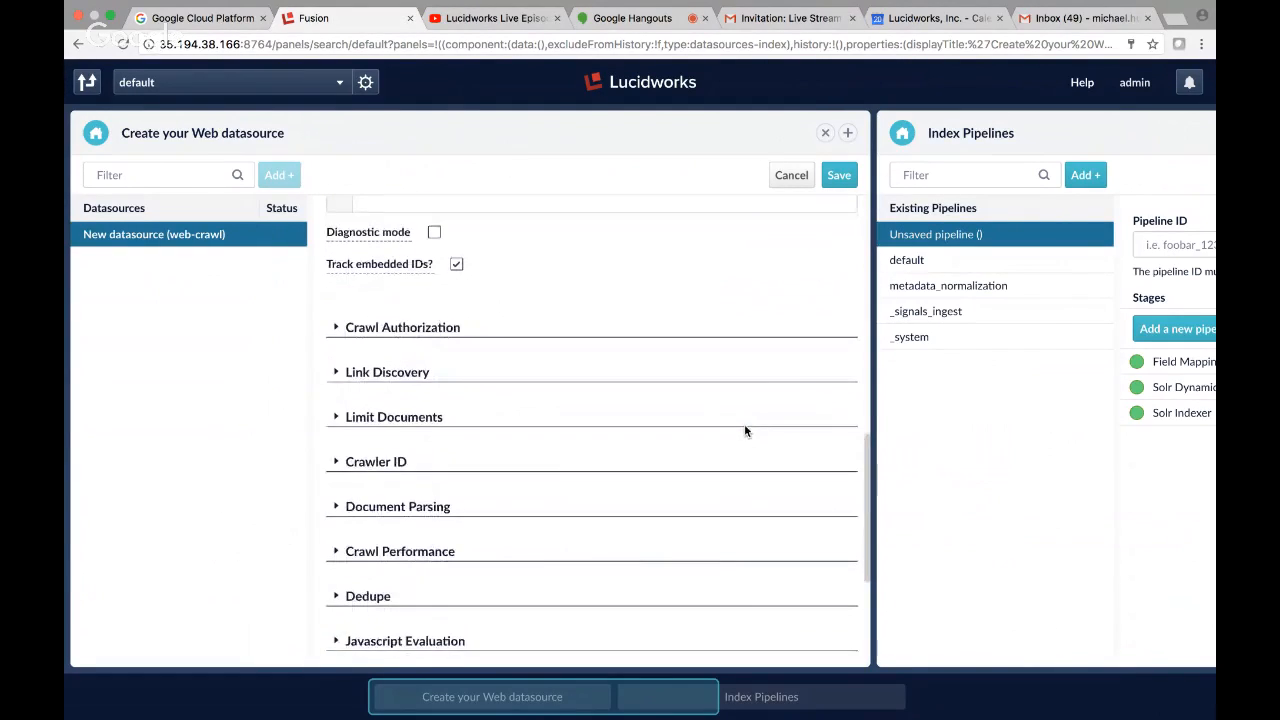
pyautogui.click(342, 415)
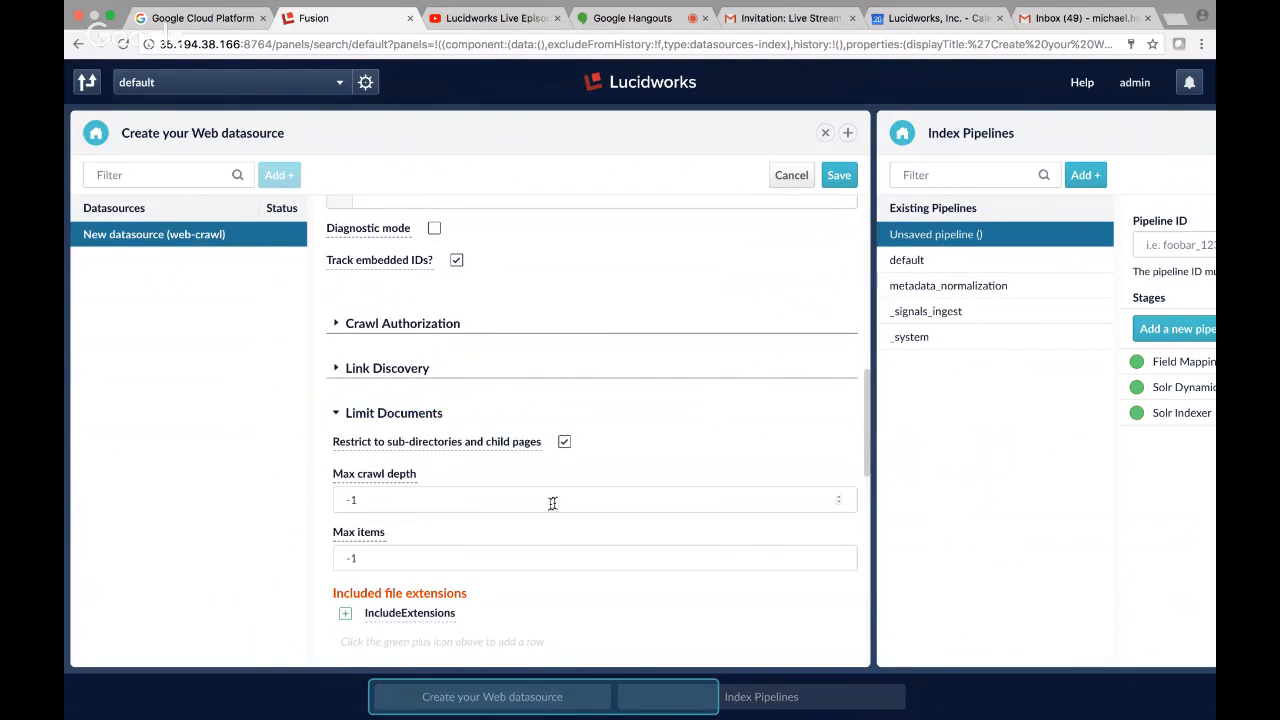
pyautogui.click(417, 495)
pyautogui.write('2')
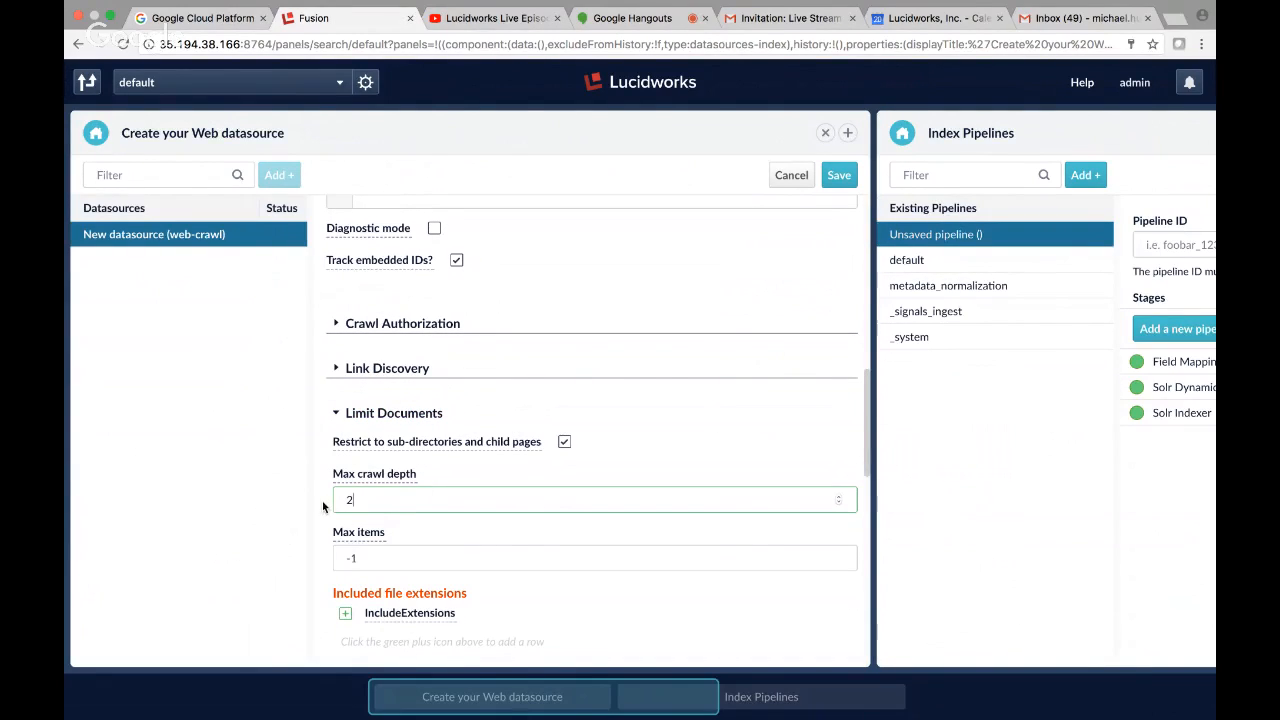
pyautogui.click(380, 563)
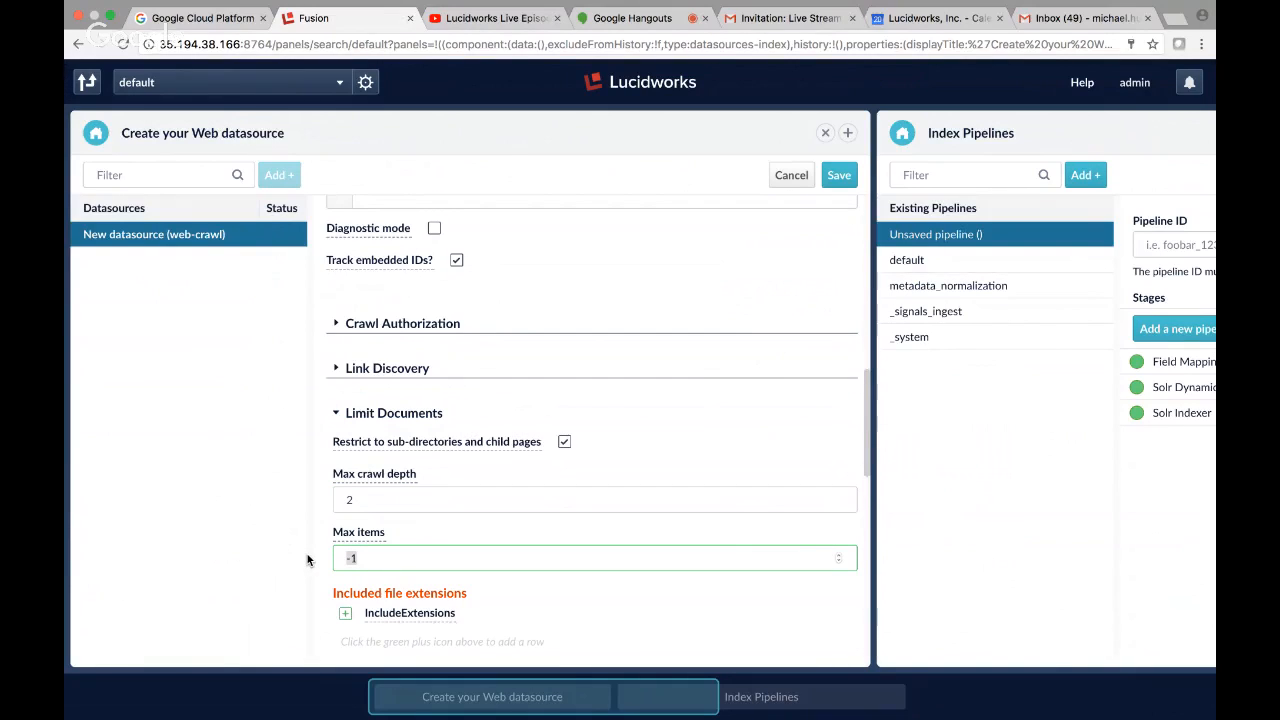
pyautogui.write('20')
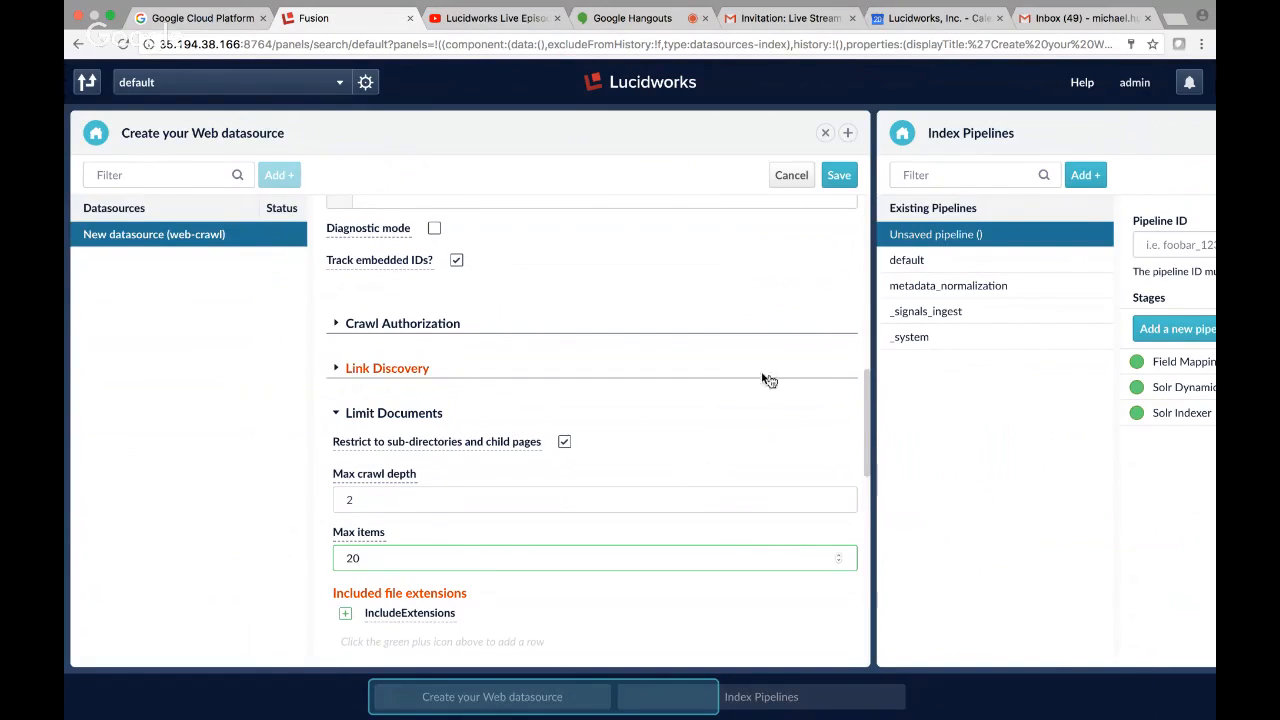
# Save the web-crawl datasource and open its run options.
pyautogui.click(840, 176)
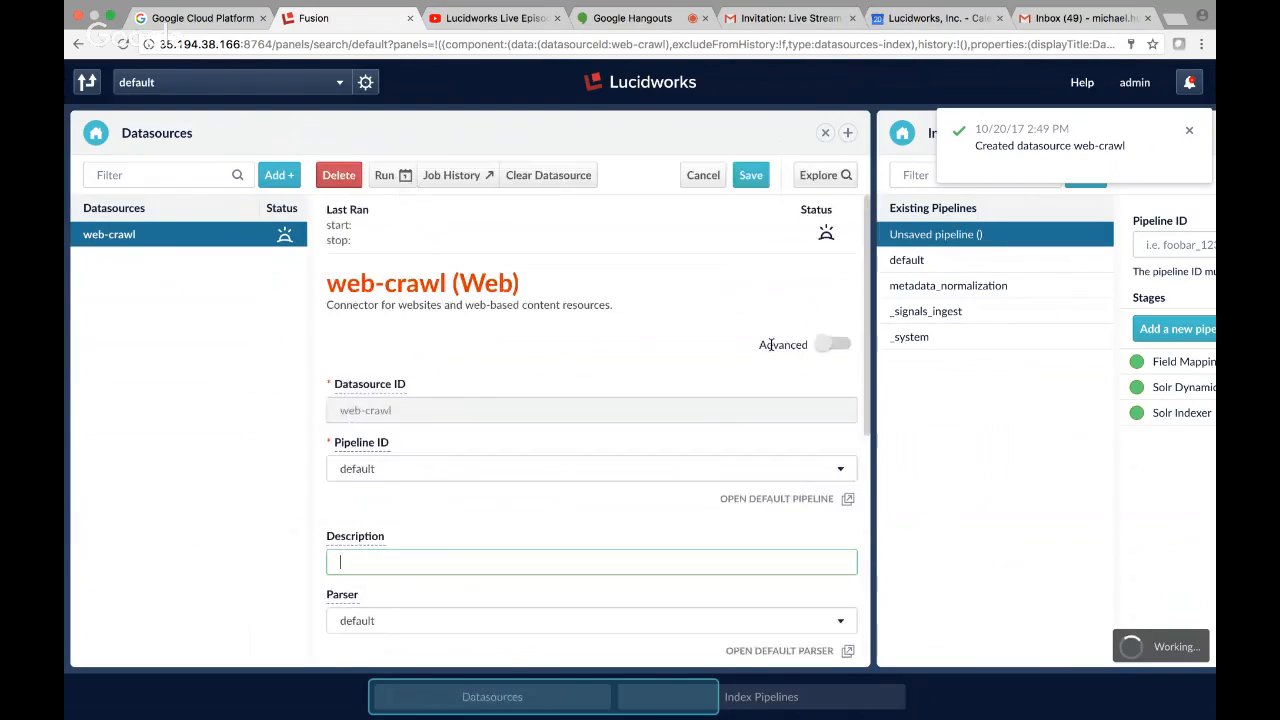
pyautogui.moveTo(500, 699); pyautogui.dragTo(531, 698)
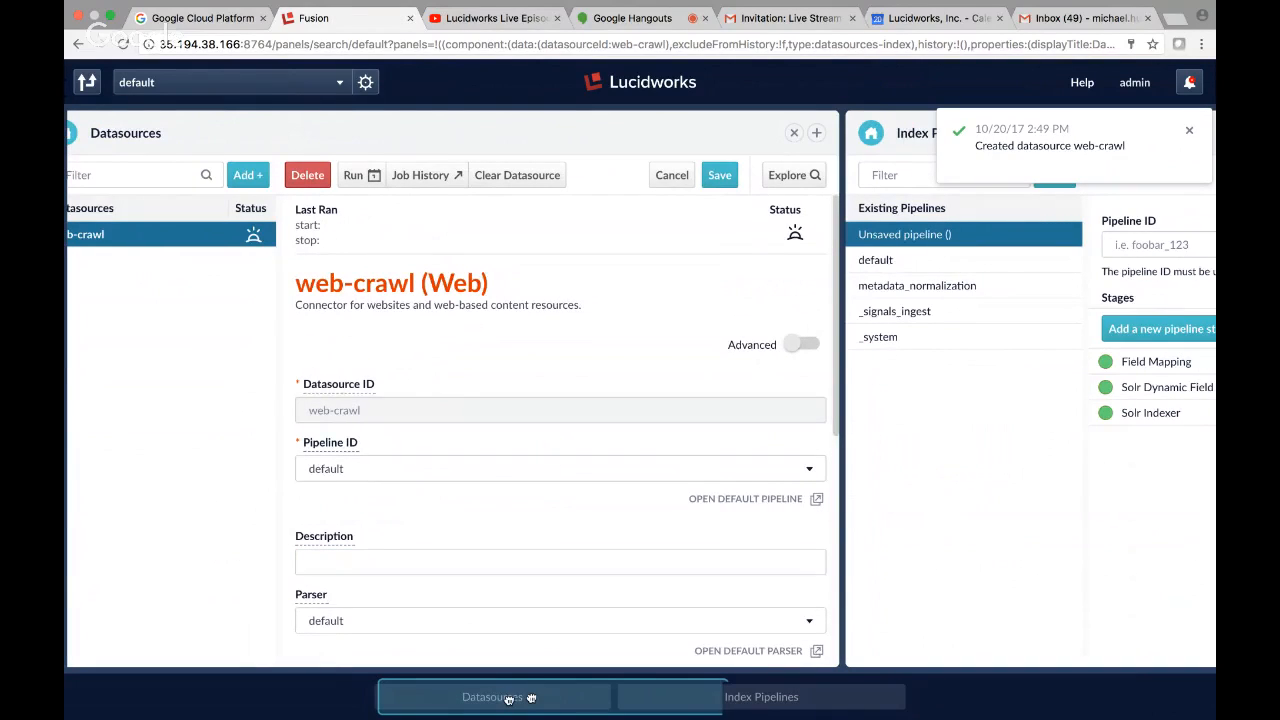
pyautogui.click(384, 175)
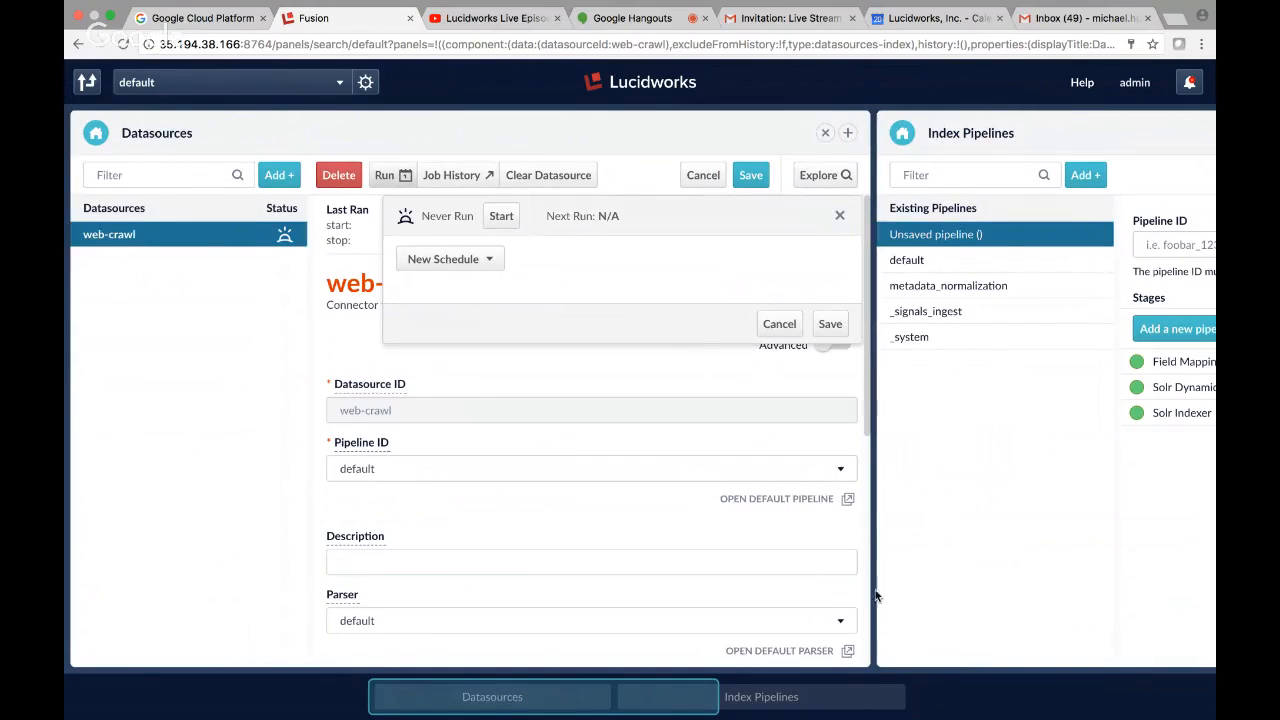
# Return to the unsaved index pipeline and set the detect-lang stage's output type to document.
pyautogui.click(762, 705)
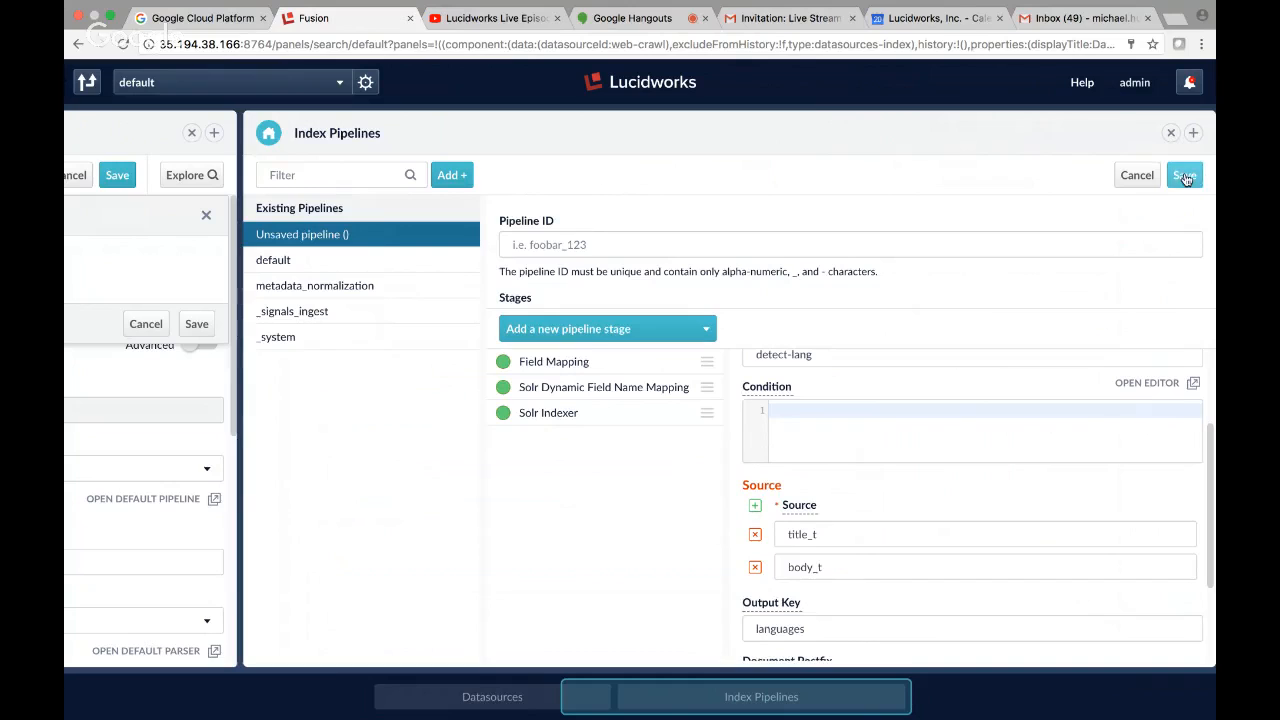
pyautogui.scroll(-3, 800, 415)
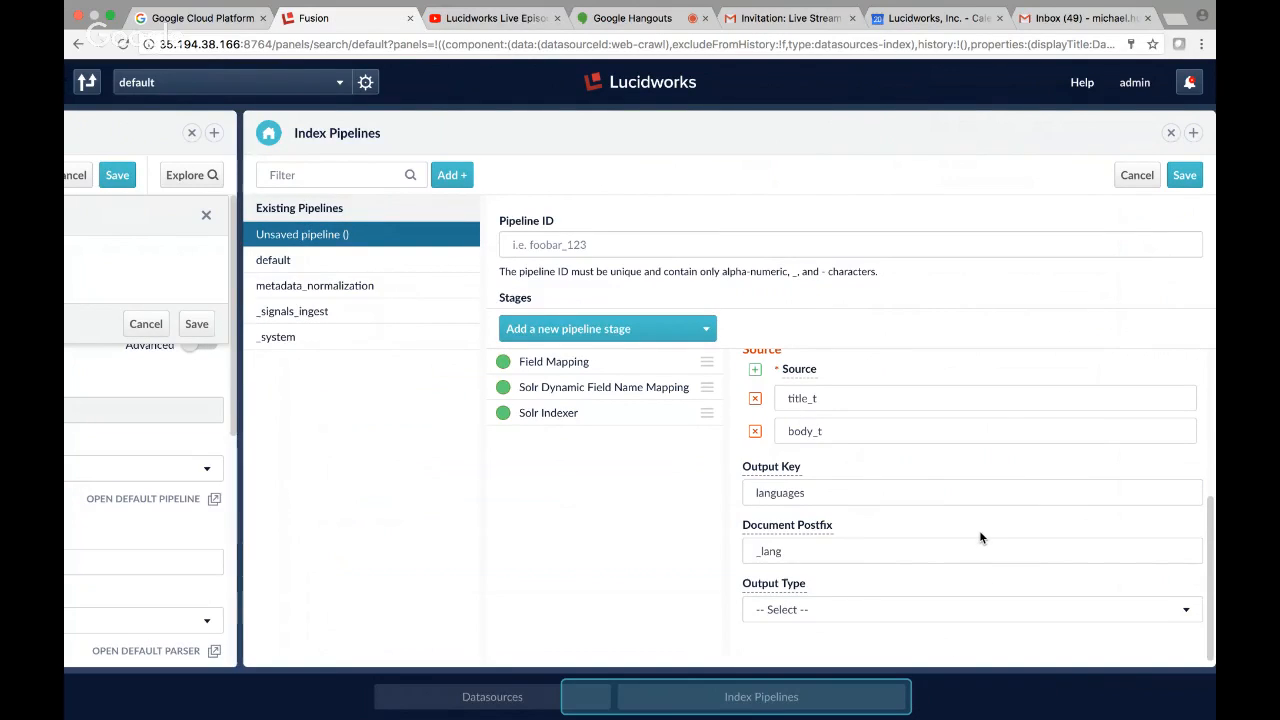
pyautogui.click(908, 610)
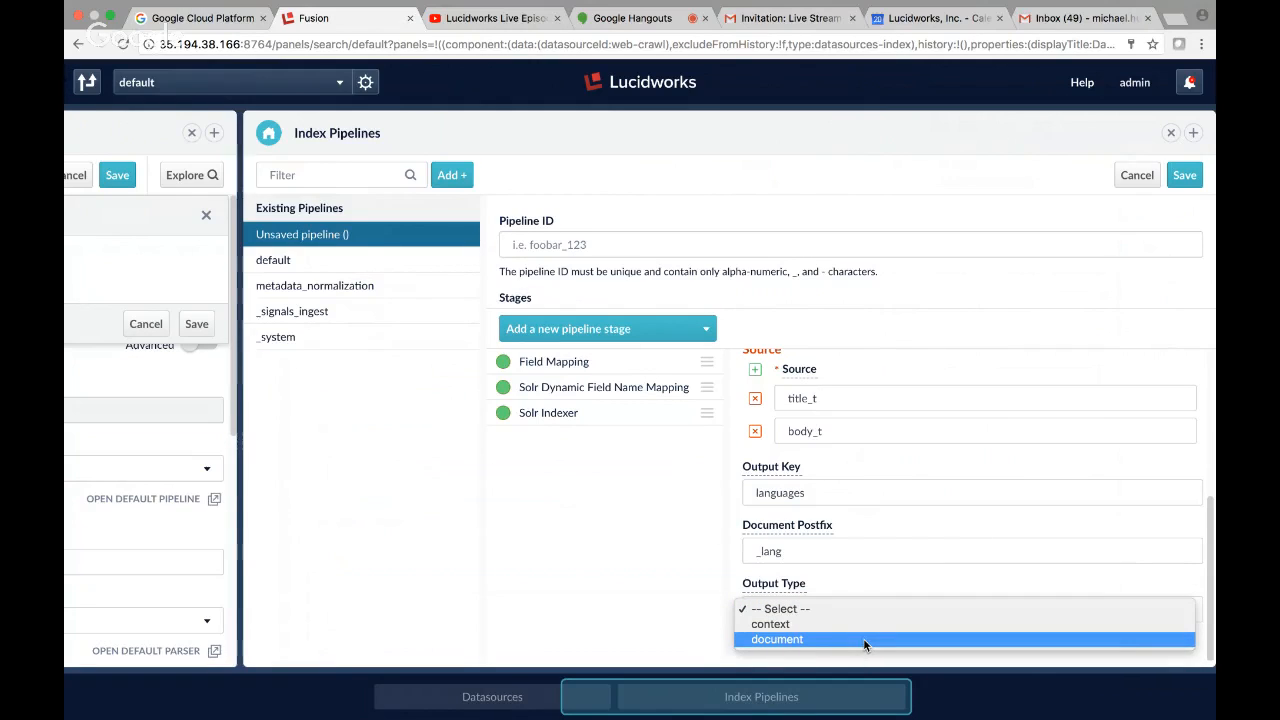
pyautogui.click(864, 640)
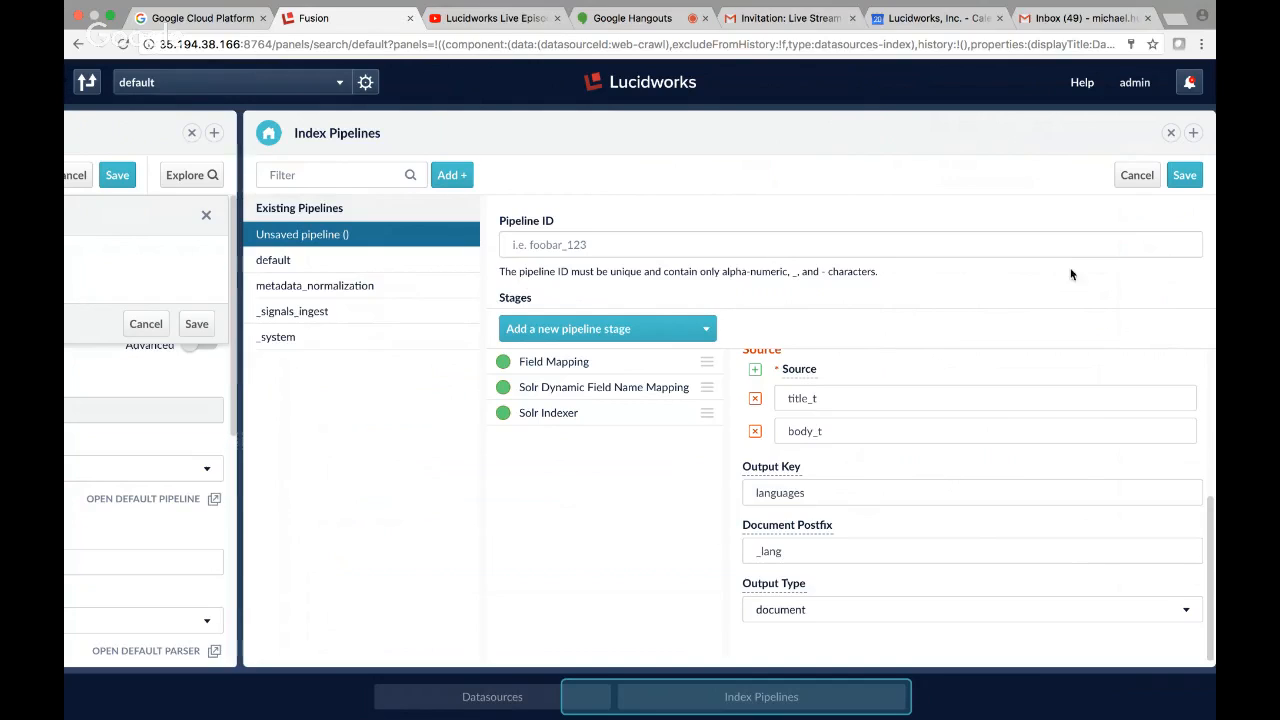
# Give the new index pipeline the ID Bahn_DE-default and save it.
pyautogui.click(1183, 178)
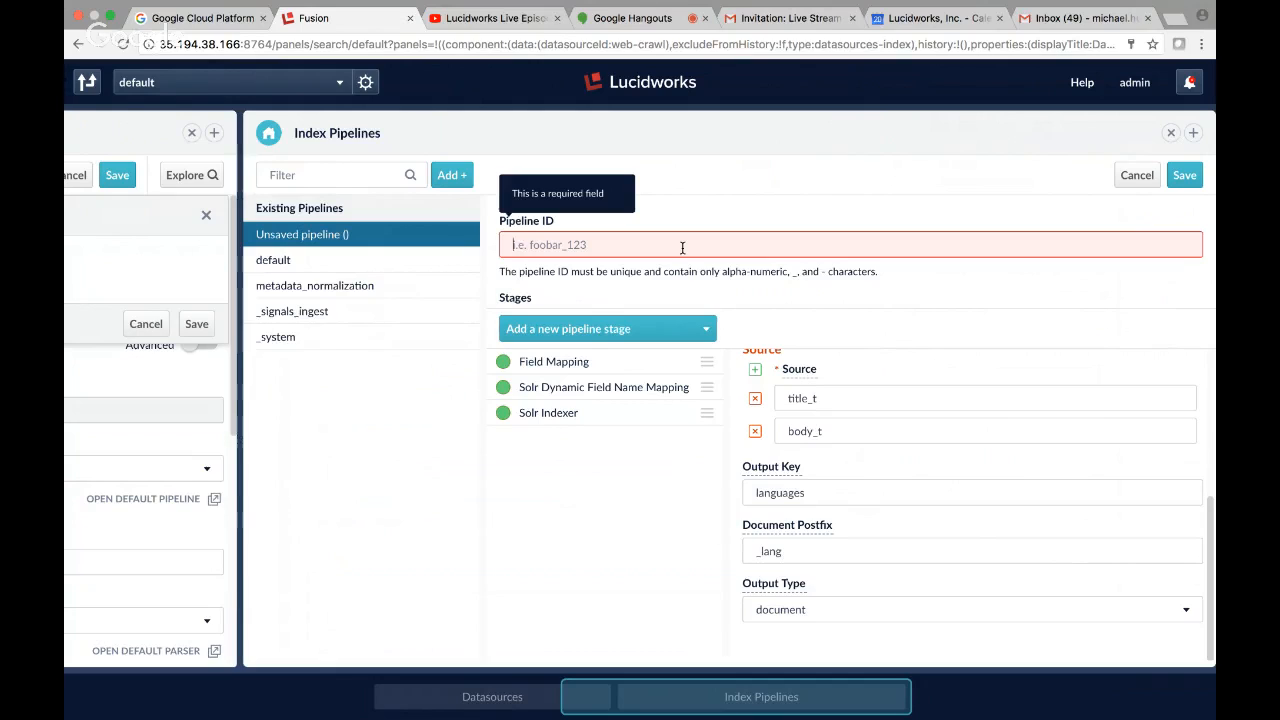
pyautogui.write('ba')
pyautogui.press('BackSpace')
pyautogui.press('BackSpace')
pyautogui.write('Ba')
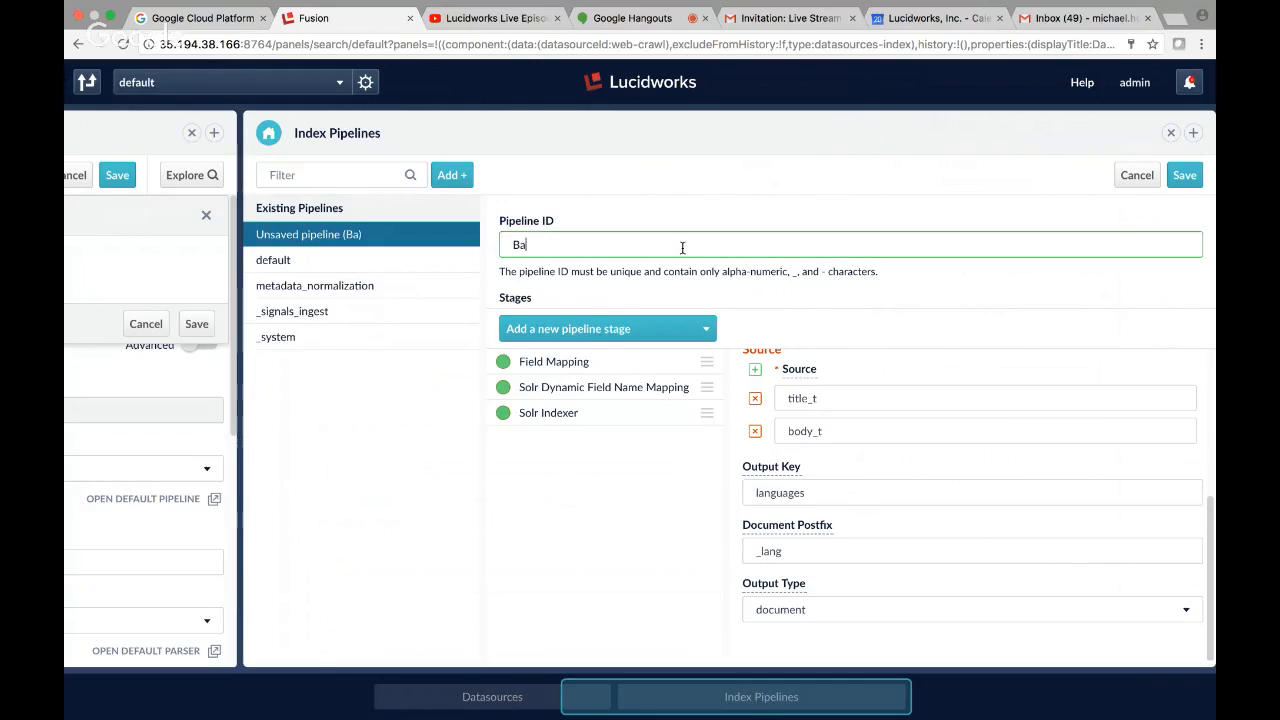
pyautogui.write('hn_DE-default')
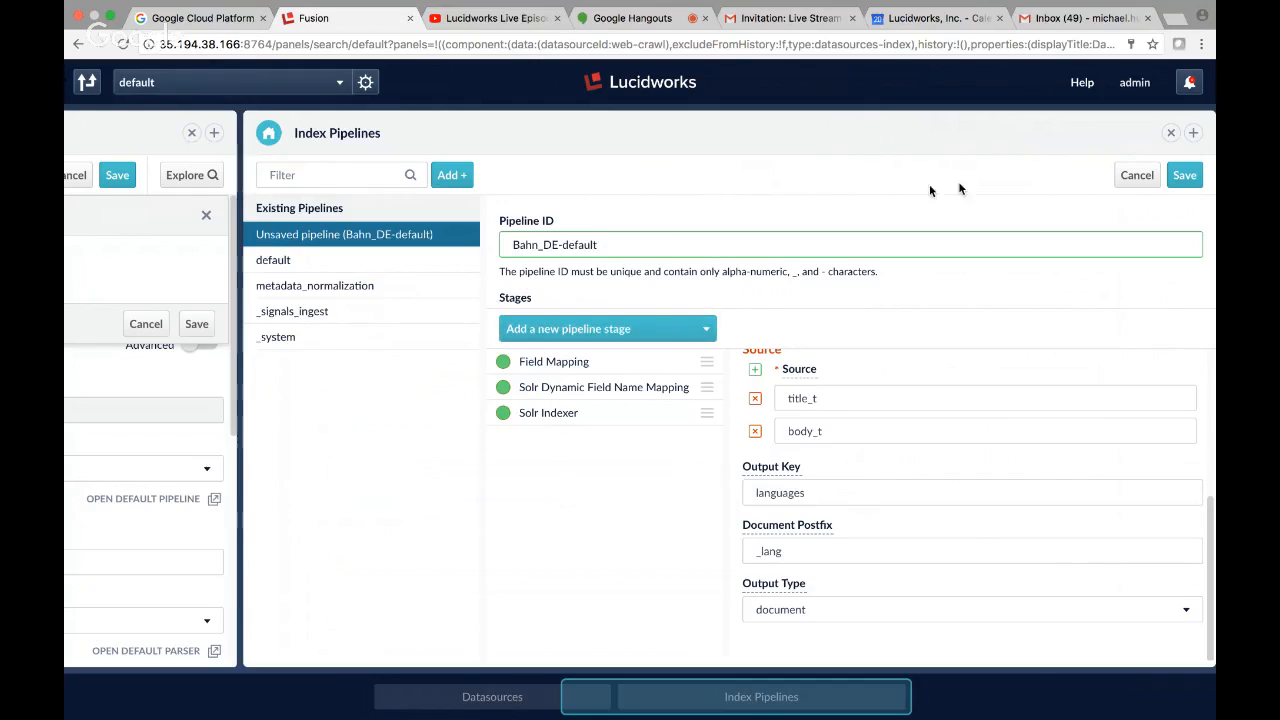
pyautogui.click(1183, 176)
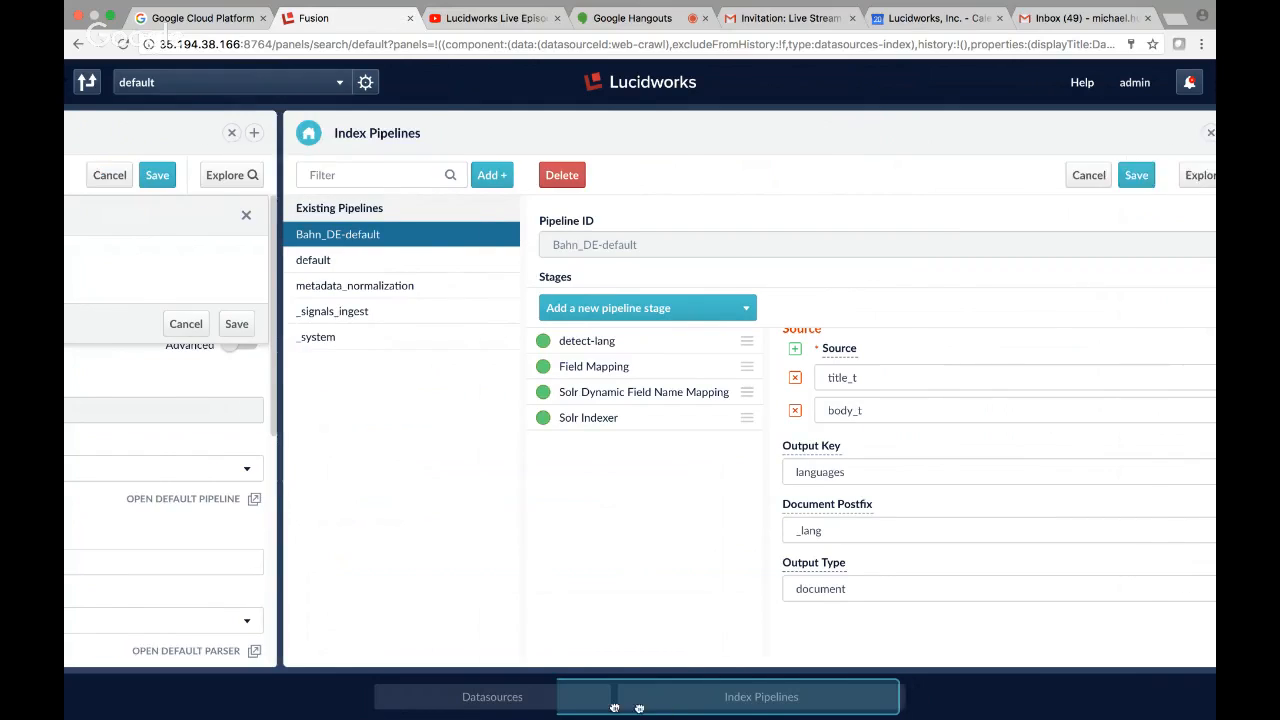
# Return to the web-crawl datasource, cancel its run options and save the datasource again.
pyautogui.moveTo(614, 708); pyautogui.dragTo(331, 644)
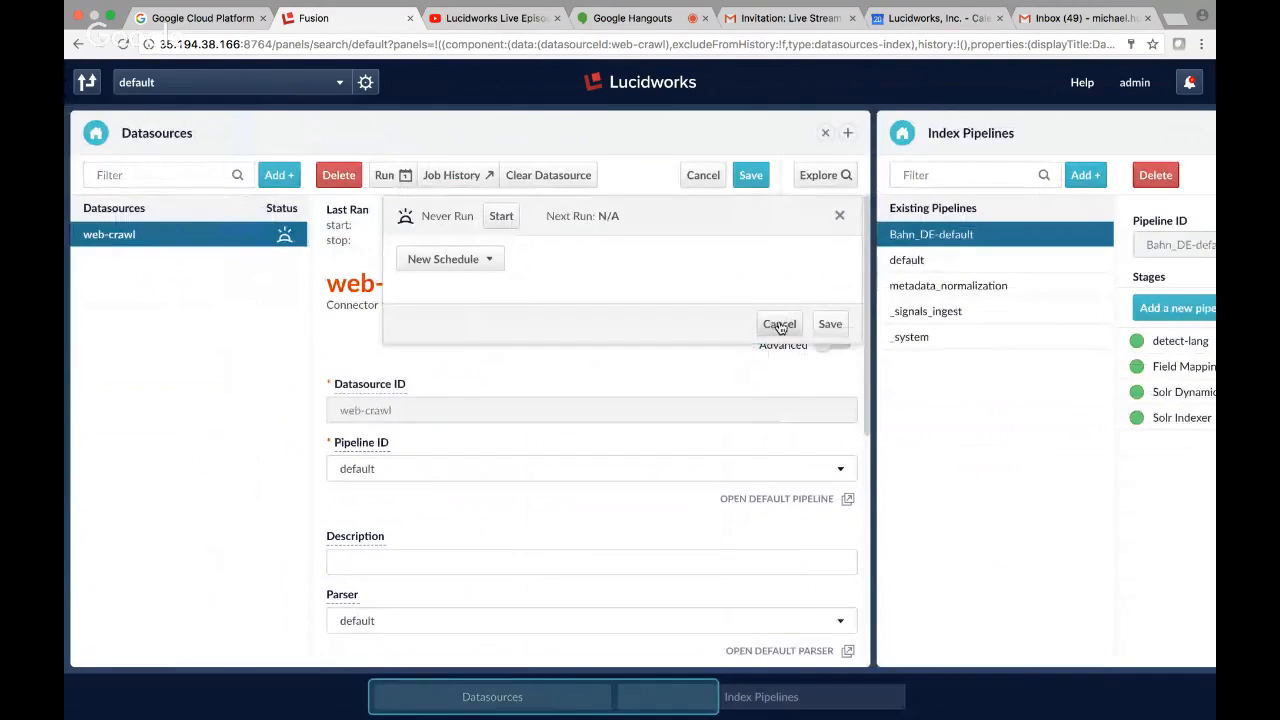
pyautogui.click(845, 471)
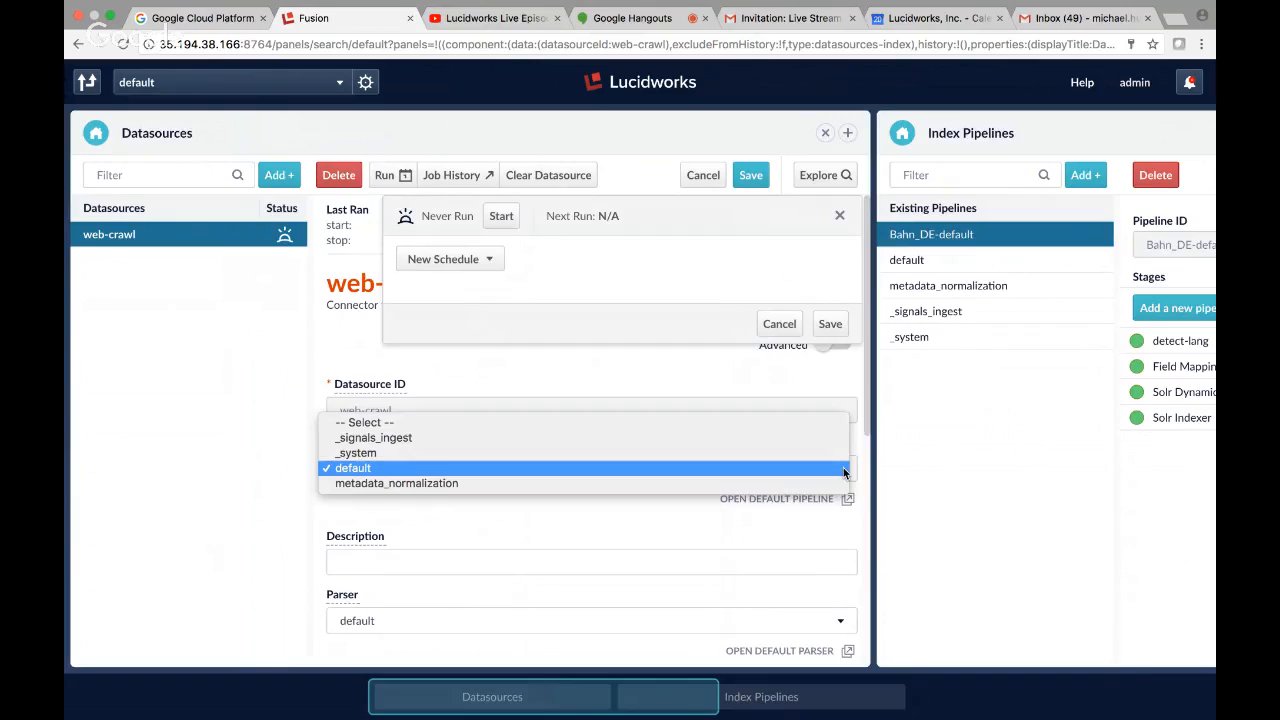
pyautogui.click(787, 325)
pyautogui.click(778, 325)
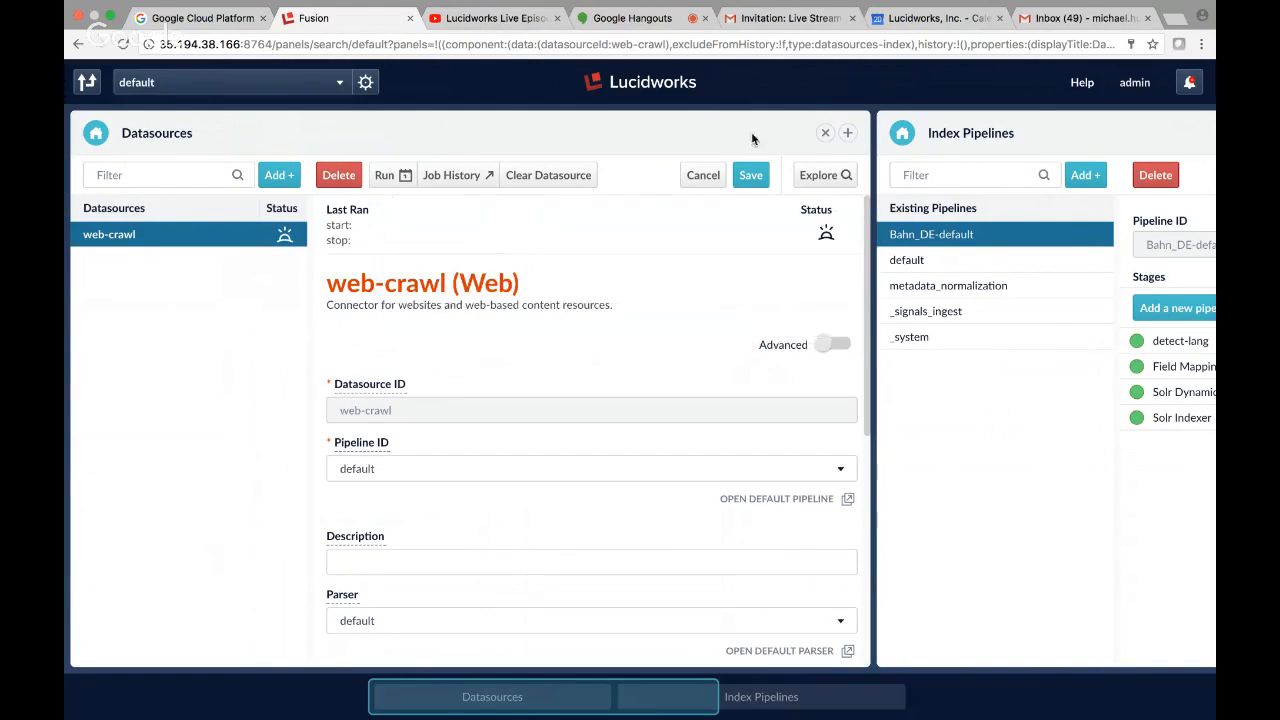
pyautogui.click(751, 176)
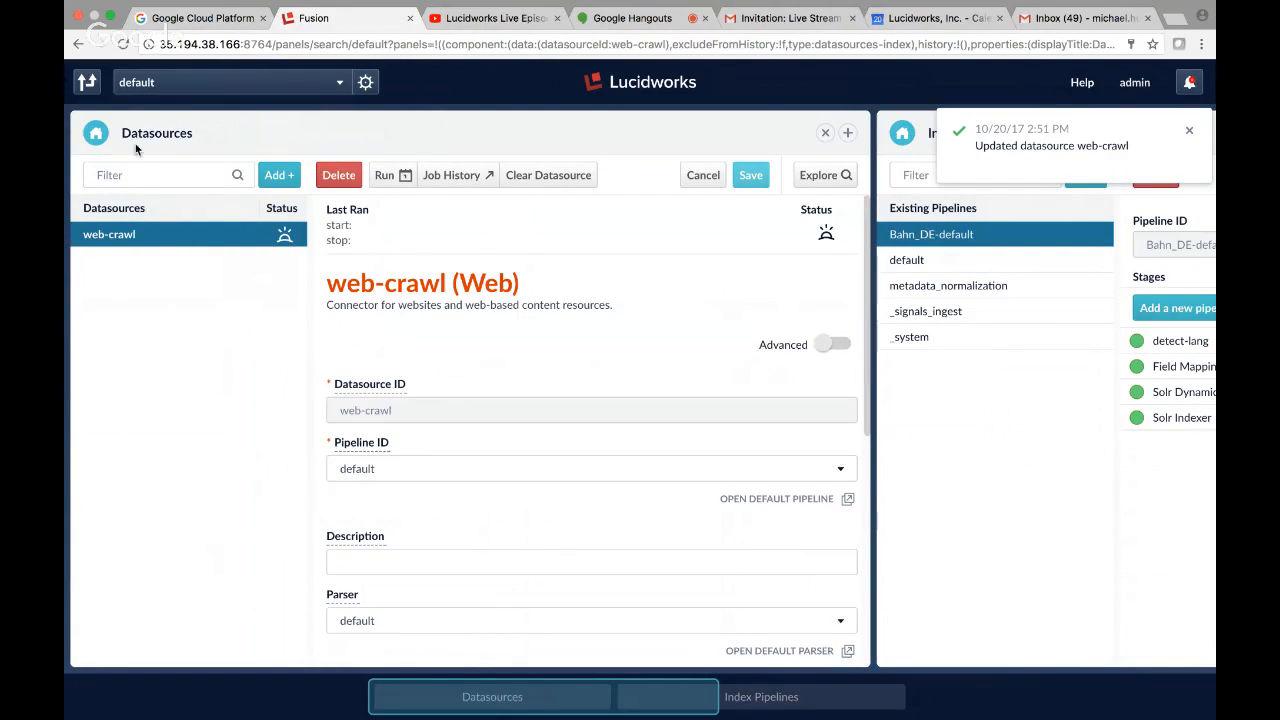
# Reopen the web-crawl datasource, set its pipeline ID to Bahn_DE-default and save it.
pyautogui.click(94, 135)
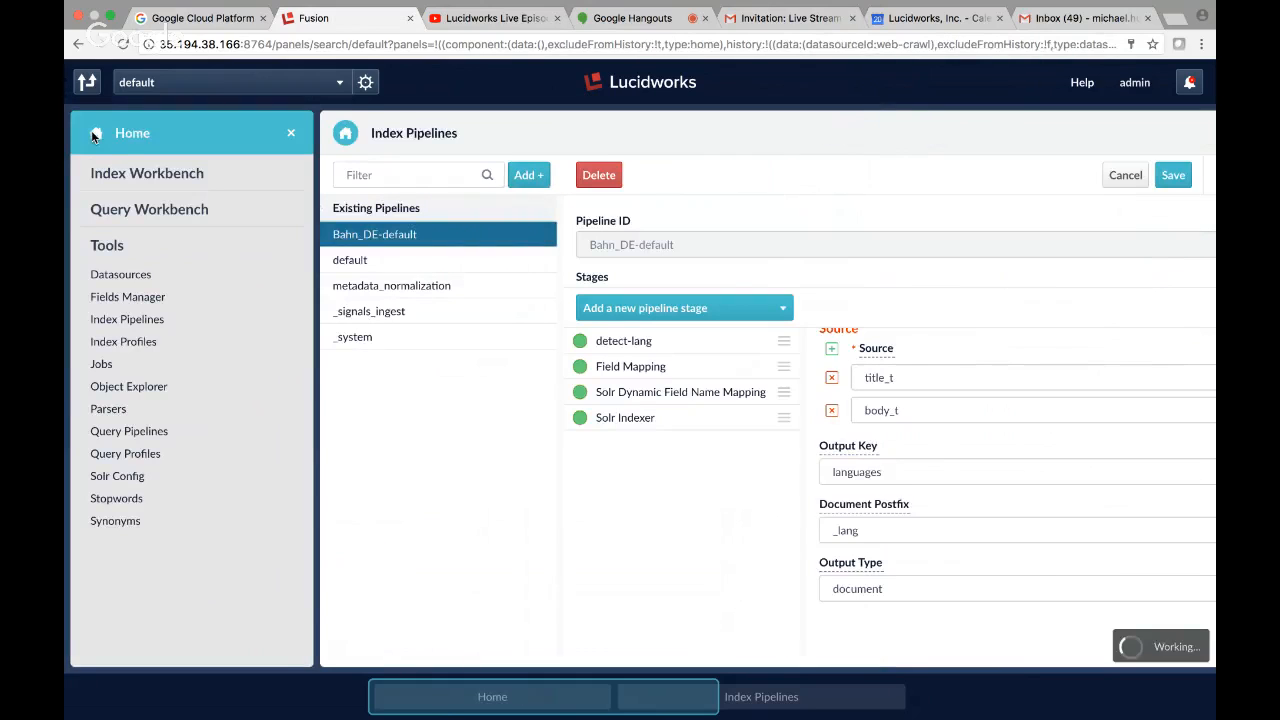
pyautogui.click(118, 275)
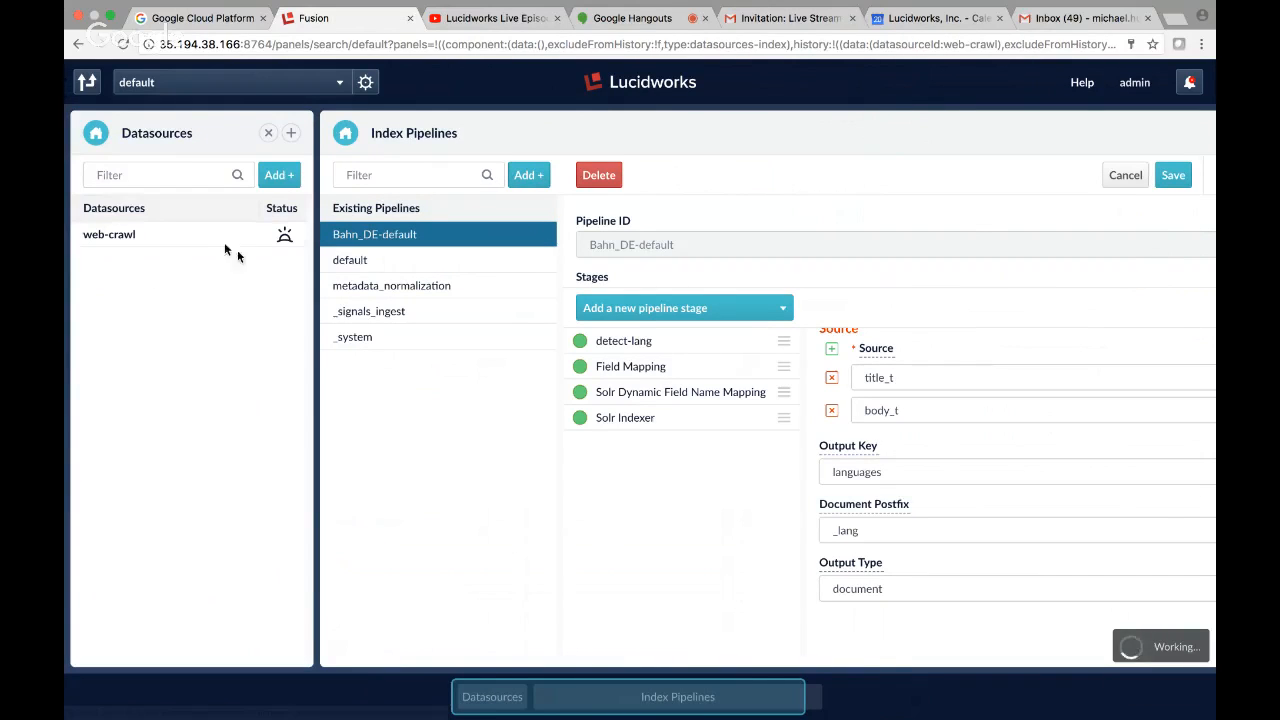
pyautogui.click(126, 237)
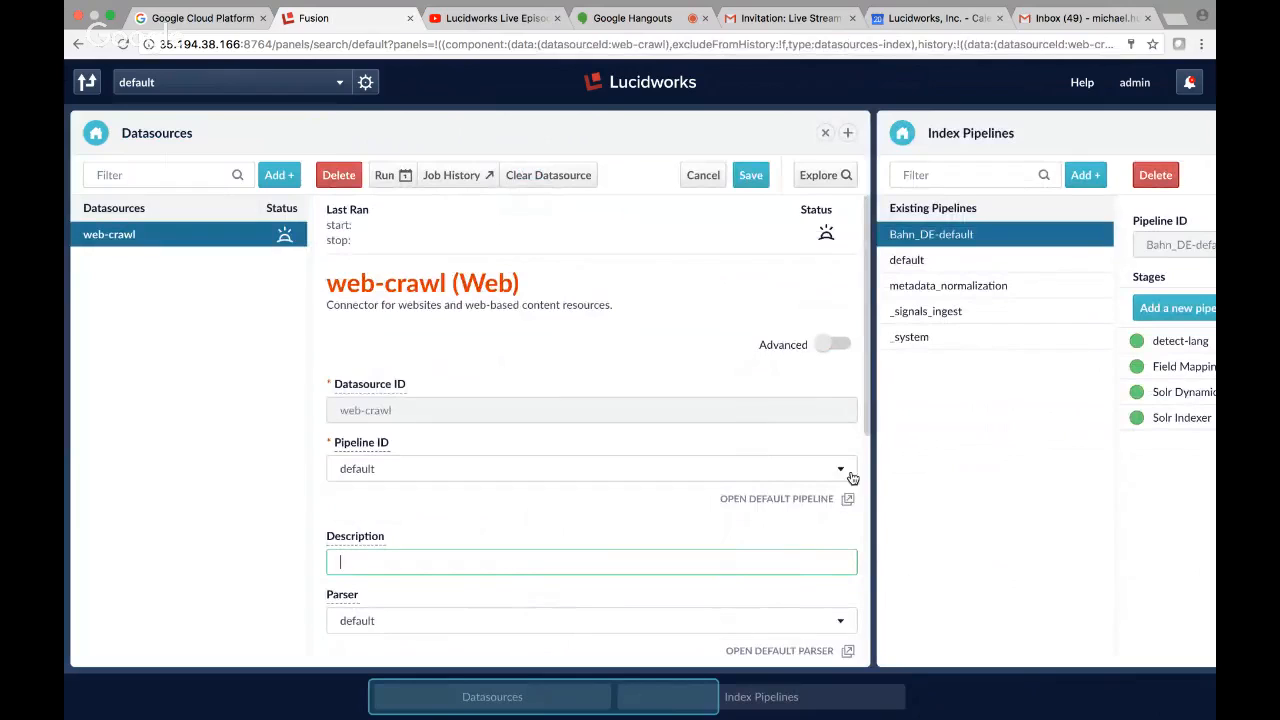
pyautogui.click(848, 470)
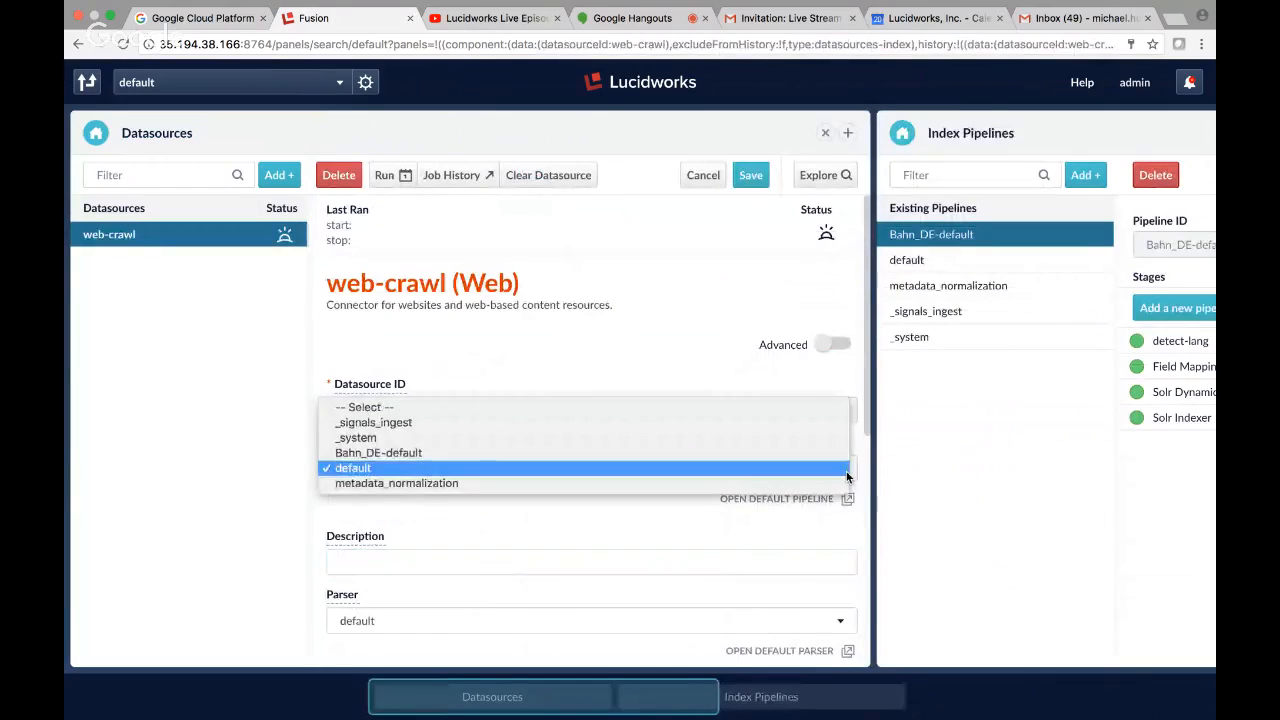
pyautogui.click(737, 459)
pyautogui.click(750, 175)
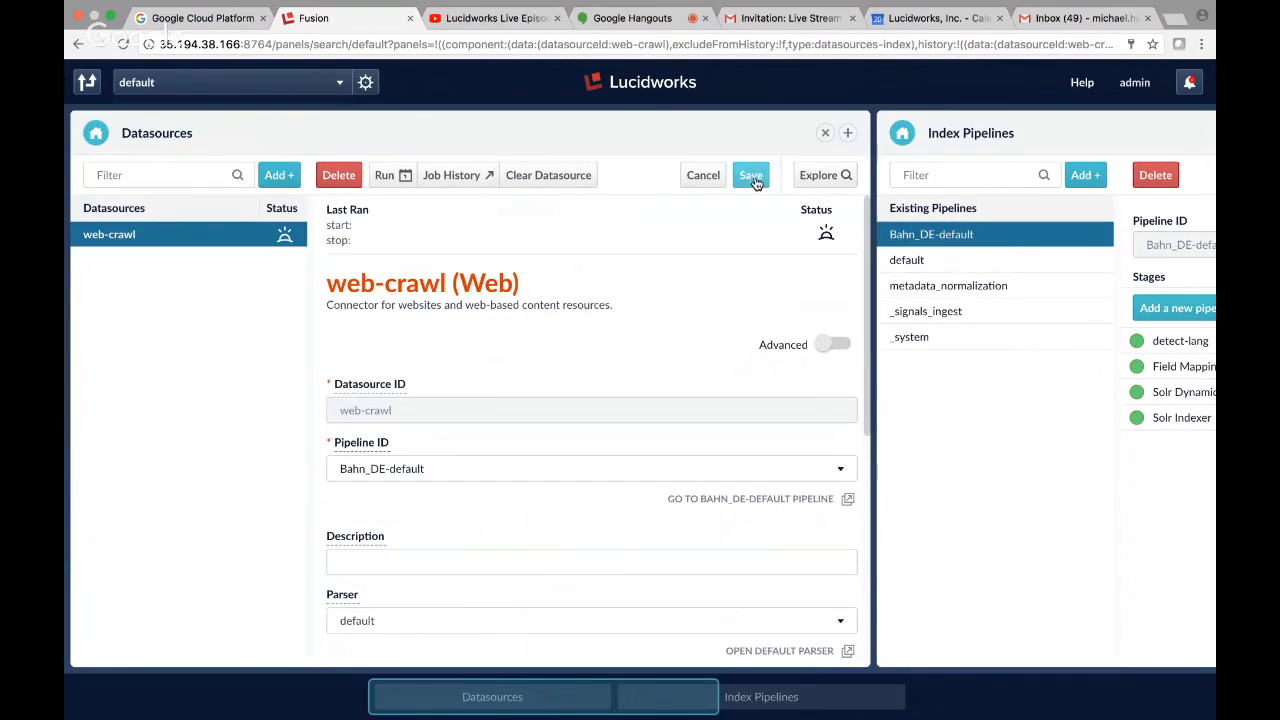
# Start the web-crawl datasource job and review the details of its last run in the job history.
pyautogui.click(388, 175)
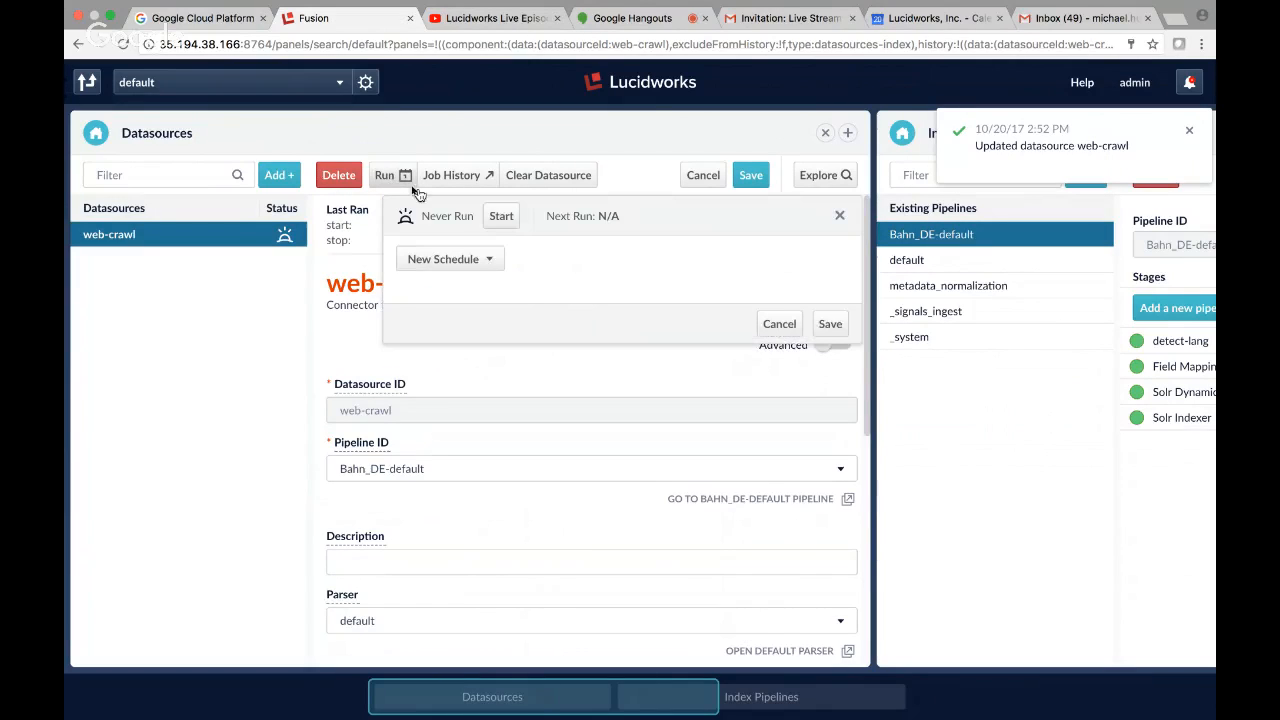
pyautogui.click(505, 224)
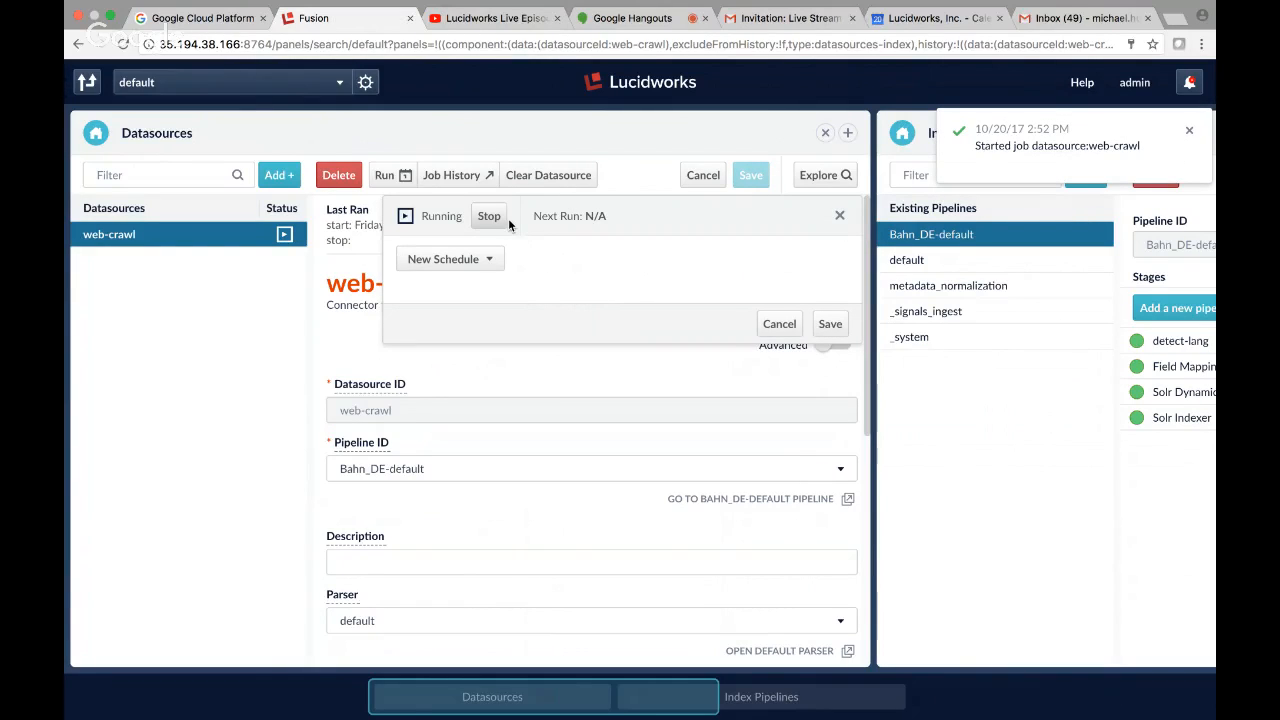
pyautogui.click(459, 175)
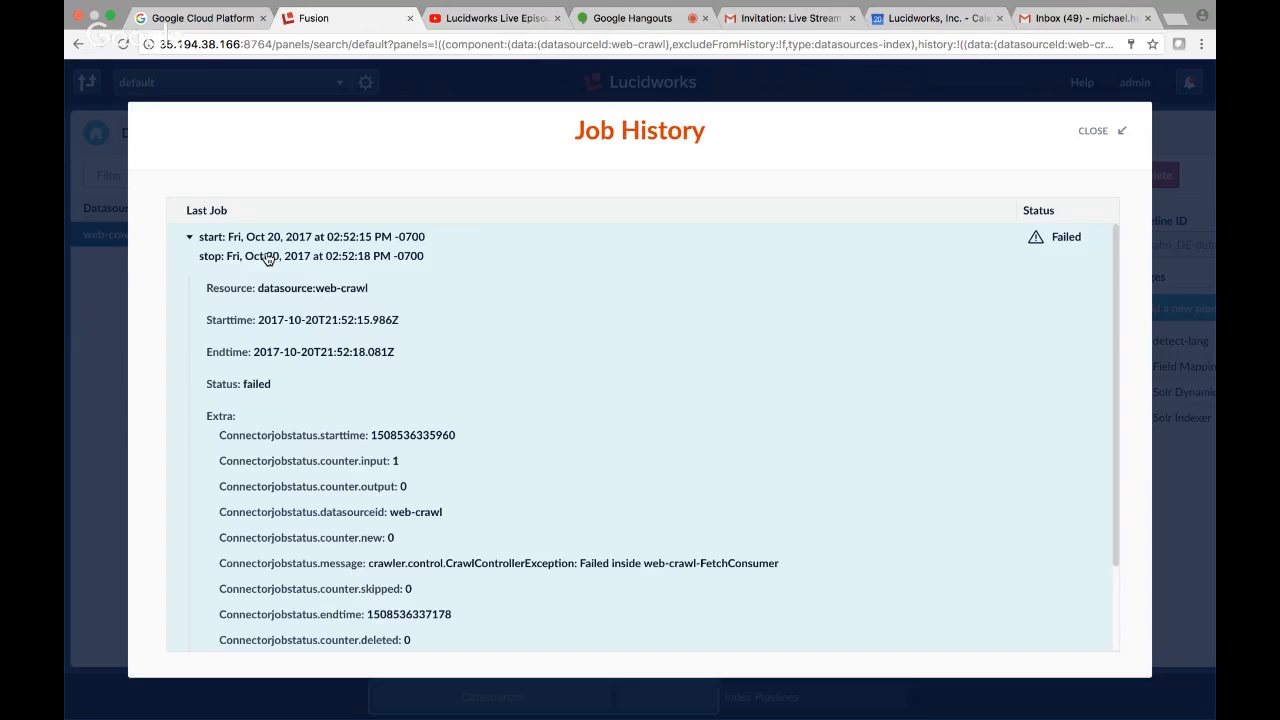
pyautogui.scroll(-1, 606, 452)
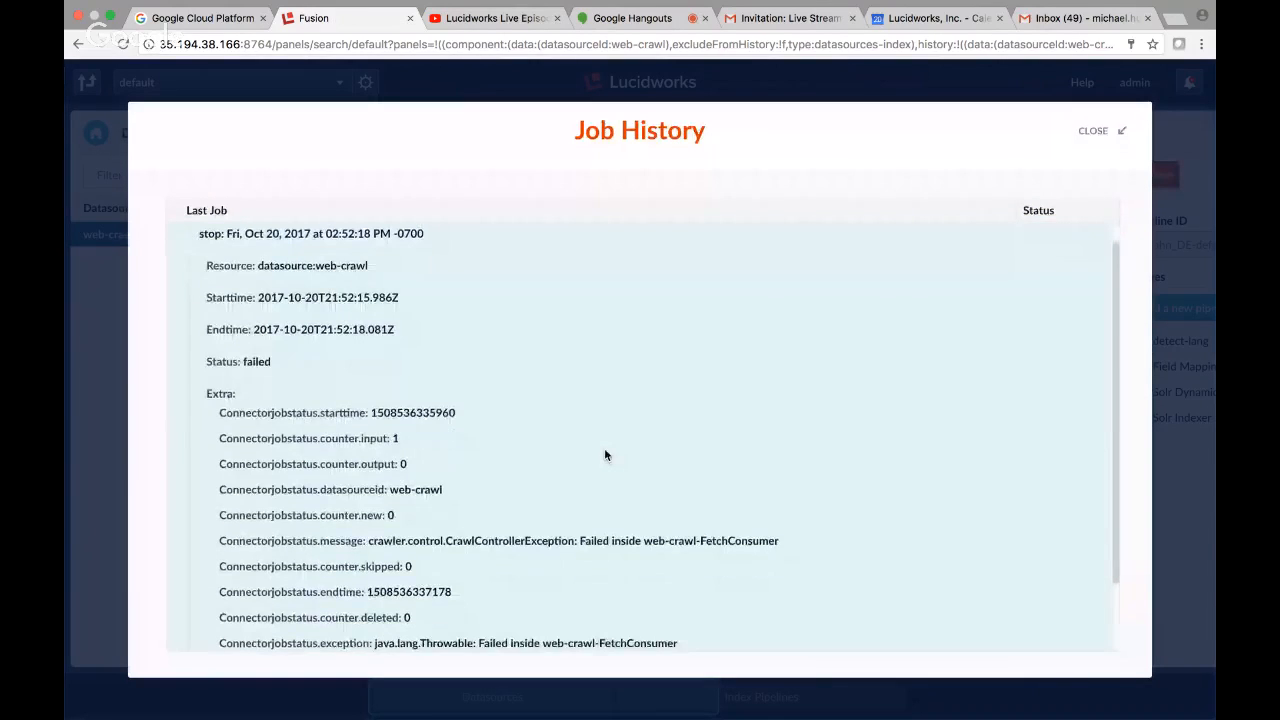
pyautogui.scroll(1, 606, 452)
pyautogui.click(1093, 133)
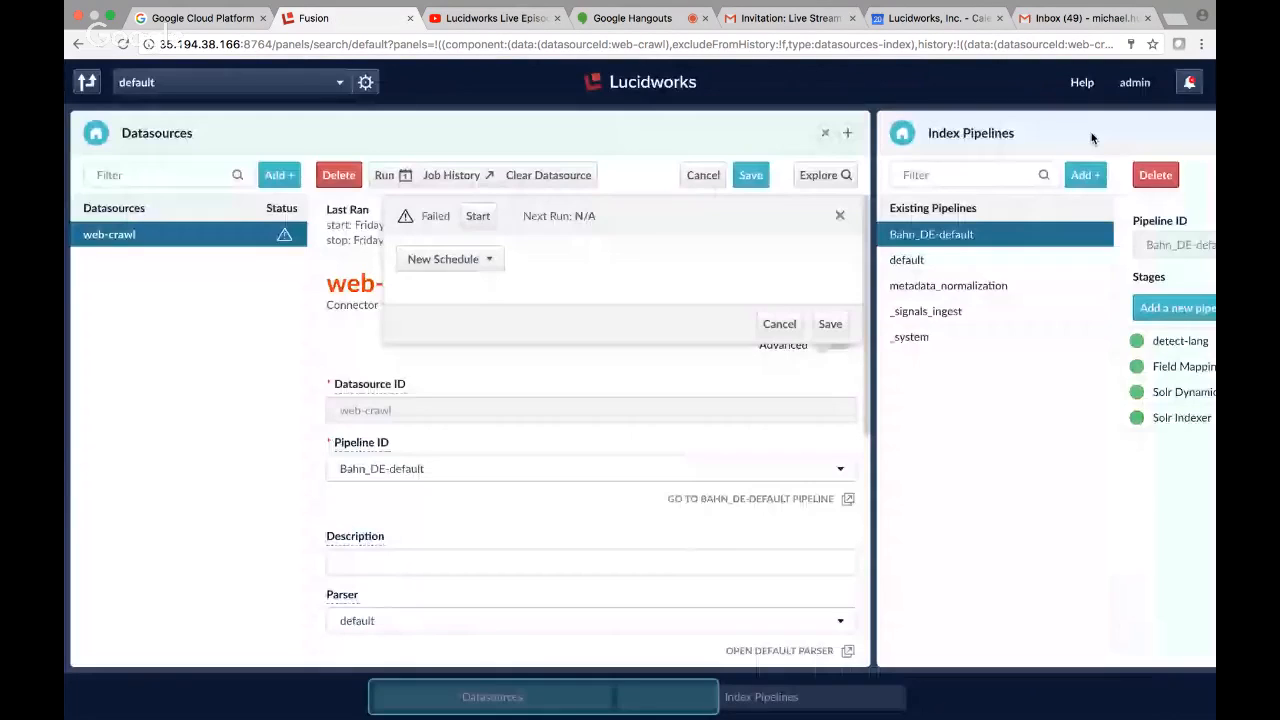
# Look through the notifications for messages about the web-crawl job.
pyautogui.moveTo(563, 697); pyautogui.dragTo(371, 655)
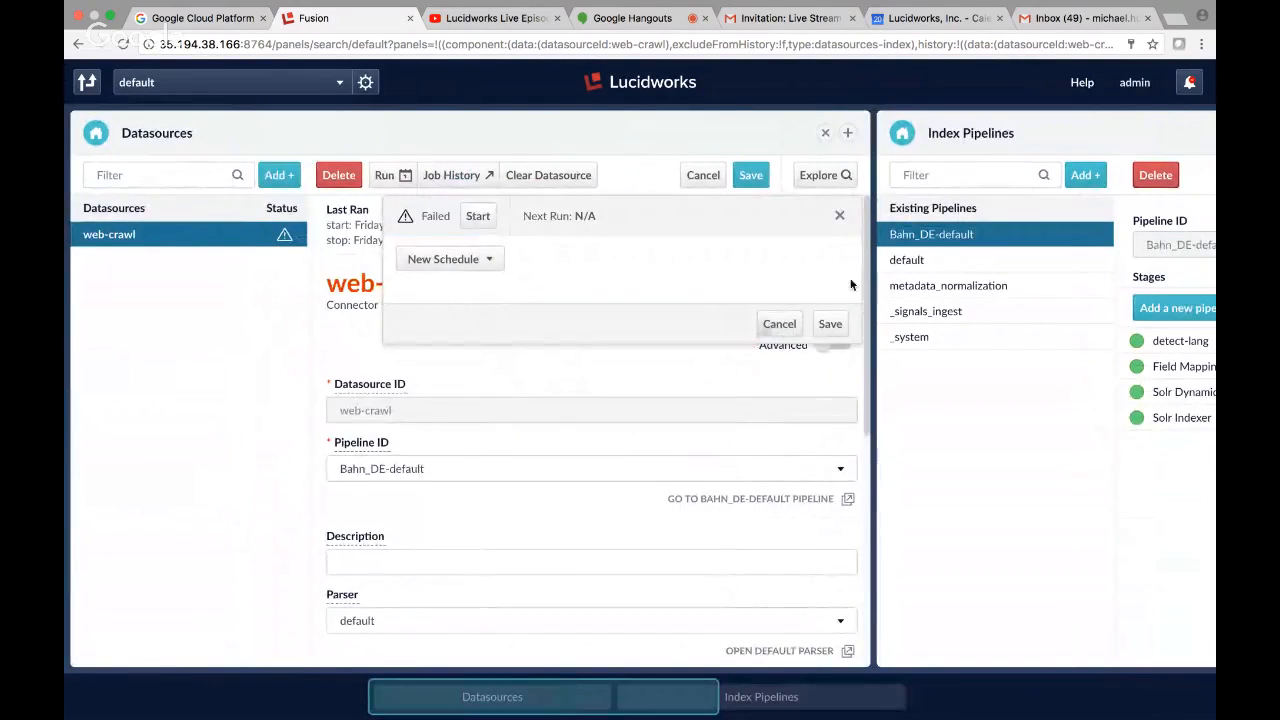
pyautogui.click(1189, 86)
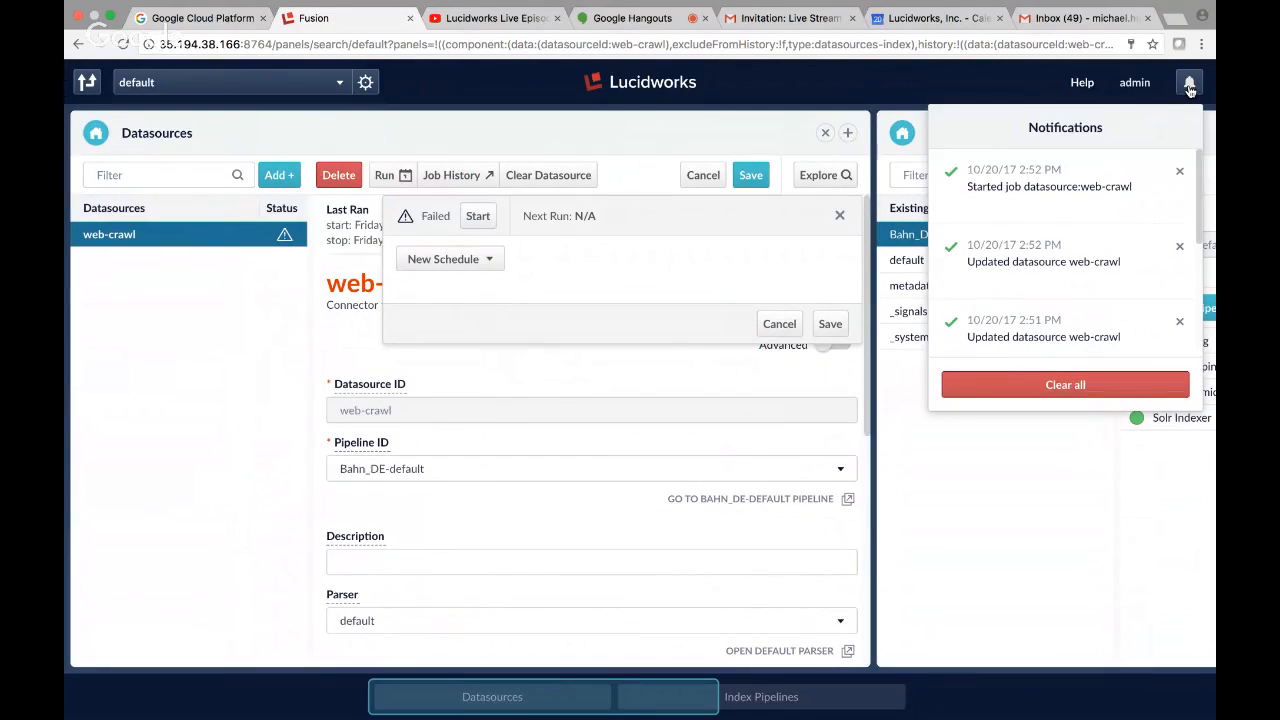
pyautogui.scroll(-1, 1160, 257)
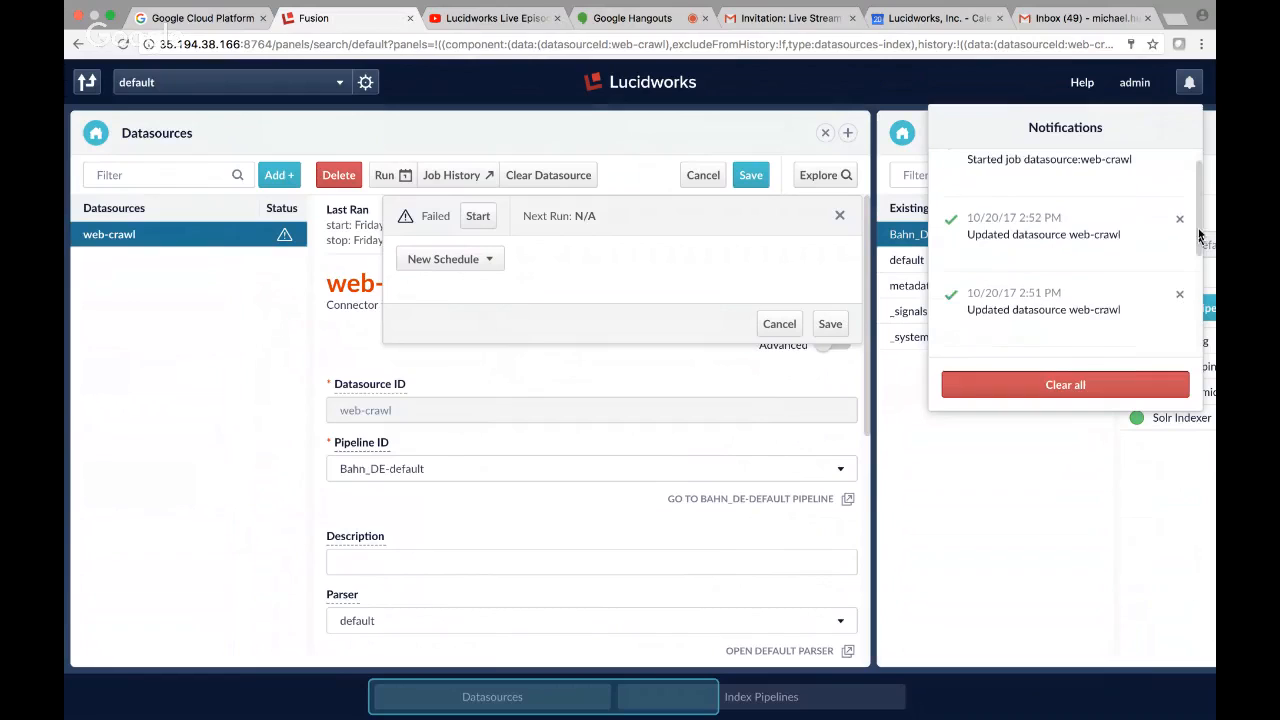
pyautogui.moveTo(1199, 236); pyautogui.dragTo(1199, 180)
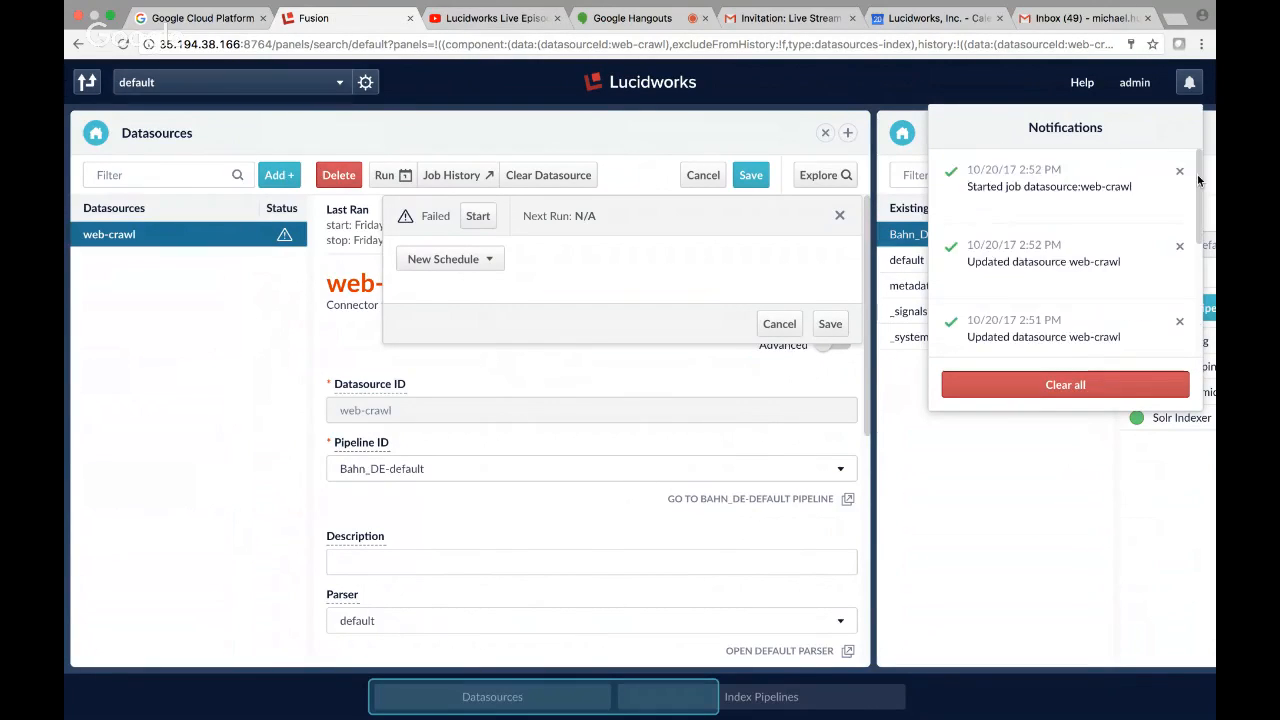
pyautogui.click(995, 95)
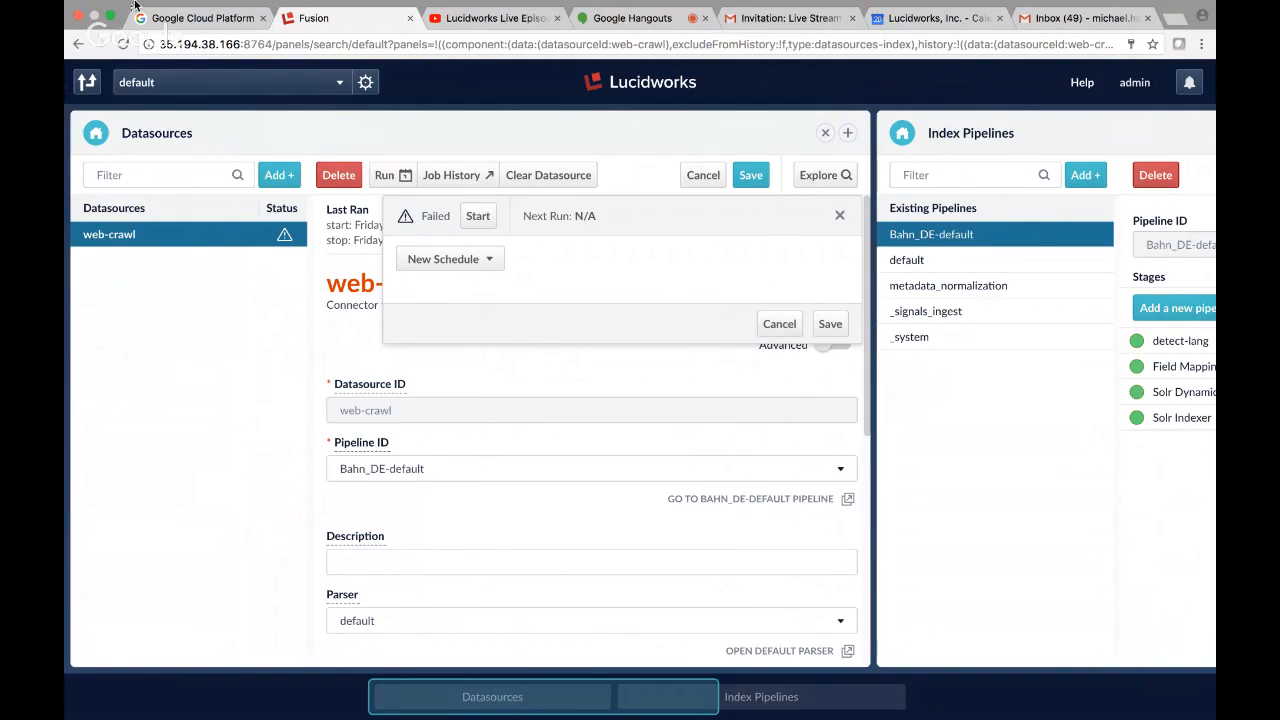
pyautogui.click(194, 20)
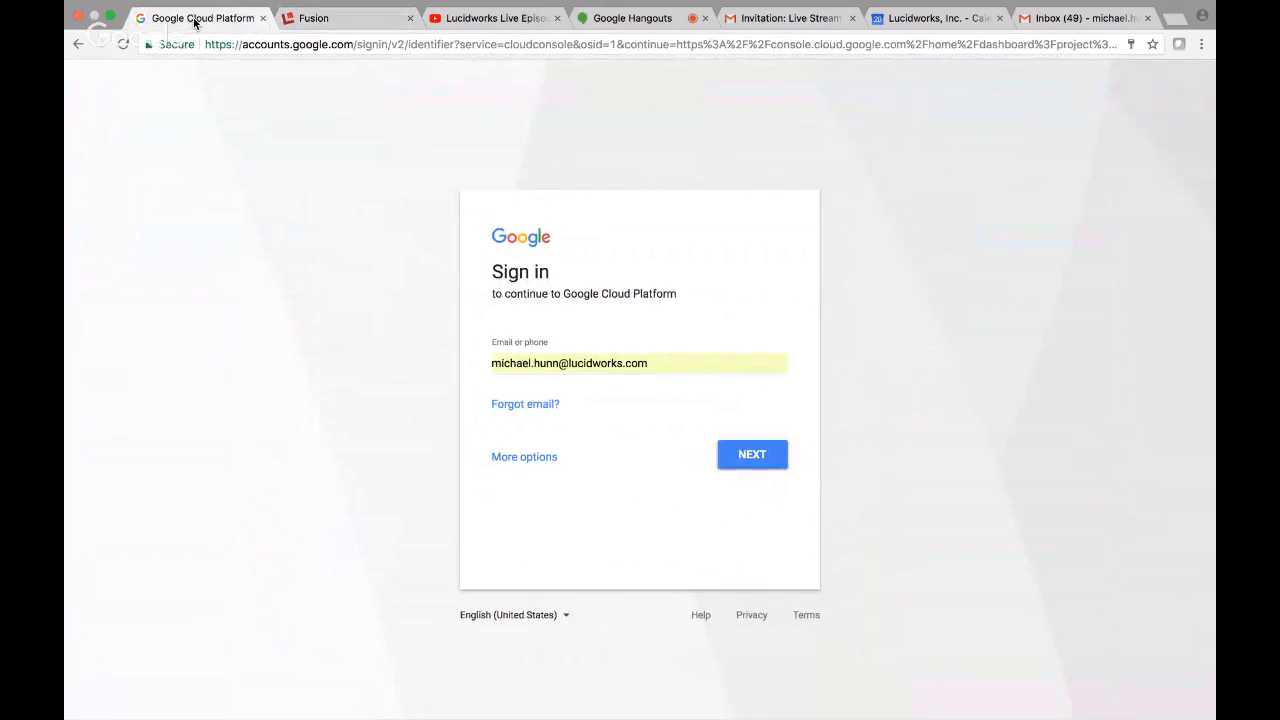
pyautogui.click(634, 20)
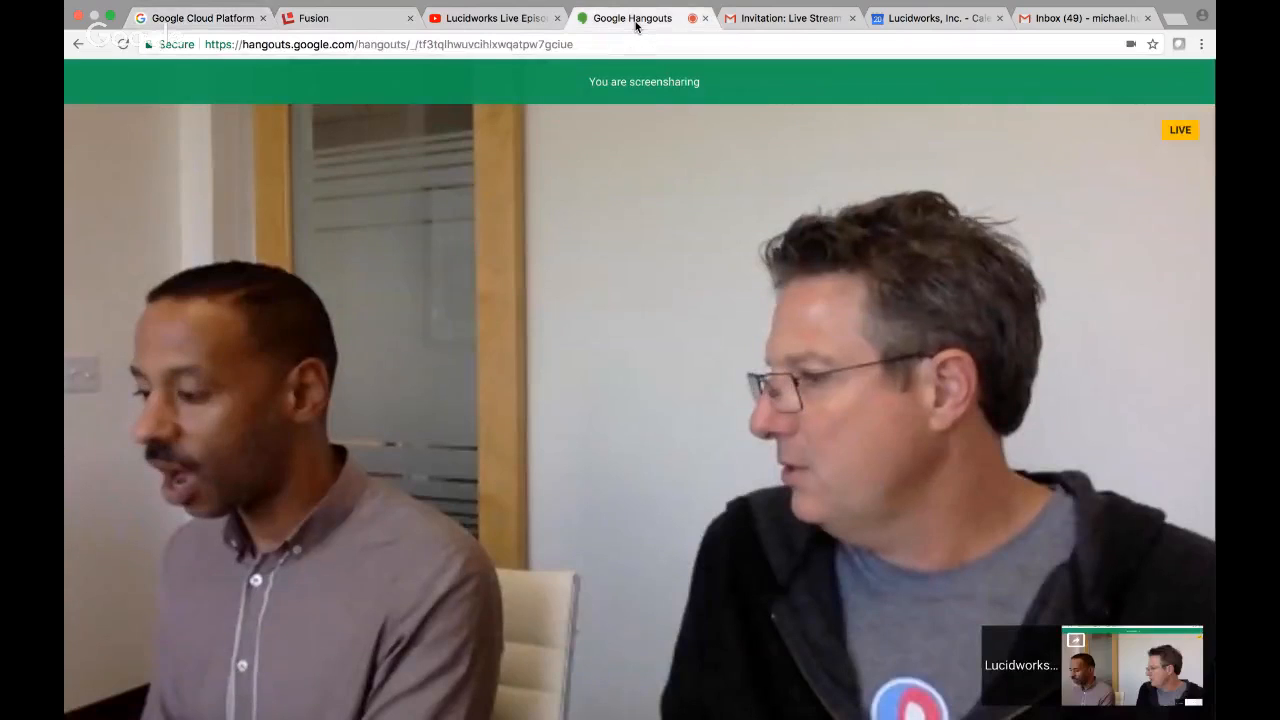
pyautogui.click(518, 22)
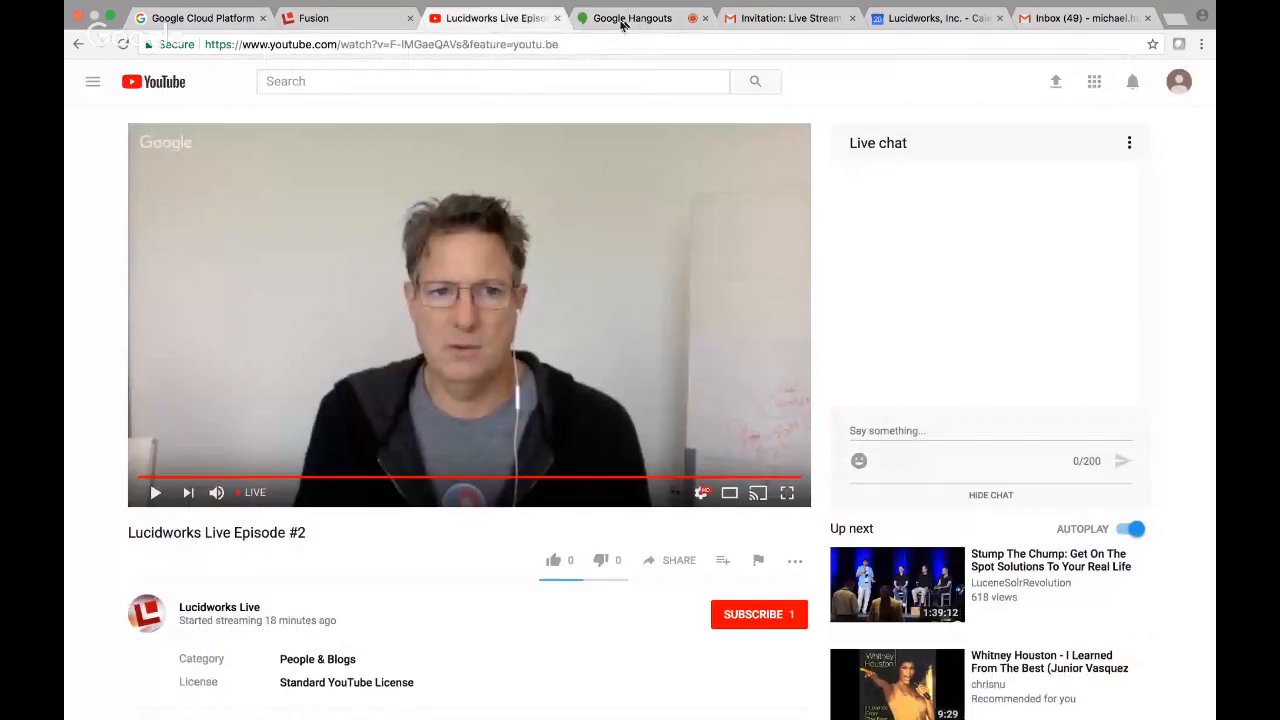
pyautogui.click(785, 18)
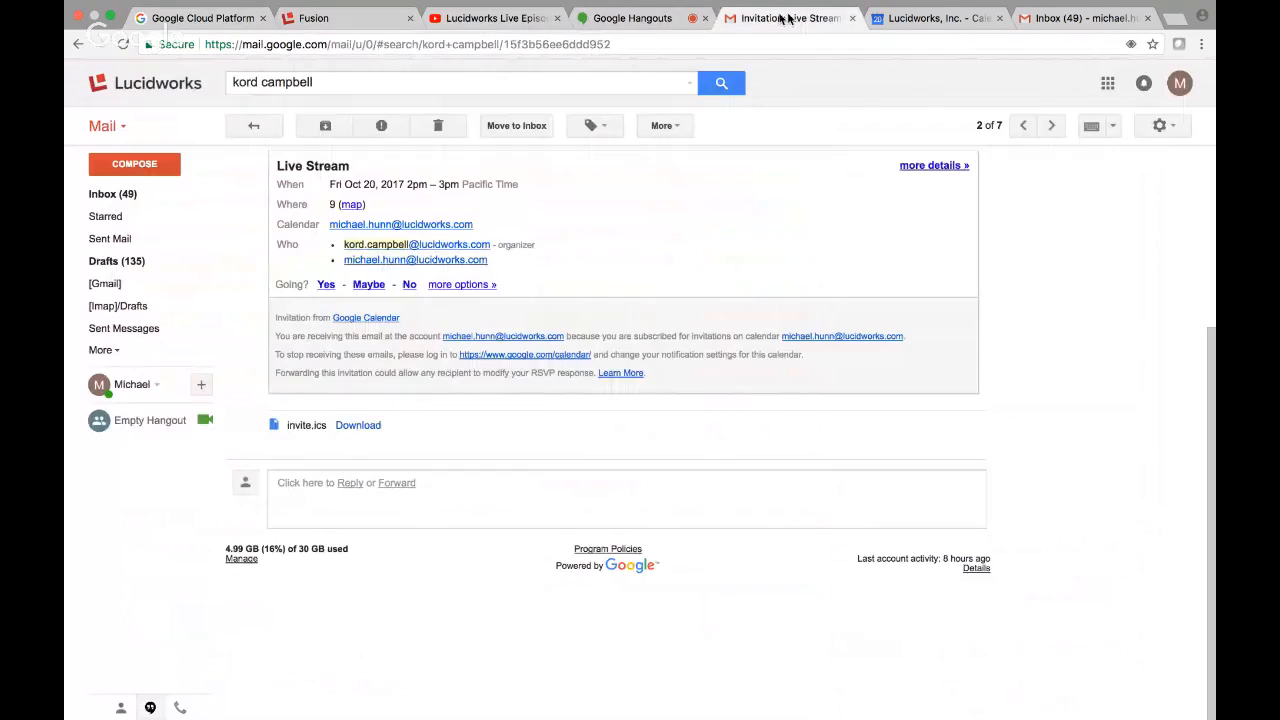
pyautogui.click(333, 17)
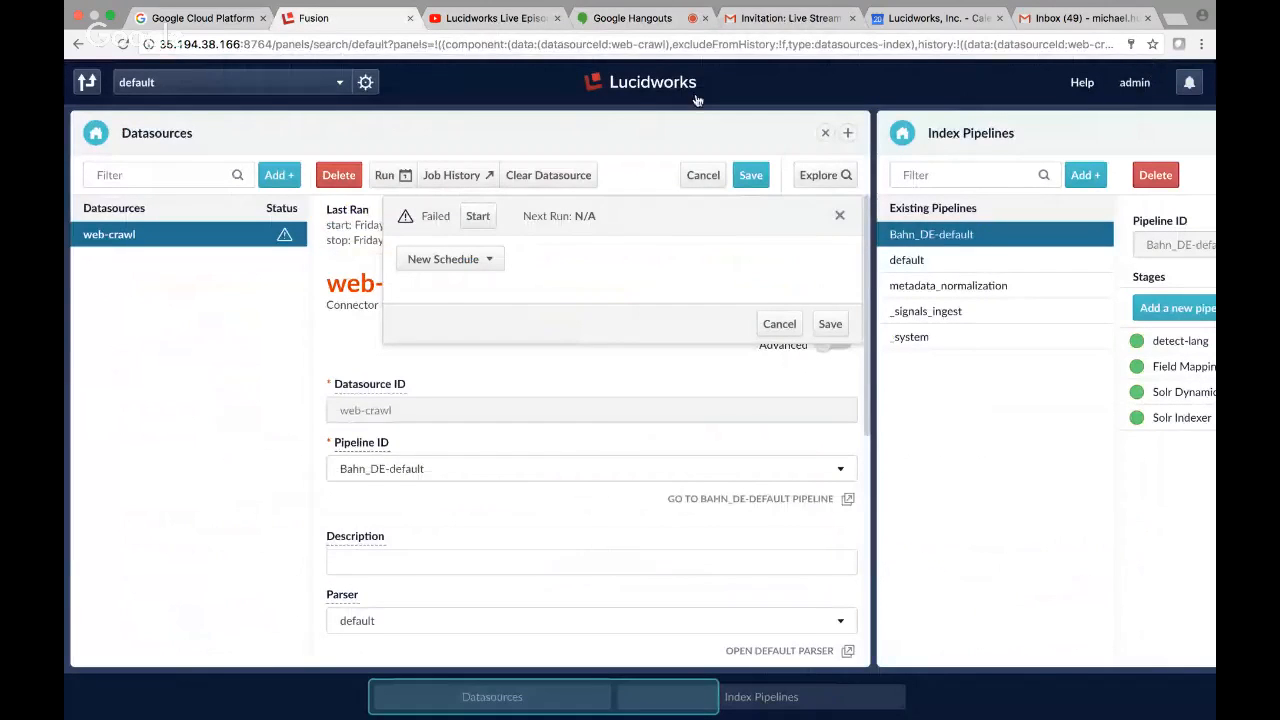
# Open the Analytics log dashboard from the Fusion welcome page and expand the ERROR event in the all-events table.
pyautogui.click(664, 86)
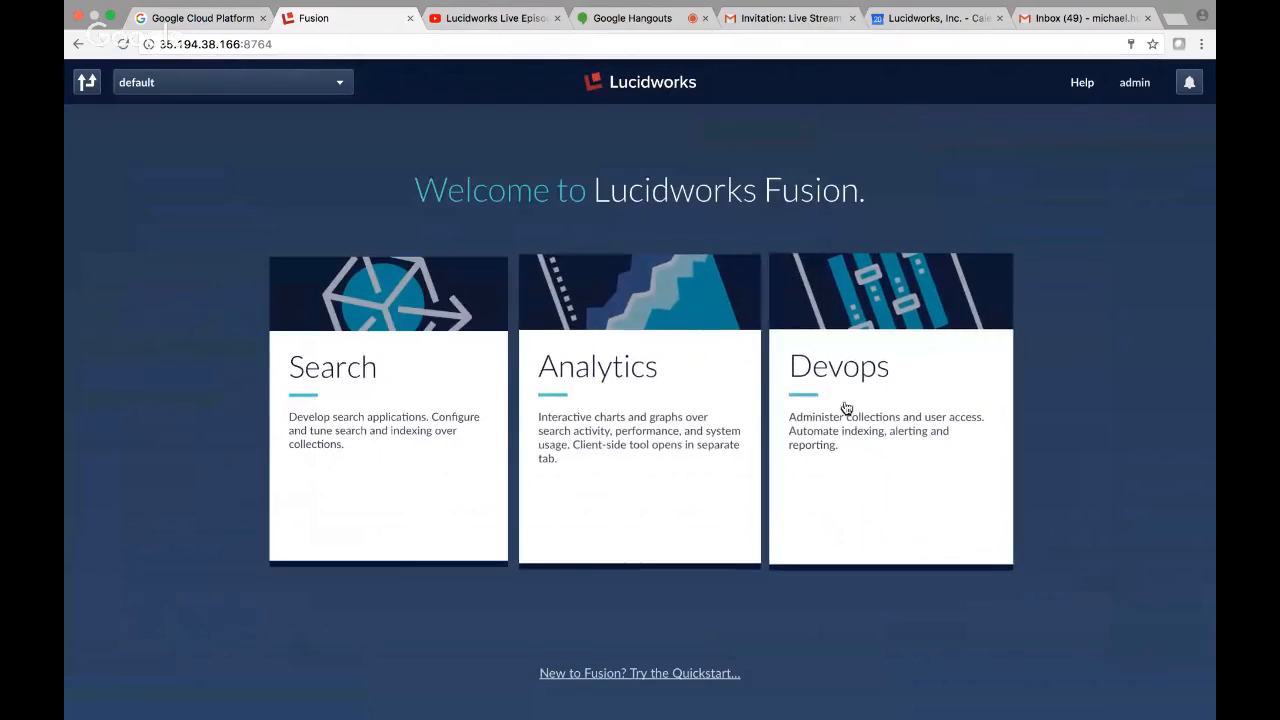
pyautogui.click(606, 376)
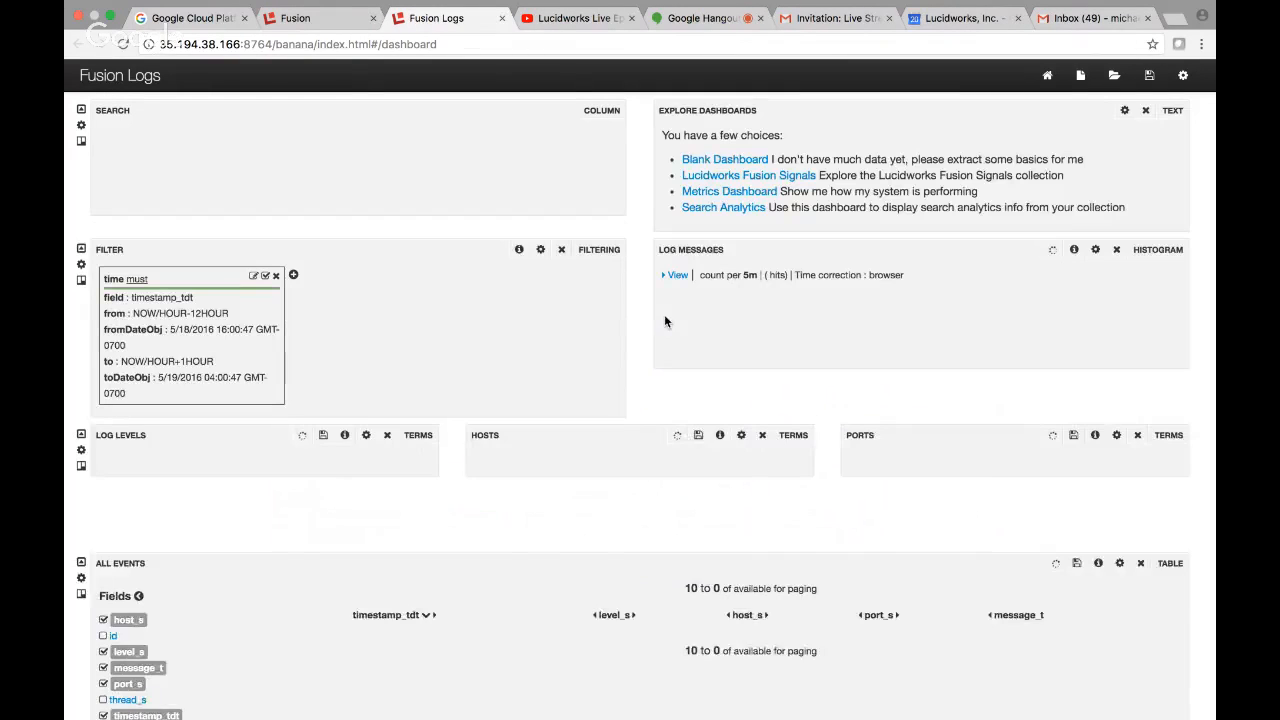
pyautogui.scroll(-3, 730, 486)
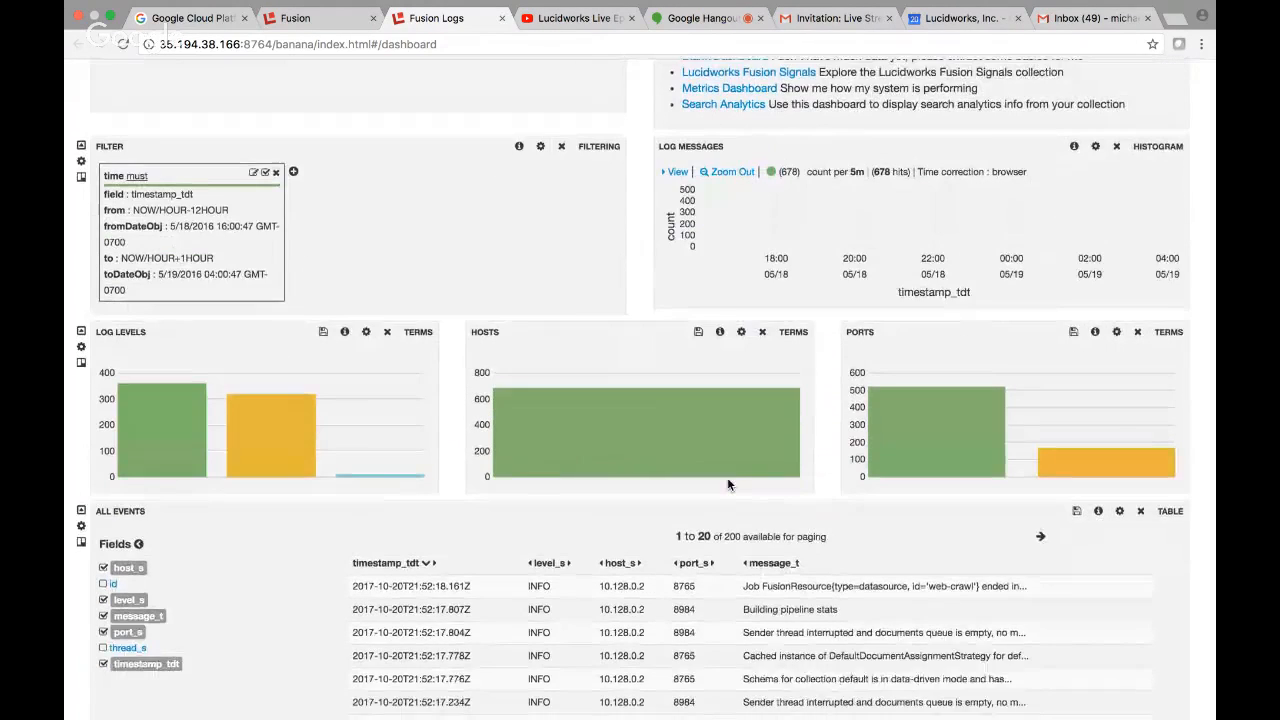
pyautogui.scroll(-5, 727, 477)
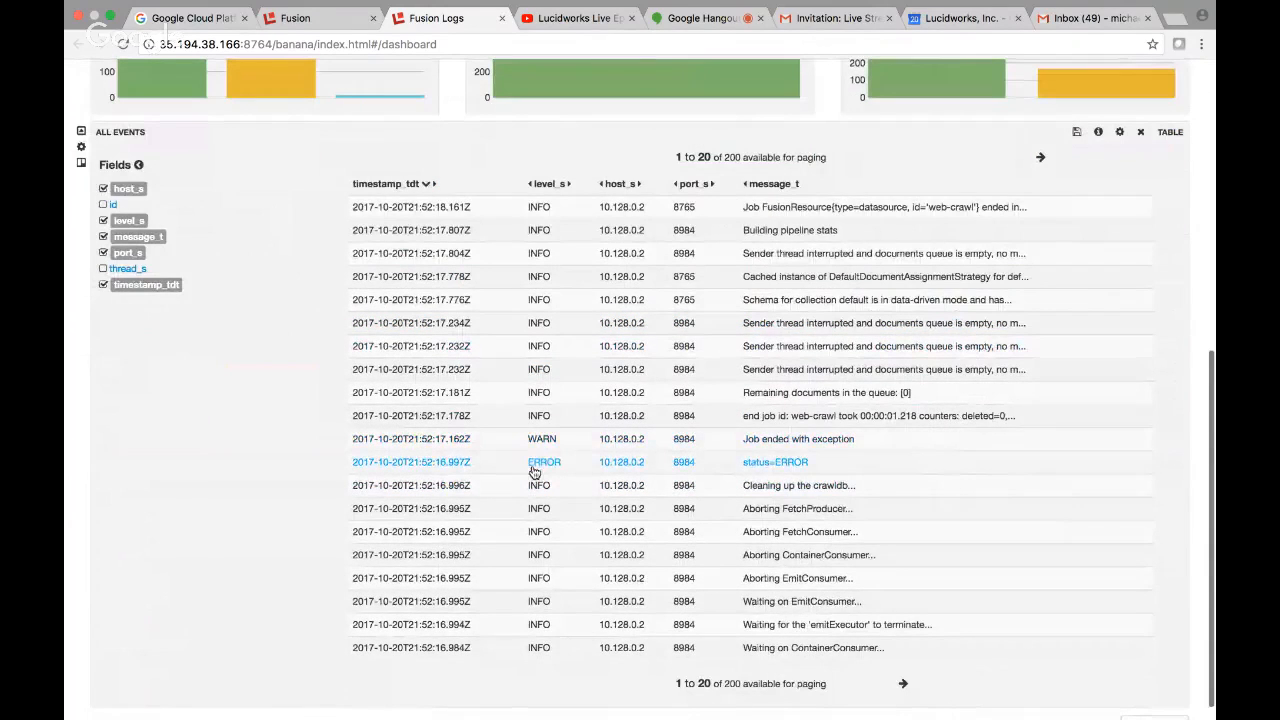
pyautogui.click(540, 466)
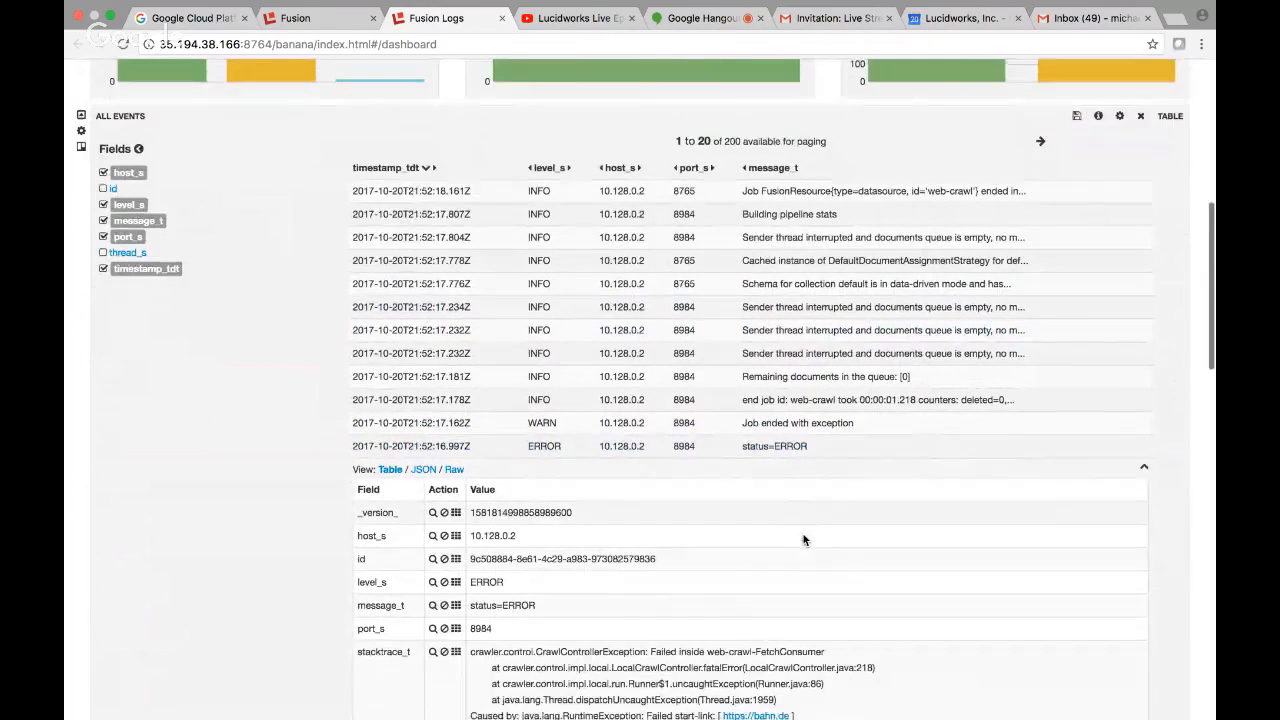
# Examine the ERROR event's stack trace for the cause of the web-crawl failure.
pyautogui.scroll(-3, 803, 537)
pyautogui.scroll(-3, 803, 540)
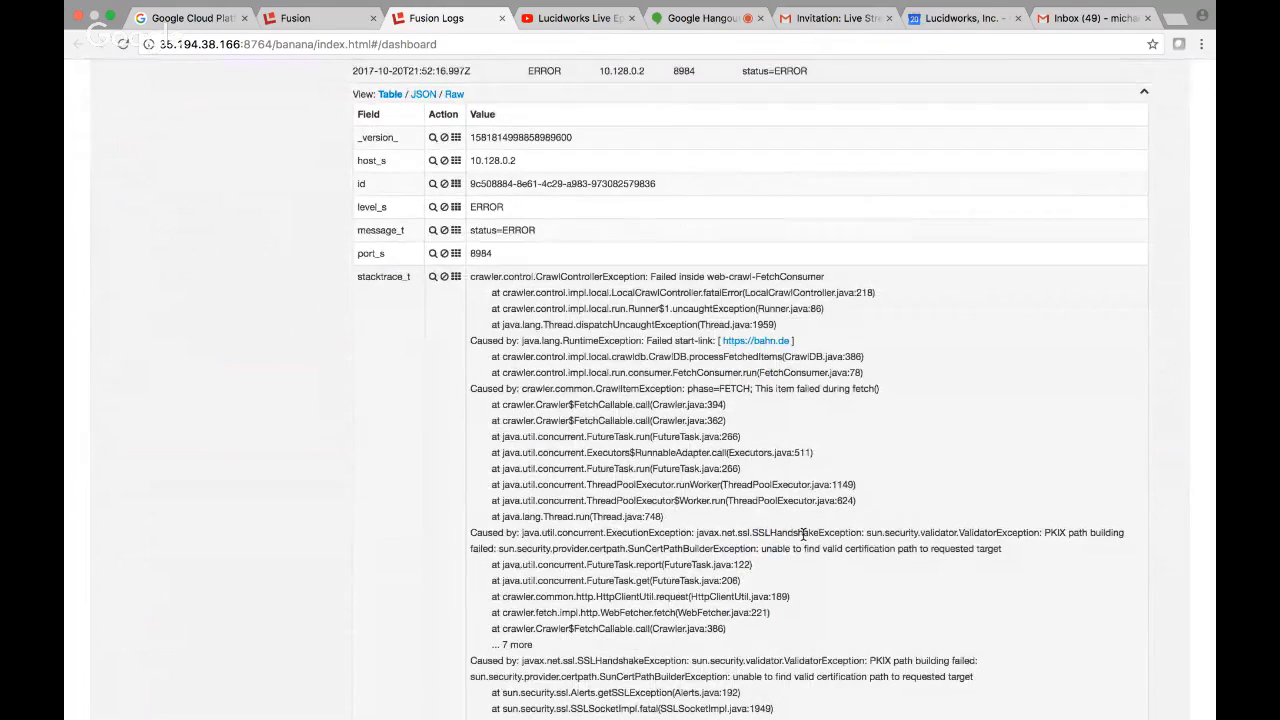
pyautogui.scroll(-1, 803, 537)
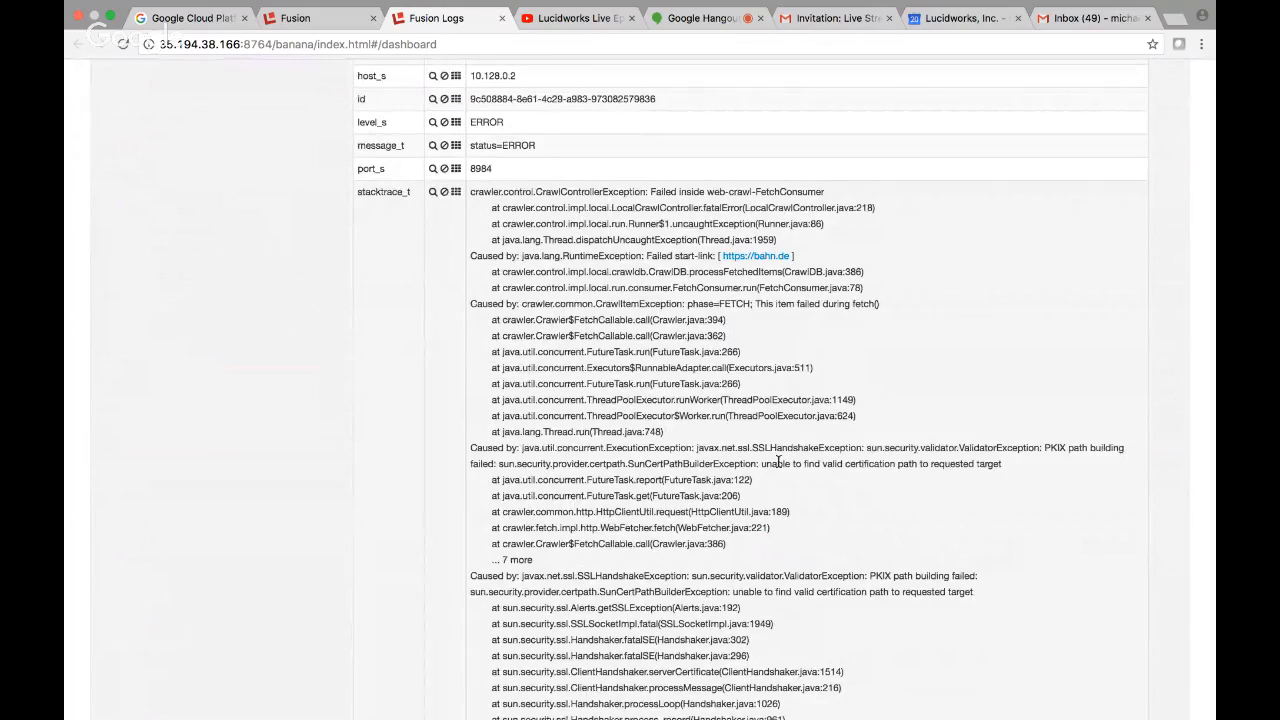
pyautogui.scroll(-1, 778, 461)
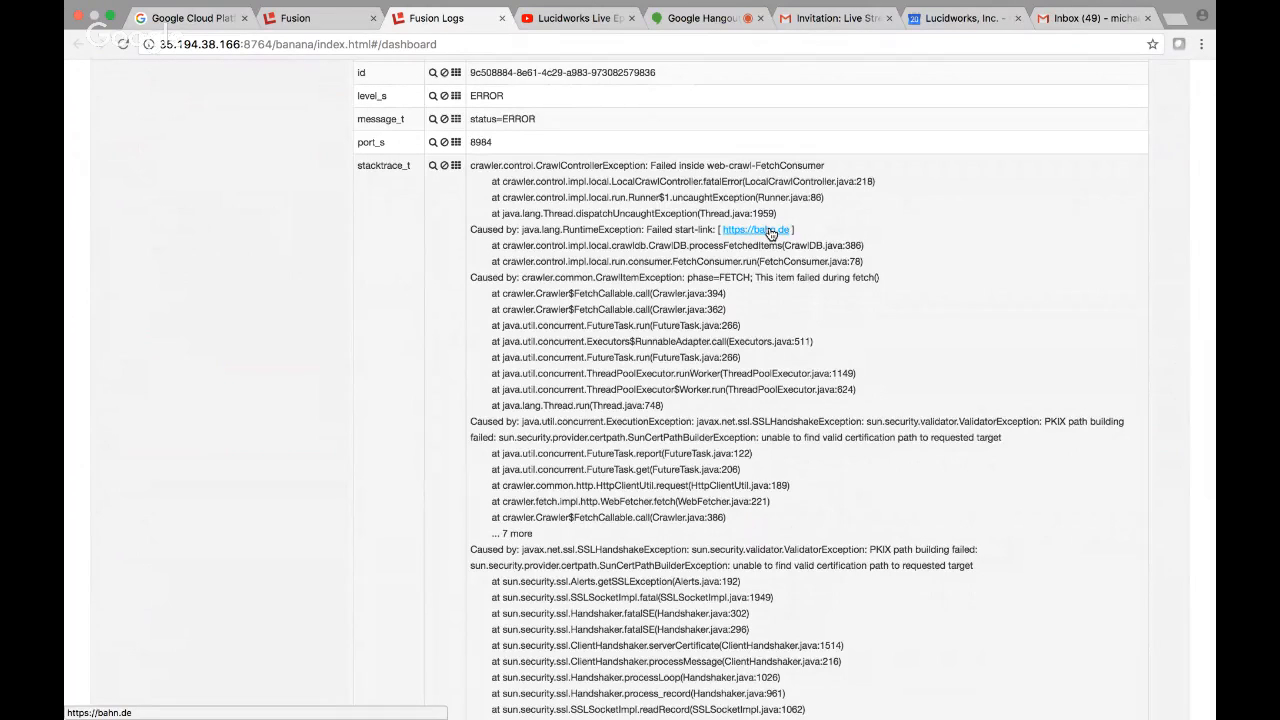
pyautogui.scroll(-5, 770, 233)
pyautogui.scroll(-7, 770, 233)
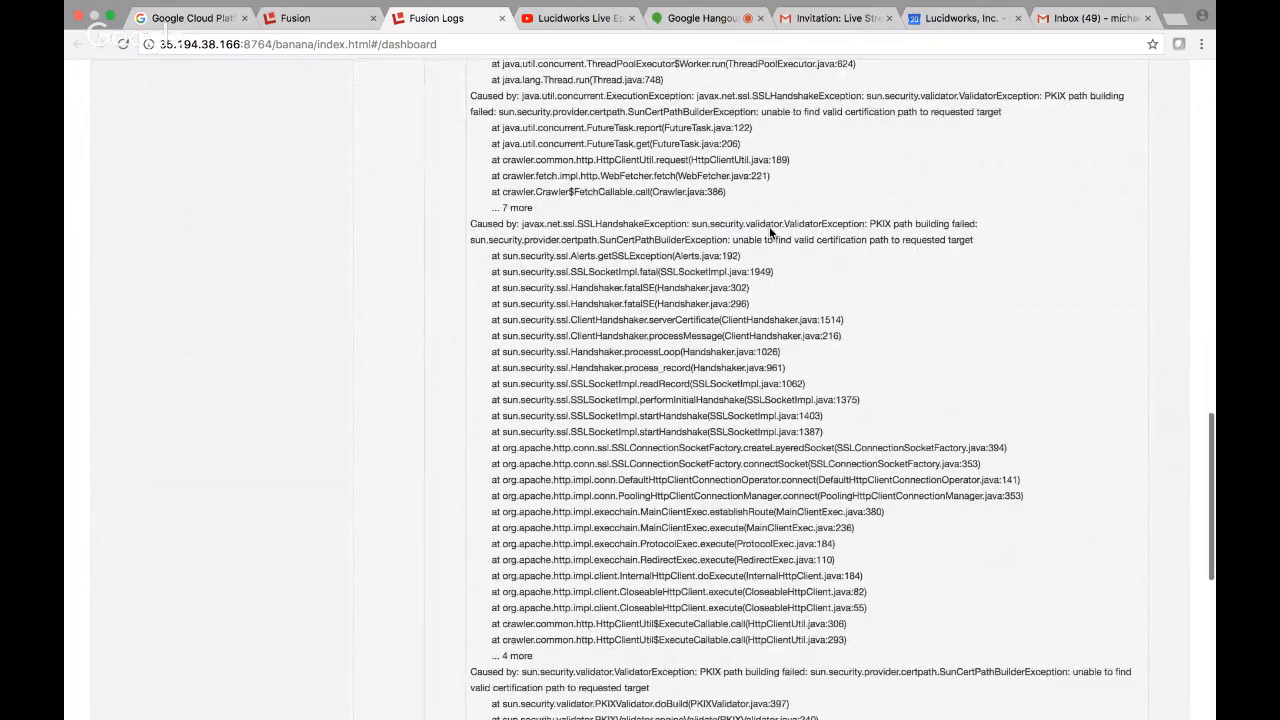
pyautogui.scroll(-2, 770, 233)
pyautogui.scroll(8, 770, 231)
pyautogui.scroll(-20, 770, 229)
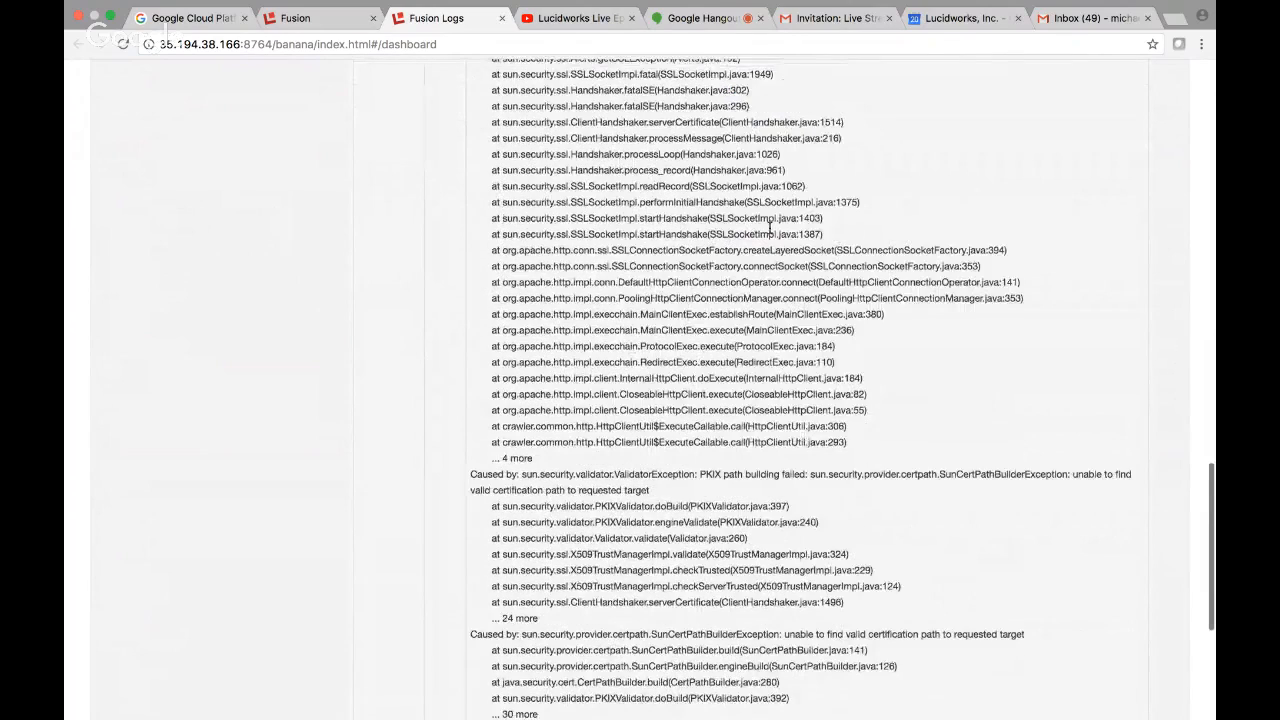
pyautogui.scroll(1, 770, 233)
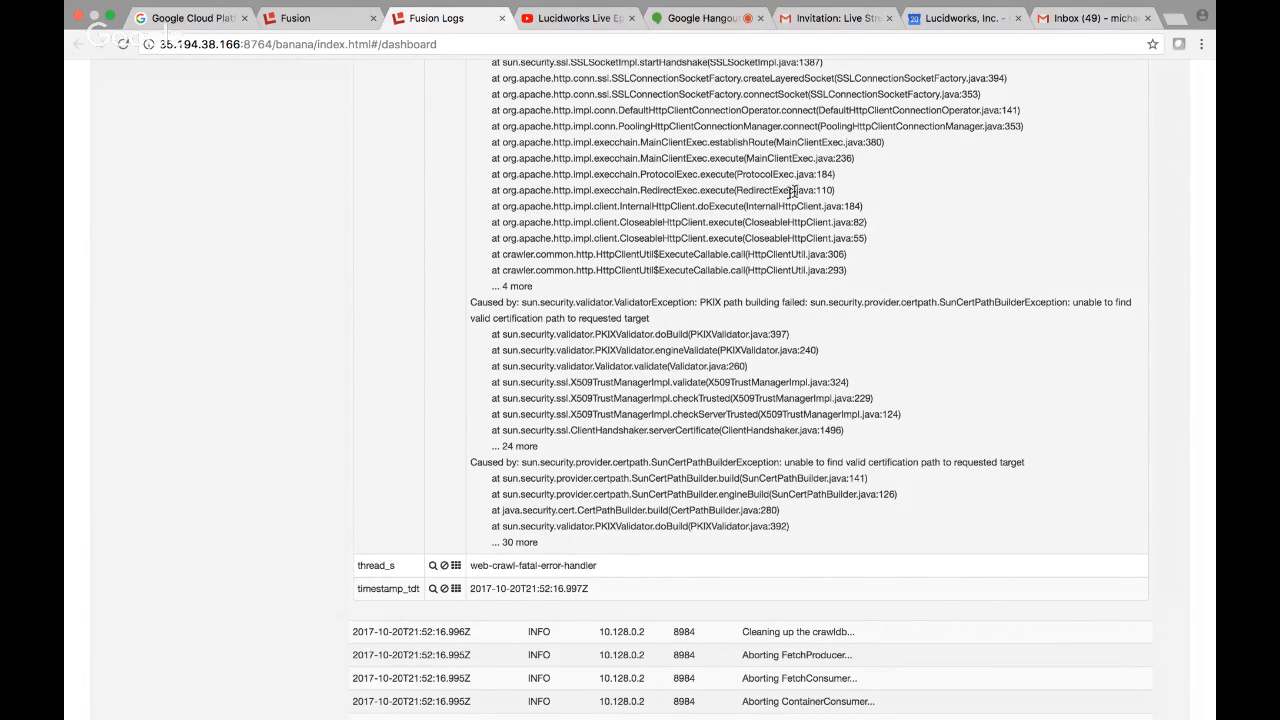
pyautogui.click(1173, 22)
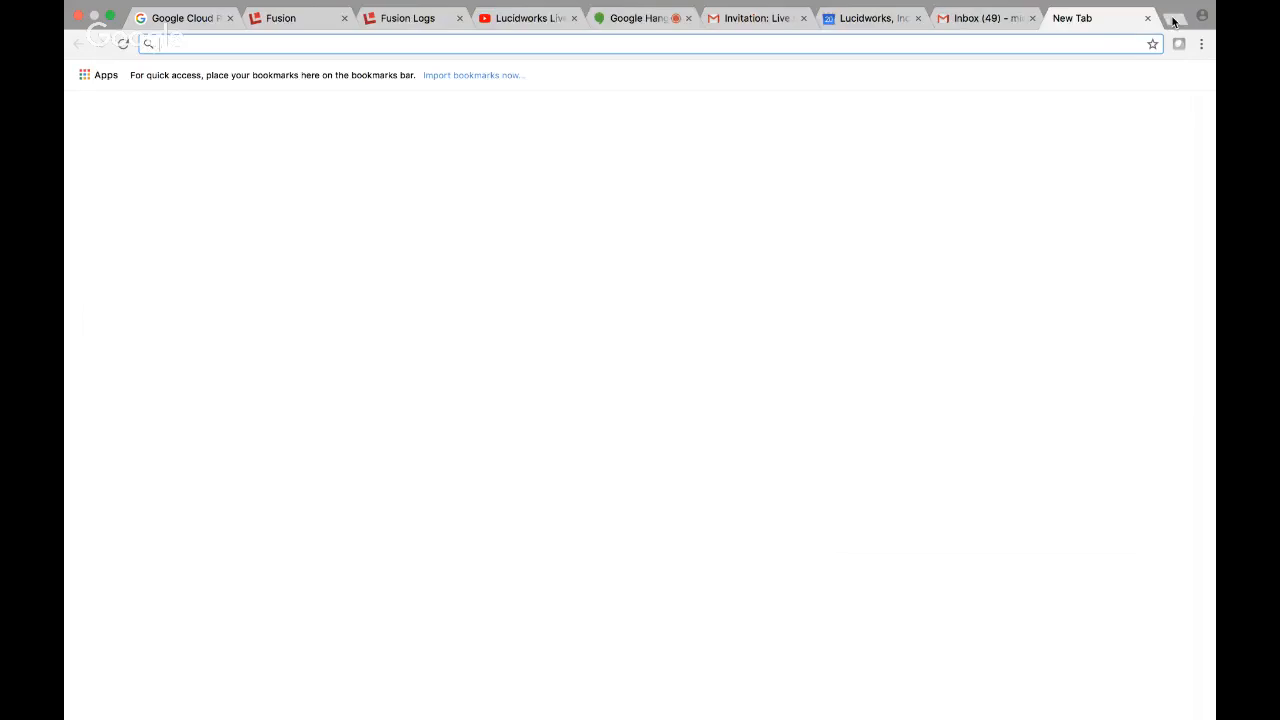
pyautogui.write('https')
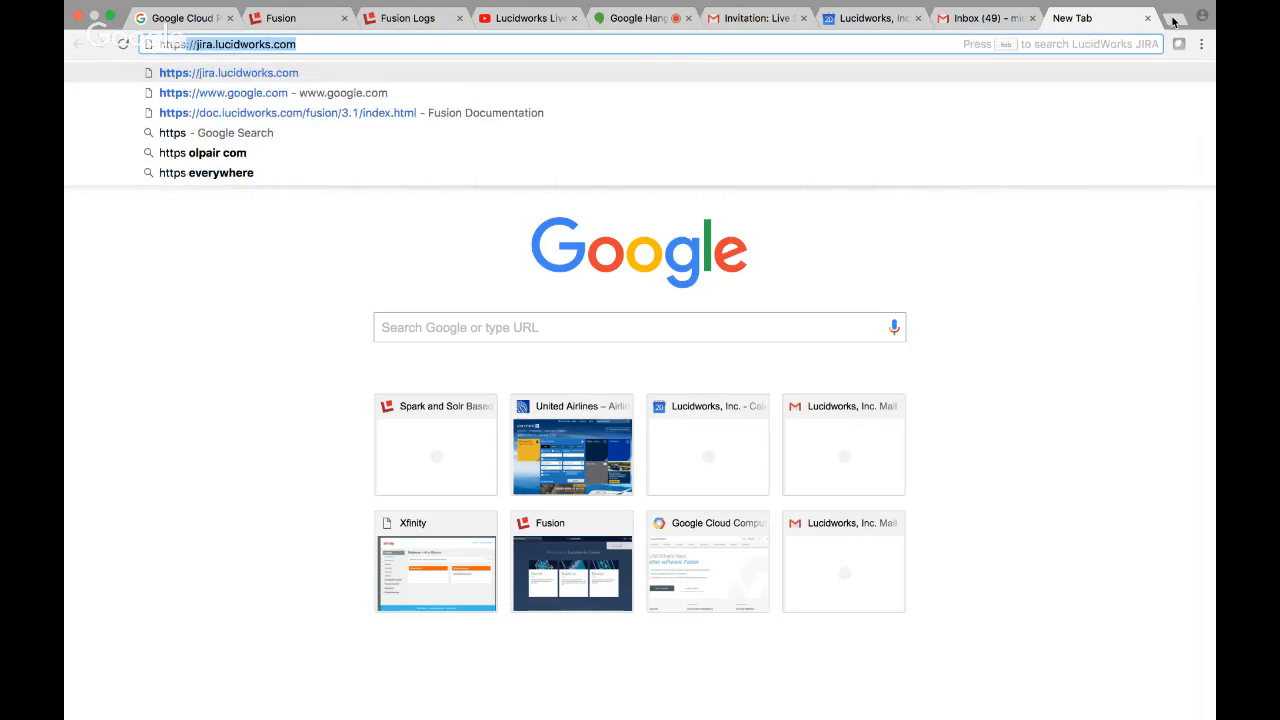
pyautogui.write('://bah')
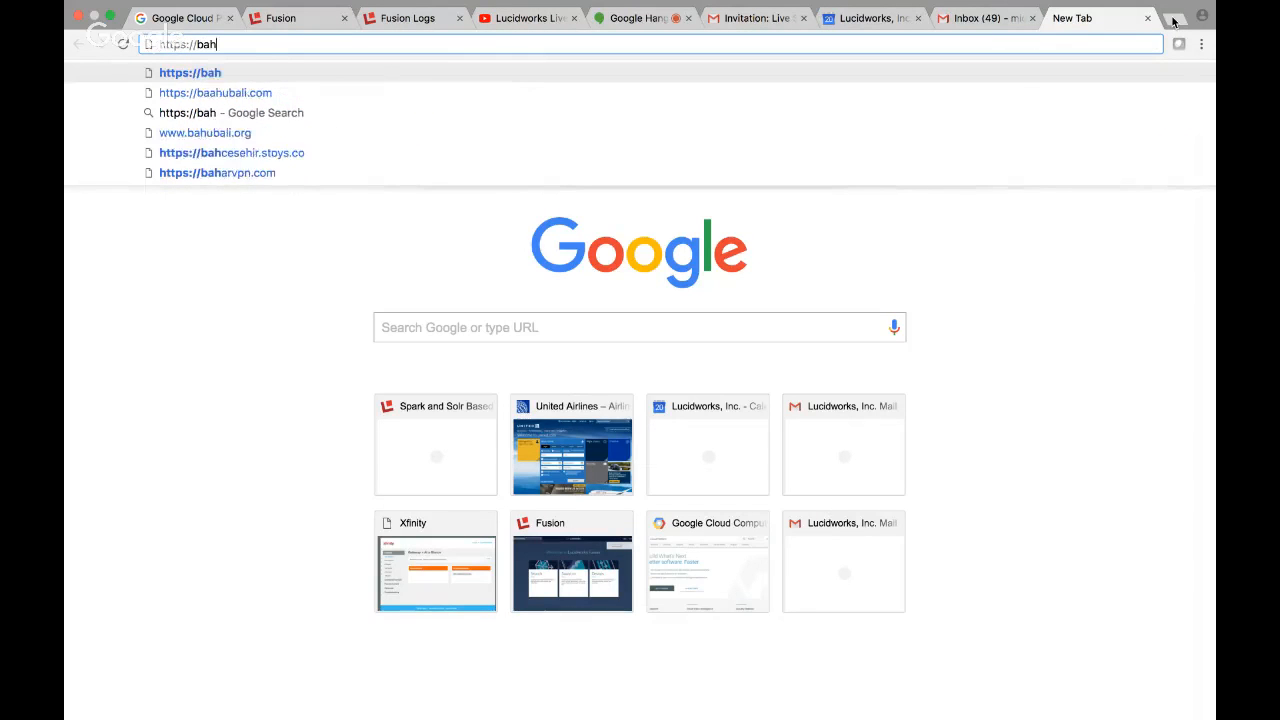
pyautogui.write('n.de')
pyautogui.press('Return')
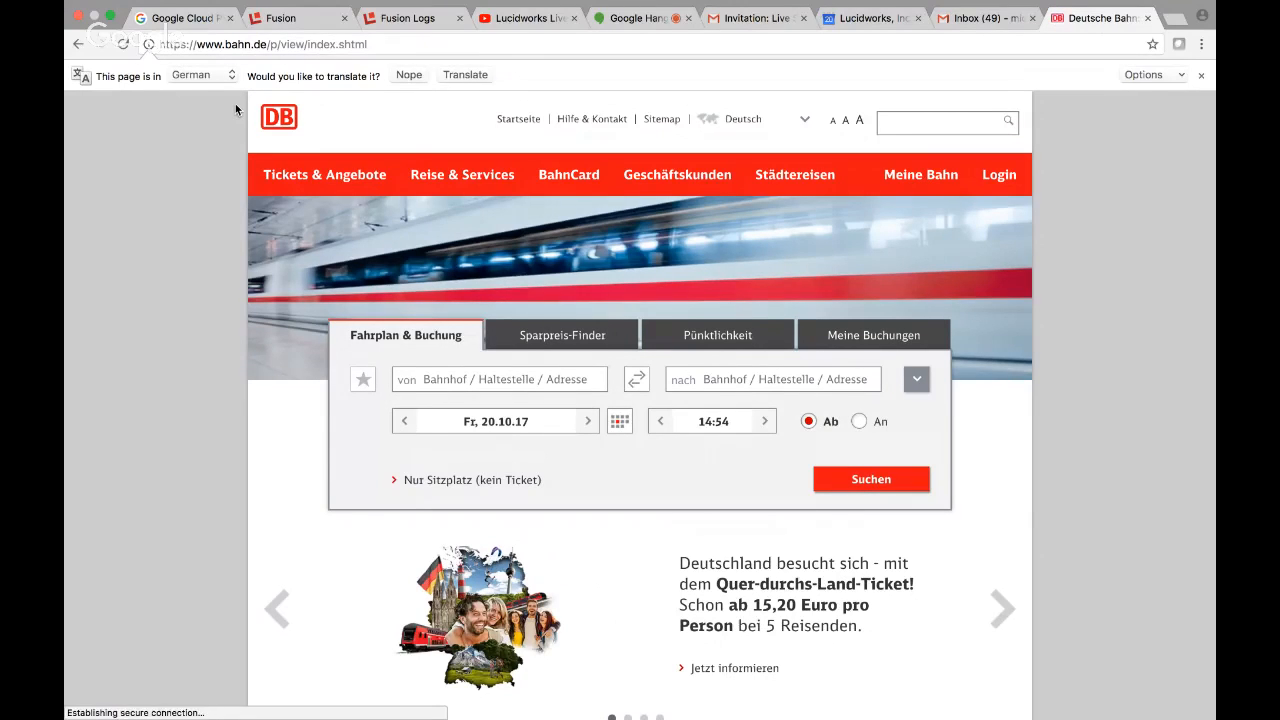
# Return to Fusion's Search area and show the web-crawl datasource's advanced settings, from the start links to Crawl Authorization.
pyautogui.click(275, 20)
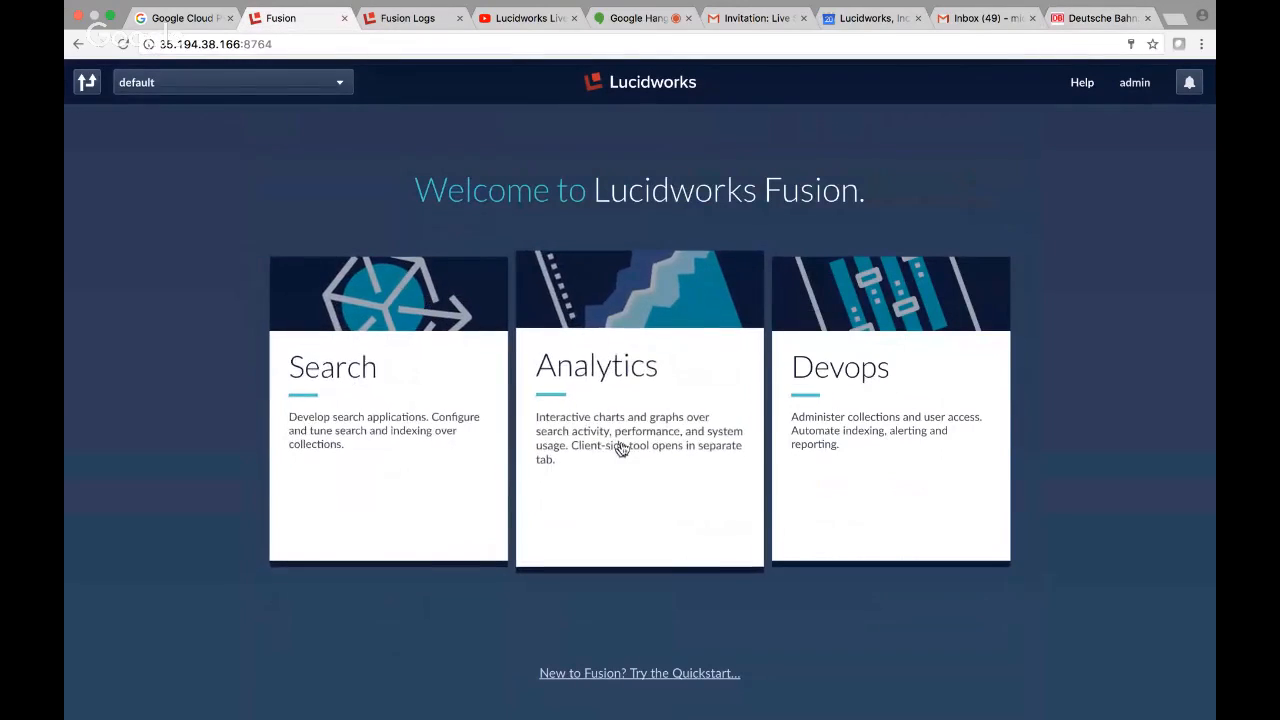
pyautogui.click(375, 397)
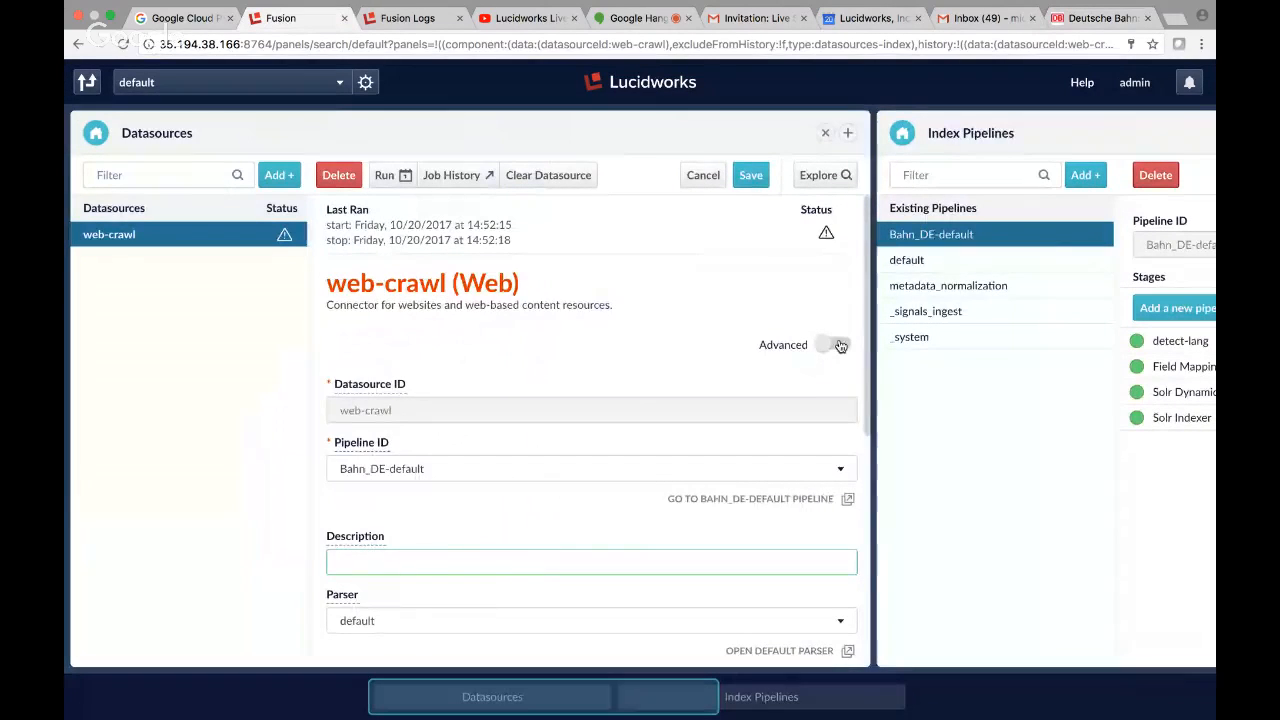
pyautogui.click(838, 344)
pyautogui.scroll(-10, 614, 366)
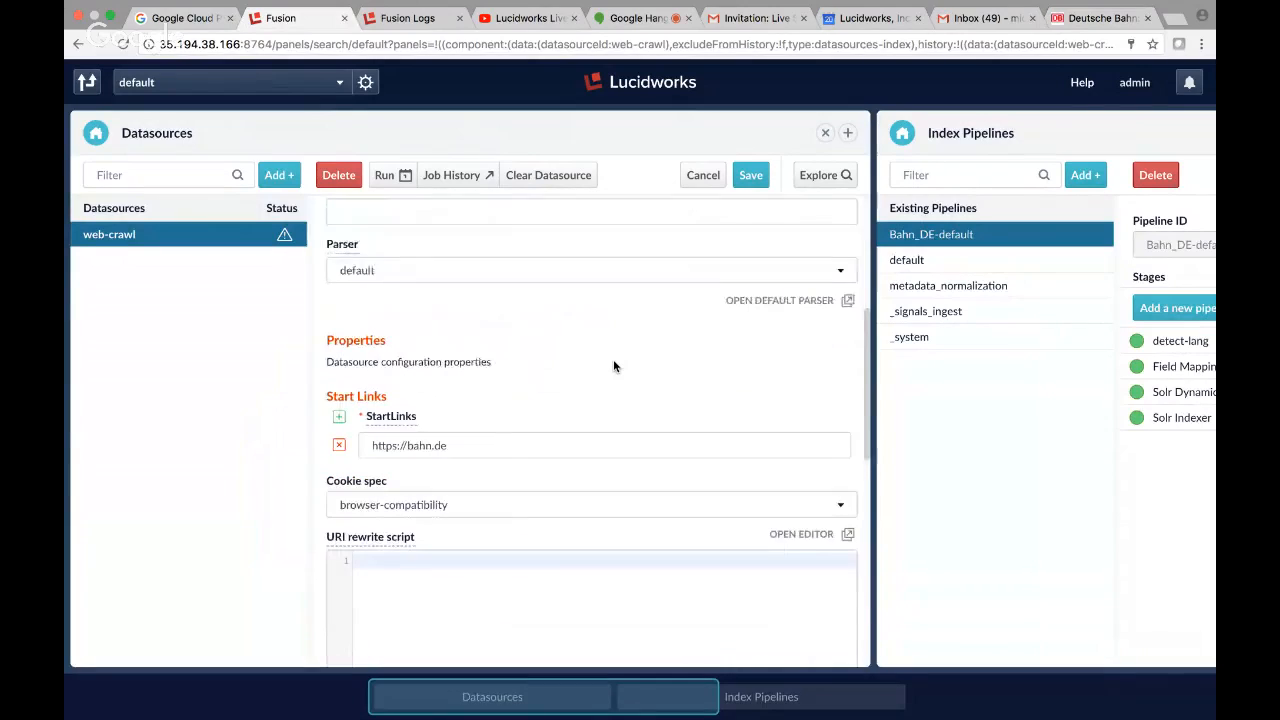
pyautogui.scroll(-2, 614, 366)
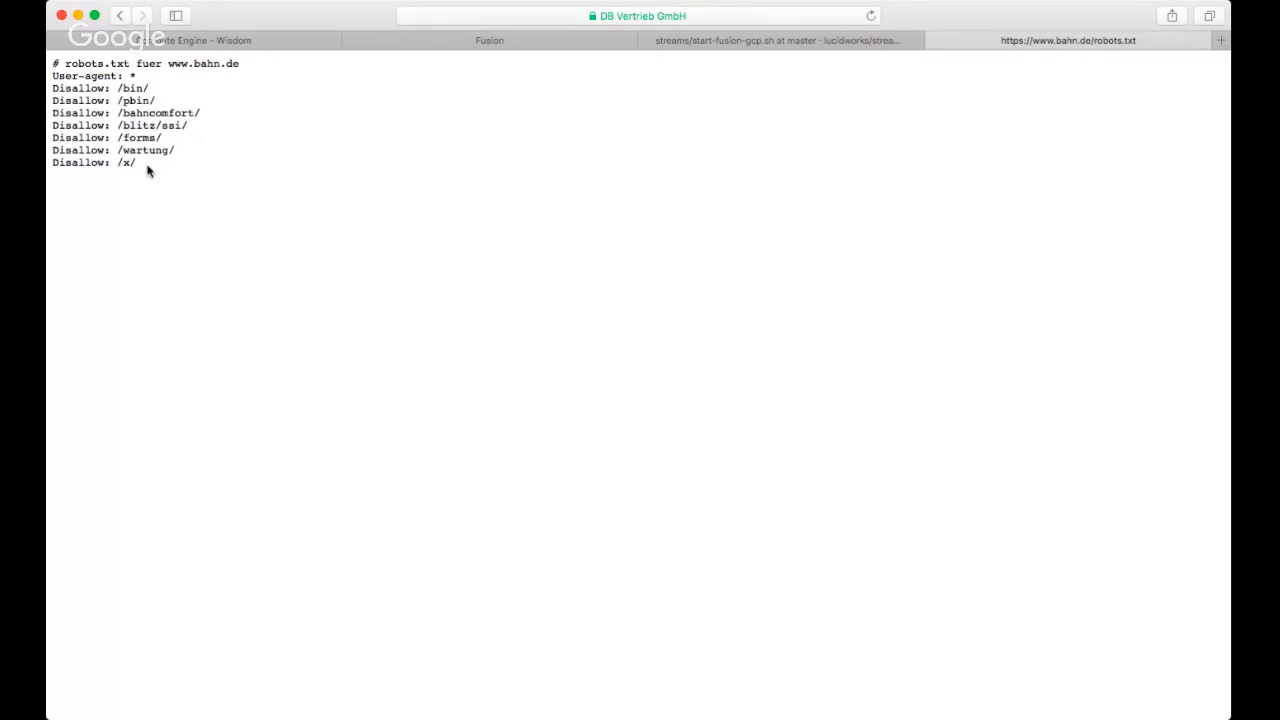
pyautogui.moveTo(147, 171); pyautogui.dragTo(396, 37)
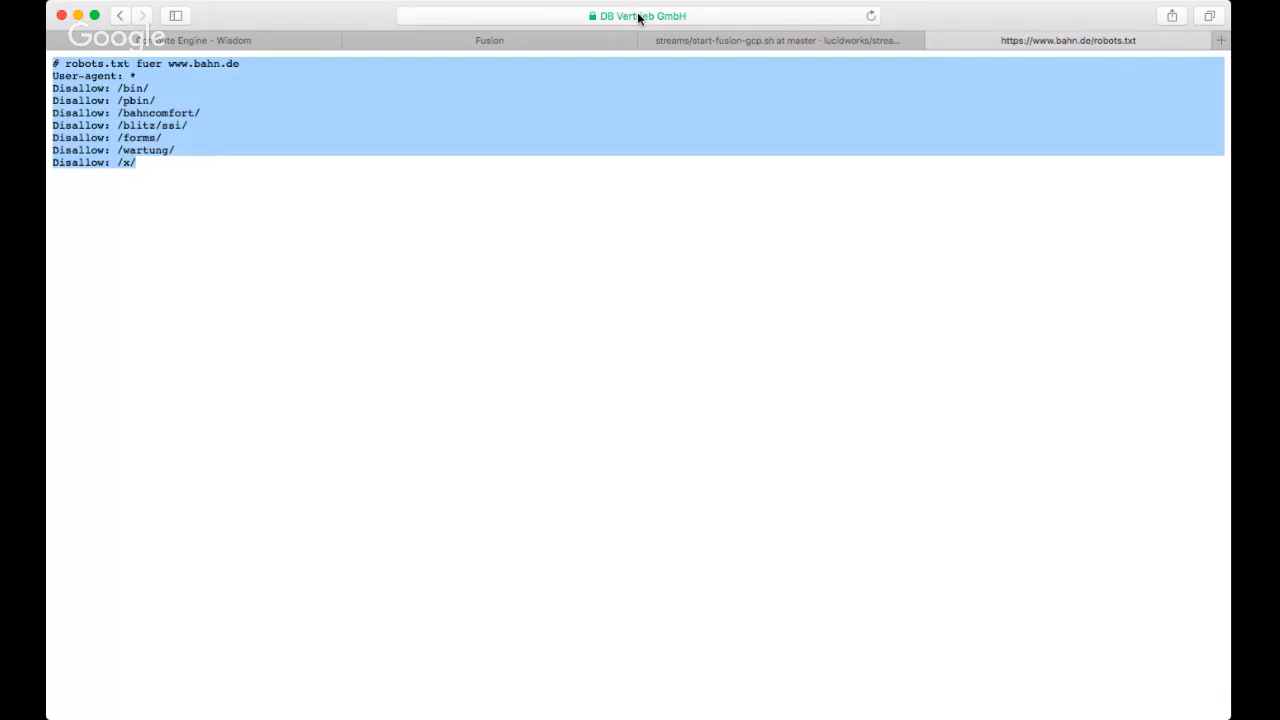
pyautogui.click(637, 15)
pyautogui.click(623, 15)
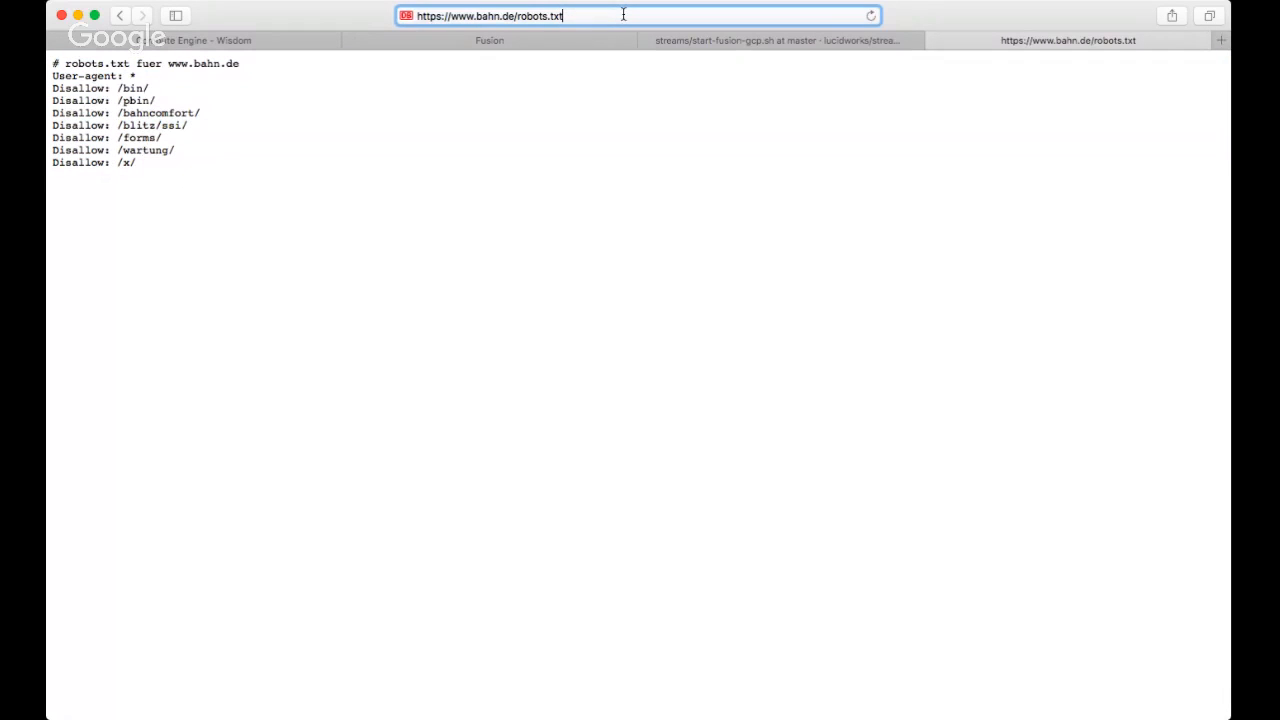
pyautogui.click(290, 228)
pyautogui.moveTo(177, 170); pyautogui.dragTo(55, 68)
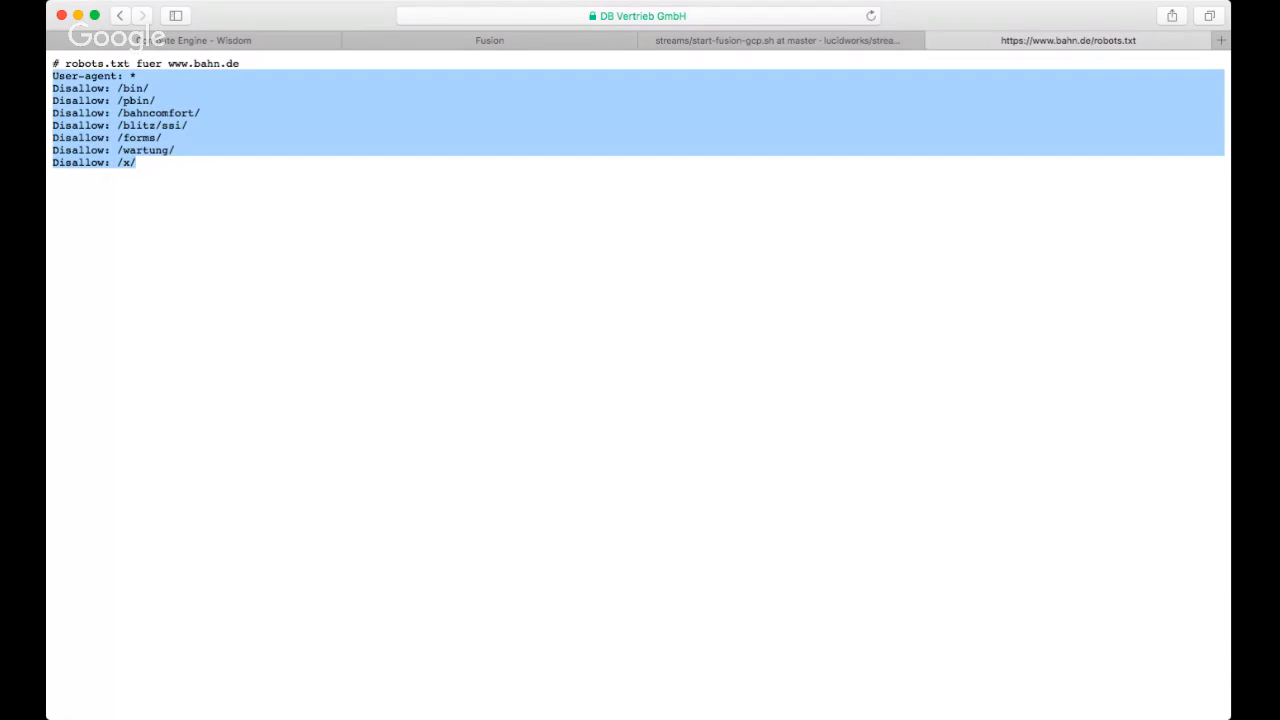
# Switch back to Fusion in Chrome, enable Allow all HTTPS certificates under Crawl Authorization, and save the web-crawl datasource.
pyautogui.press('super+Tab')
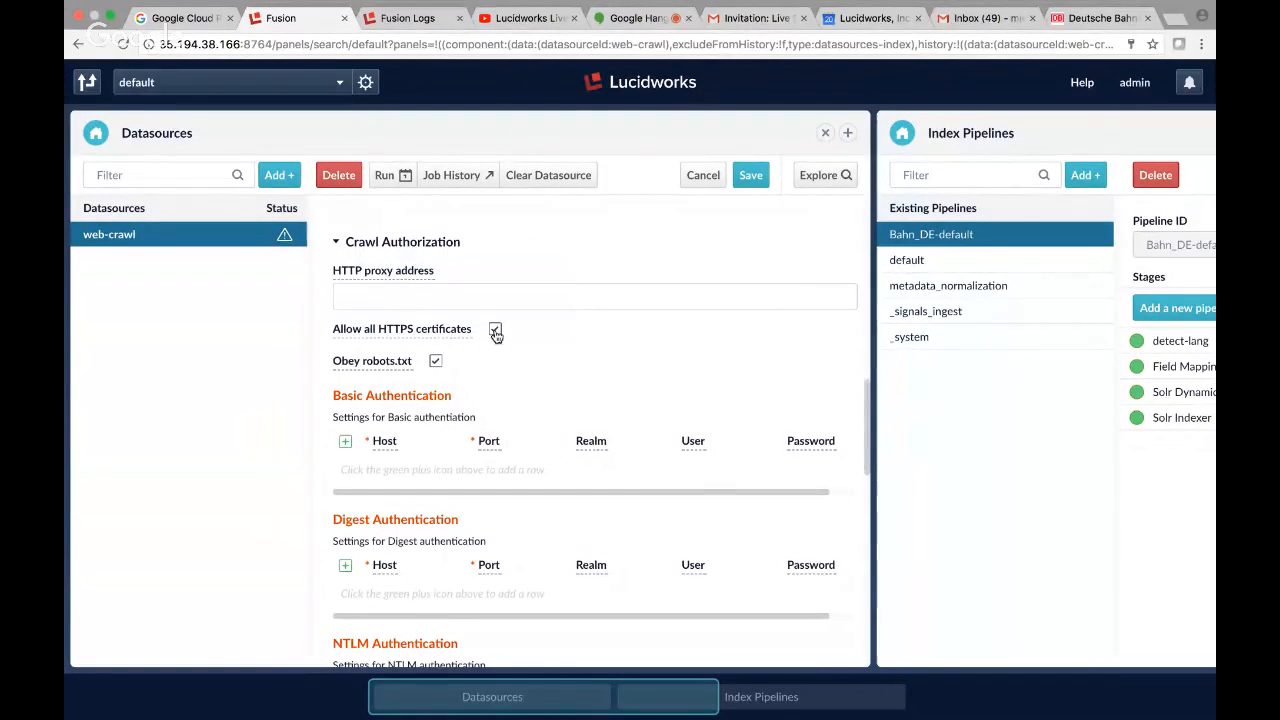
pyautogui.click(495, 332)
pyautogui.click(750, 178)
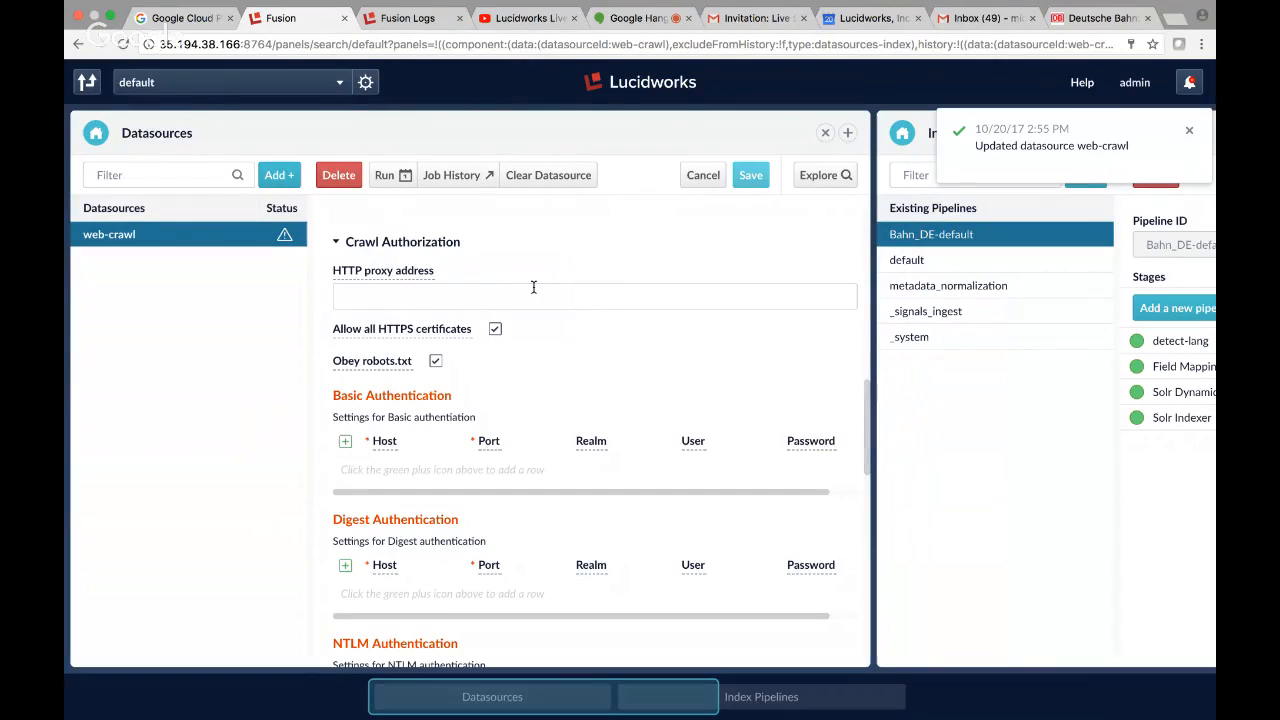
pyautogui.scroll(-1, 530, 290)
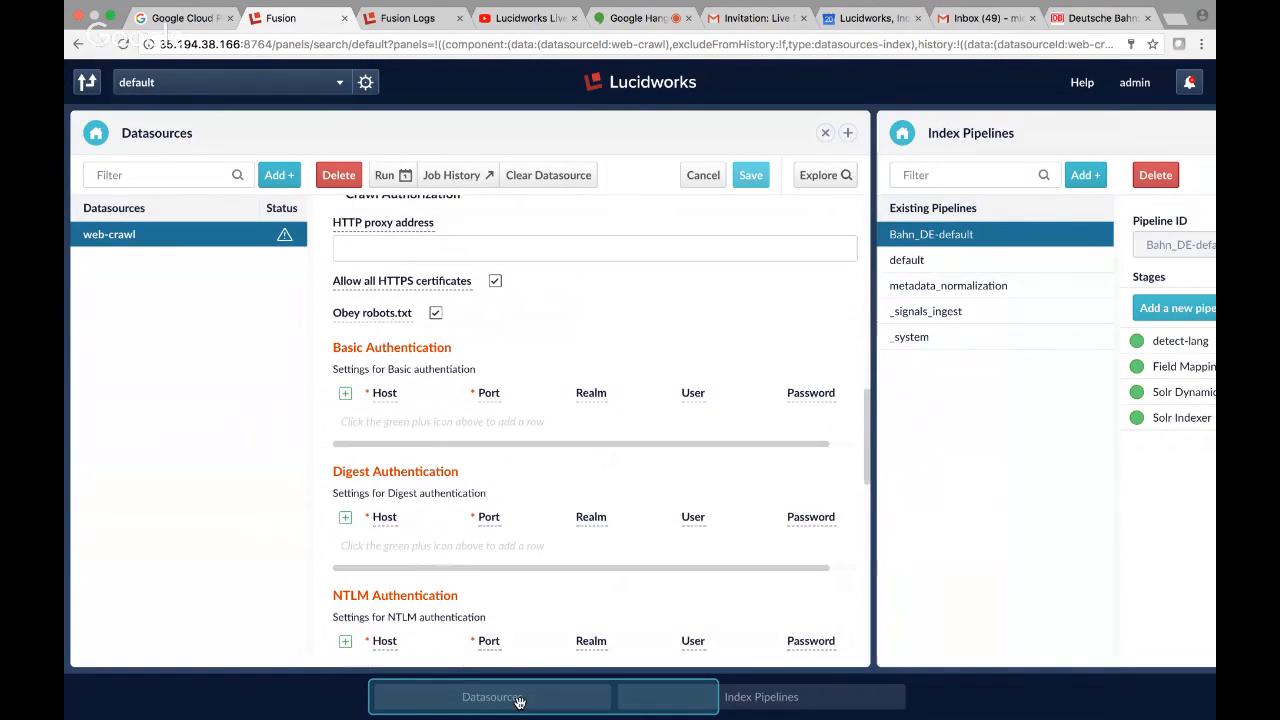
pyautogui.click(384, 176)
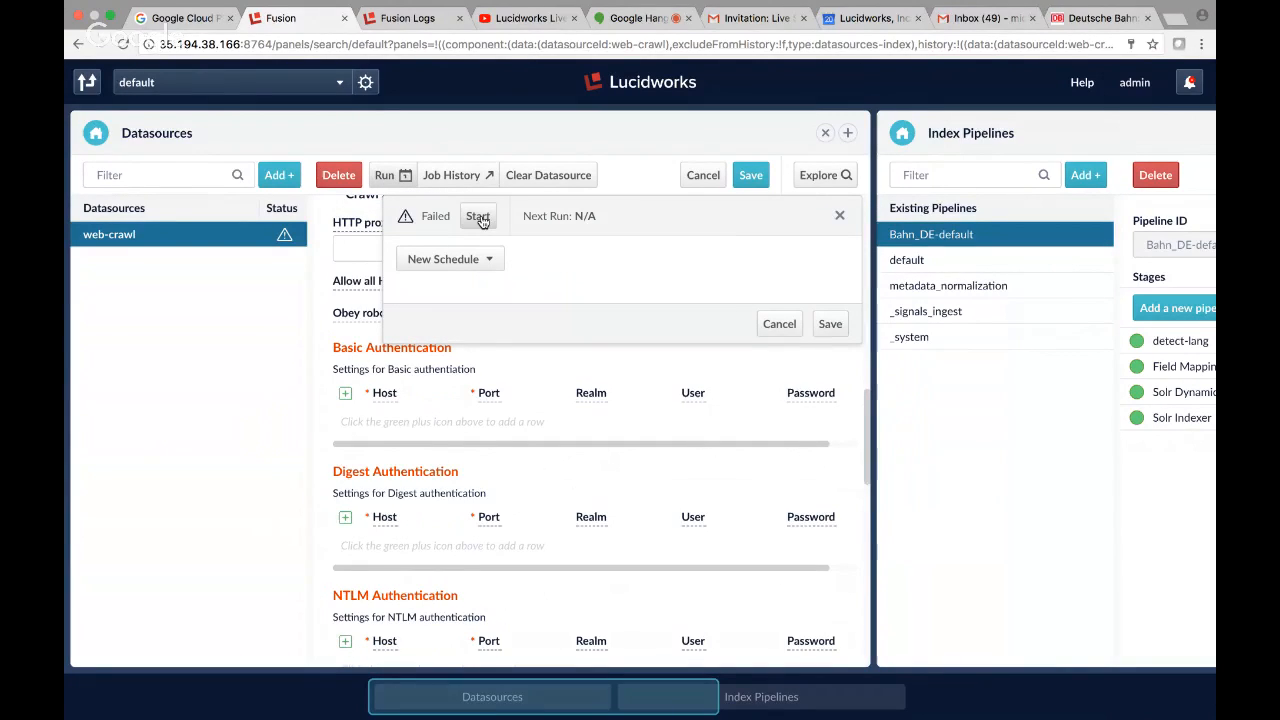
pyautogui.click(752, 176)
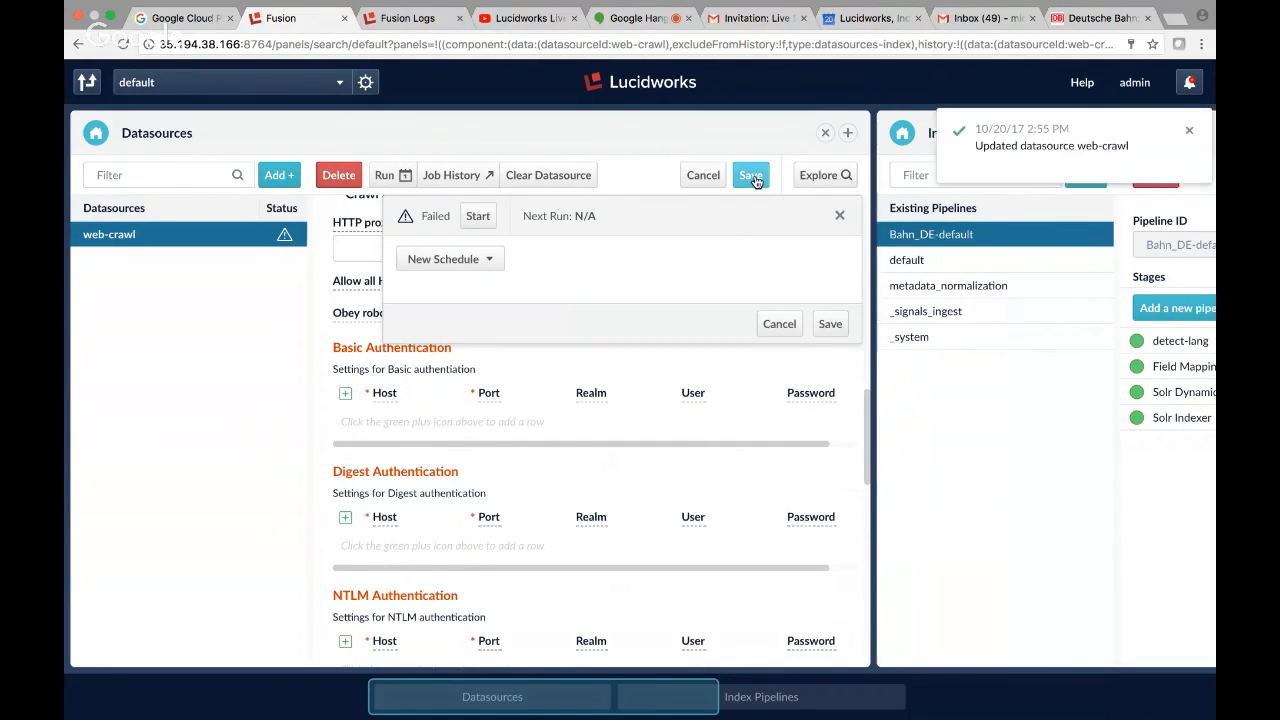
pyautogui.click(779, 327)
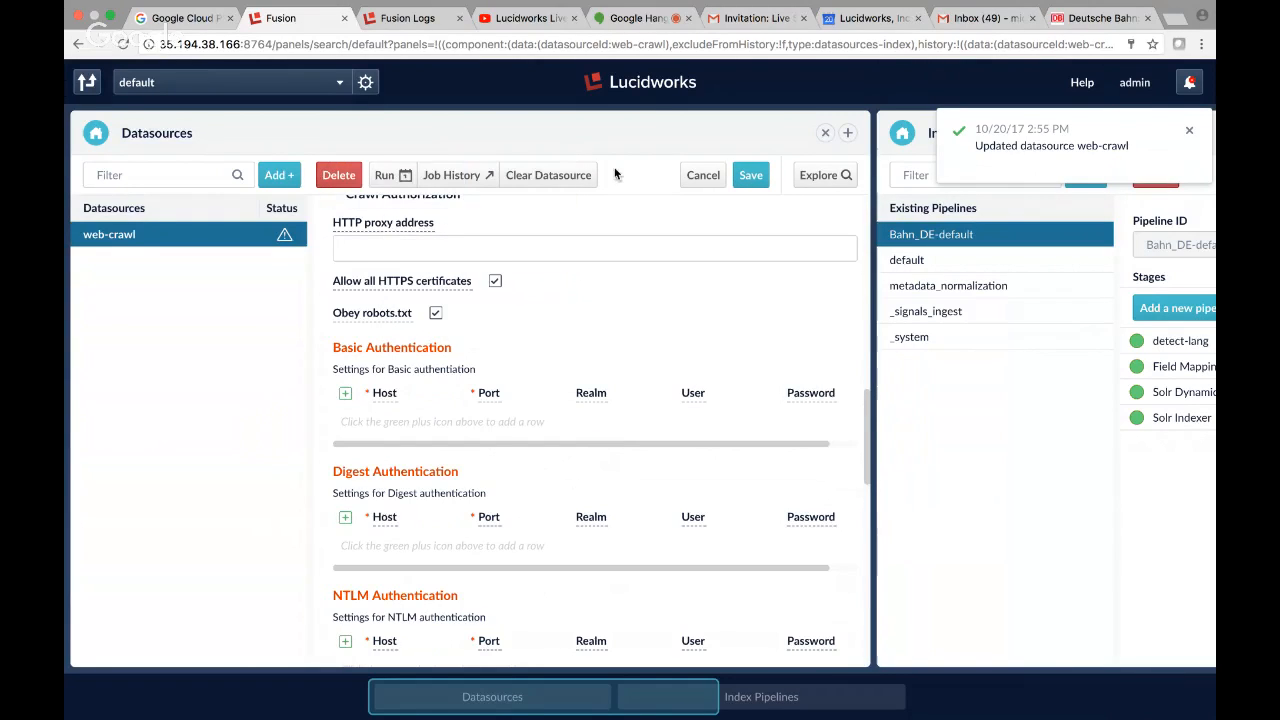
pyautogui.click(383, 176)
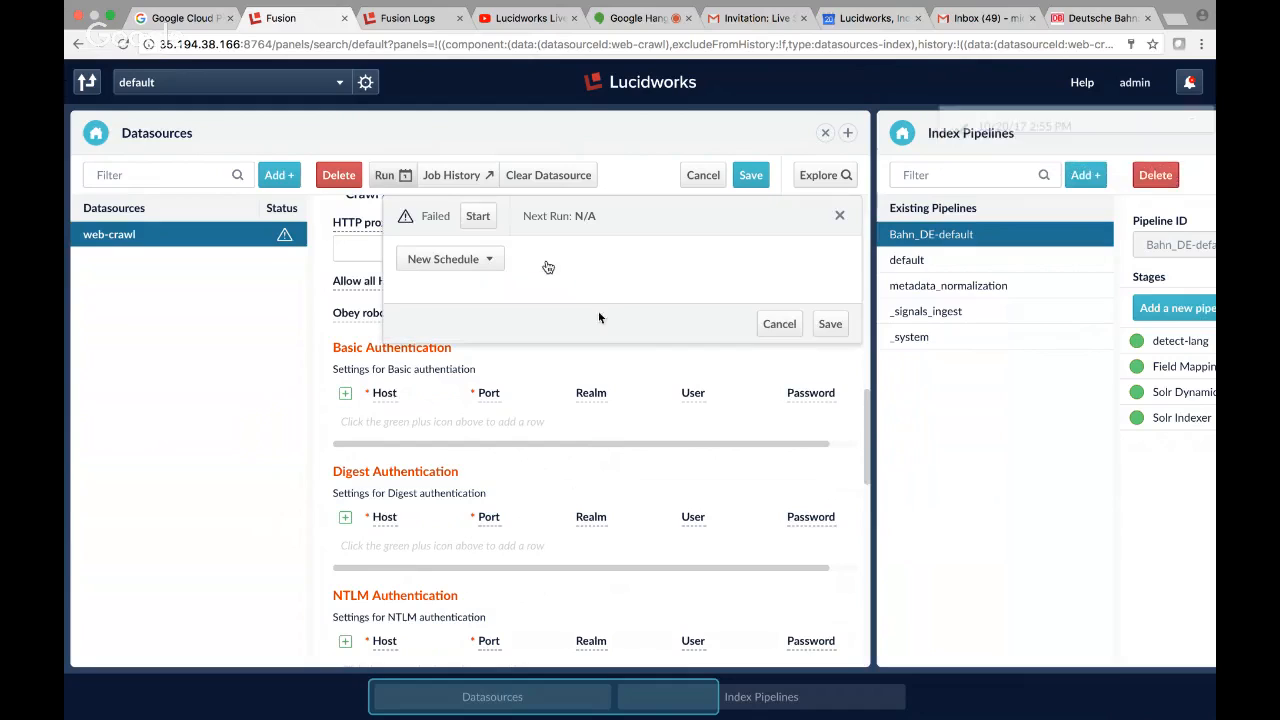
pyautogui.click(779, 325)
# Enable Diagnostic mode for the web-crawl datasource and save it.
pyautogui.scroll(5, 591, 340)
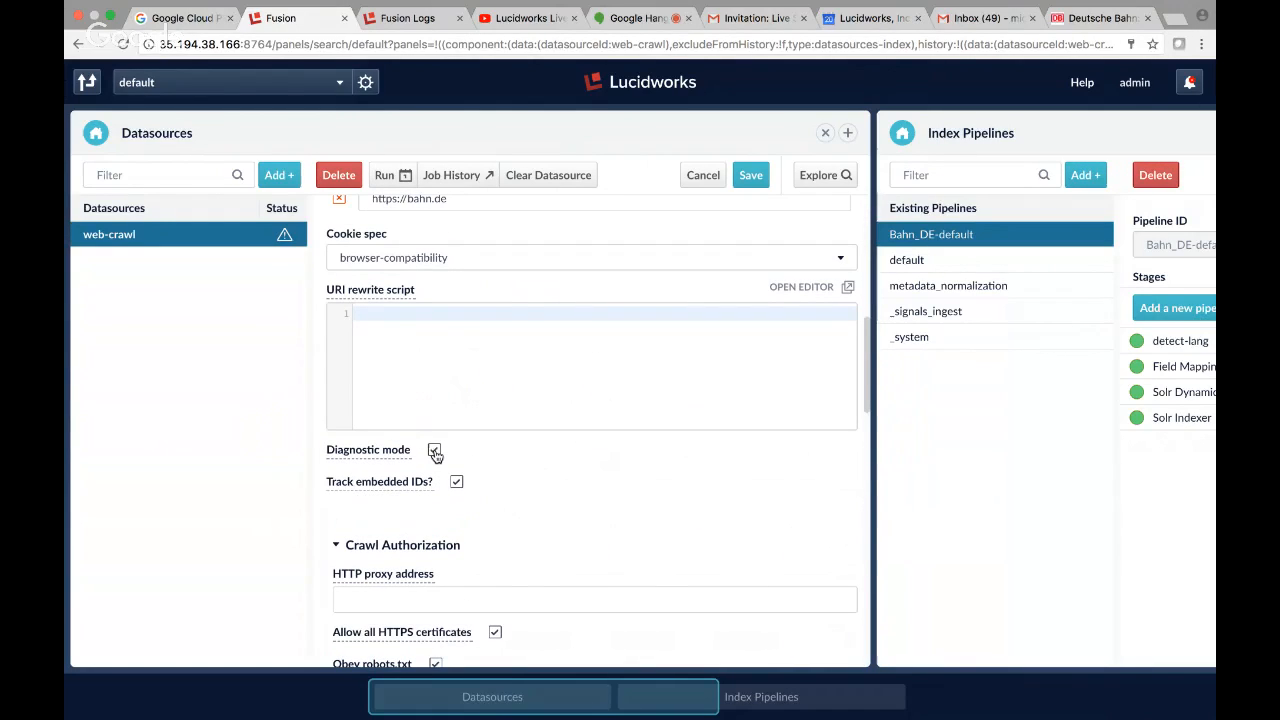
pyautogui.click(750, 175)
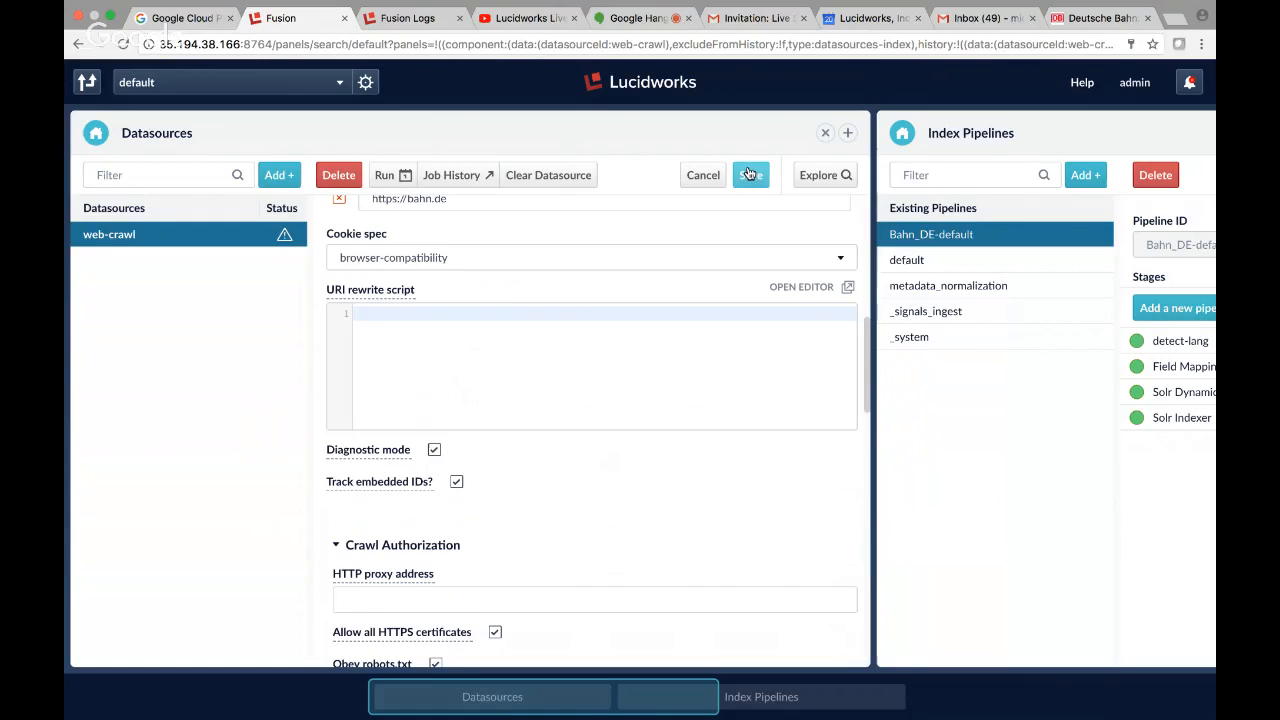
# Start the web-crawl job and check its run status in the job history.
pyautogui.click(386, 175)
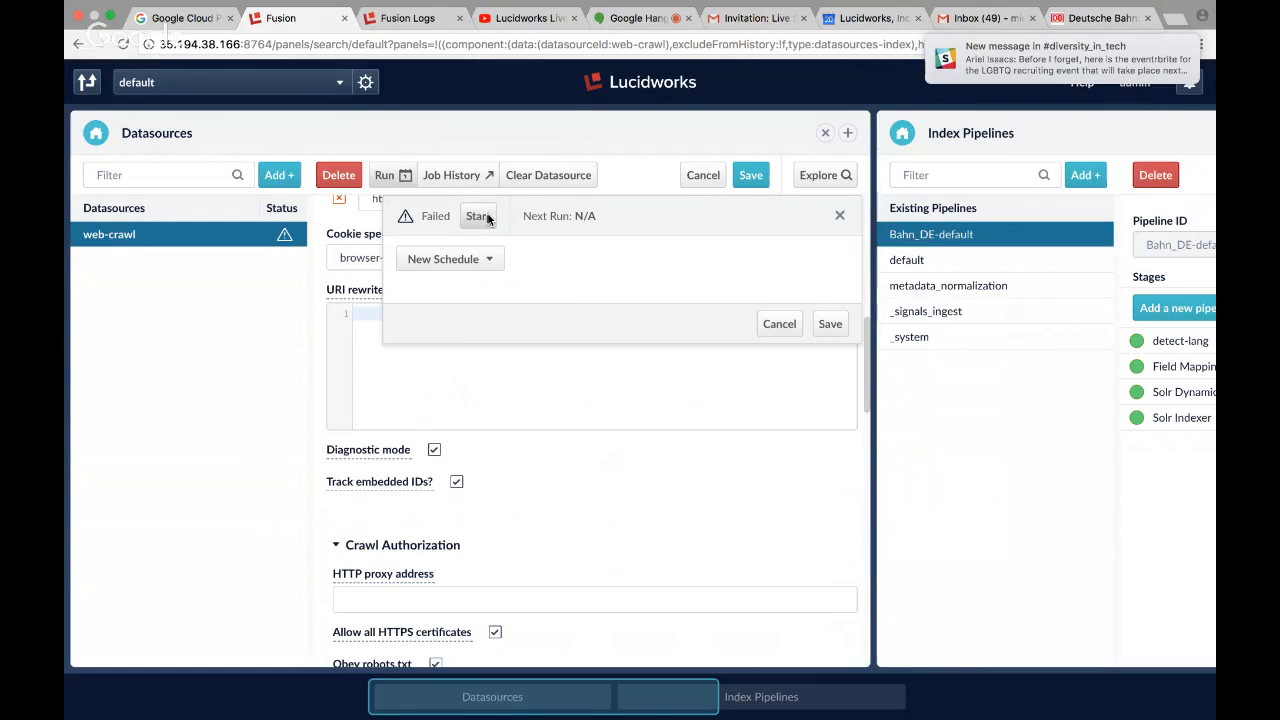
pyautogui.click(484, 217)
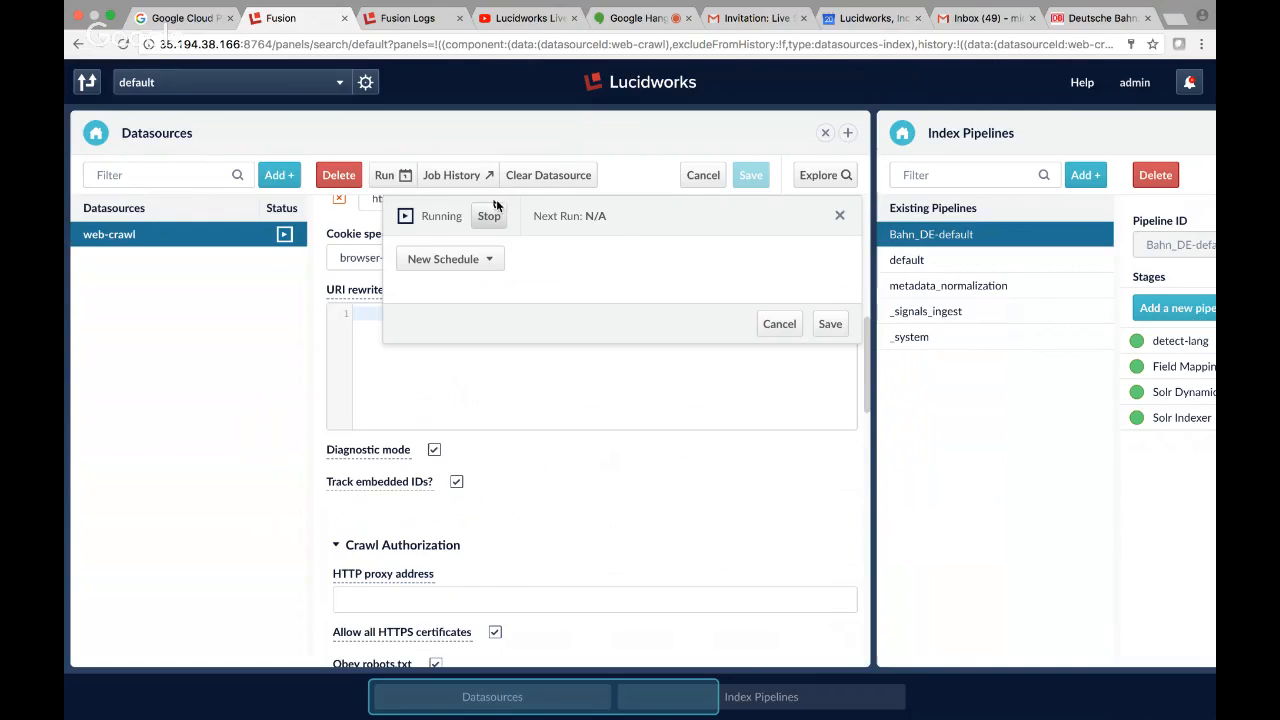
pyautogui.click(450, 177)
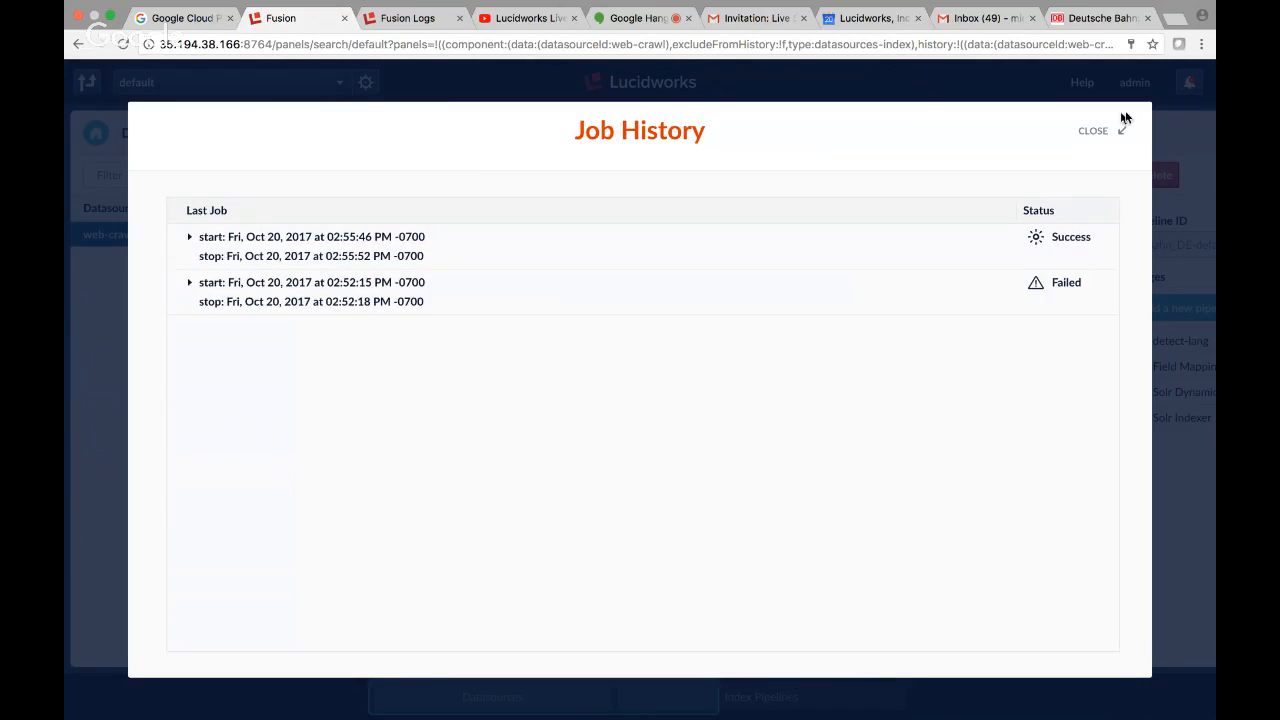
pyautogui.click(1095, 130)
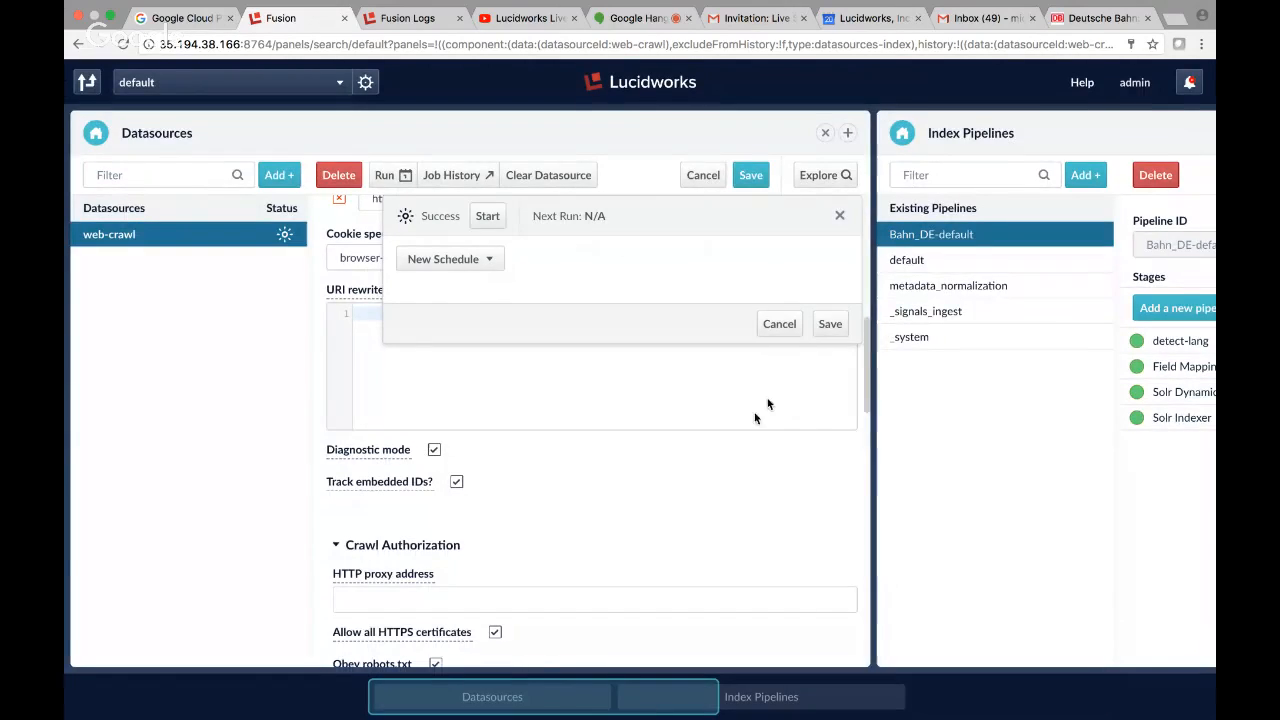
# Replace the Index Pipelines view with the Query Workbench for the default collection.
pyautogui.click(762, 697)
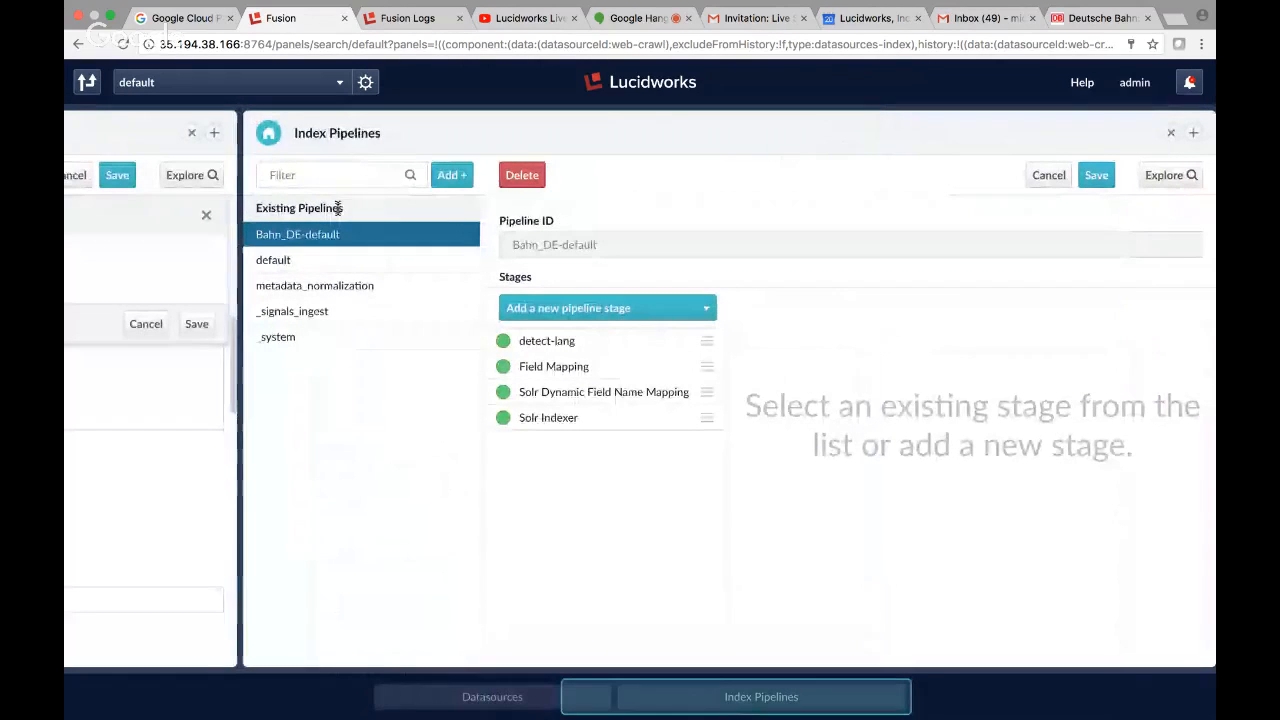
pyautogui.click(268, 136)
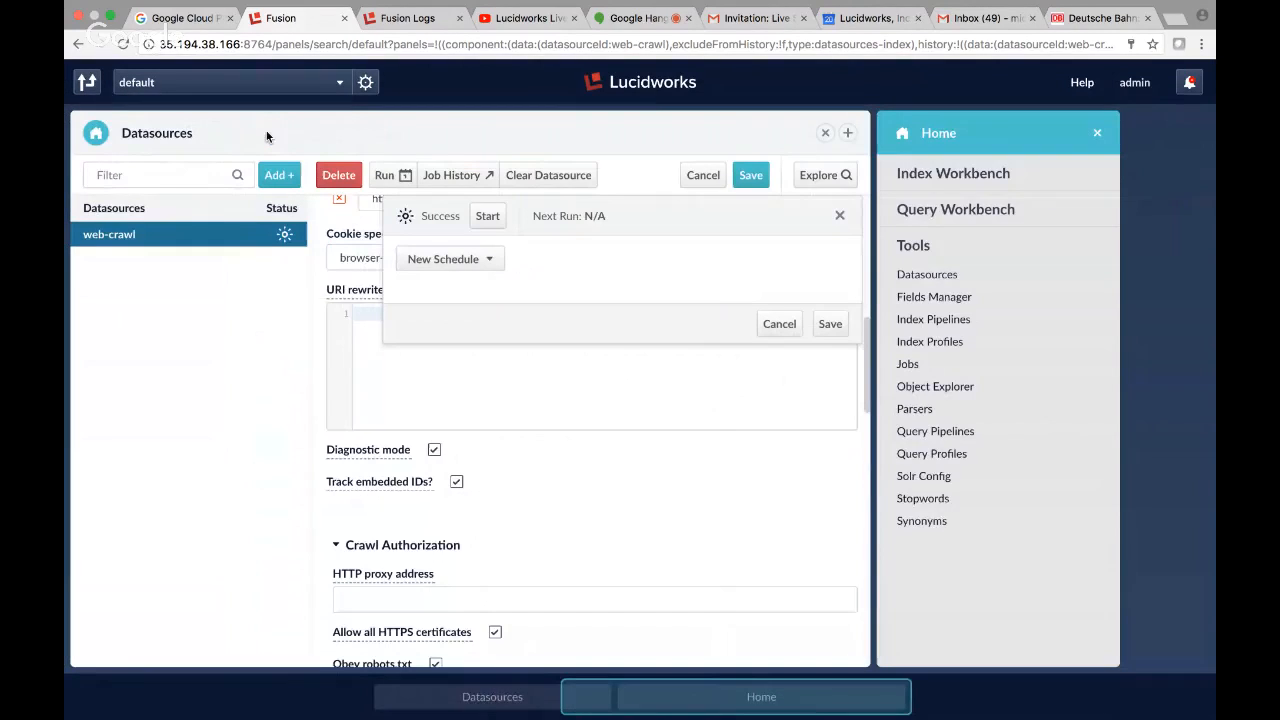
pyautogui.click(938, 212)
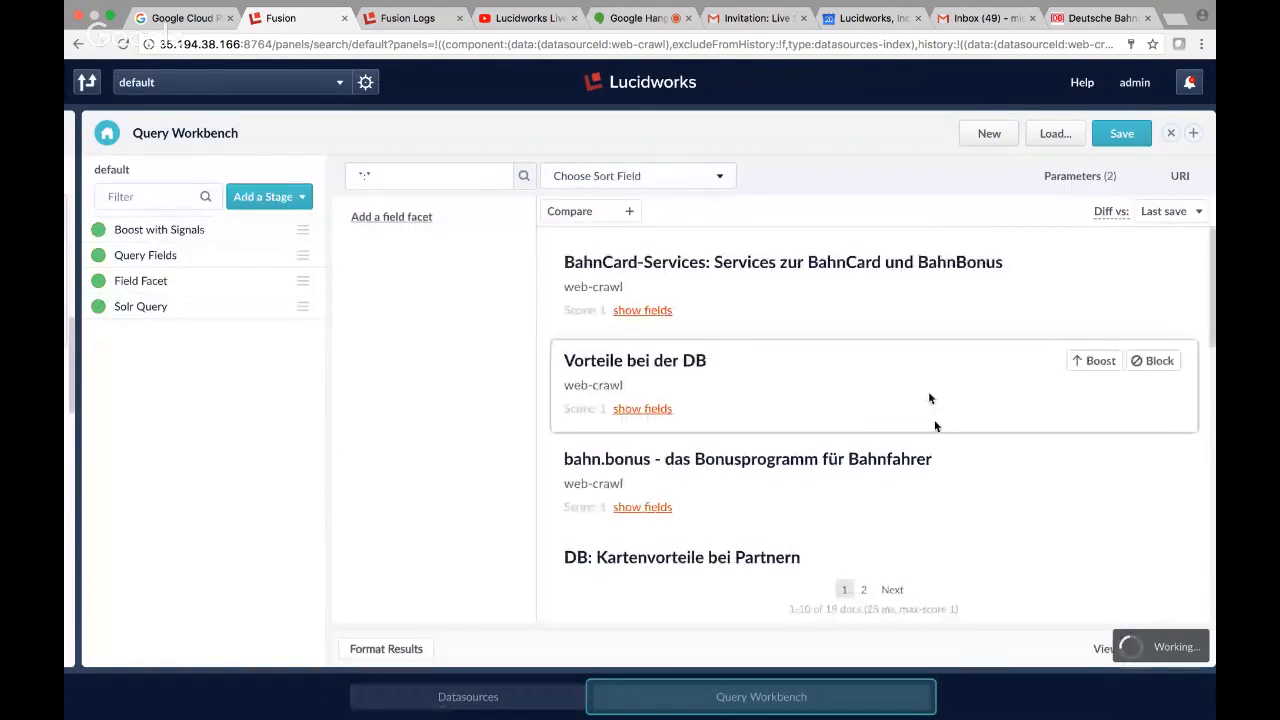
# Expand the fields of the BahnCard-Services result and examine them for a detected-language field.
pyautogui.click(643, 311)
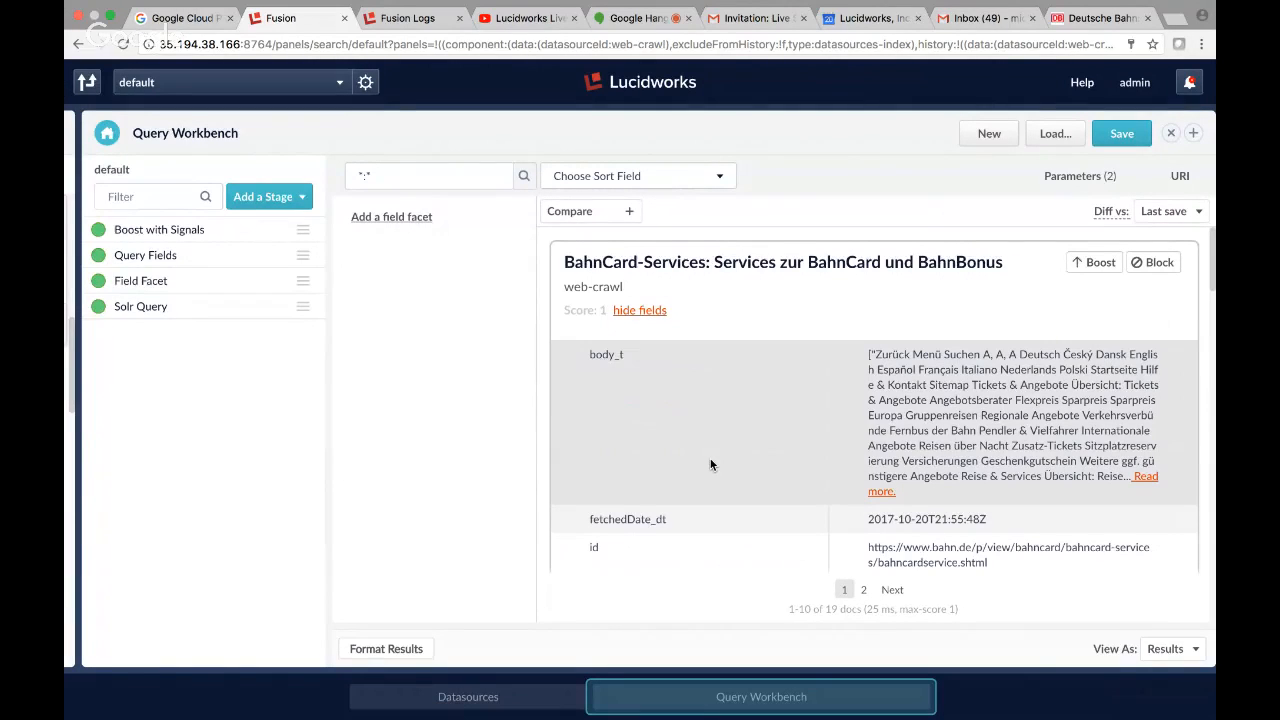
pyautogui.scroll(-4, 711, 464)
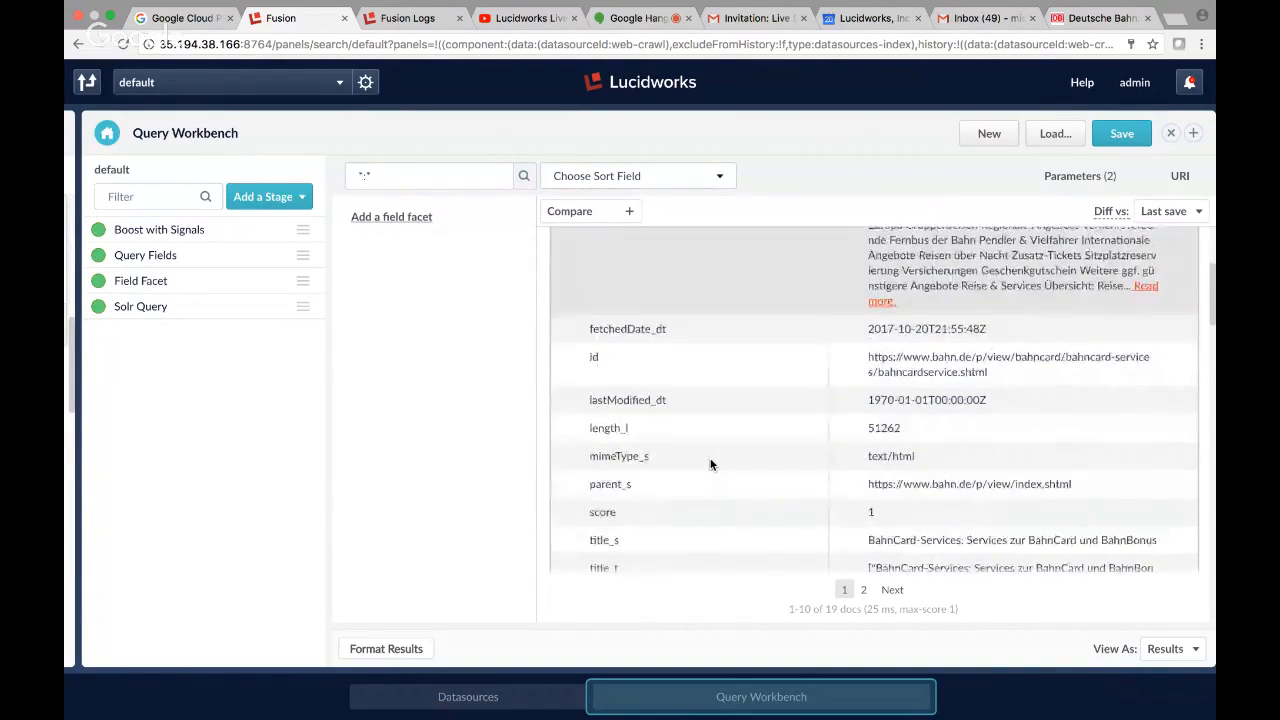
pyautogui.scroll(-5, 711, 464)
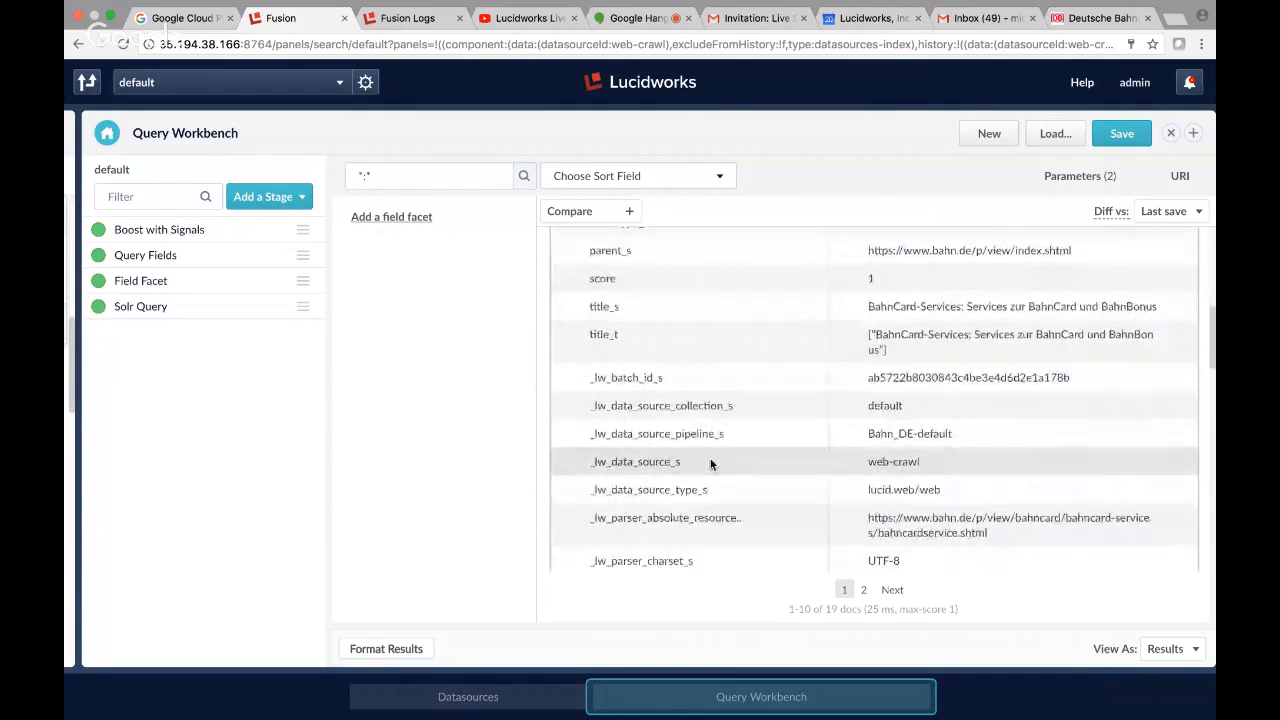
pyautogui.scroll(-4, 711, 464)
pyautogui.scroll(2, 711, 461)
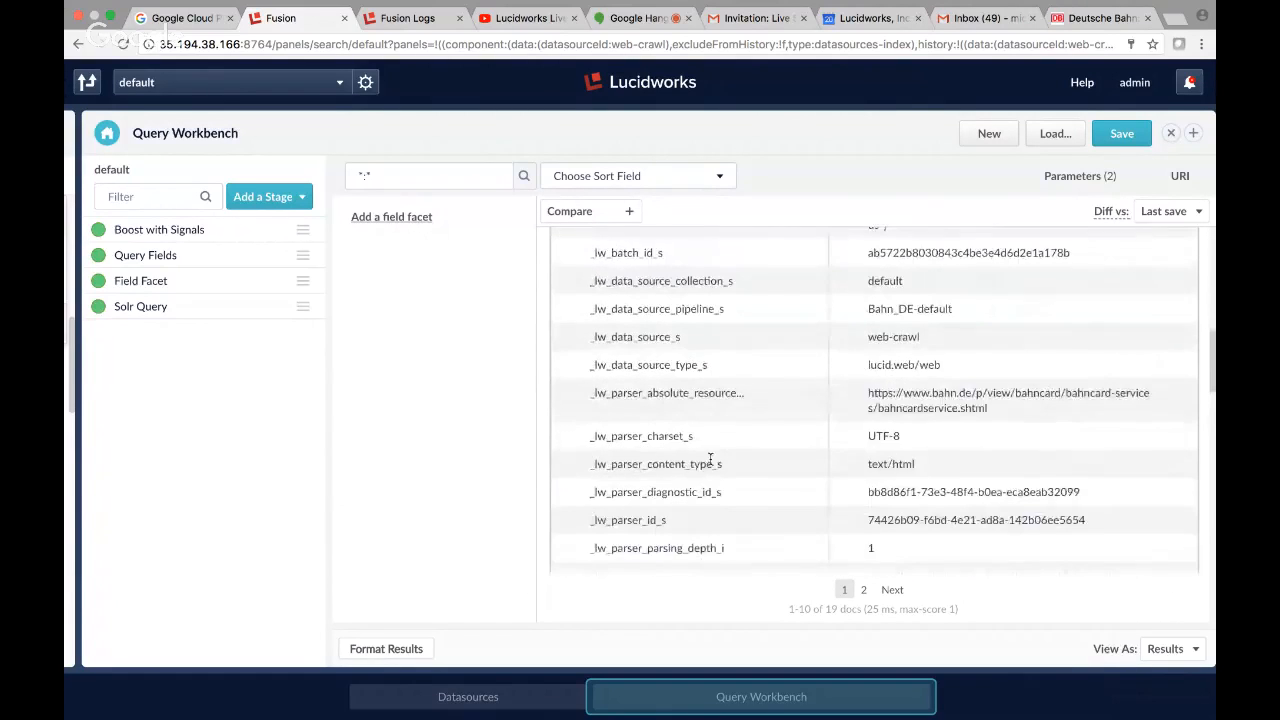
pyautogui.scroll(3, 711, 461)
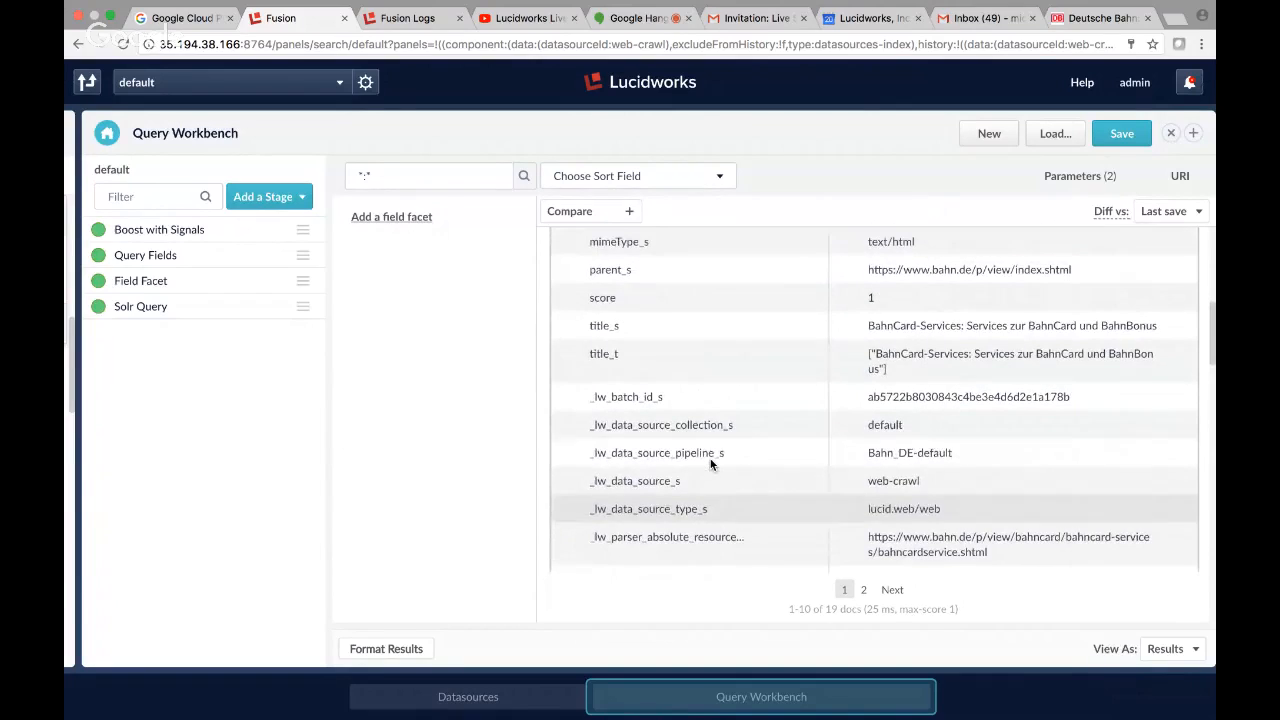
pyautogui.scroll(3, 711, 464)
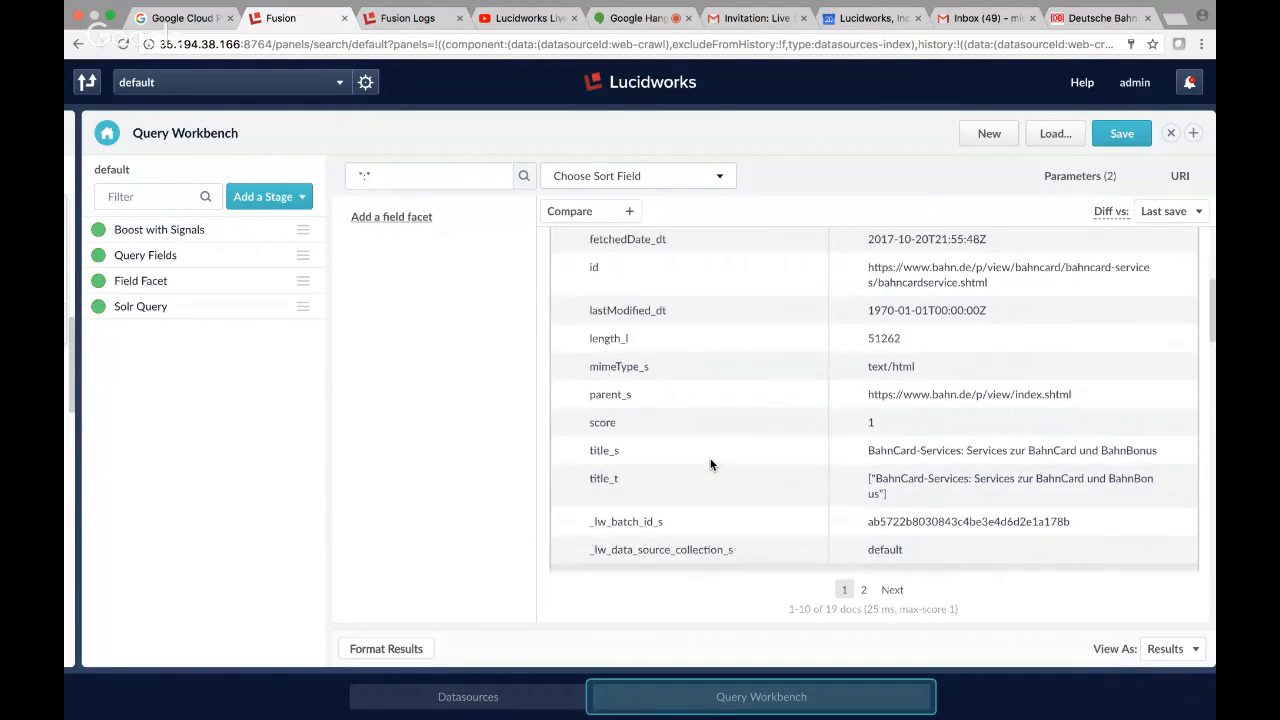
pyautogui.scroll(6, 711, 464)
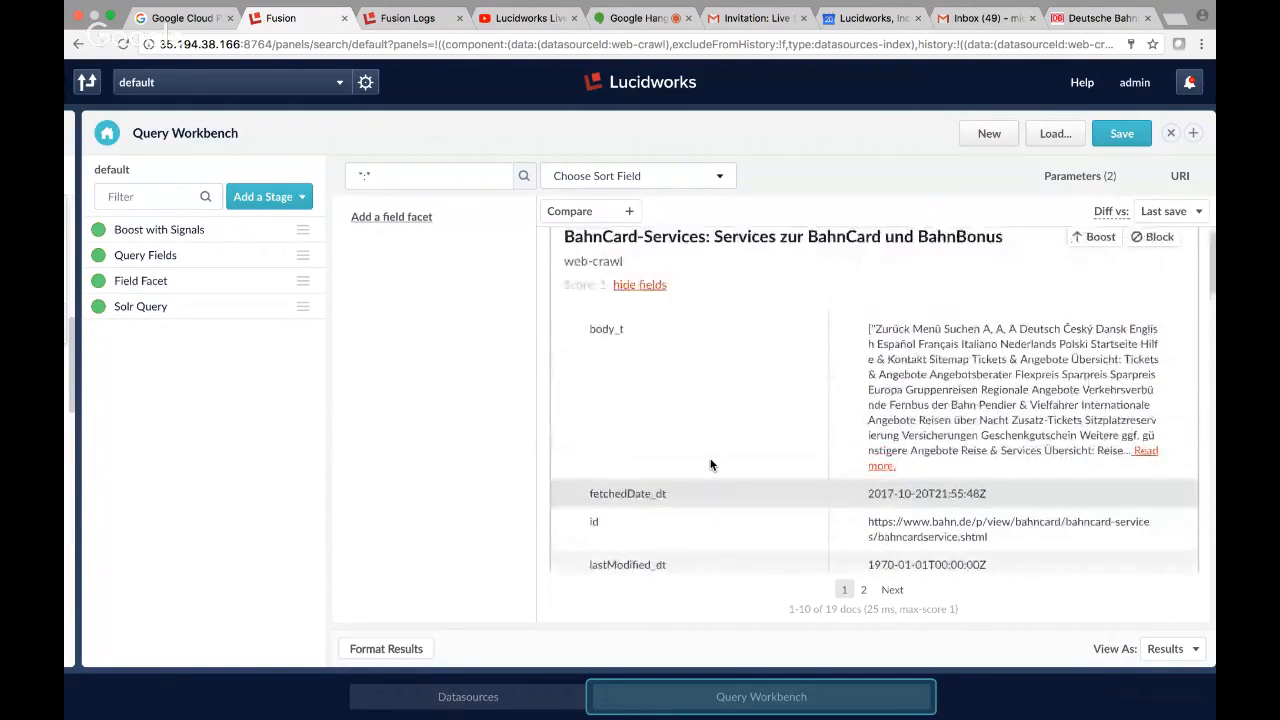
pyautogui.scroll(-1, 711, 464)
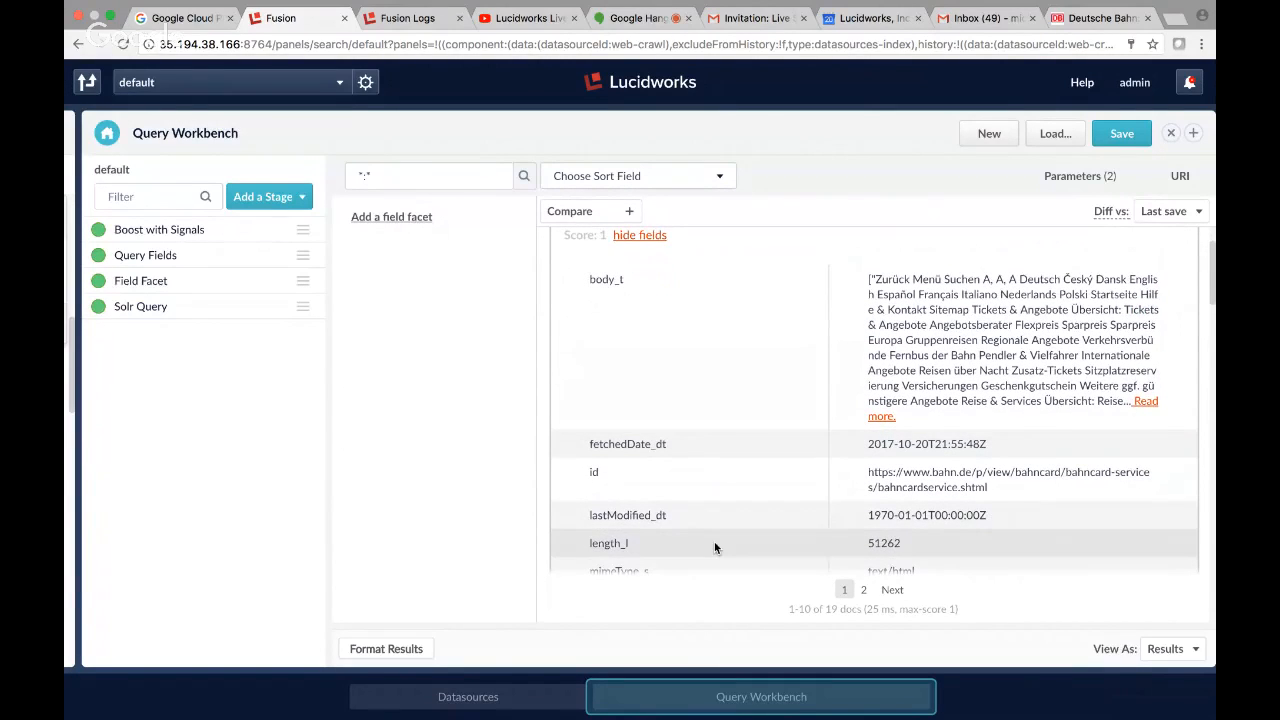
pyautogui.scroll(-4, 714, 543)
pyautogui.scroll(-6, 715, 547)
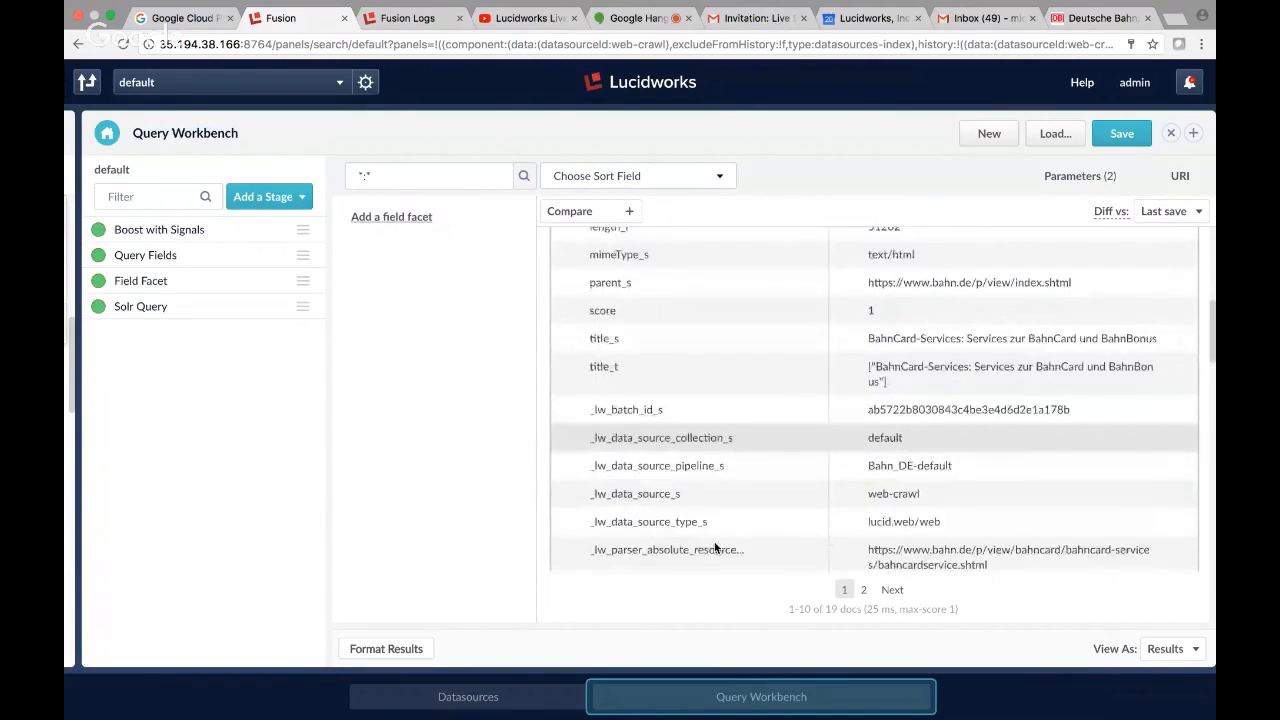
pyautogui.scroll(-5, 715, 547)
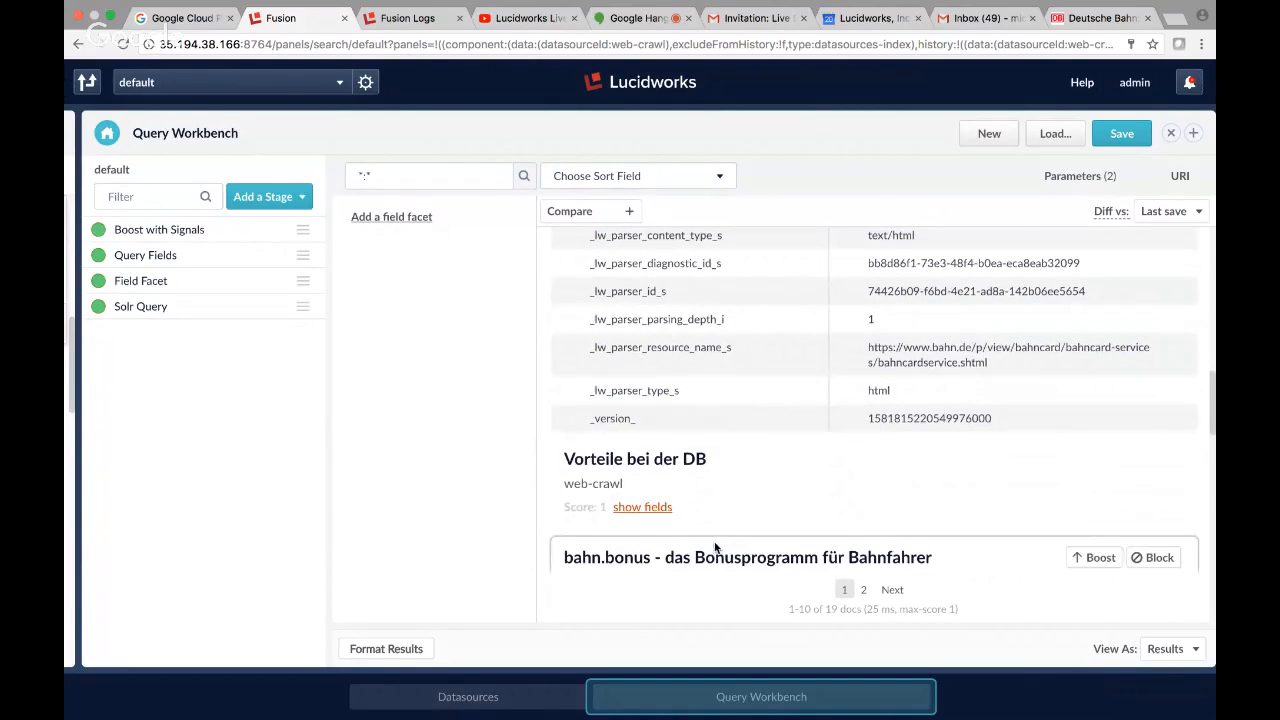
# Expand the fields of the "Vorteile bei der DB" result and look through its indexed values.
pyautogui.click(640, 507)
pyautogui.scroll(-13, 878, 485)
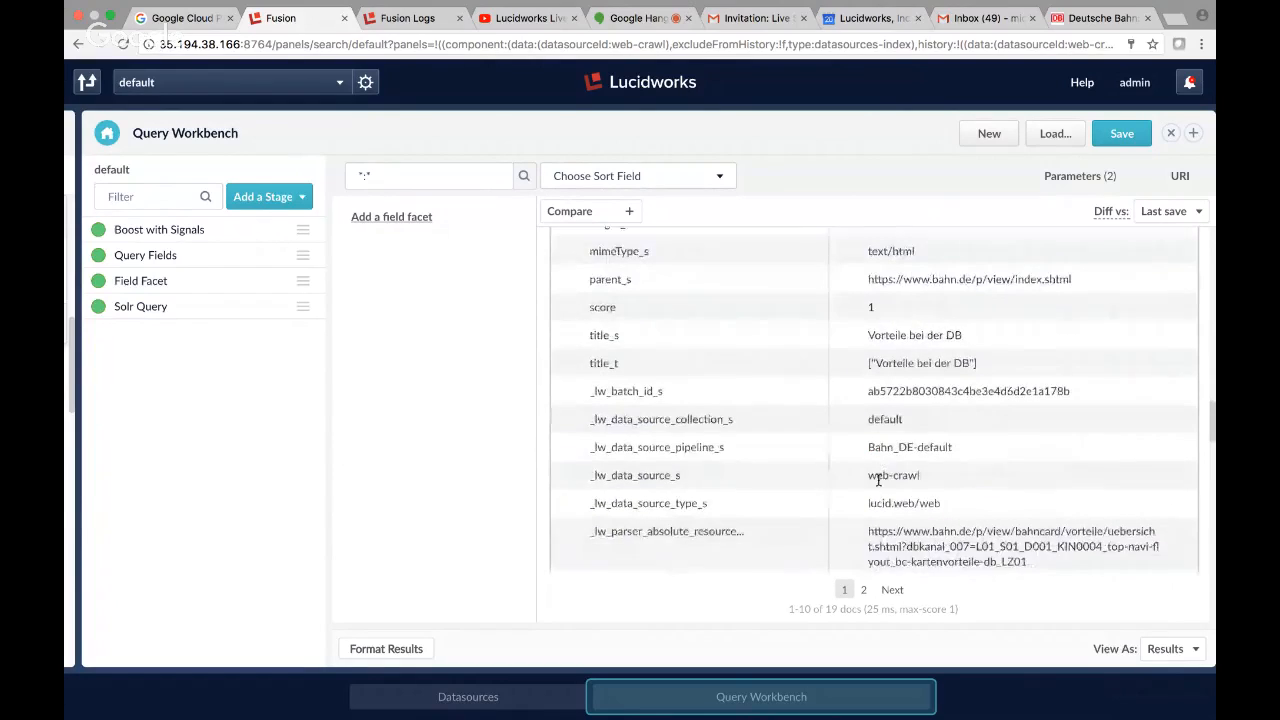
pyautogui.scroll(3, 878, 485)
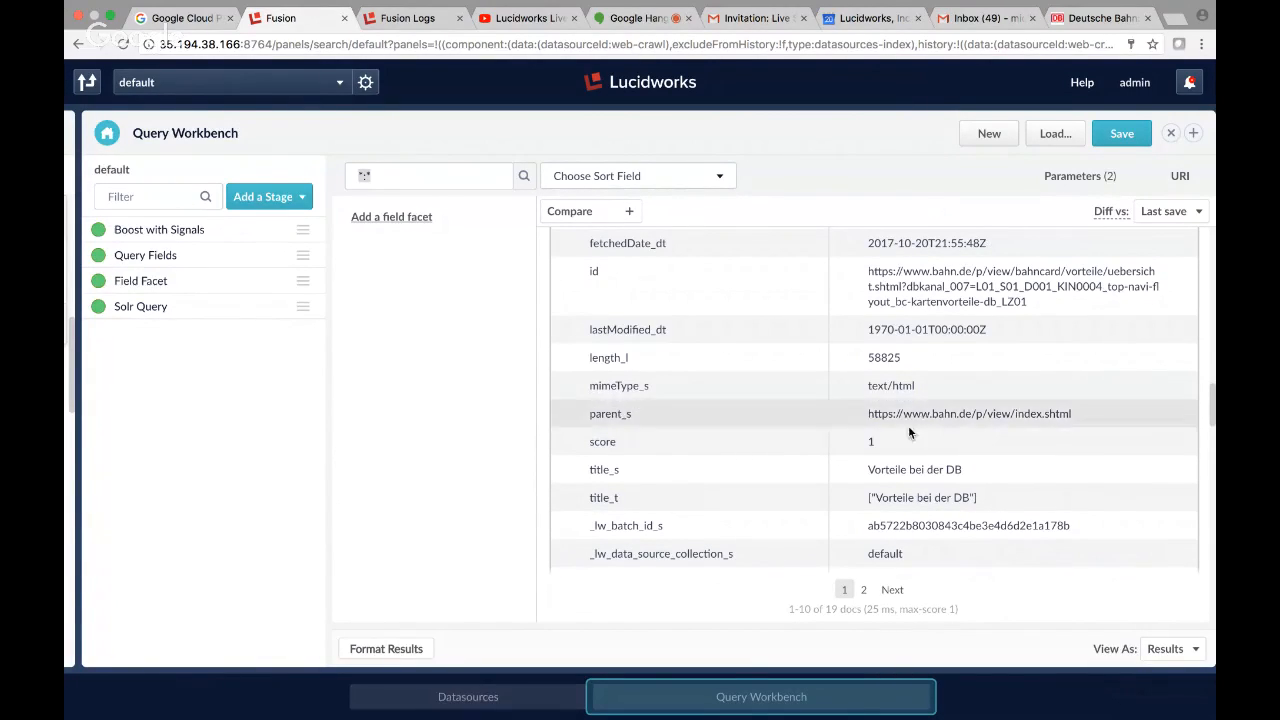
# Examine the remaining data source and parser fields of the "Vorteile bei der DB" result for language information.
pyautogui.scroll(-2, 900, 439)
pyautogui.scroll(-5, 900, 441)
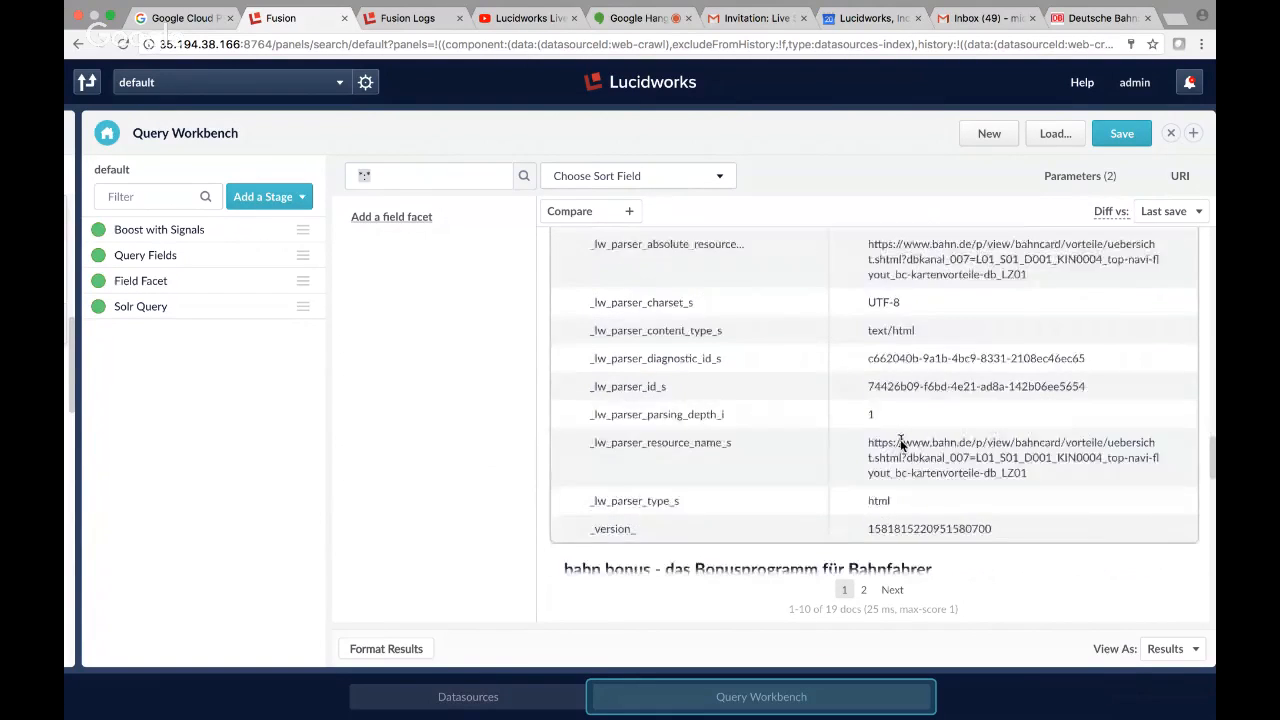
pyautogui.scroll(3, 900, 439)
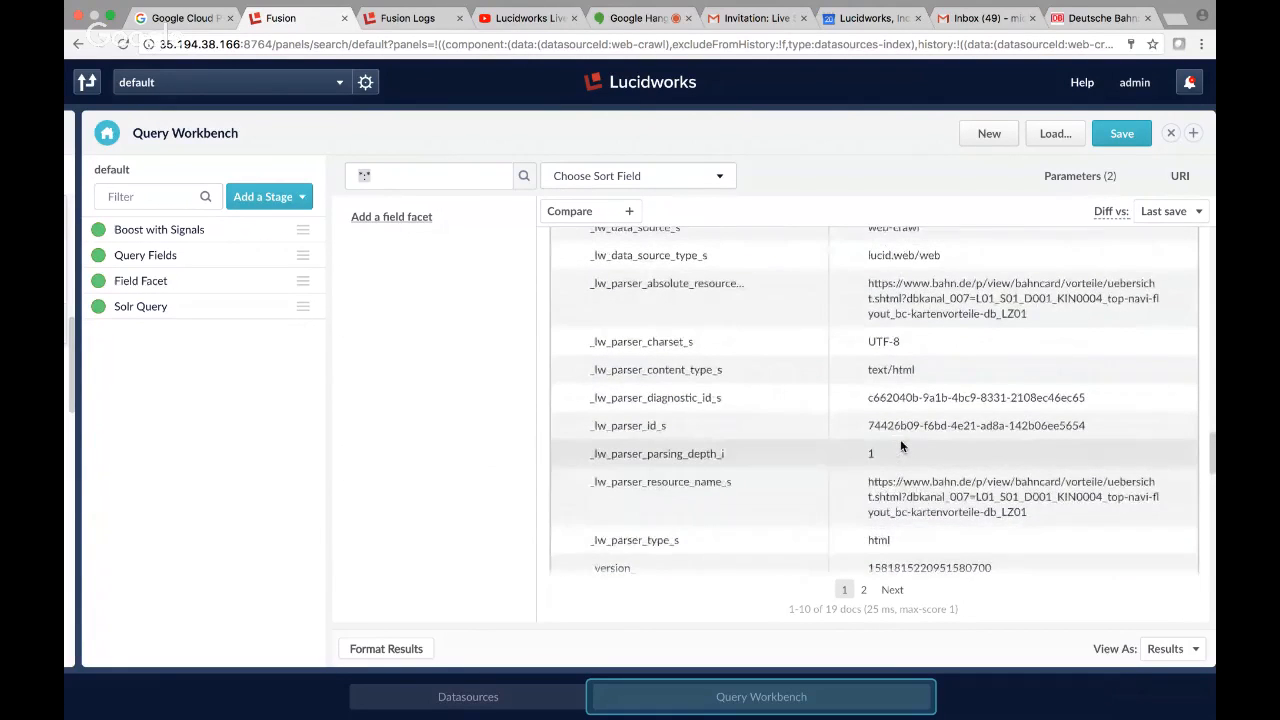
pyautogui.scroll(1, 900, 441)
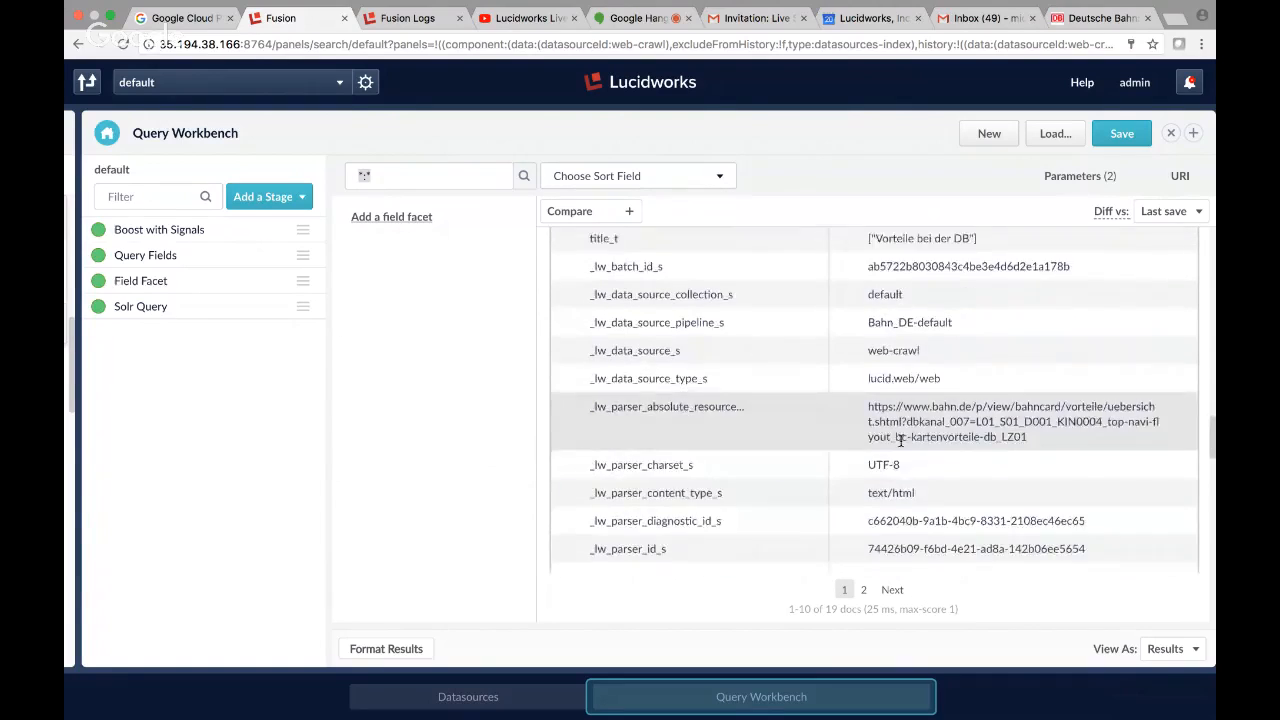
# Expand the fields of the "bahn.bonus - das Bonusprogramm für Bahnfahrer" result and check them for a language field.
pyautogui.scroll(-6, 900, 441)
pyautogui.click(642, 326)
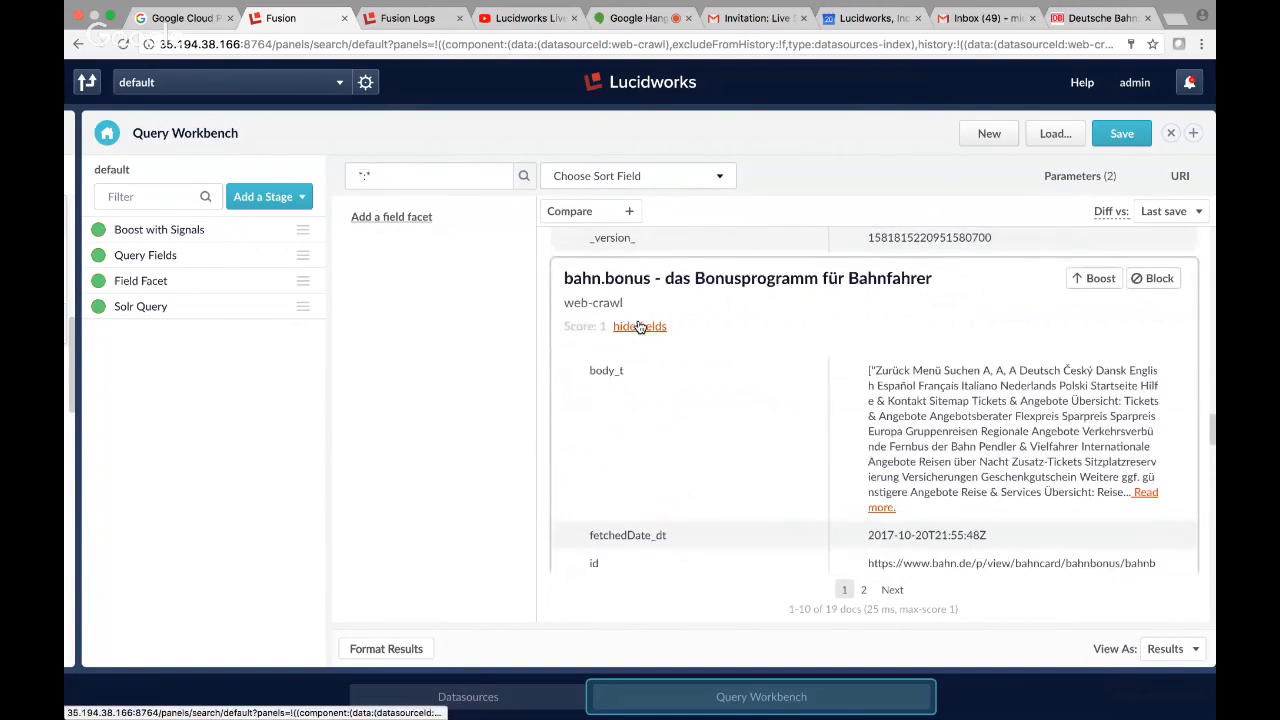
pyautogui.scroll(-1, 776, 372)
pyautogui.scroll(-5, 777, 379)
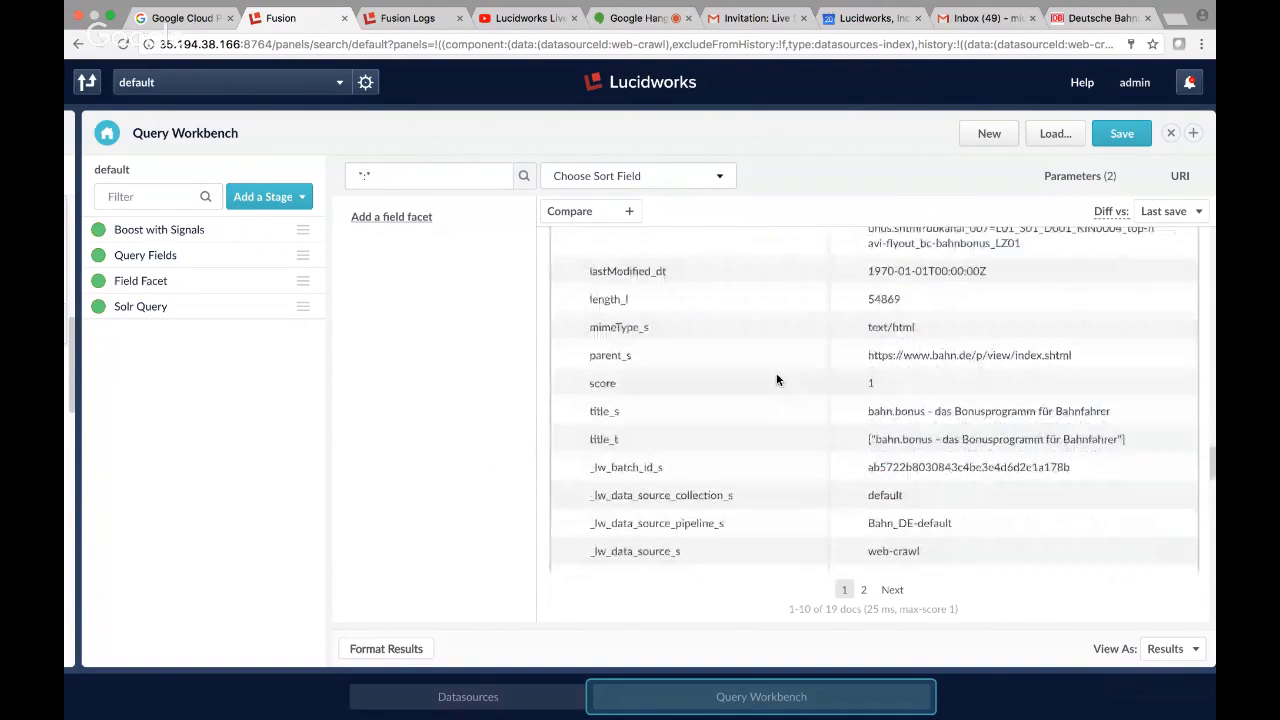
pyautogui.scroll(-4, 777, 379)
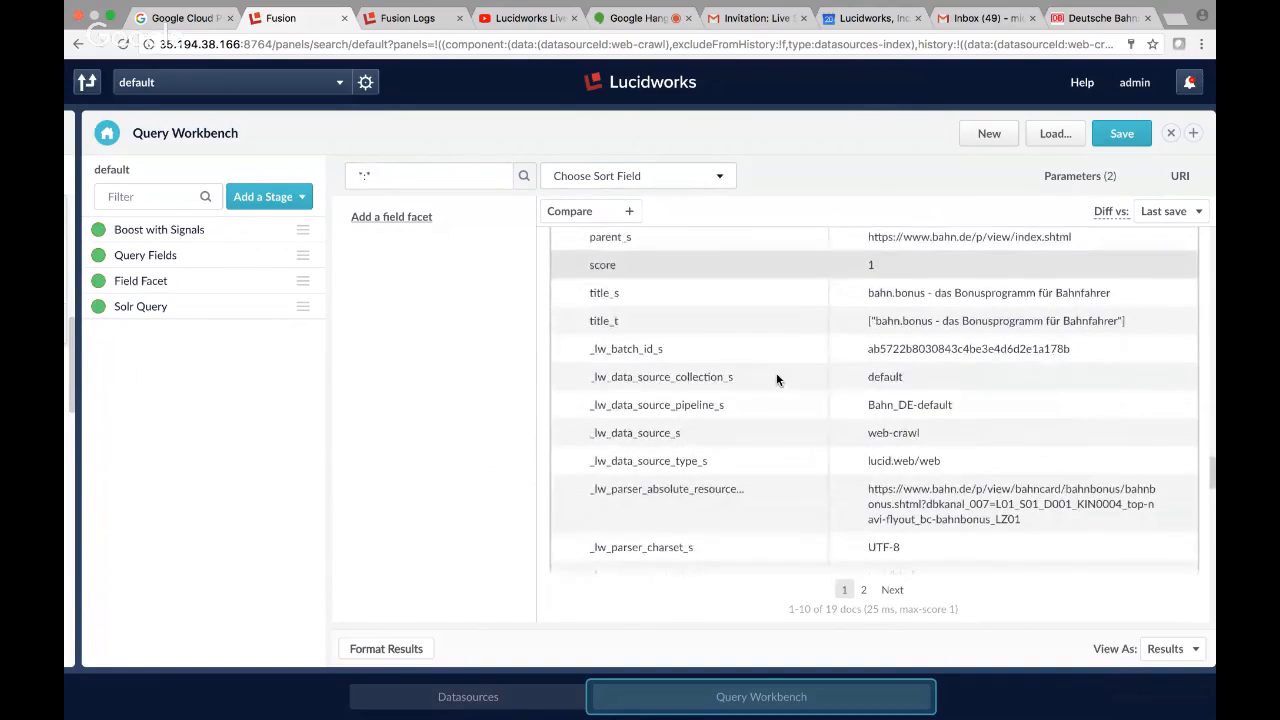
pyautogui.scroll(-4, 777, 379)
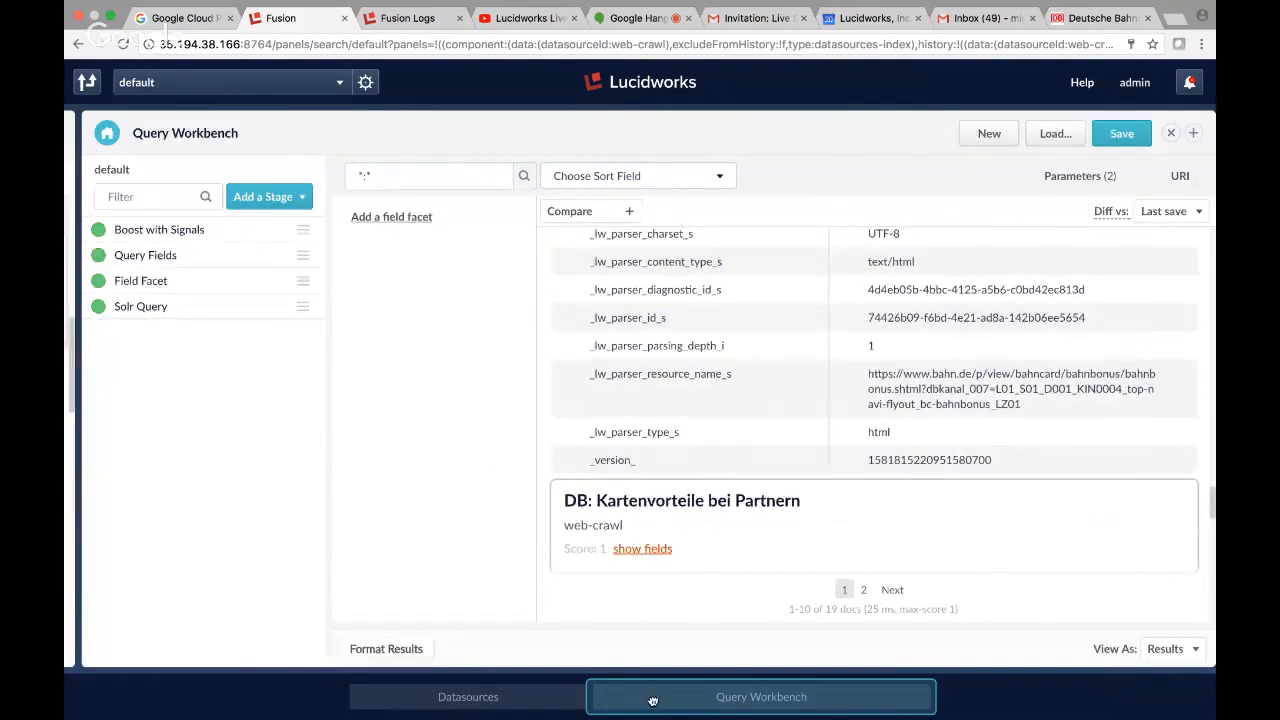
# Return to the web-crawl datasource and open its Bahn_DE-default index pipeline.
pyautogui.click(432, 697)
pyautogui.click(761, 697)
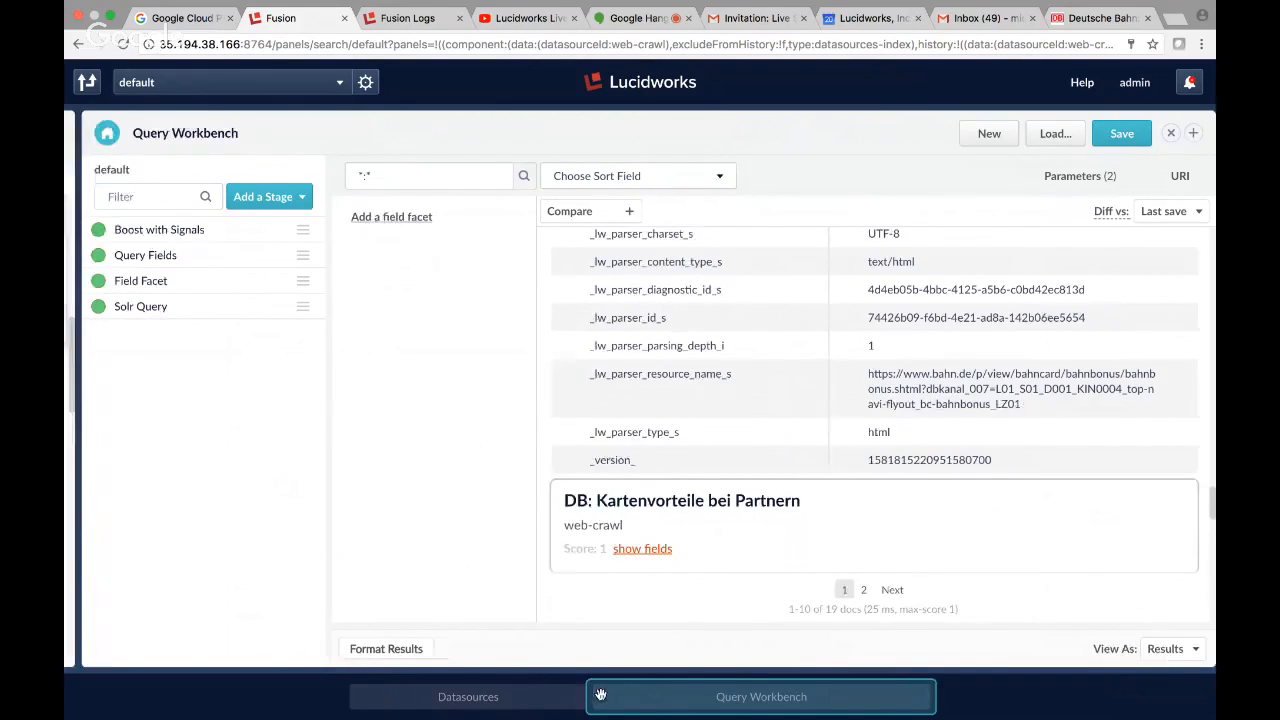
pyautogui.click(560, 696)
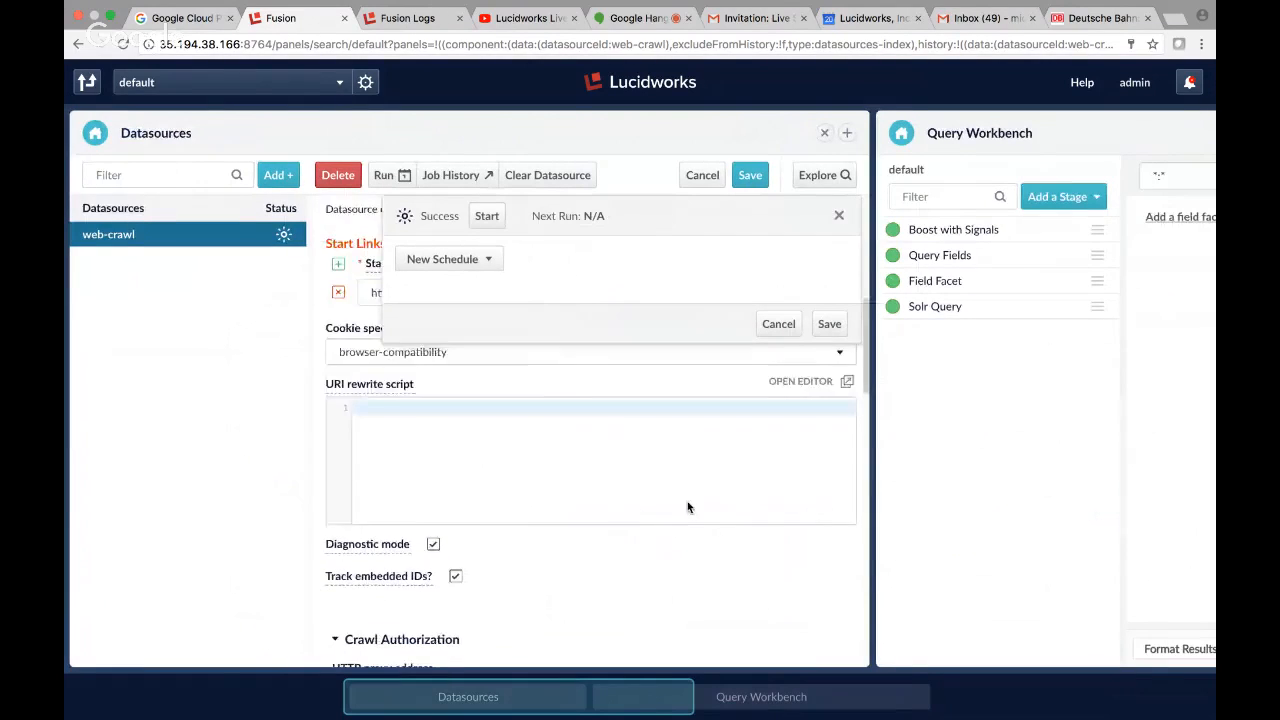
pyautogui.scroll(5, 687, 505)
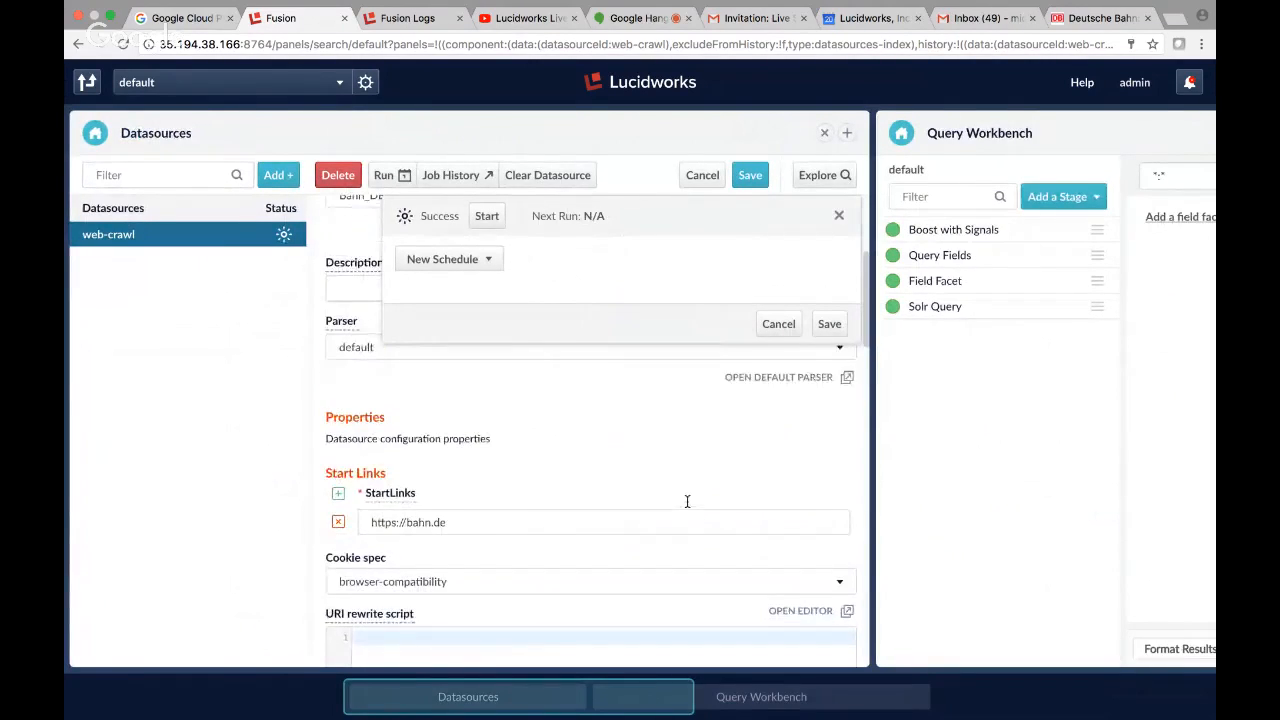
pyautogui.scroll(5, 687, 501)
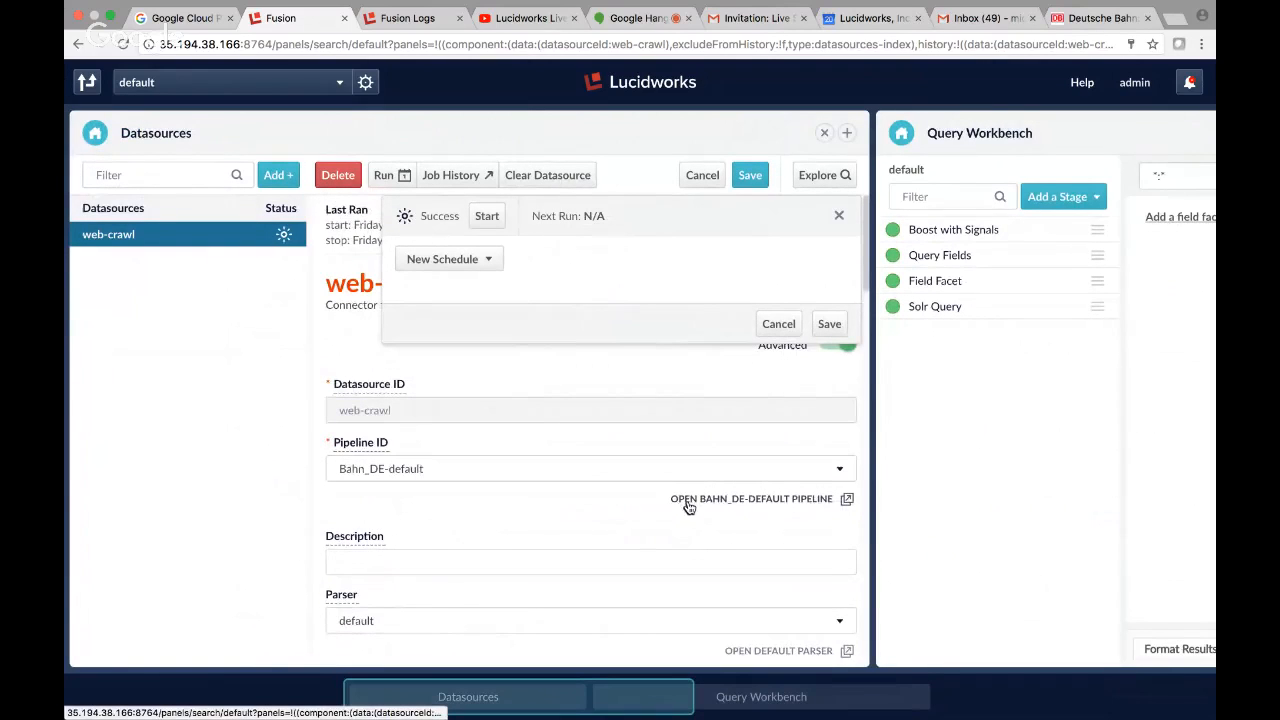
pyautogui.click(806, 500)
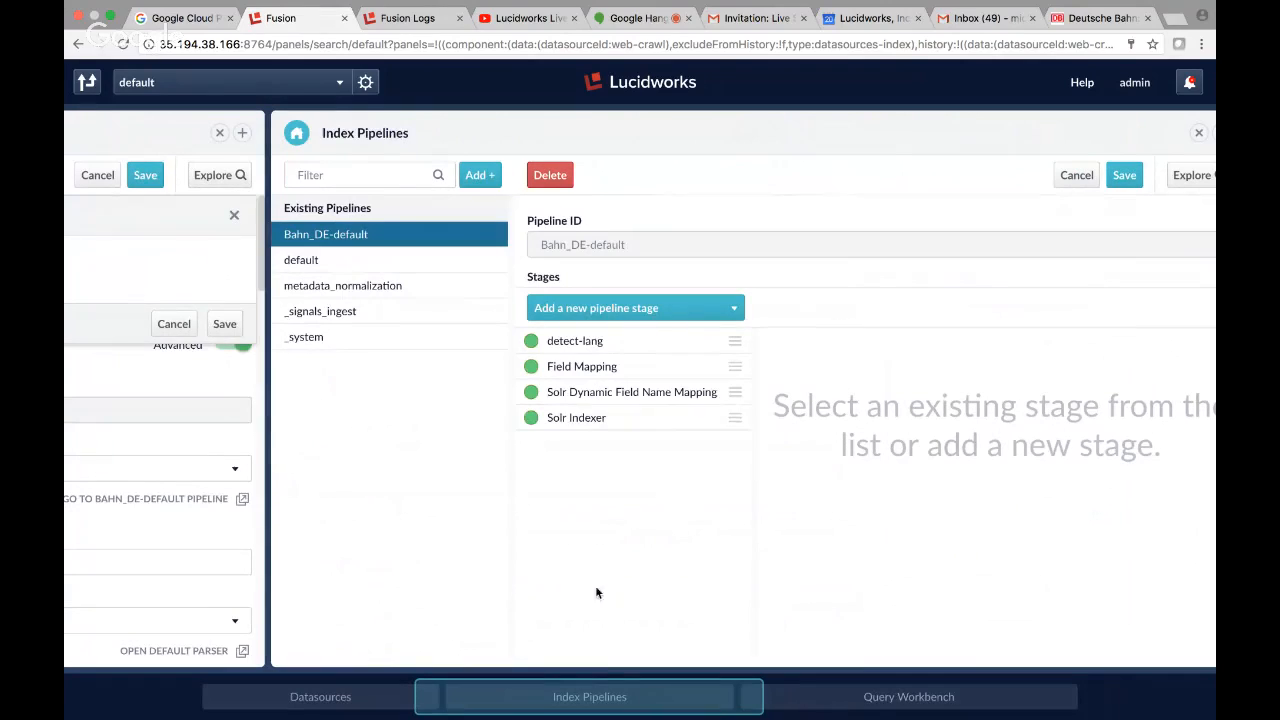
# Open the detect-lang stage and examine its source fields, output key, document postfix and output type.
pyautogui.click(659, 340)
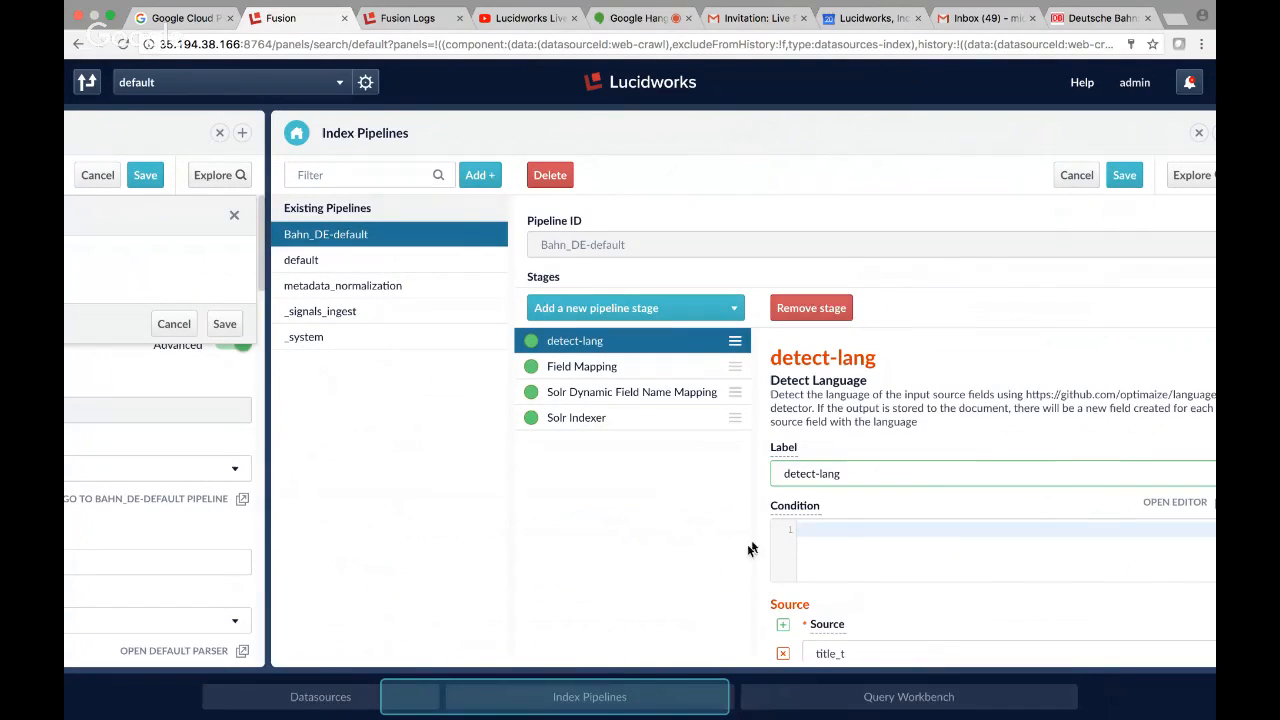
pyautogui.scroll(-3, 926, 560)
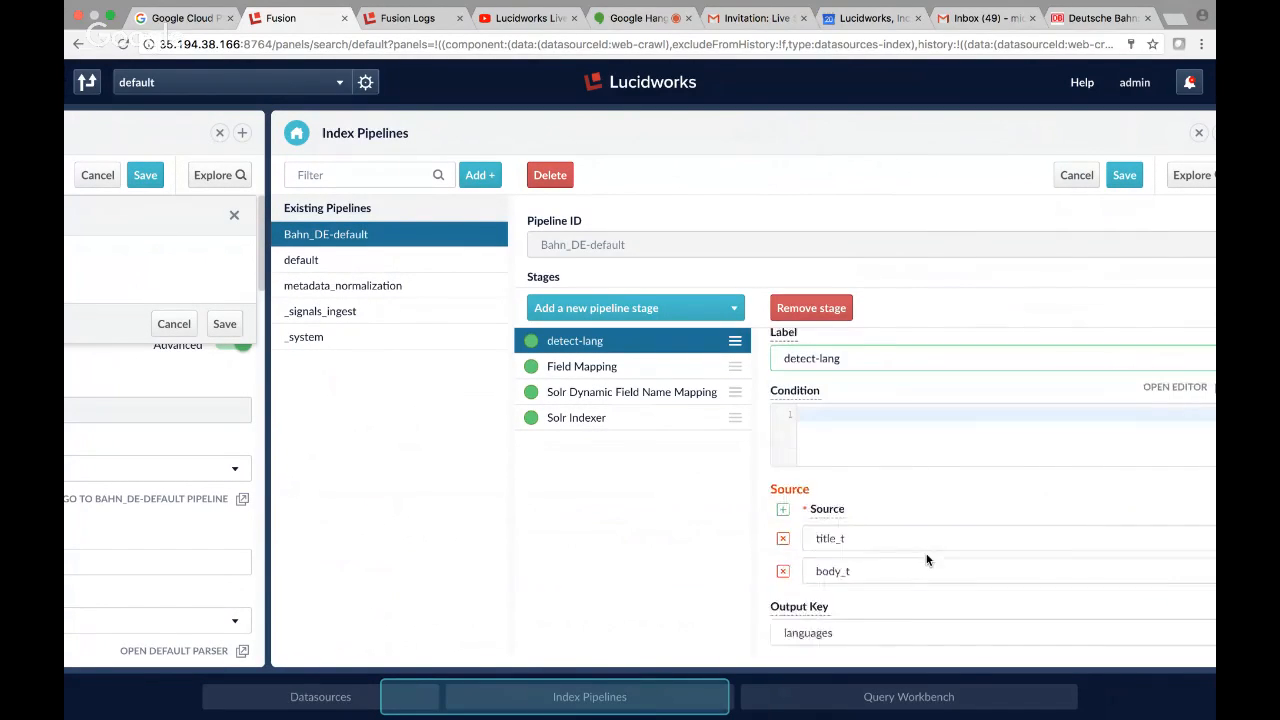
pyautogui.scroll(-2, 926, 554)
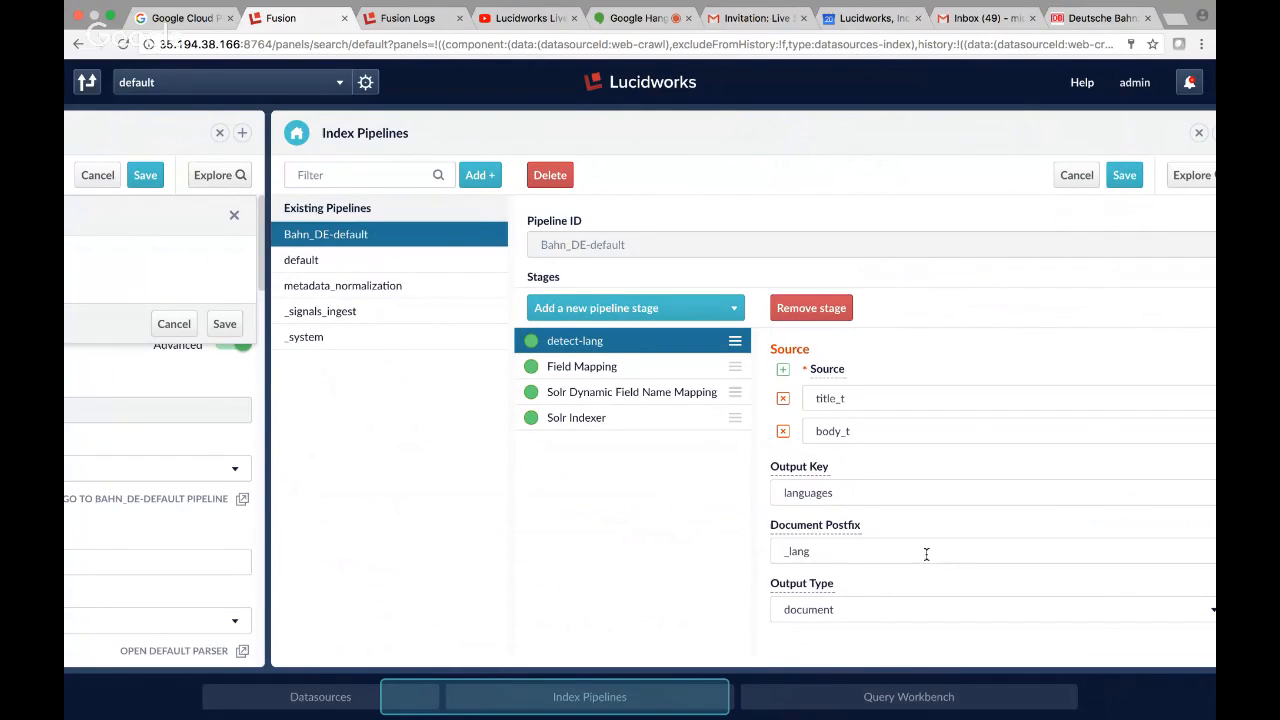
pyautogui.moveTo(797, 476)
pyautogui.moveTo(808, 535)
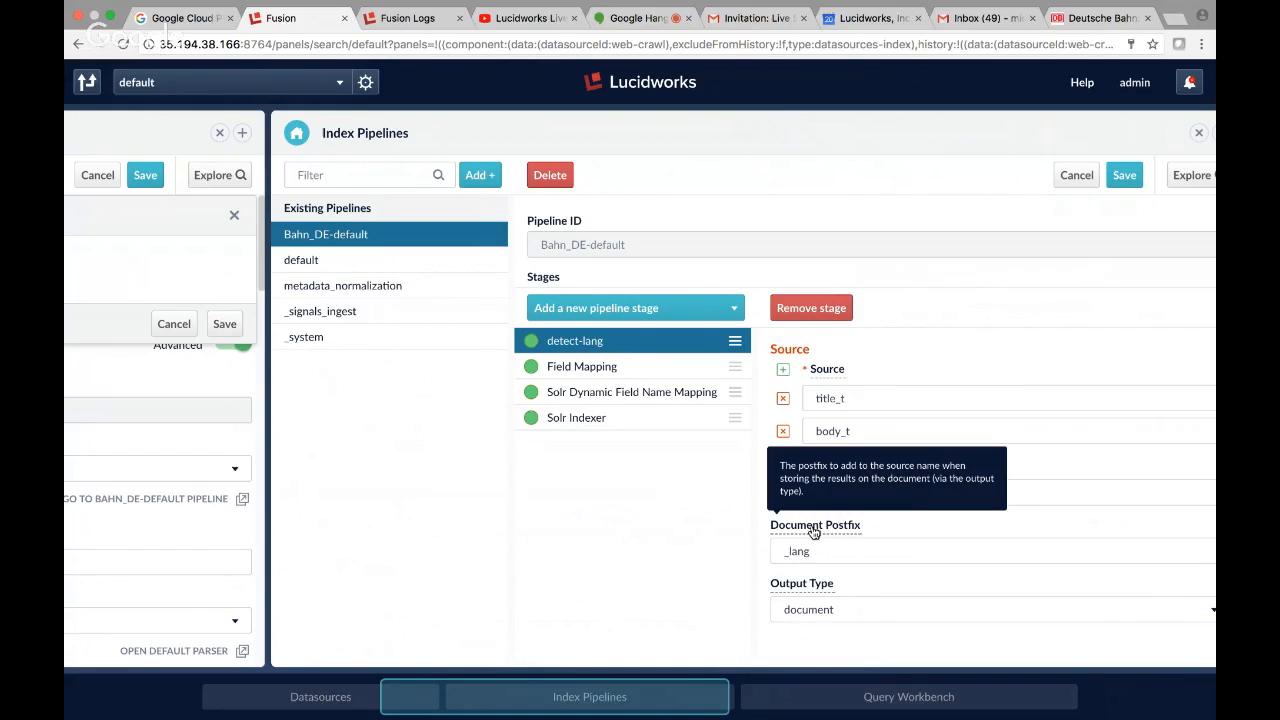
pyautogui.scroll(5, 923, 518)
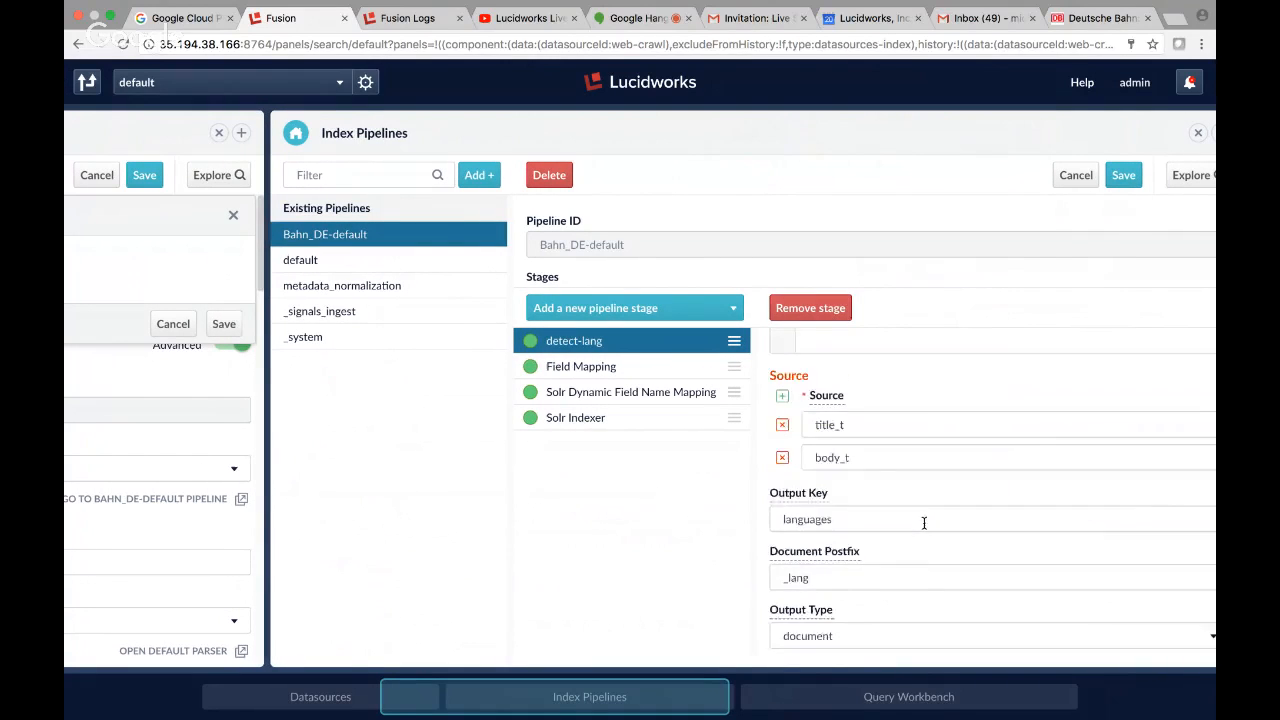
pyautogui.scroll(-5, 923, 521)
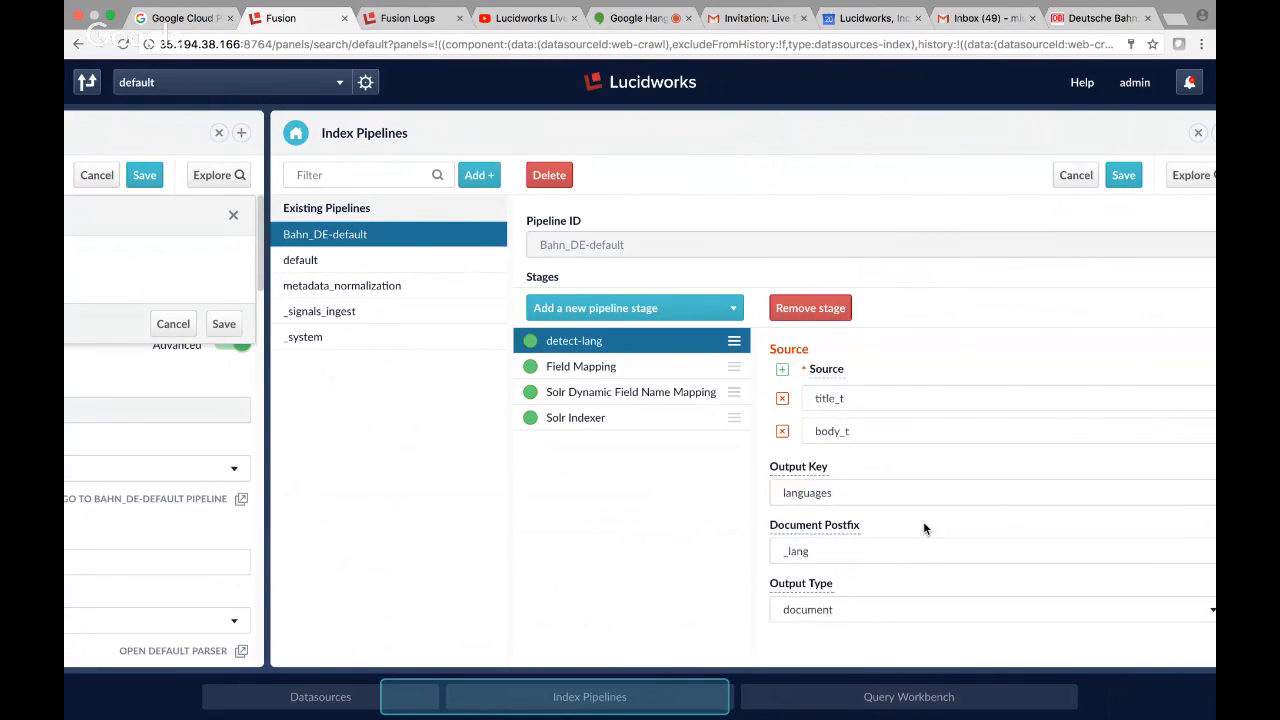
# Keep the detect-lang stage's output type as document and save the stage.
pyautogui.moveTo(641, 694); pyautogui.dragTo(755, 696)
pyautogui.click(785, 621)
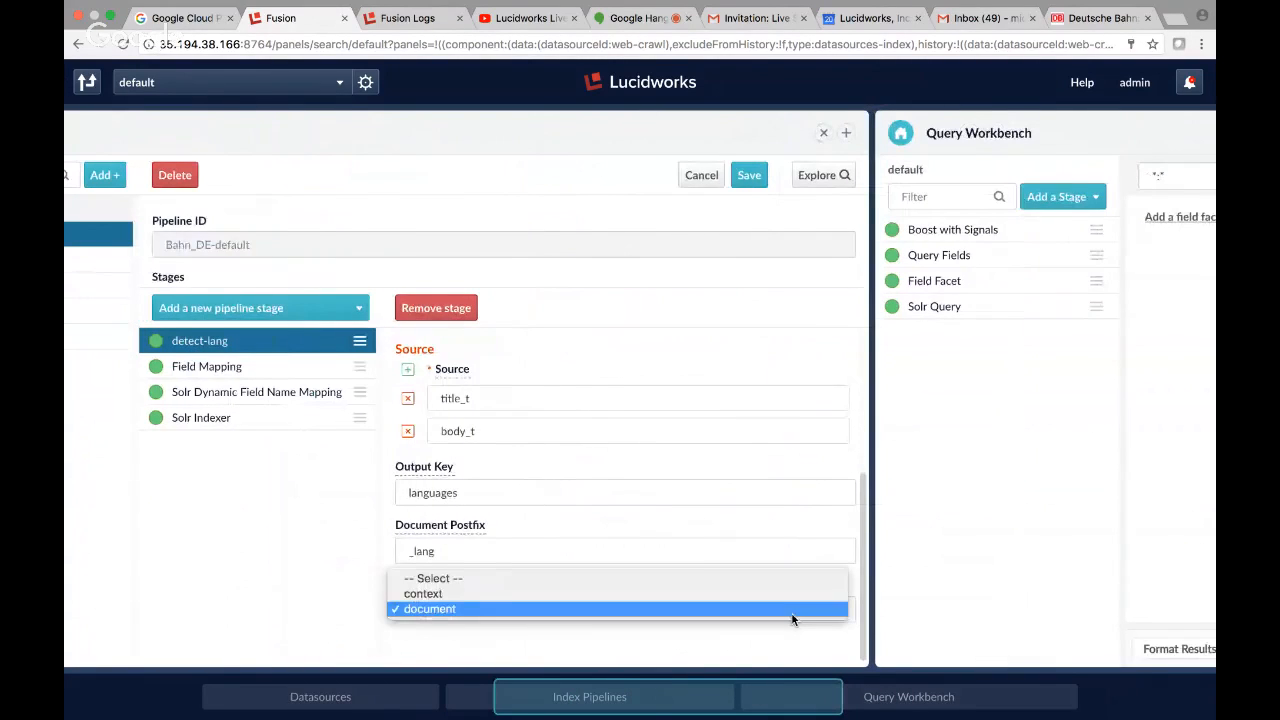
pyautogui.click(707, 696)
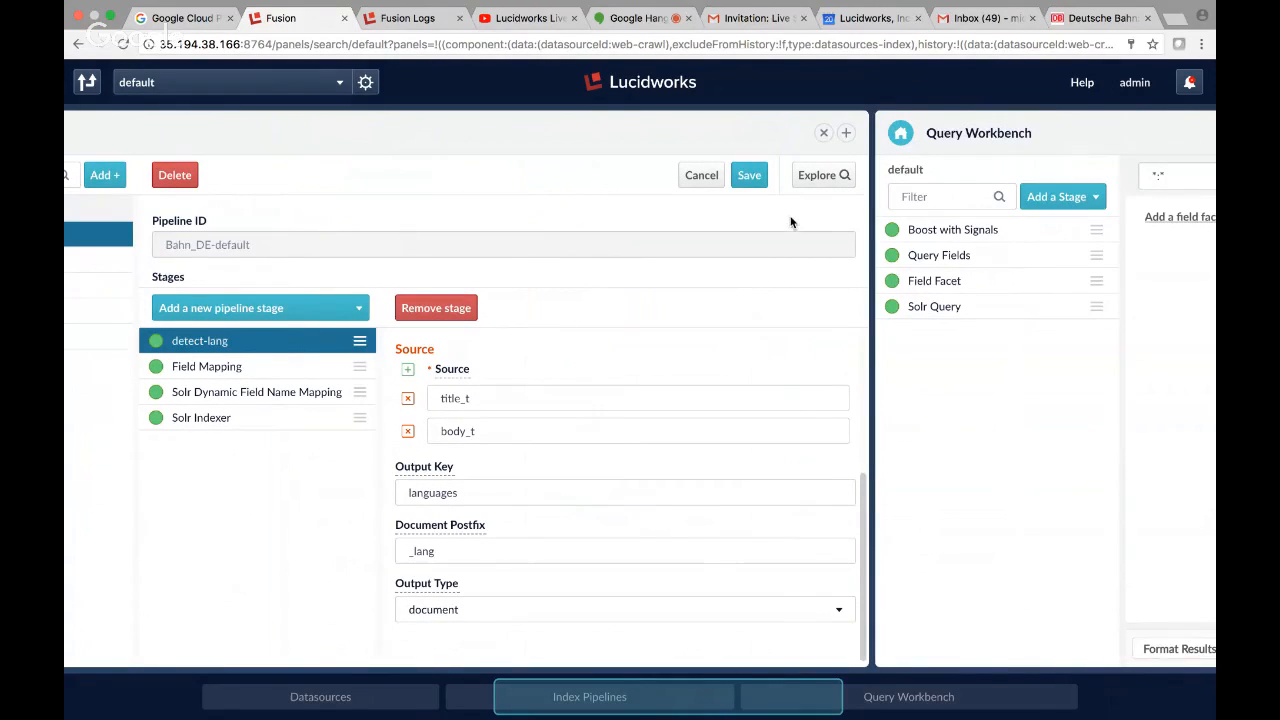
pyautogui.click(751, 177)
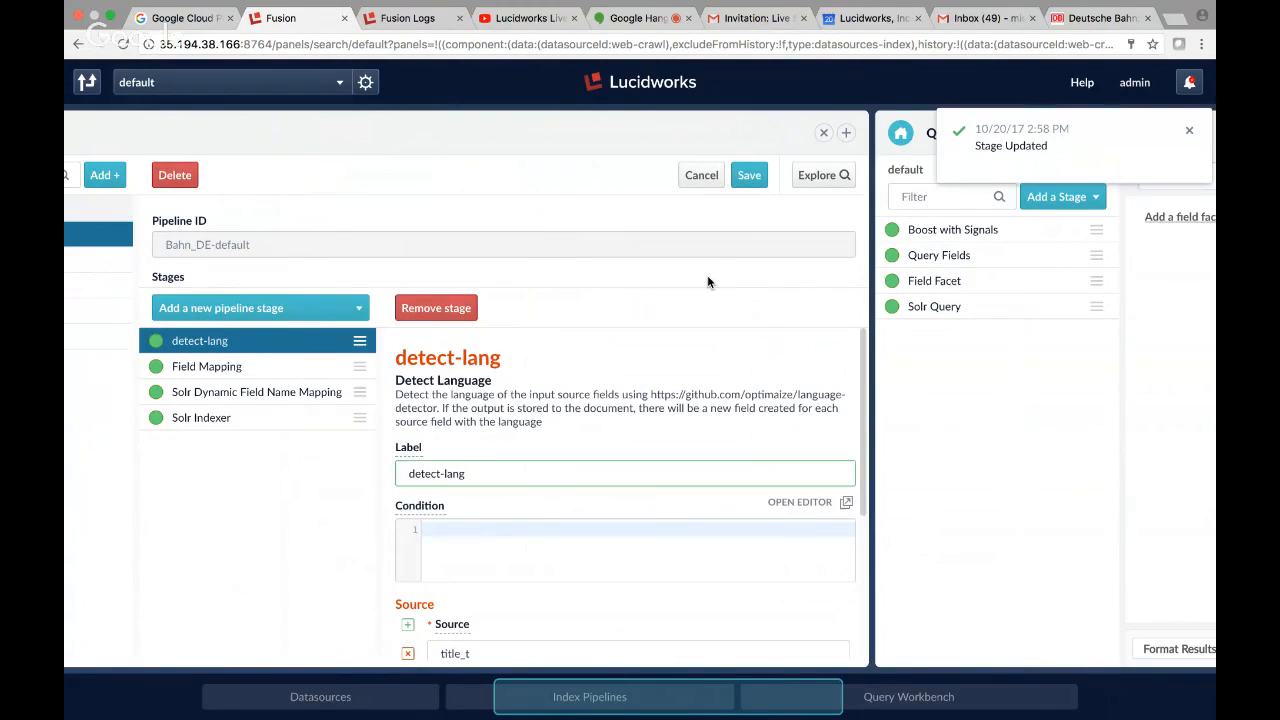
# Move the detect-lang stage between Solr Dynamic Field Name Mapping and Solr Indexer in the Bahn_DE-default pipeline.
pyautogui.doubleClick(157, 348)
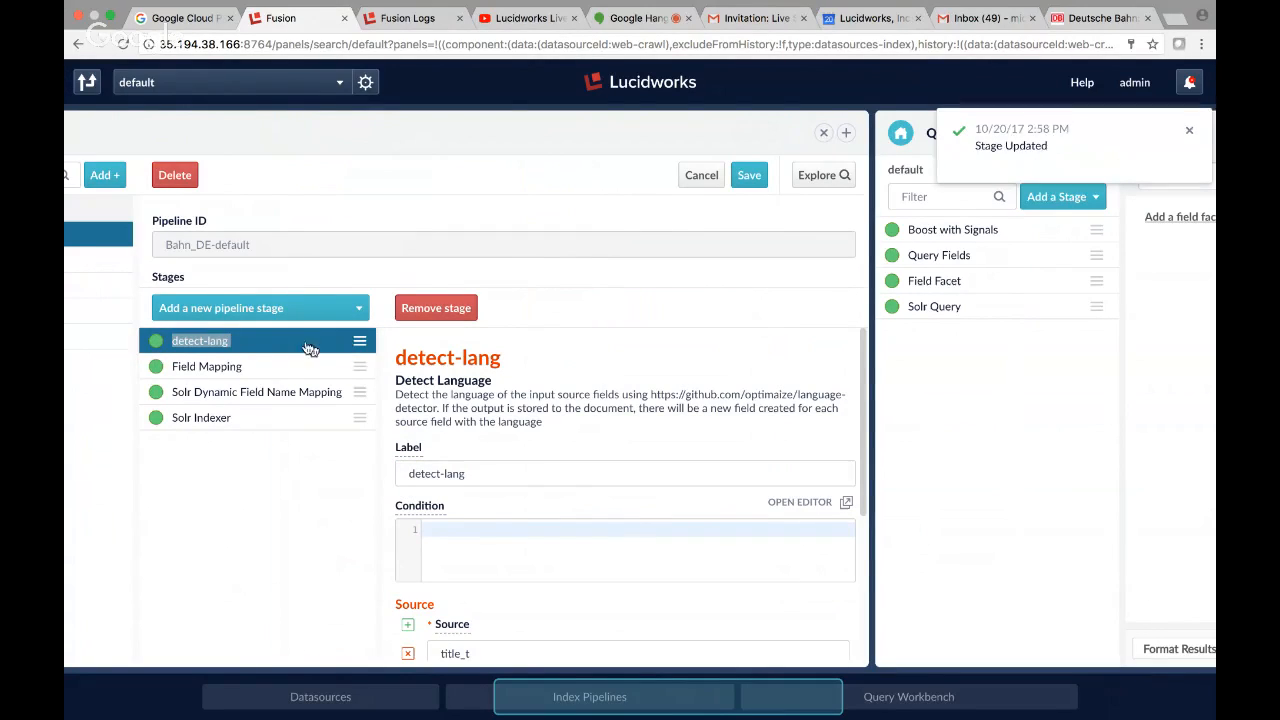
pyautogui.moveTo(360, 340); pyautogui.dragTo(350, 394)
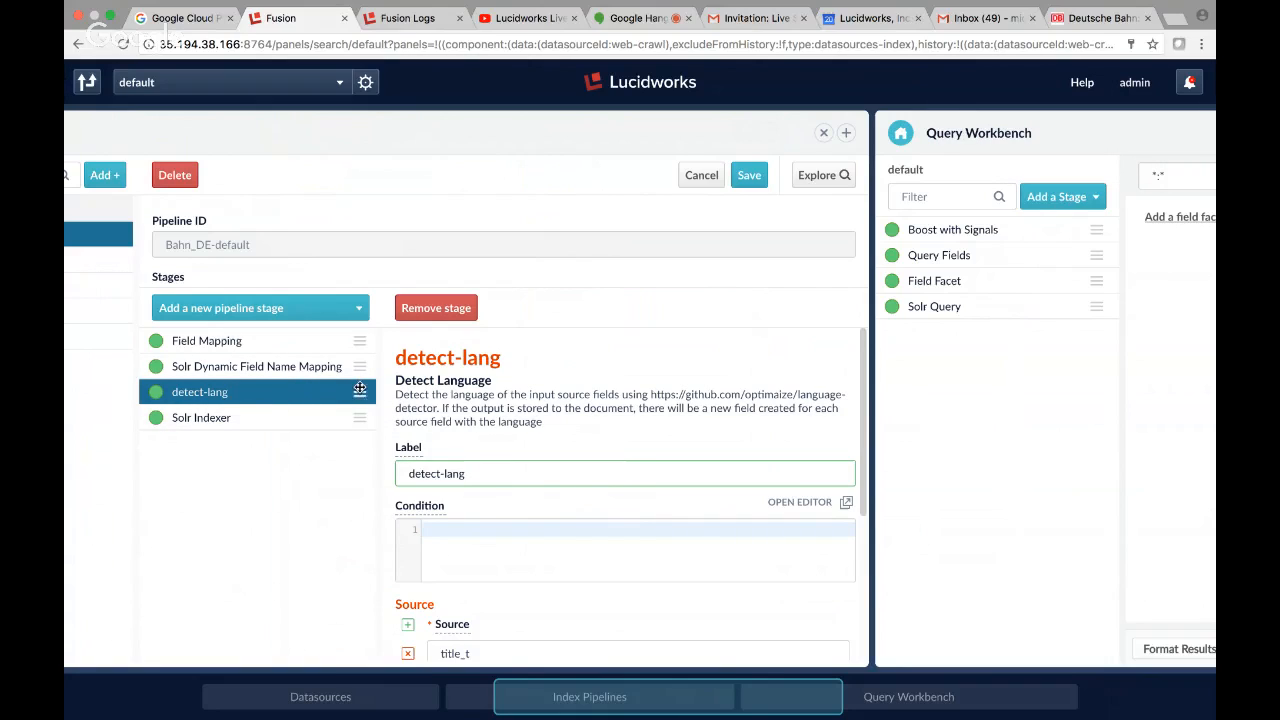
pyautogui.moveTo(359, 393); pyautogui.dragTo(359, 328)
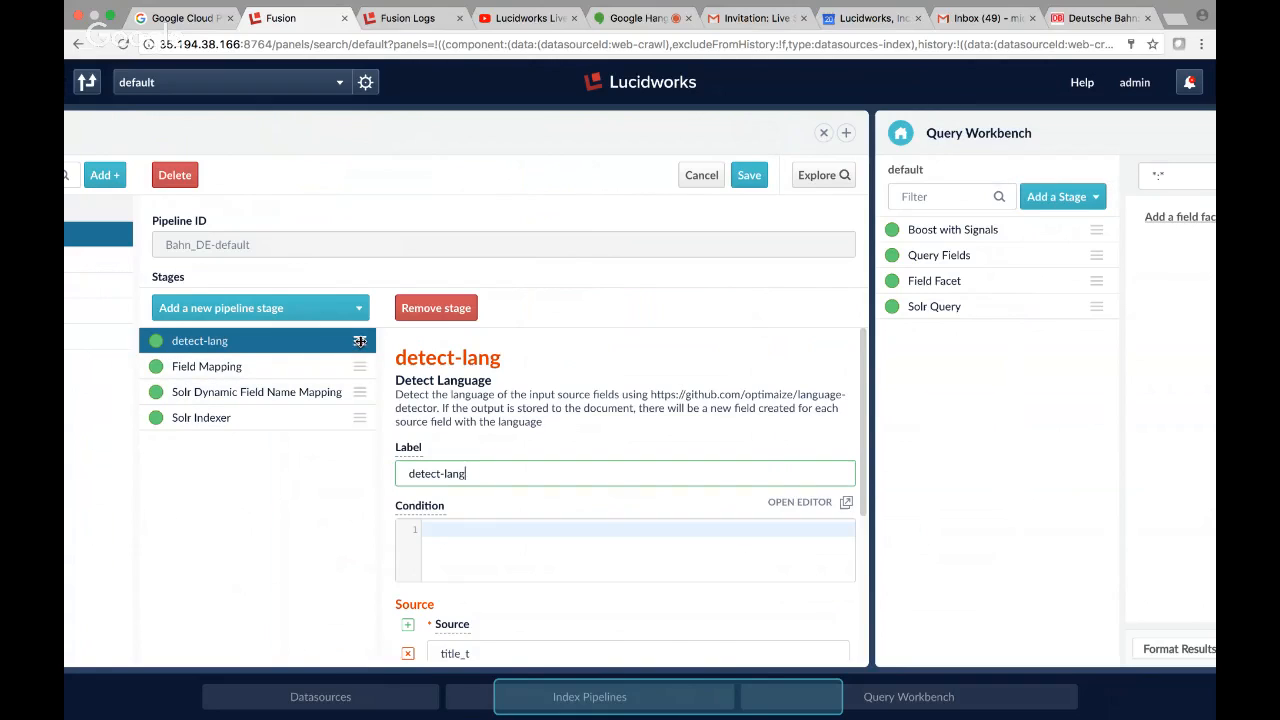
pyautogui.moveTo(359, 341); pyautogui.dragTo(350, 394)
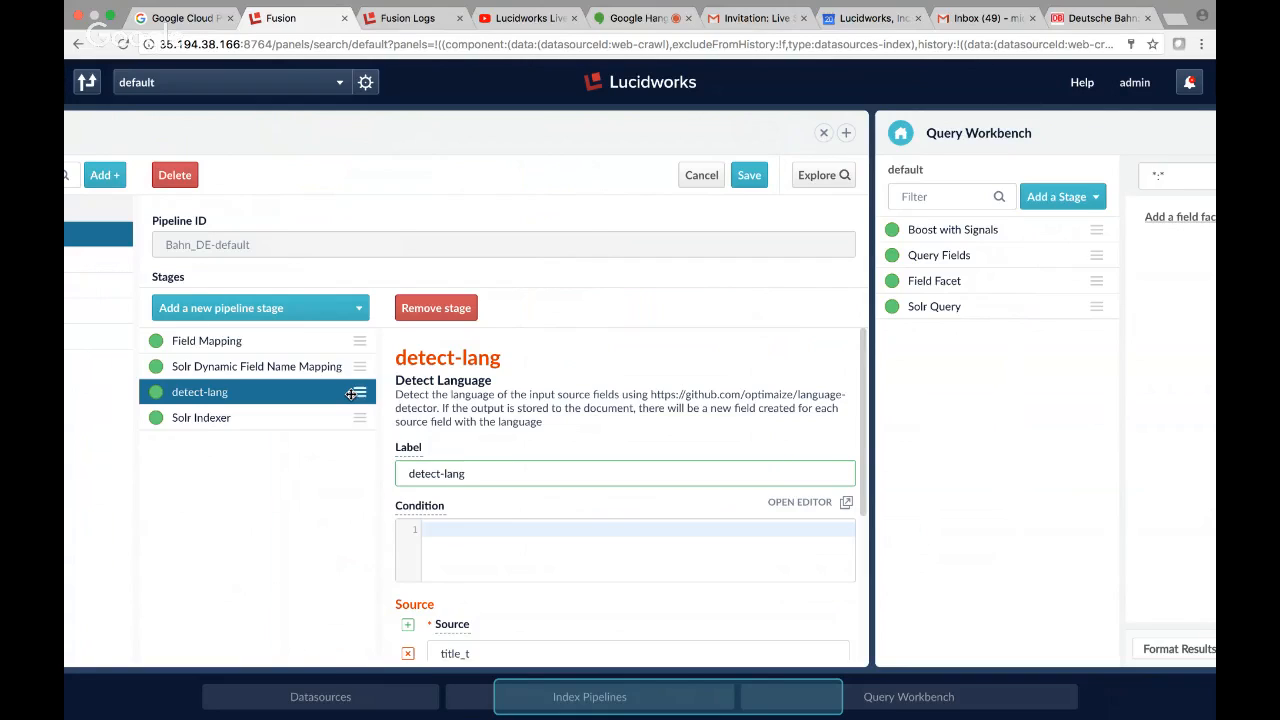
# Delete the Field Mapping stage from the pipeline and review the Solr Dynamic Field Name Mapping stage's settings.
pyautogui.click(226, 343)
pyautogui.scroll(-2, 508, 422)
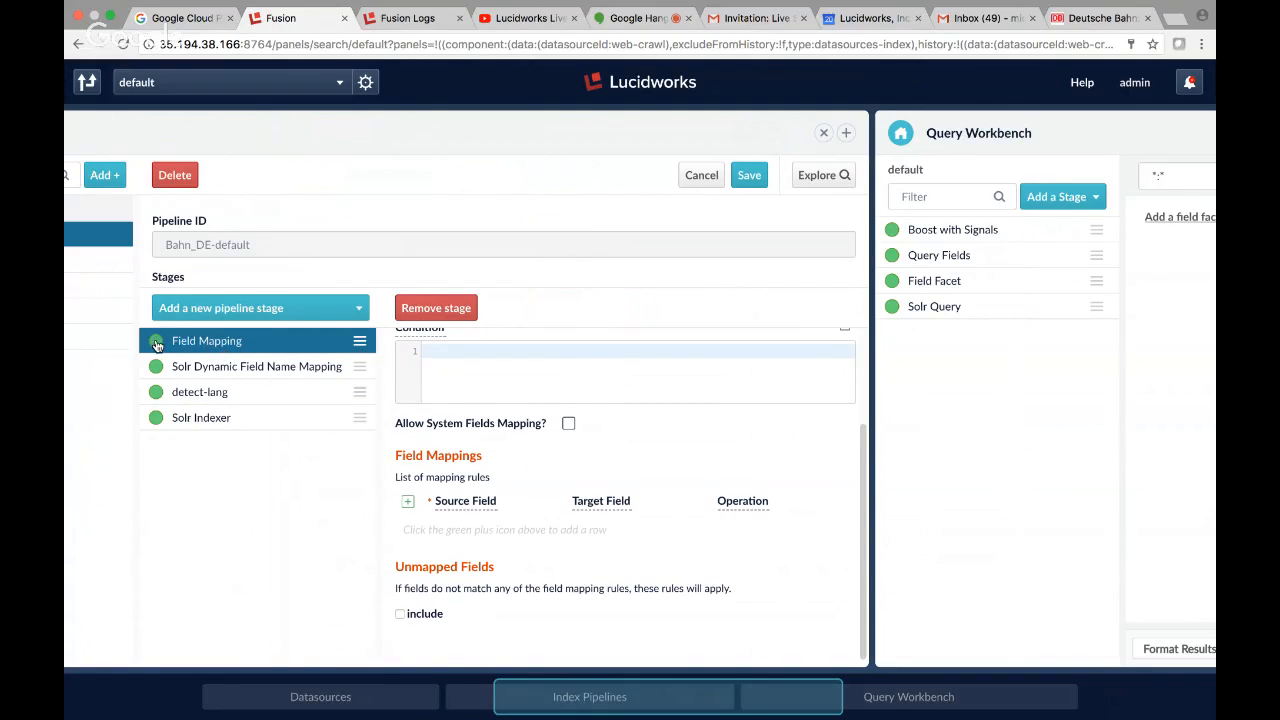
pyautogui.click(436, 308)
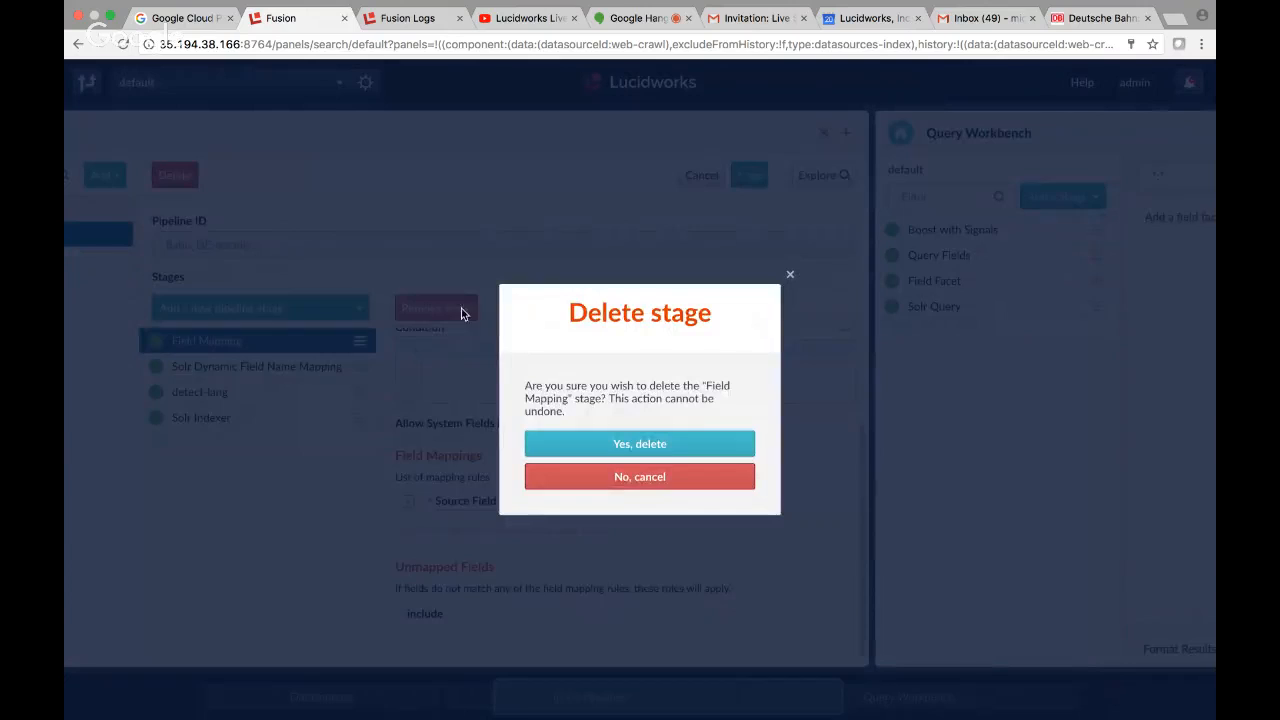
pyautogui.click(656, 446)
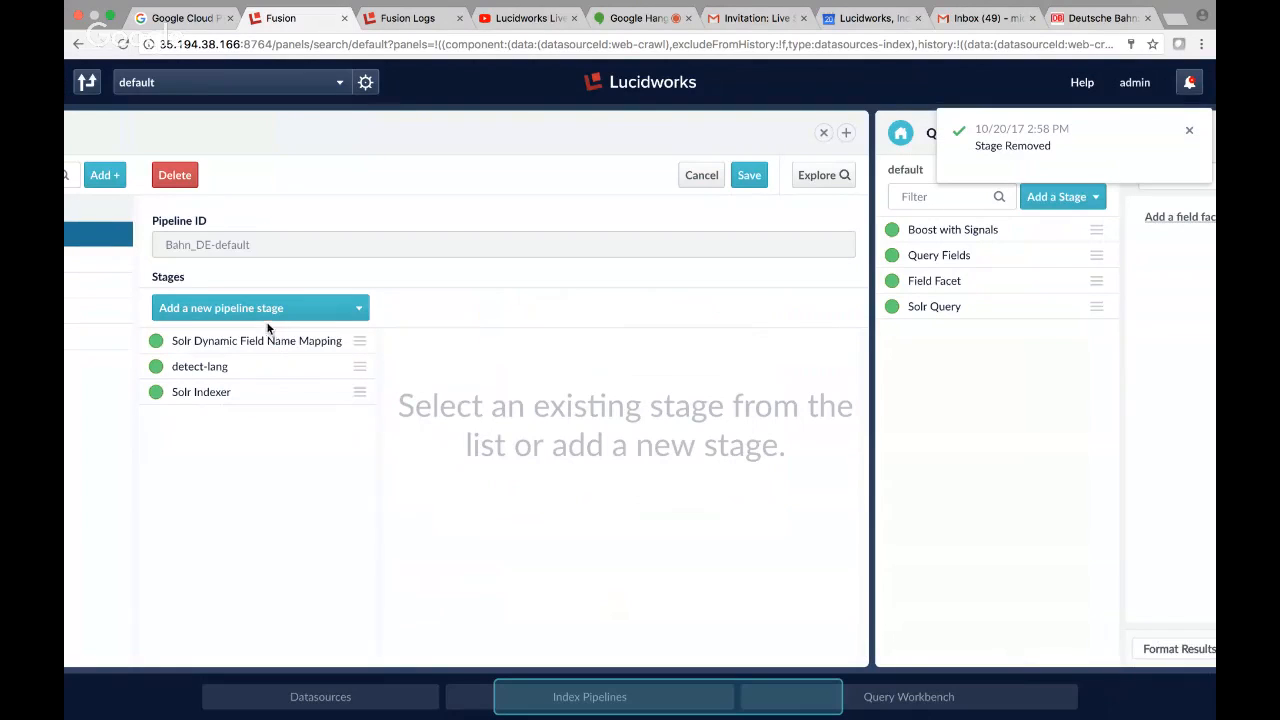
pyautogui.click(266, 340)
pyautogui.scroll(-3, 587, 510)
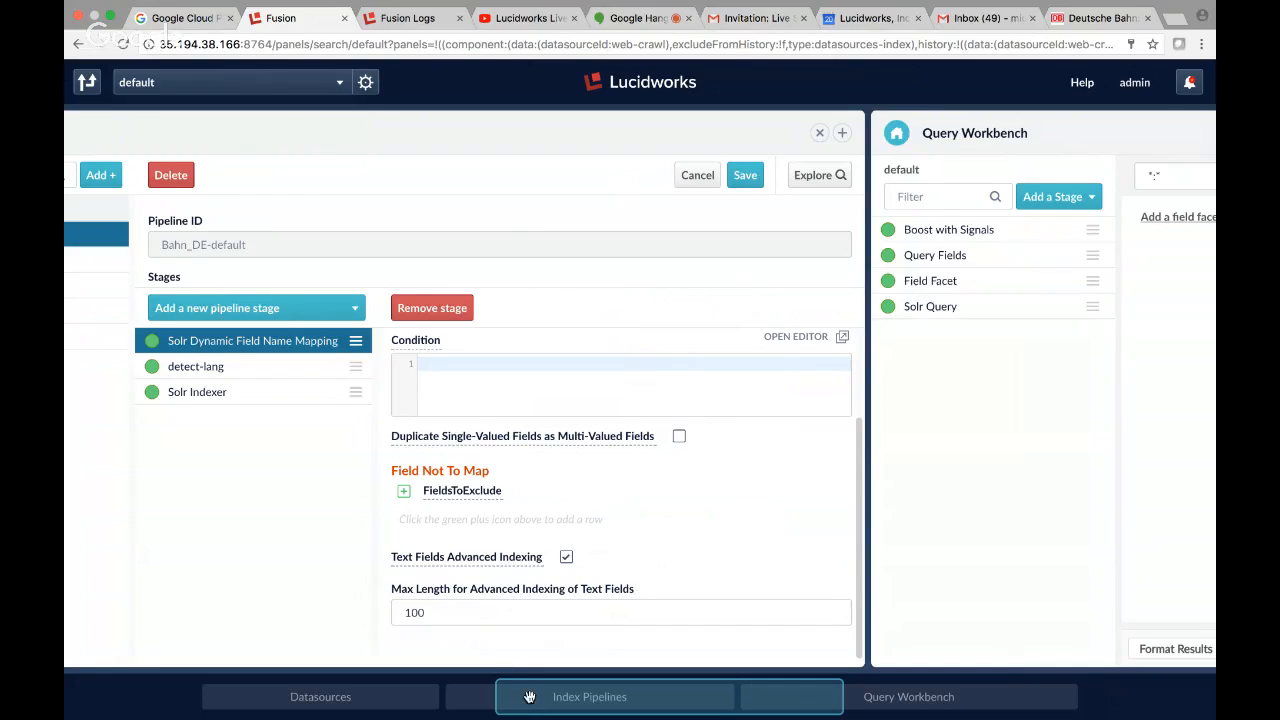
# Clear all indexed documents of the web-crawl datasource.
pyautogui.click(330, 708)
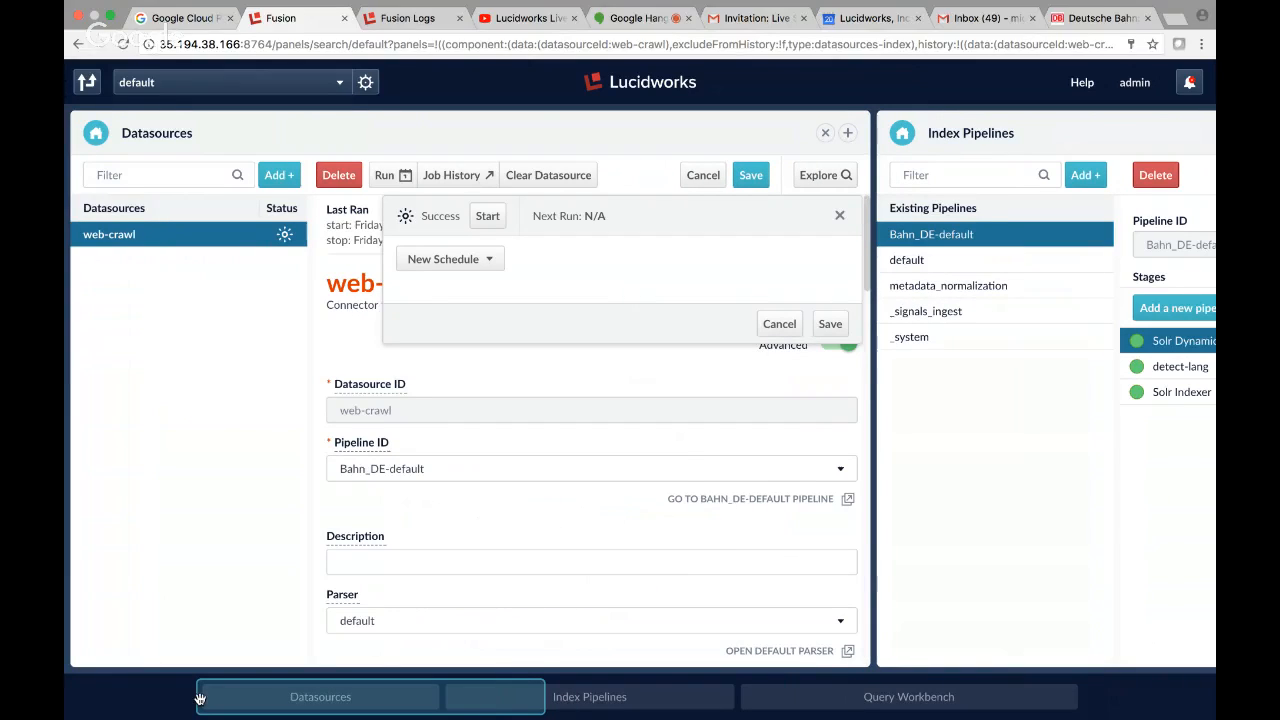
pyautogui.click(560, 176)
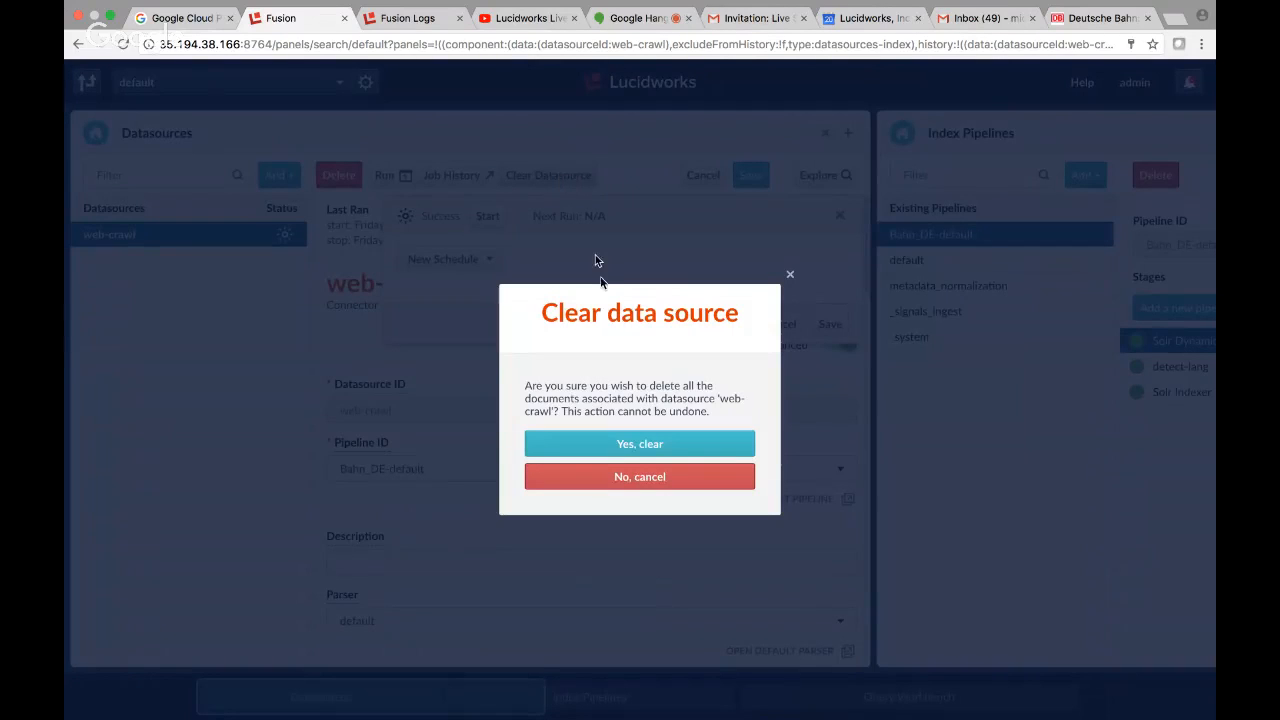
pyautogui.click(633, 450)
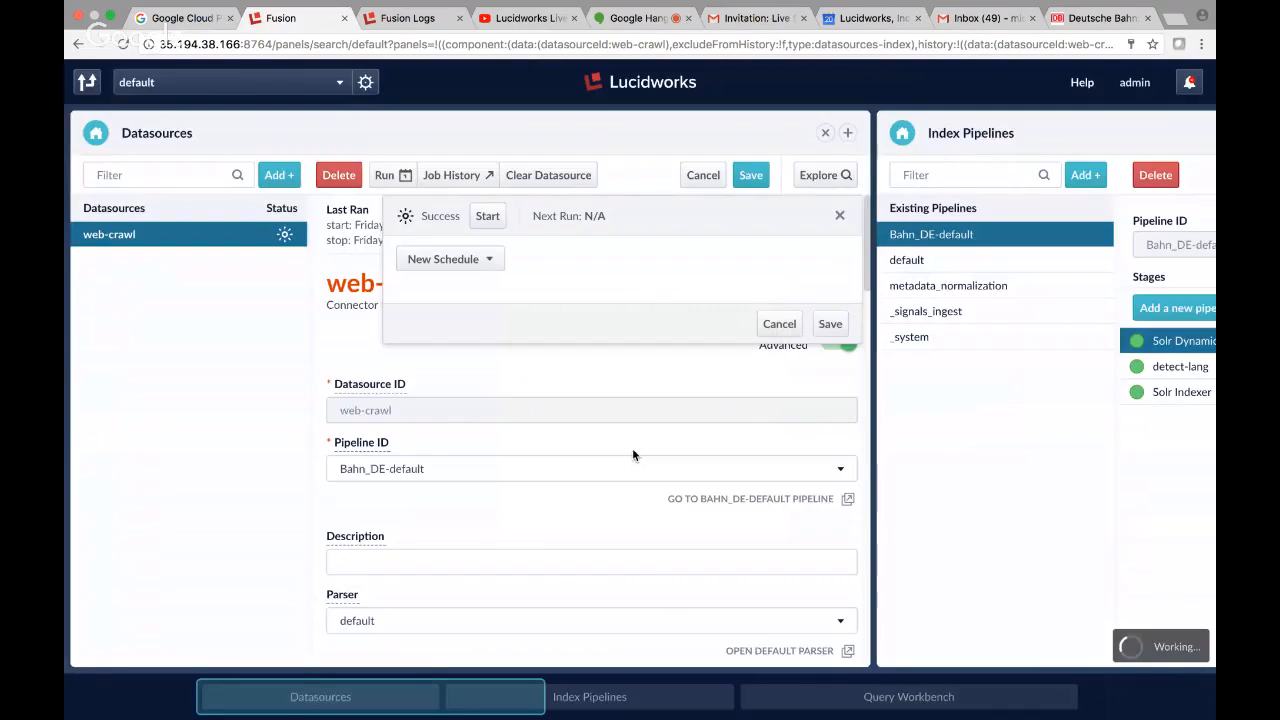
# Save the Solr Dynamic Field Name Mapping stage and switch the Query Workbench panel back to Home.
pyautogui.click(673, 707)
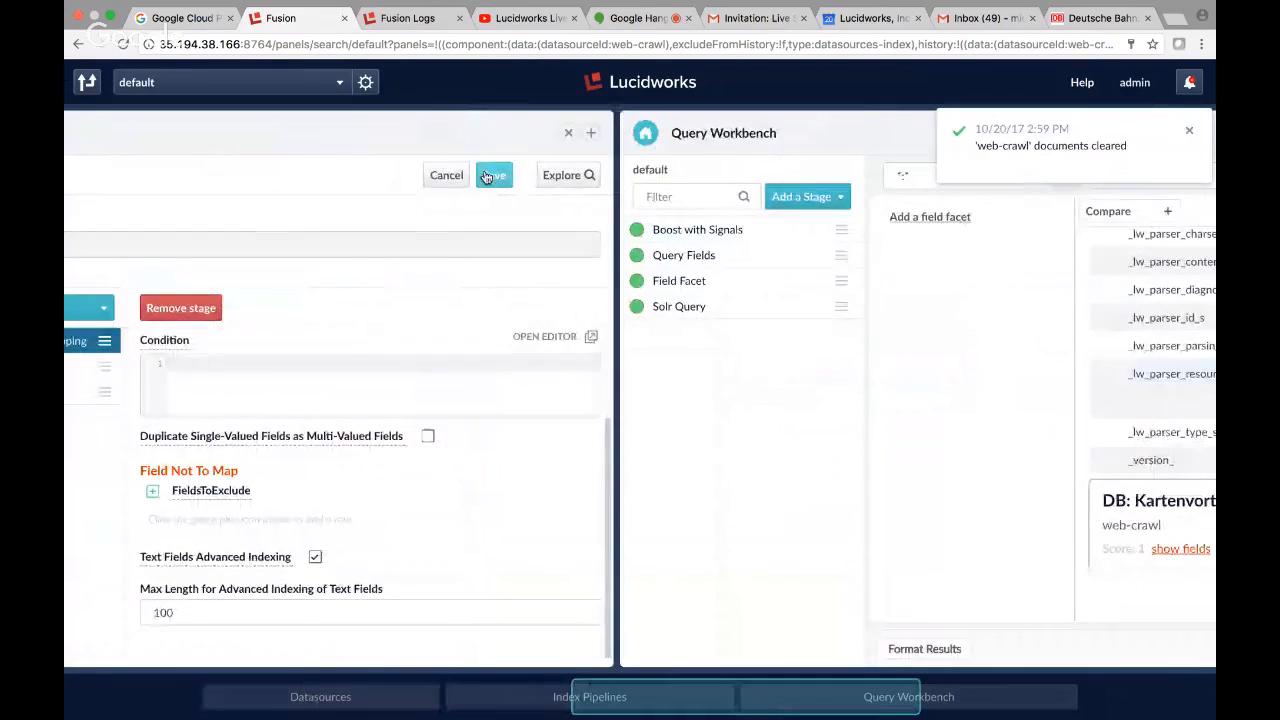
pyautogui.click(488, 176)
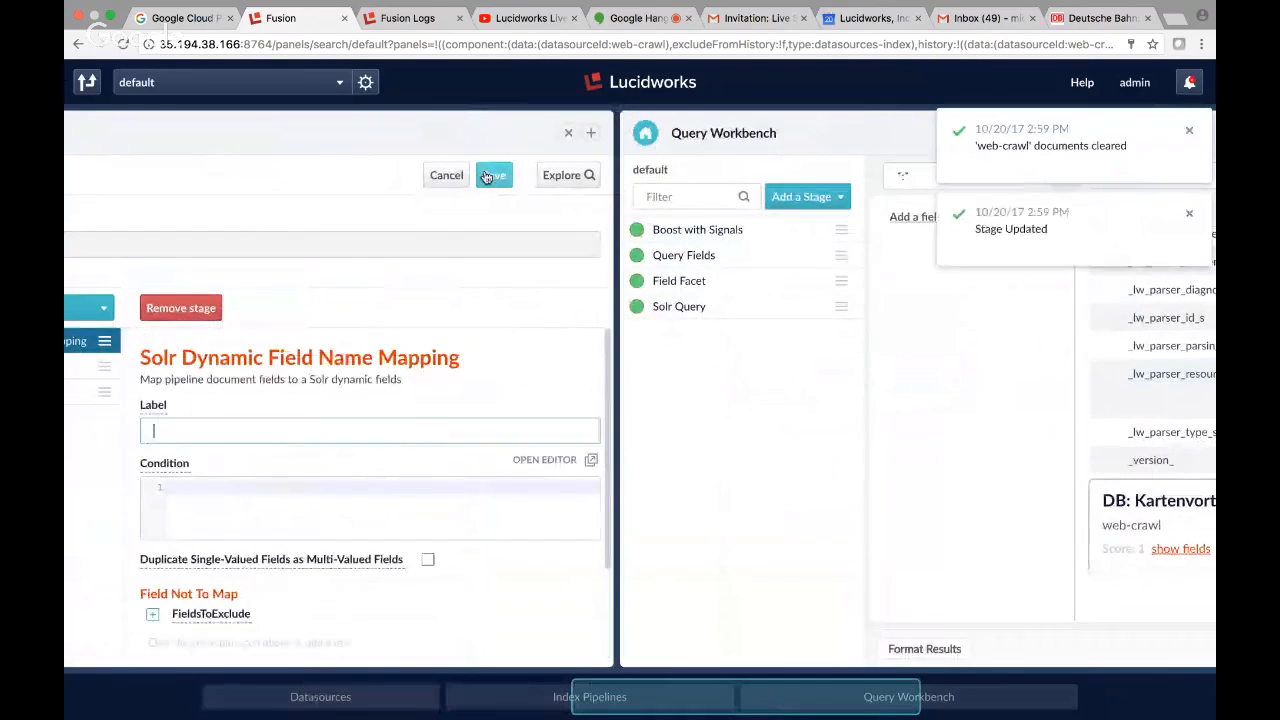
pyautogui.click(643, 135)
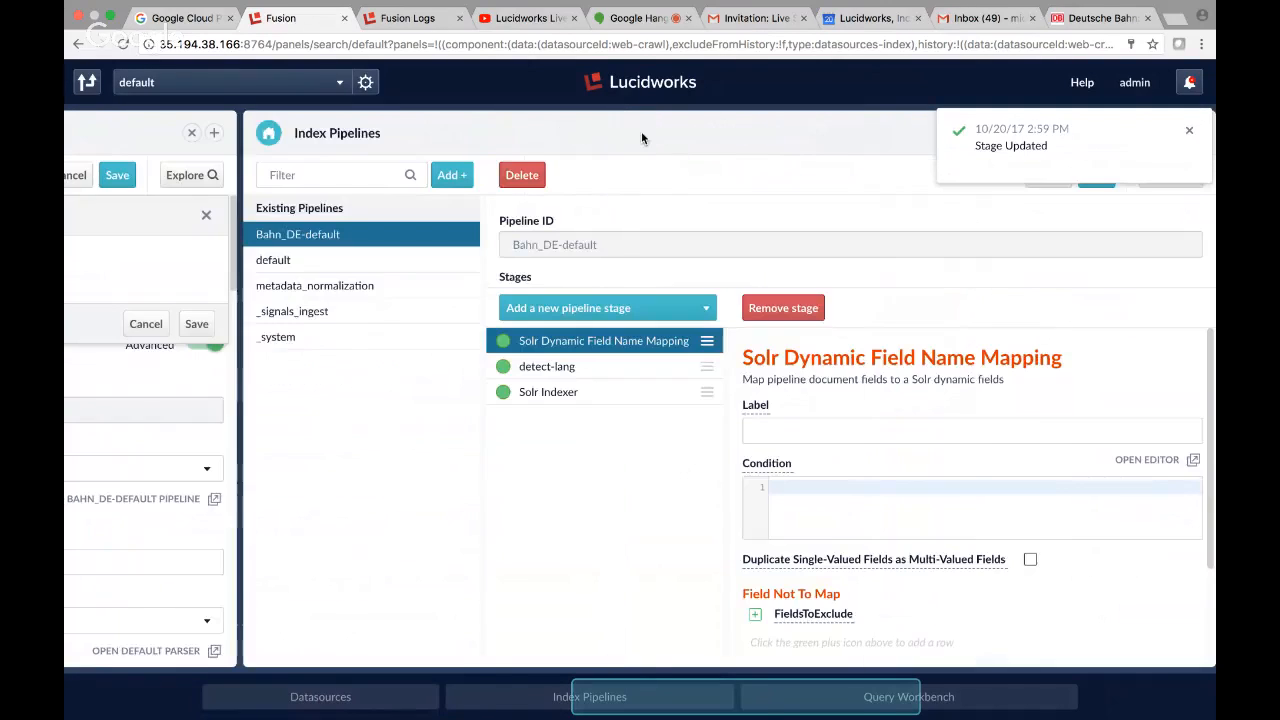
# Replace the Index Pipelines panel with the Index Workbench, close the extra Home panel and load the web-crawl datasource.
pyautogui.click(268, 132)
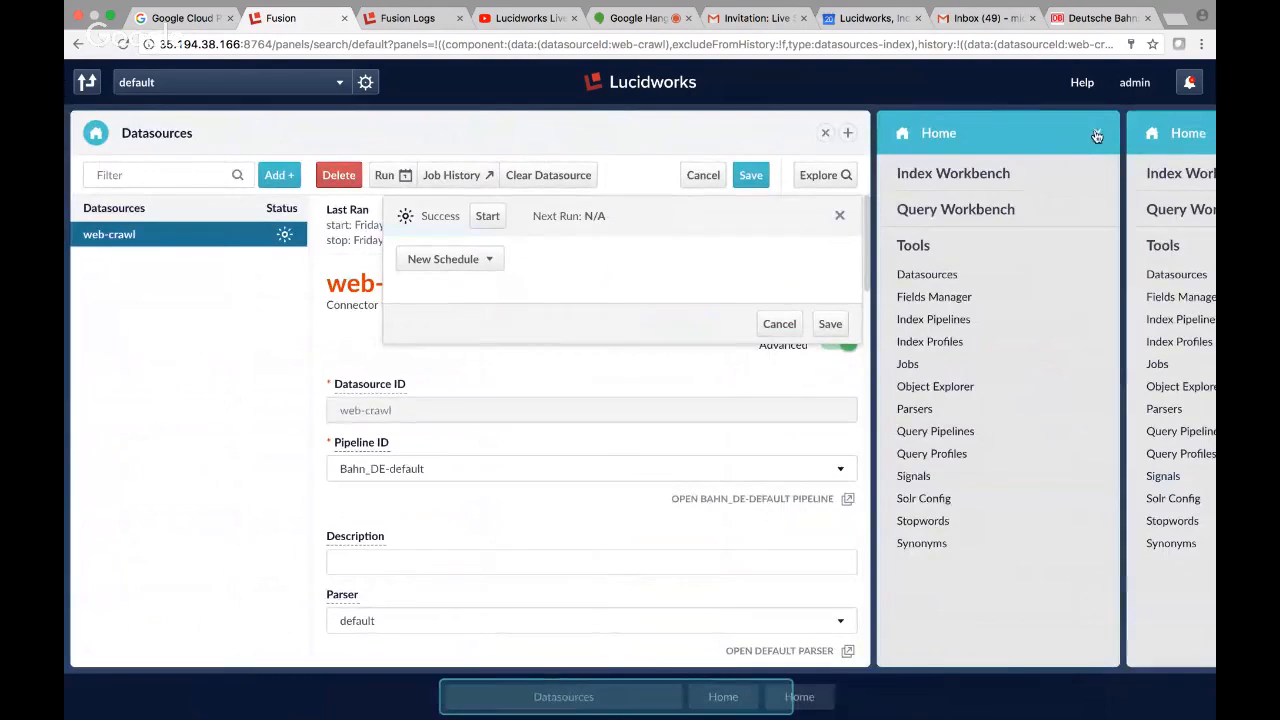
pyautogui.click(1097, 134)
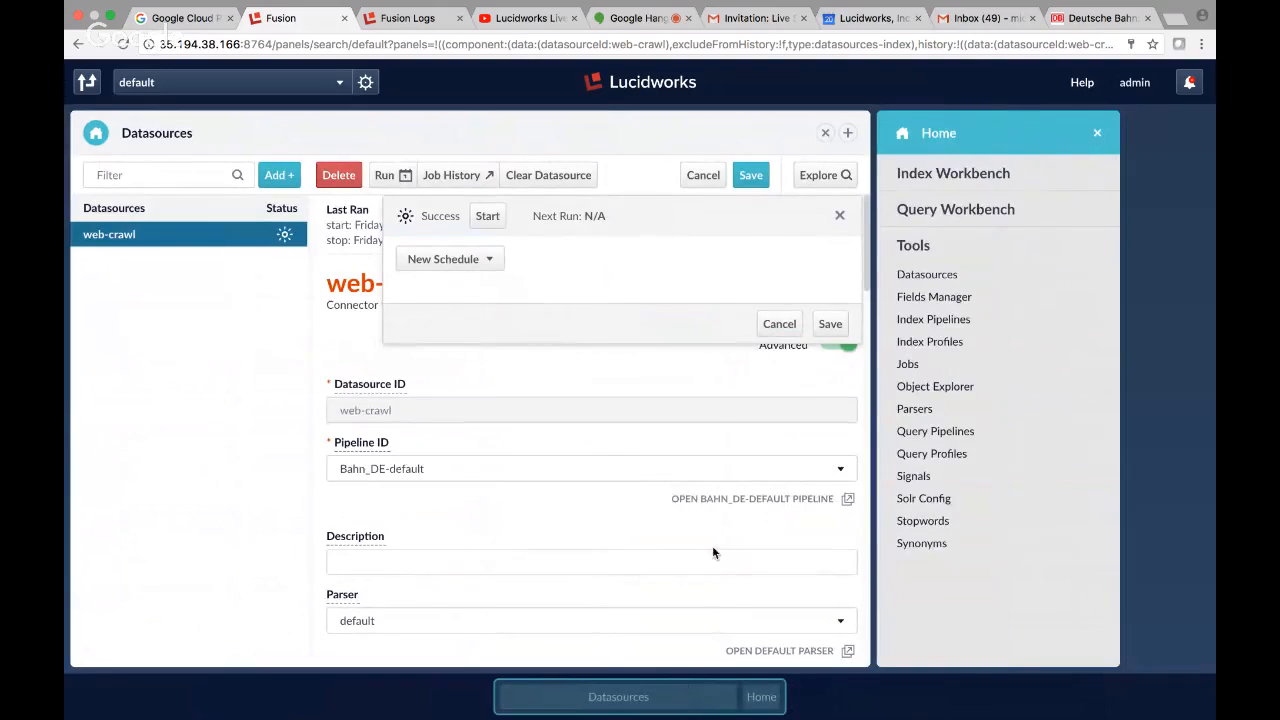
pyautogui.click(963, 174)
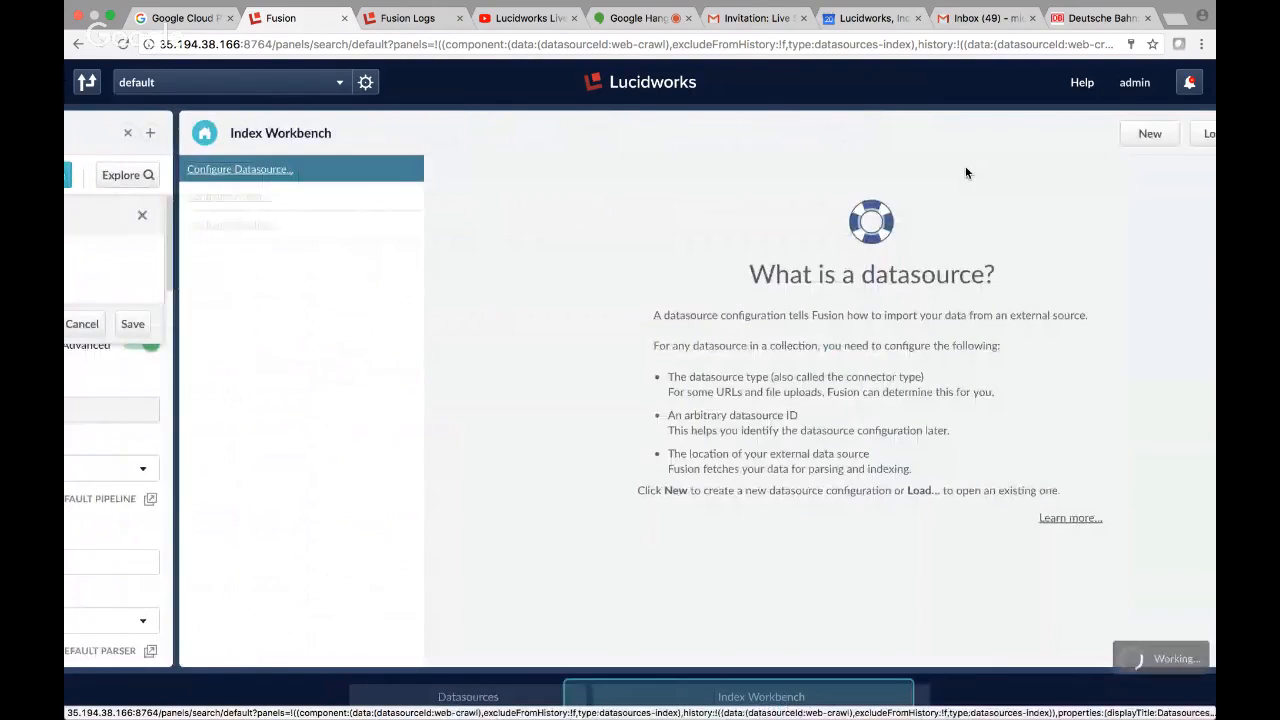
pyautogui.click(175, 170)
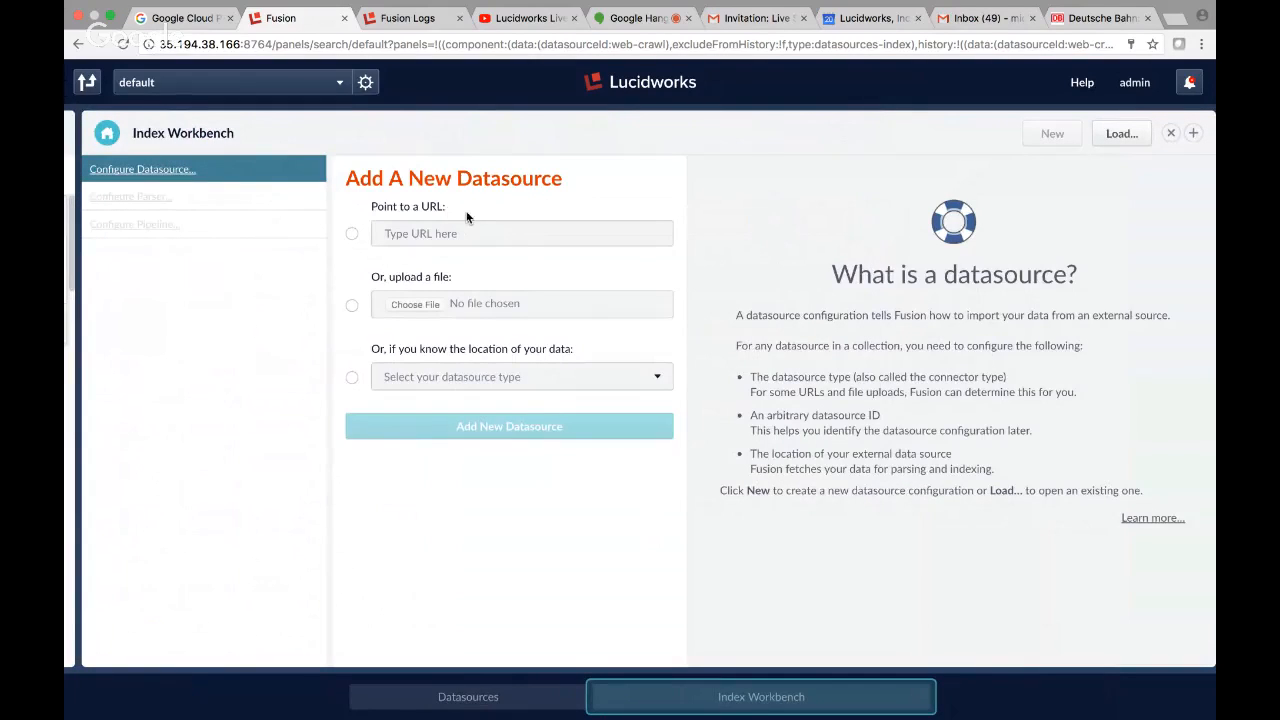
pyautogui.click(1135, 136)
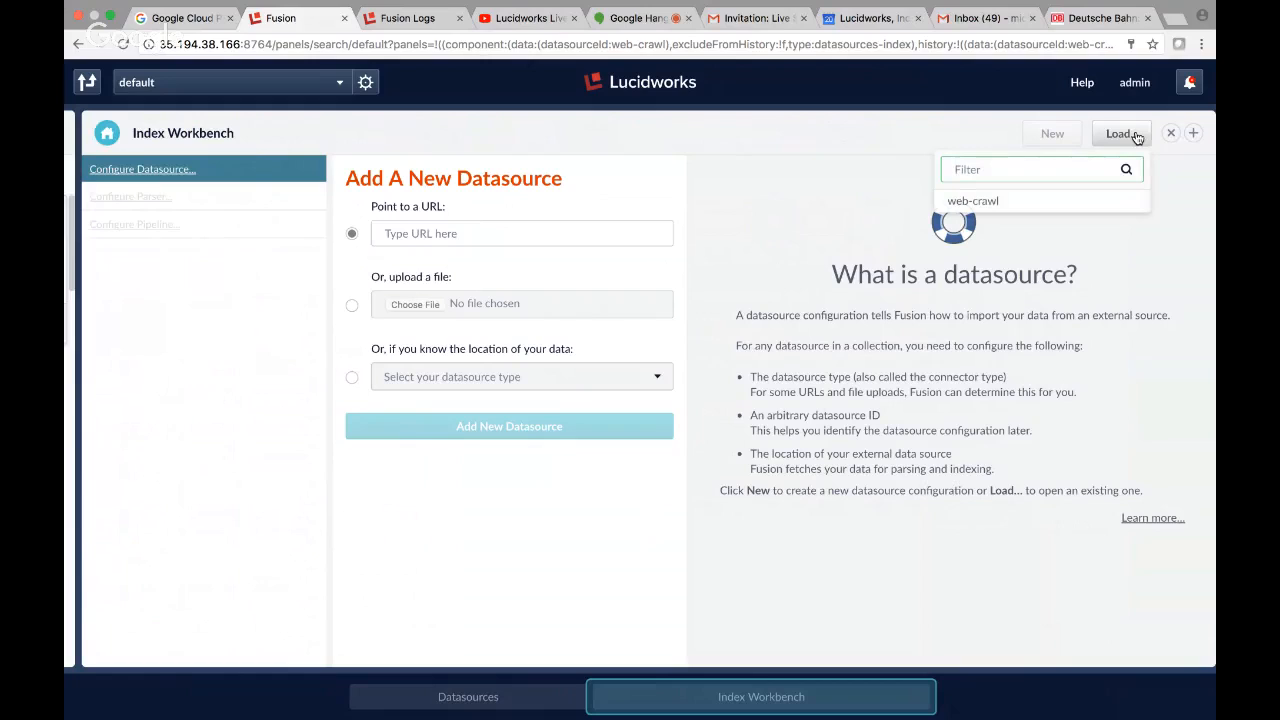
pyautogui.click(972, 201)
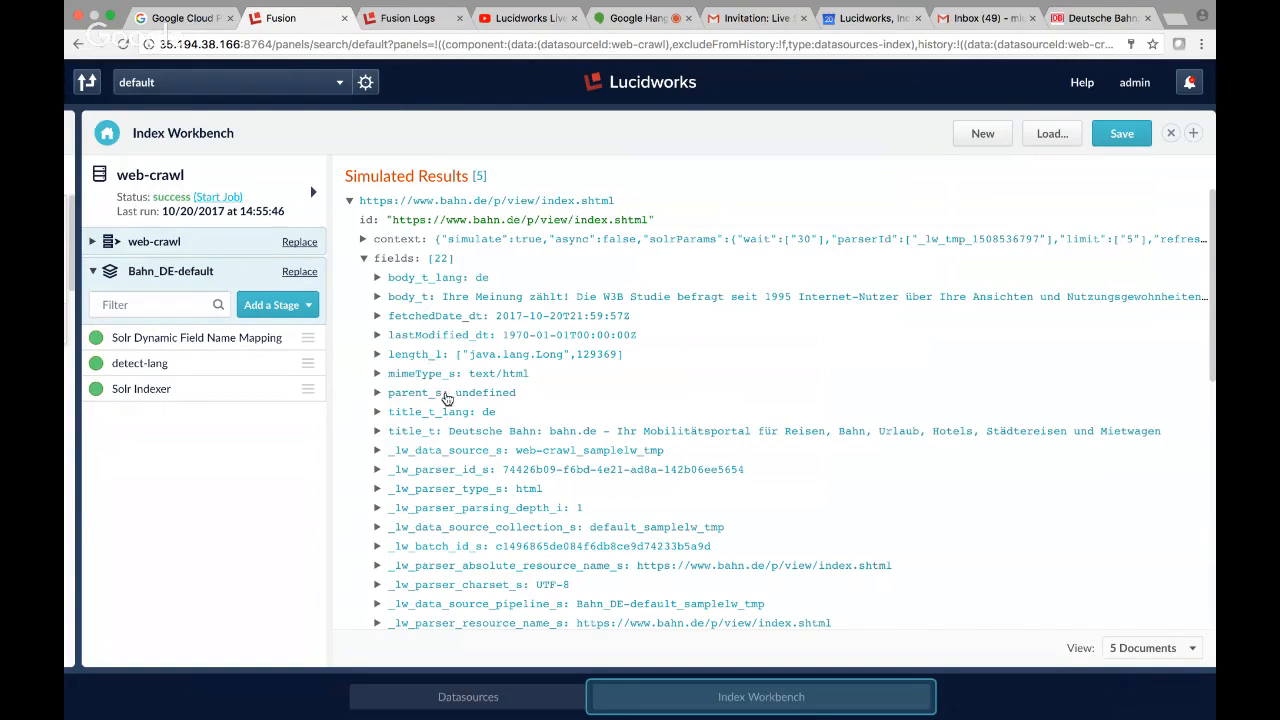
# Review the fields of the first simulated document and open the Bahn_DE-default pipeline's settings.
pyautogui.scroll(-1, 456, 465)
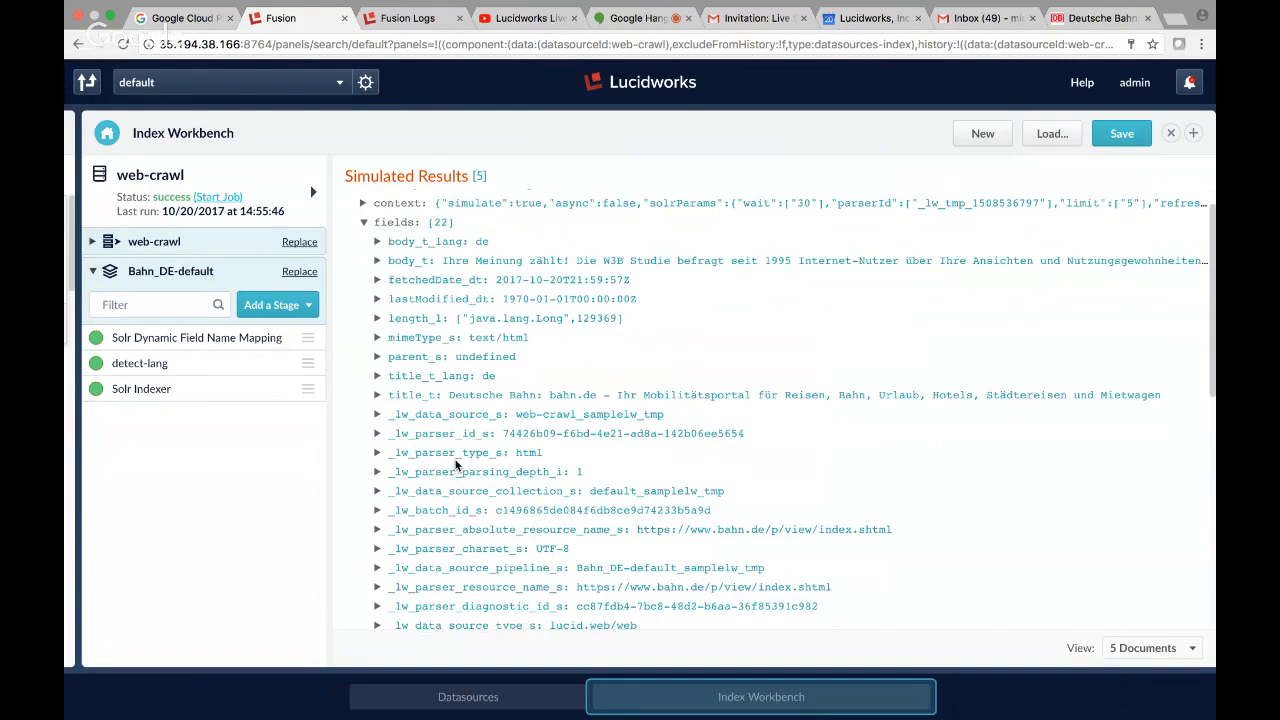
pyautogui.scroll(-1, 456, 465)
pyautogui.scroll(1, 456, 465)
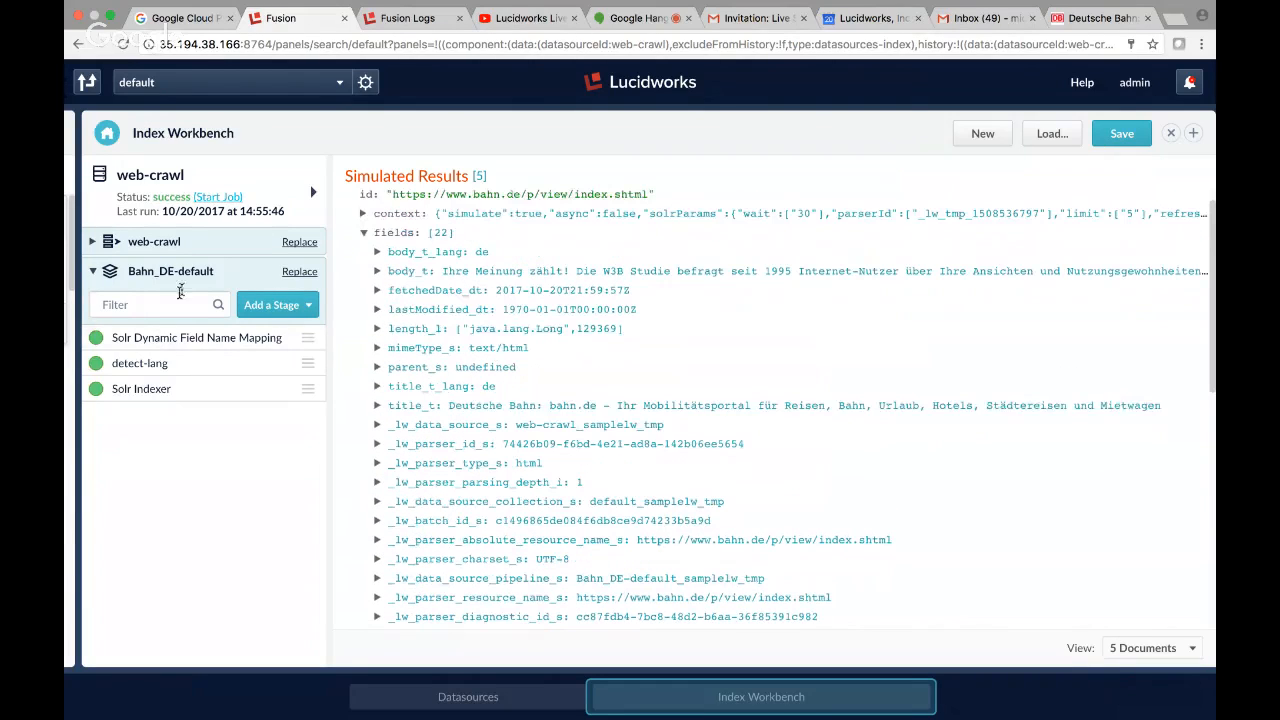
pyautogui.click(240, 276)
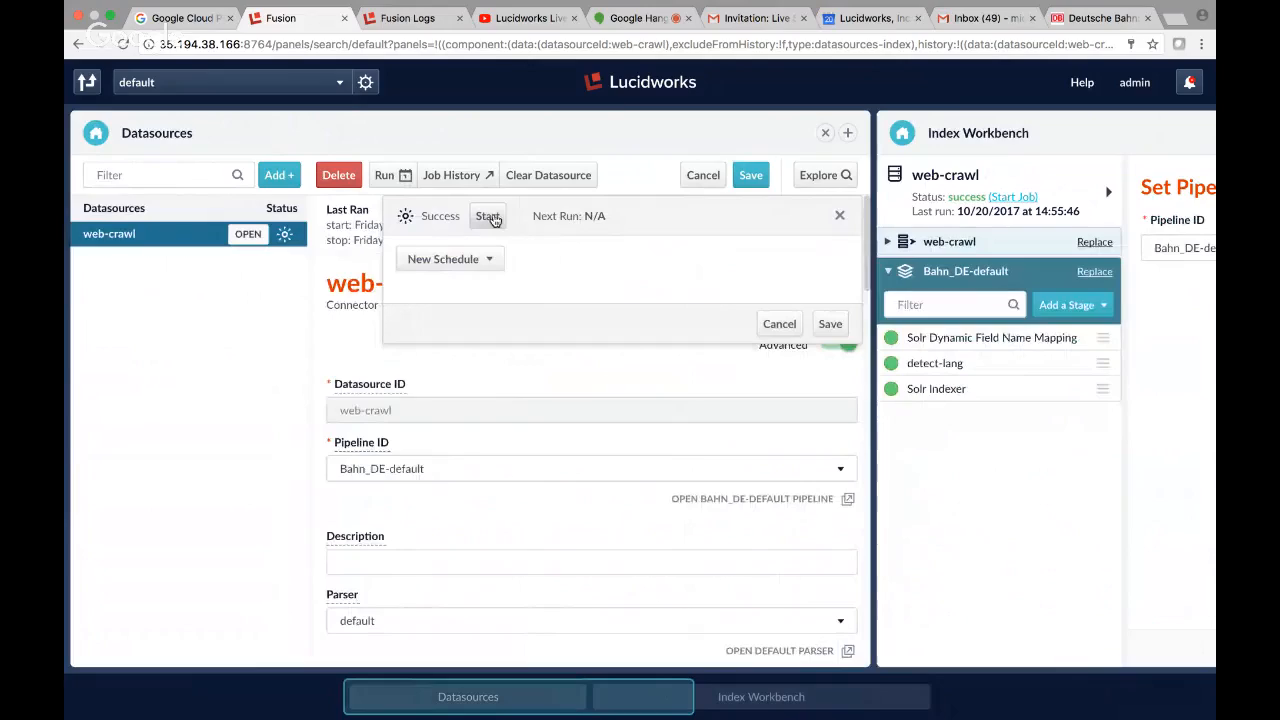
# Clear the indexed documents of the web-crawl datasource and start its crawl job again.
pyautogui.click(546, 178)
pyautogui.click(624, 447)
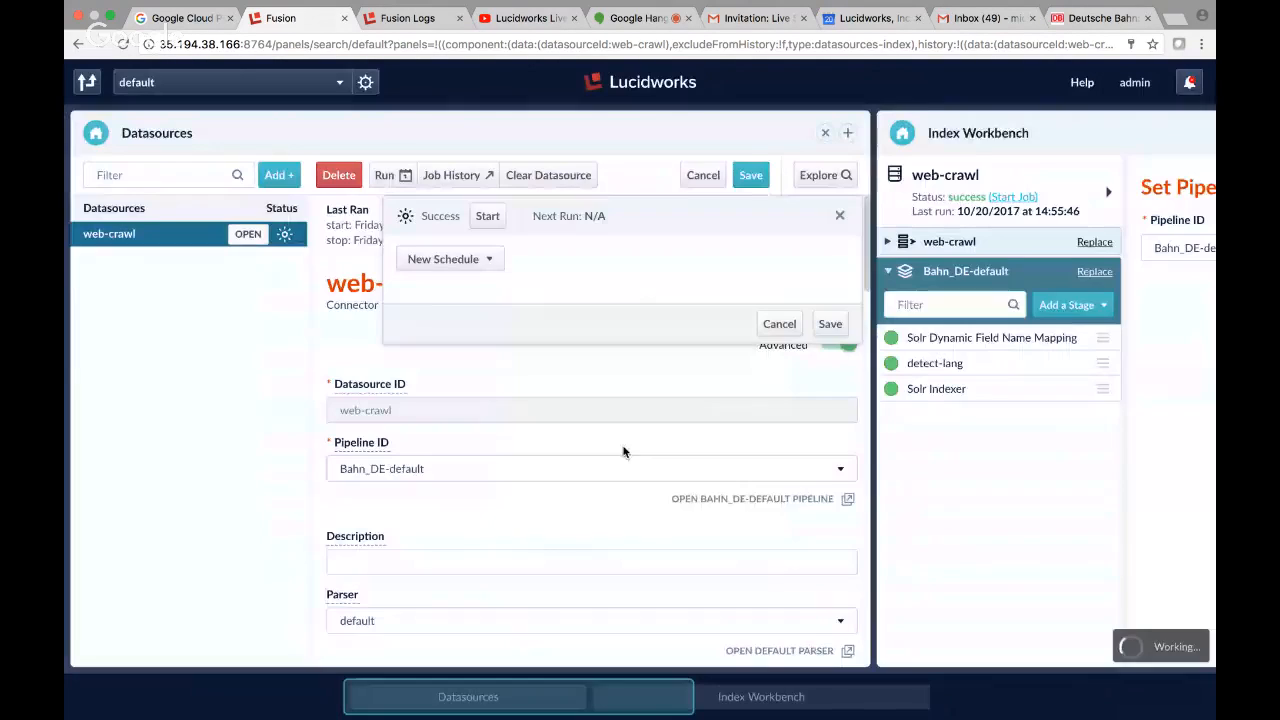
pyautogui.click(485, 218)
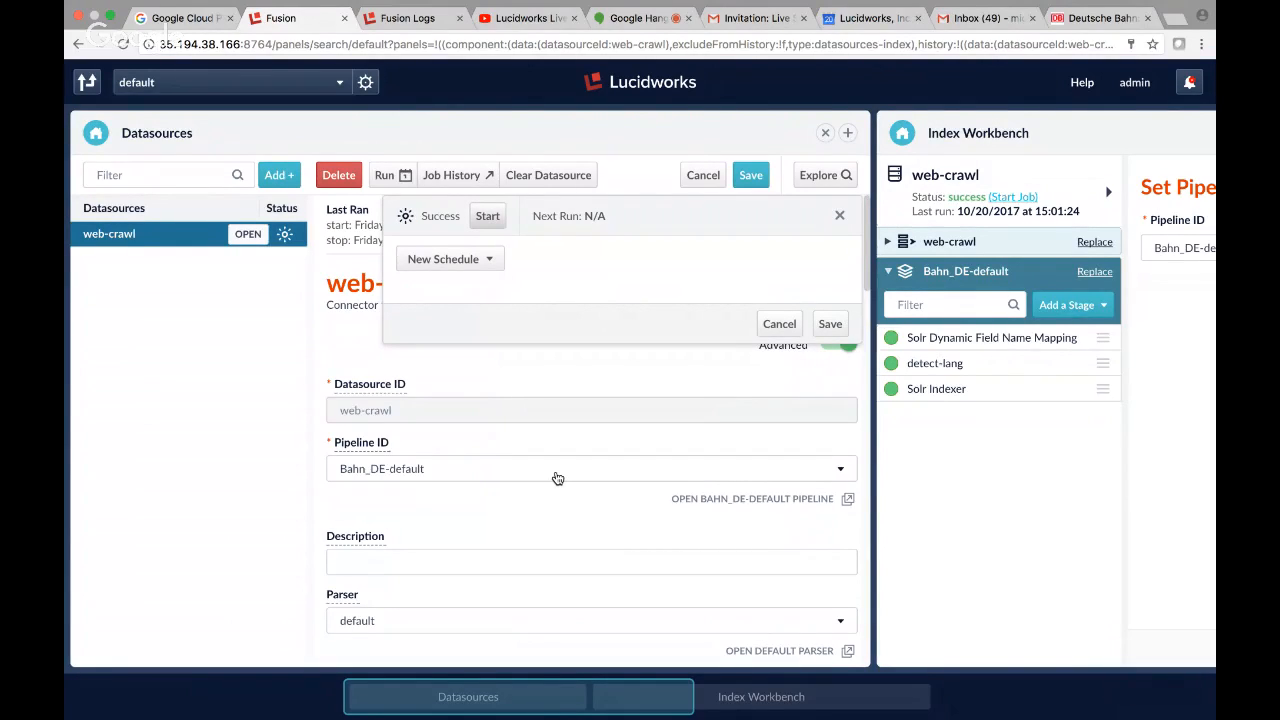
pyautogui.click(490, 259)
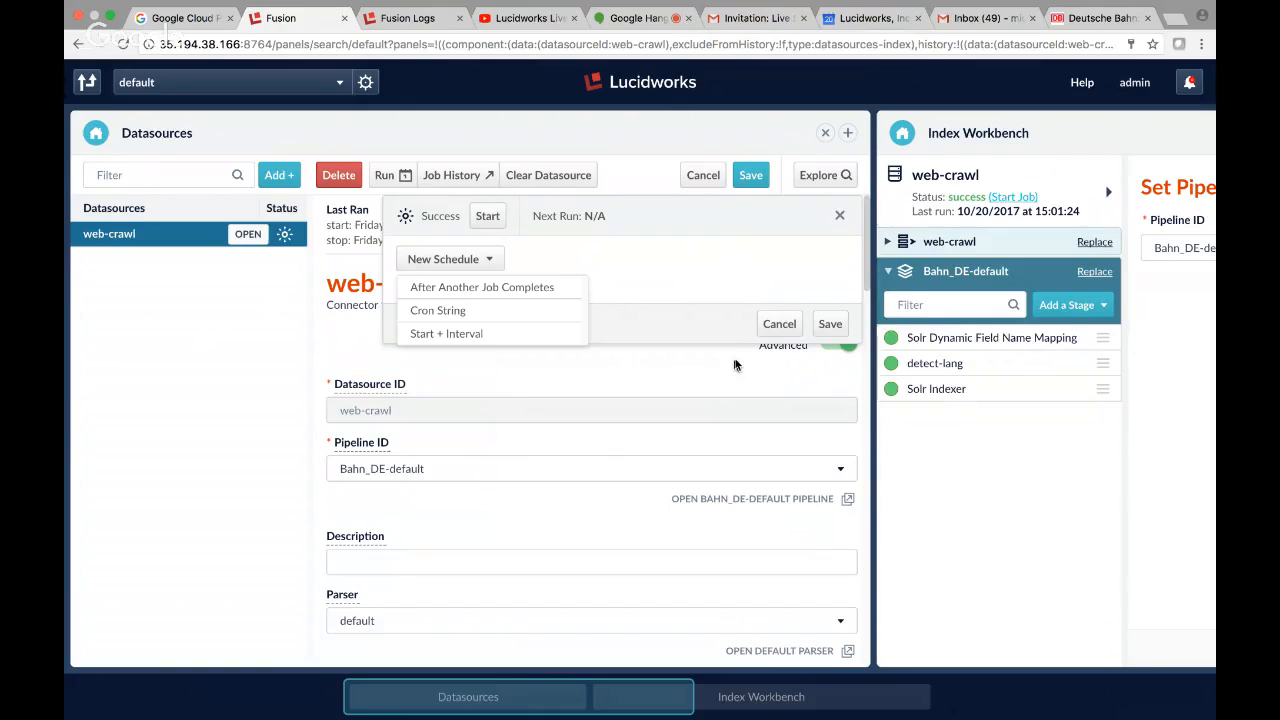
pyautogui.click(688, 373)
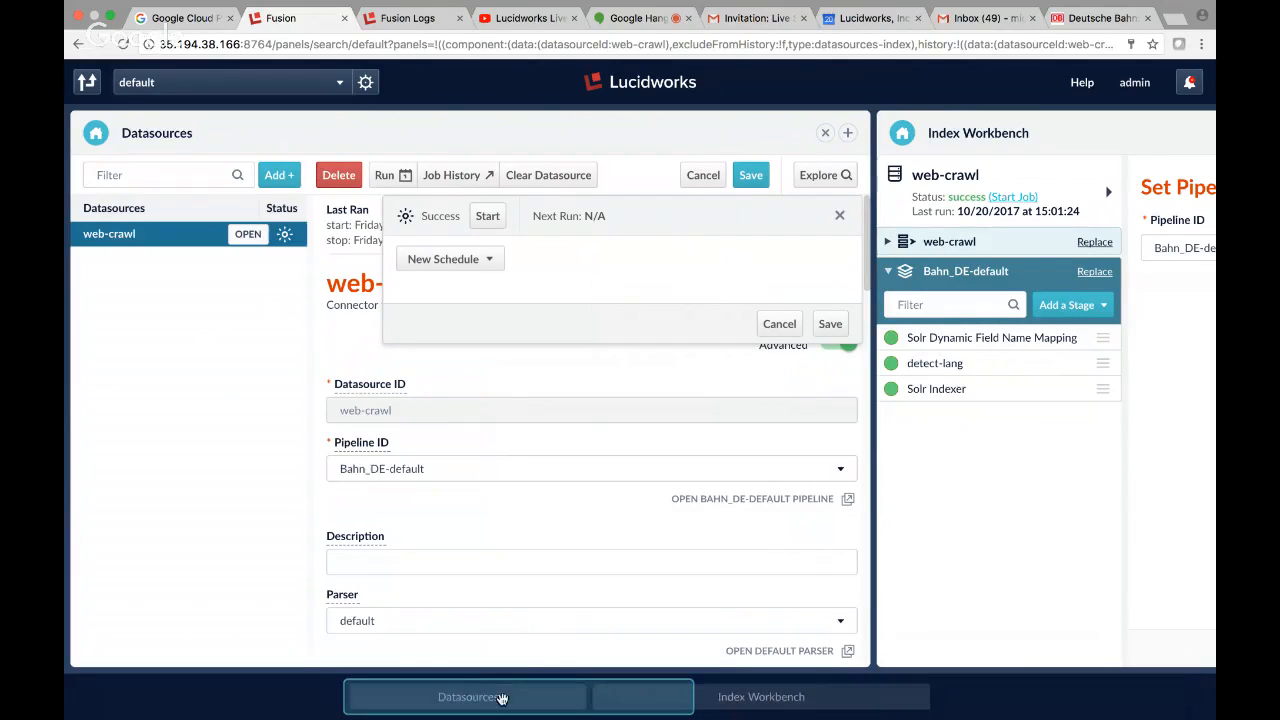
# Replace the Index Workbench panel with the Query Workbench.
pyautogui.moveTo(502, 698); pyautogui.dragTo(848, 698)
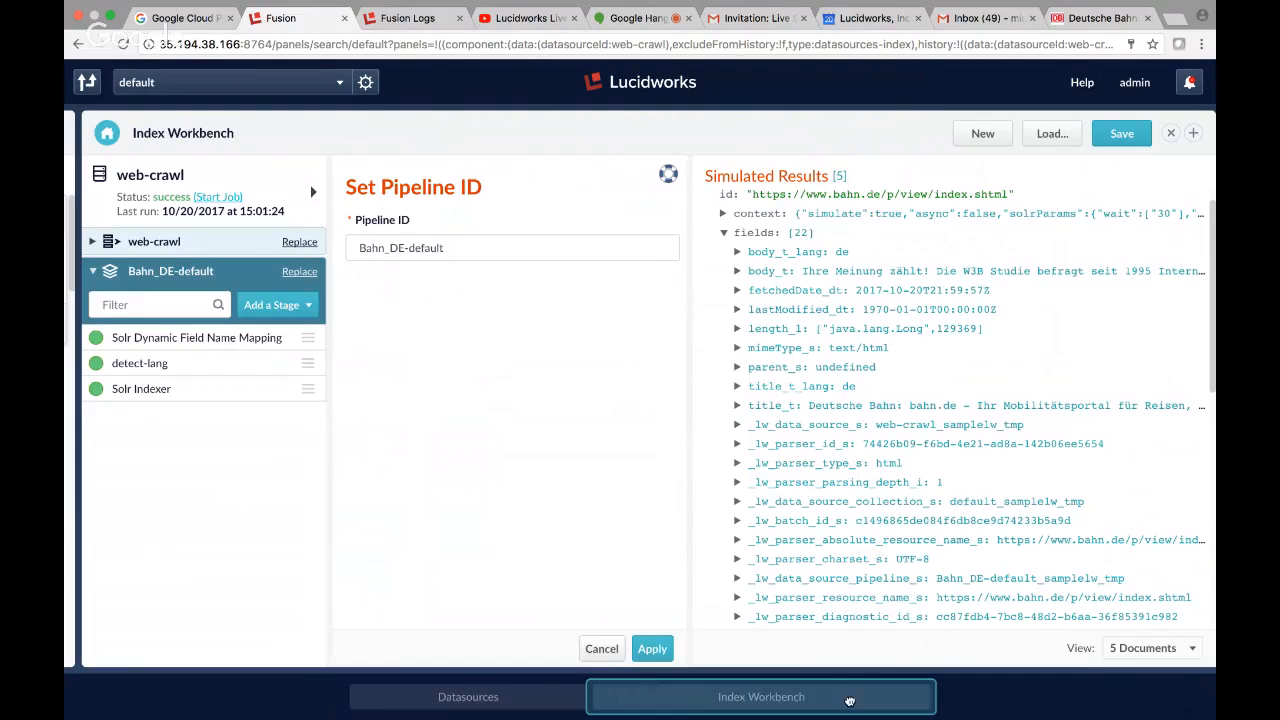
pyautogui.click(104, 133)
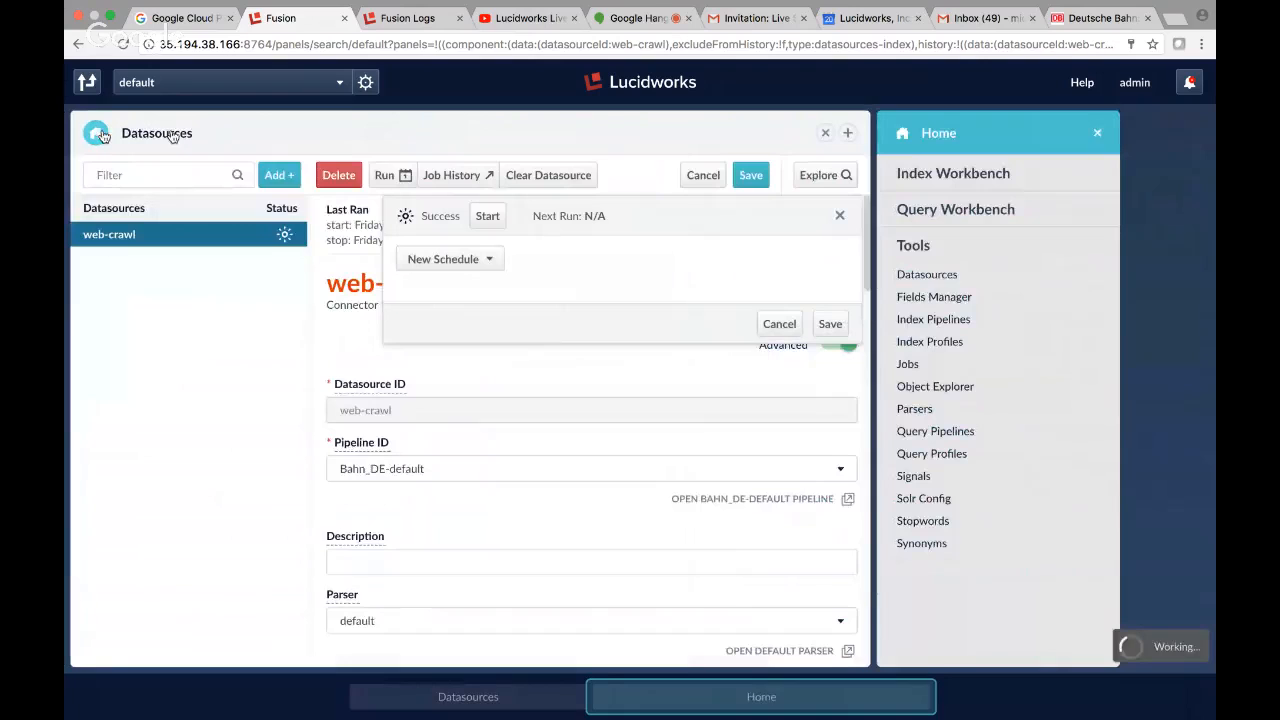
pyautogui.click(1015, 220)
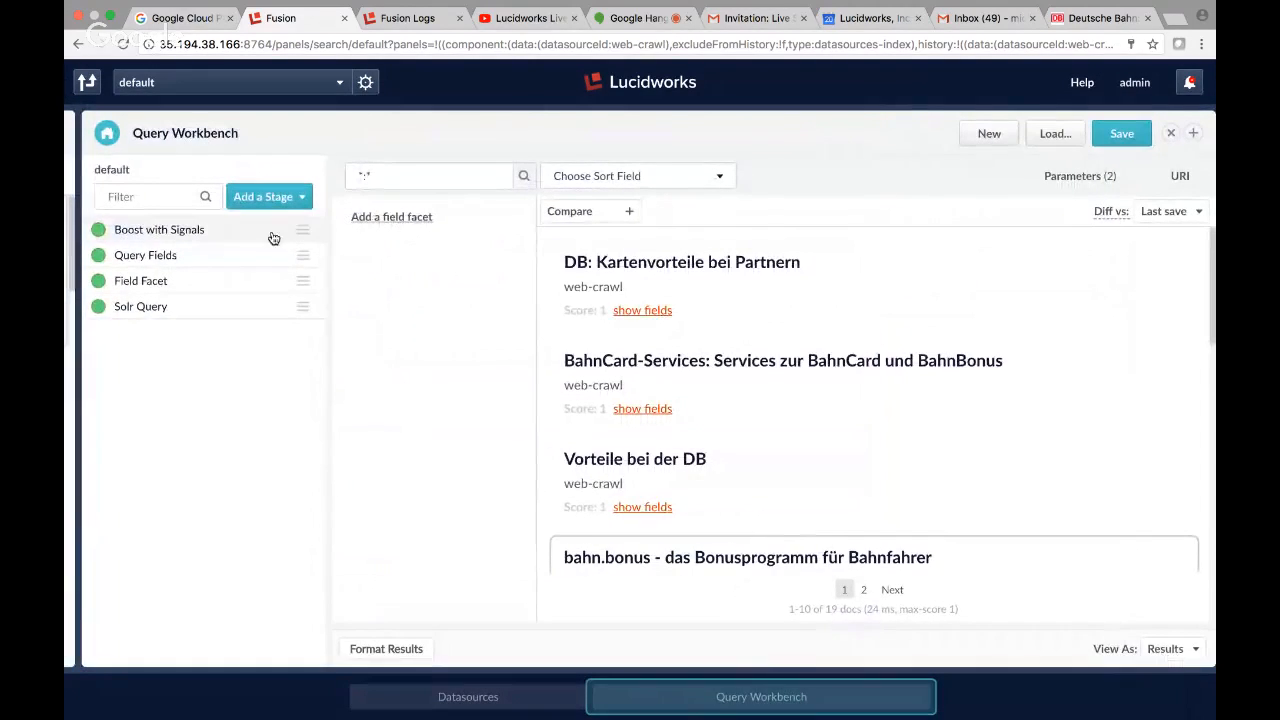
# Search the available facet fields for body and expand the fields of the "DB: Kartenvorteile bei Partnern" result.
pyautogui.click(406, 222)
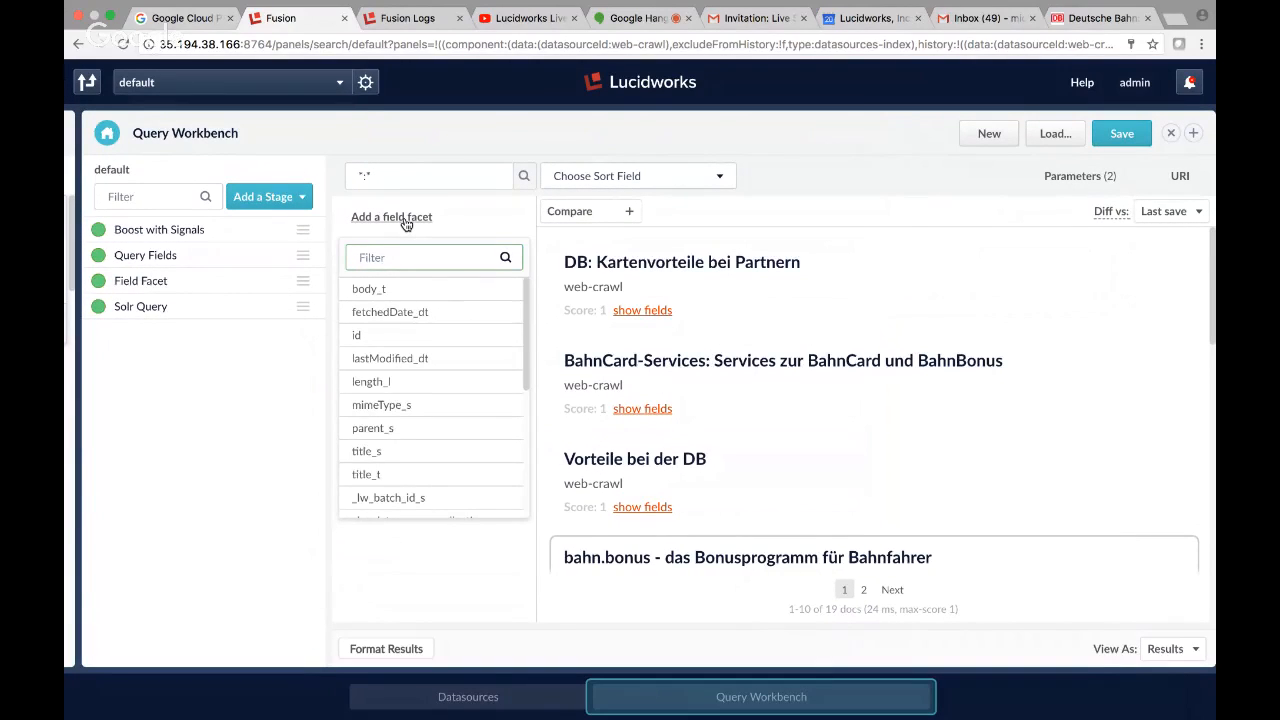
pyautogui.write('body')
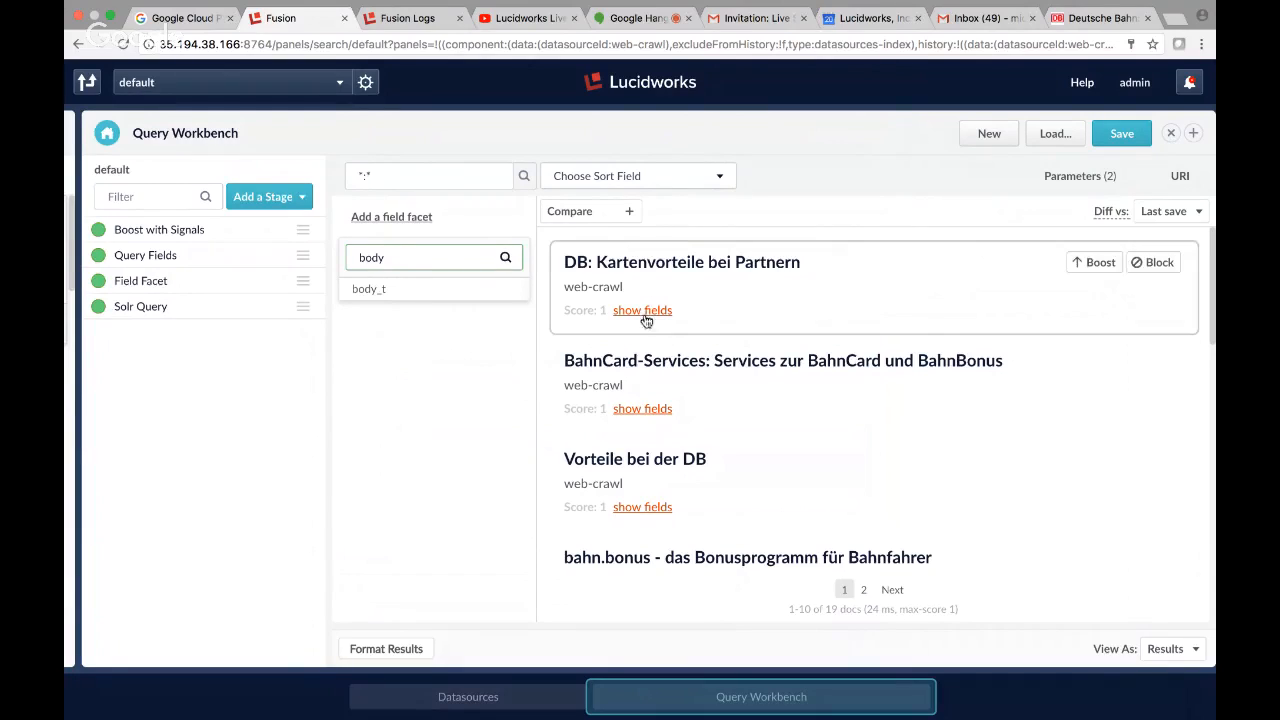
pyautogui.click(416, 403)
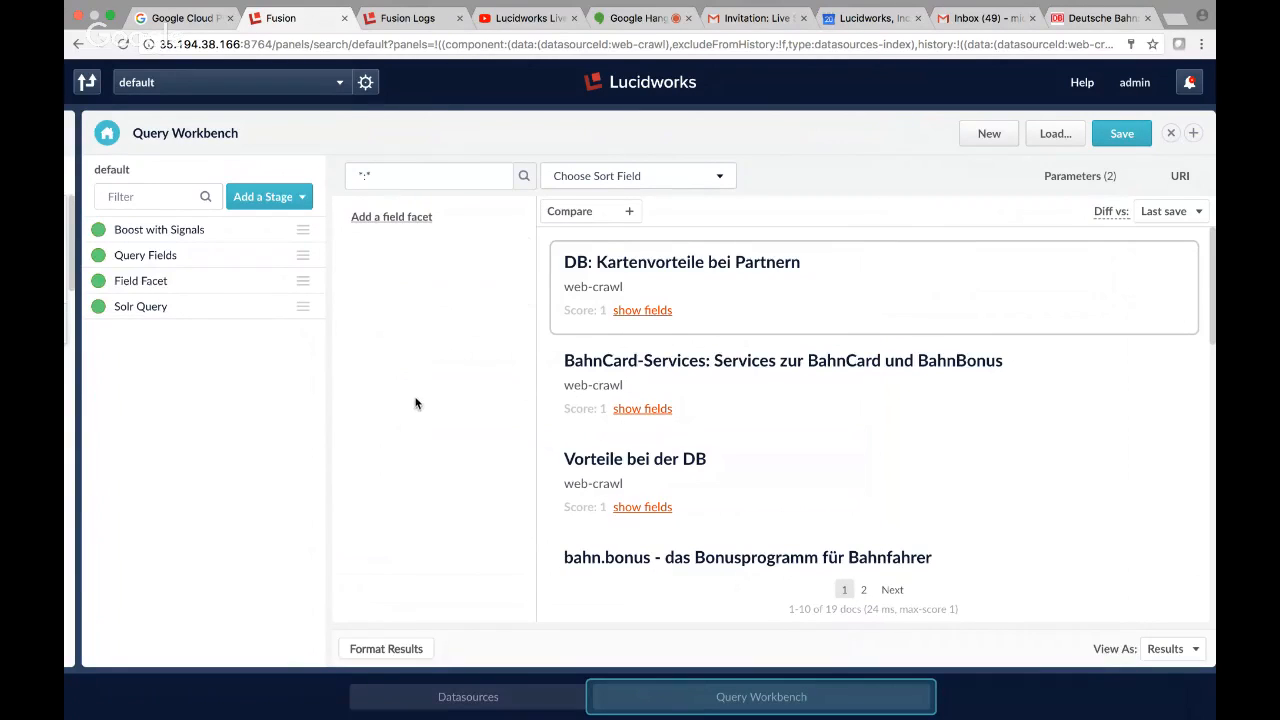
pyautogui.click(660, 312)
pyautogui.scroll(-2, 798, 410)
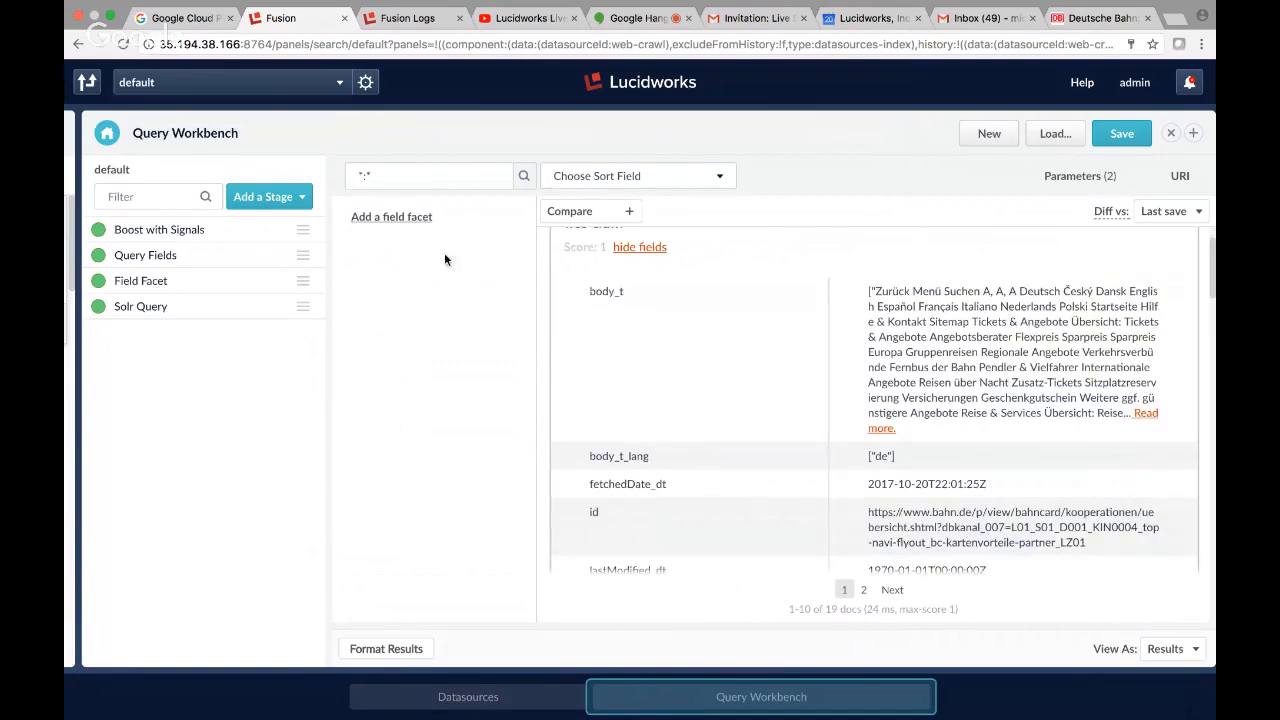
# Search the available facet fields for body_t_lang.
pyautogui.click(416, 218)
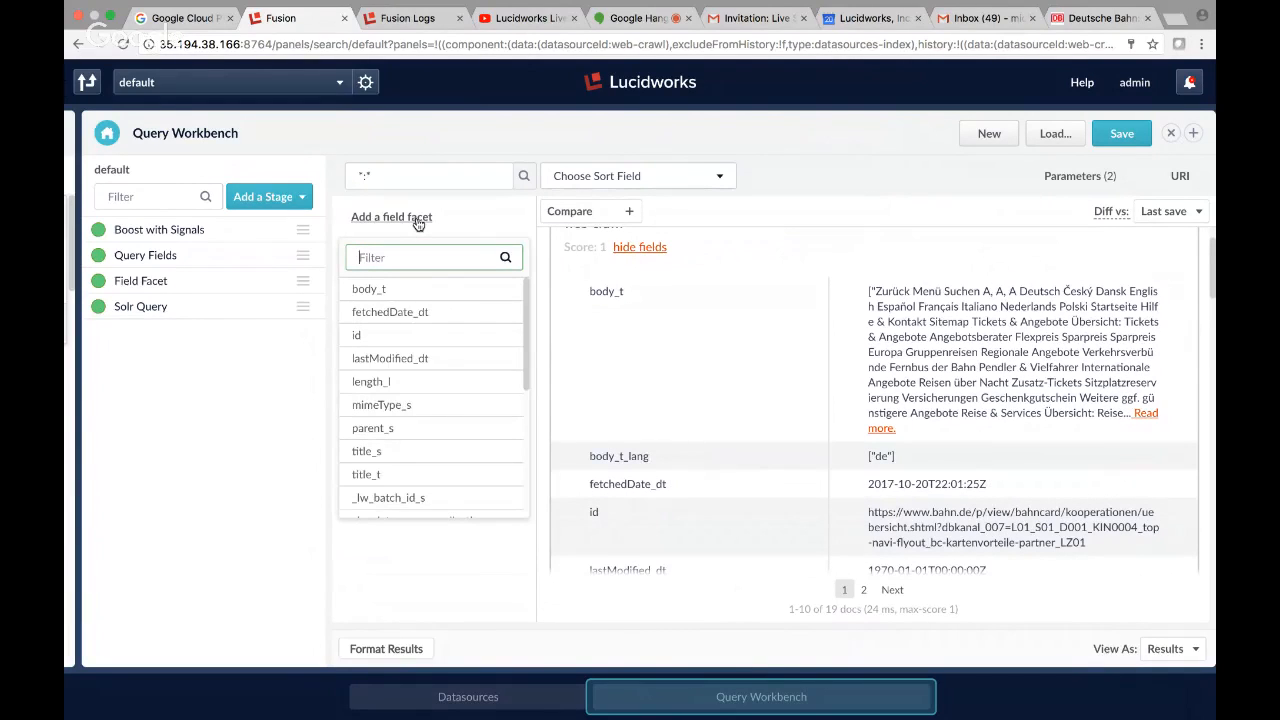
pyautogui.write('body')
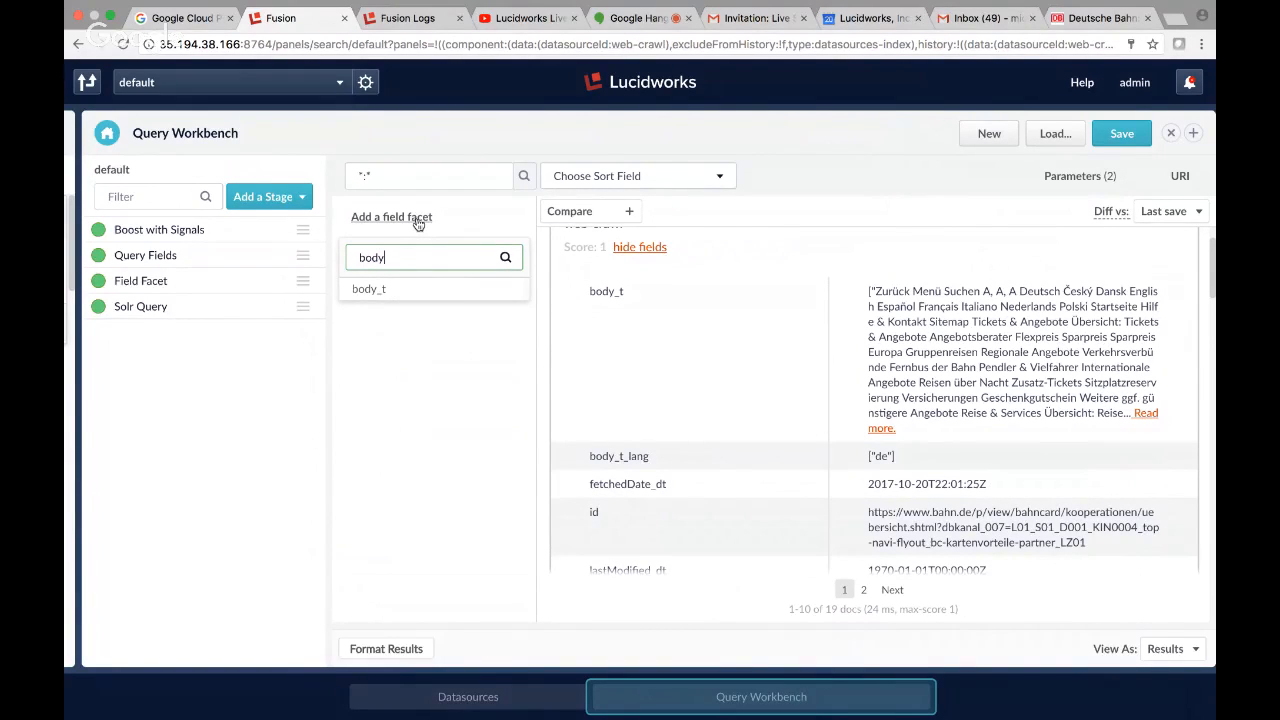
pyautogui.write('_t_lang')
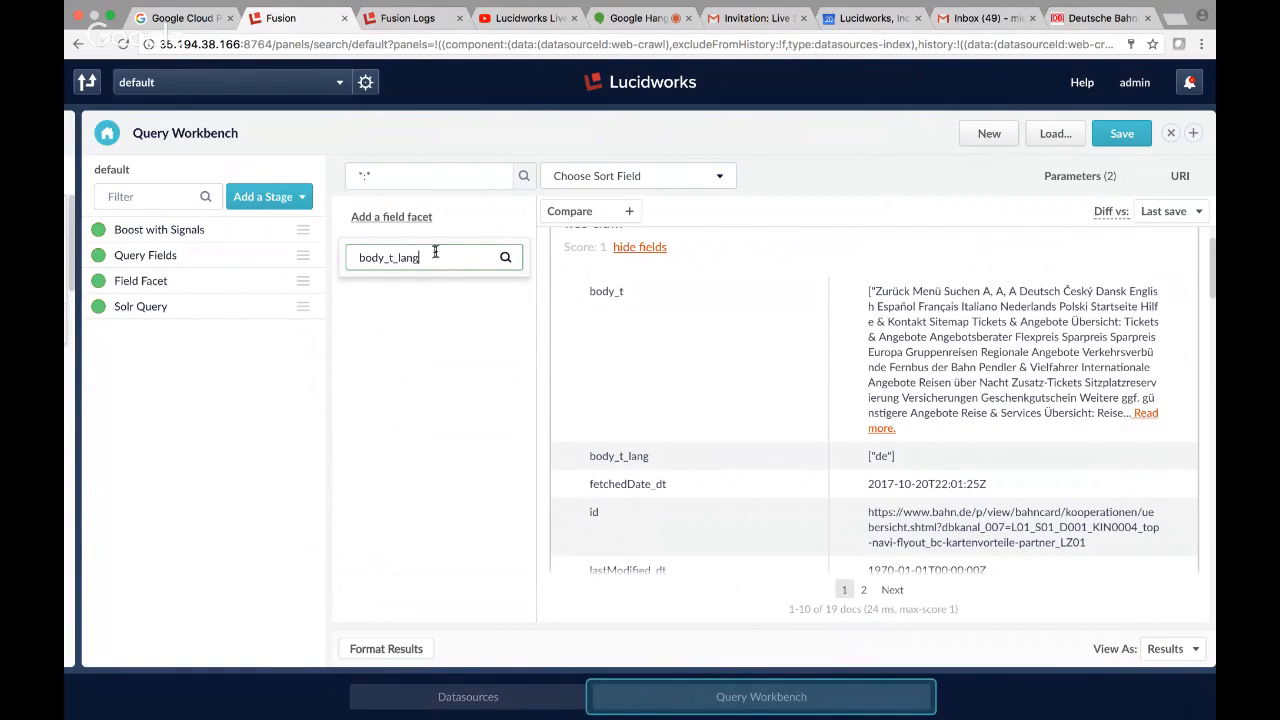
# Add body_t_lang as a facet field sorted by count in the Field Facet stage.
pyautogui.click(152, 282)
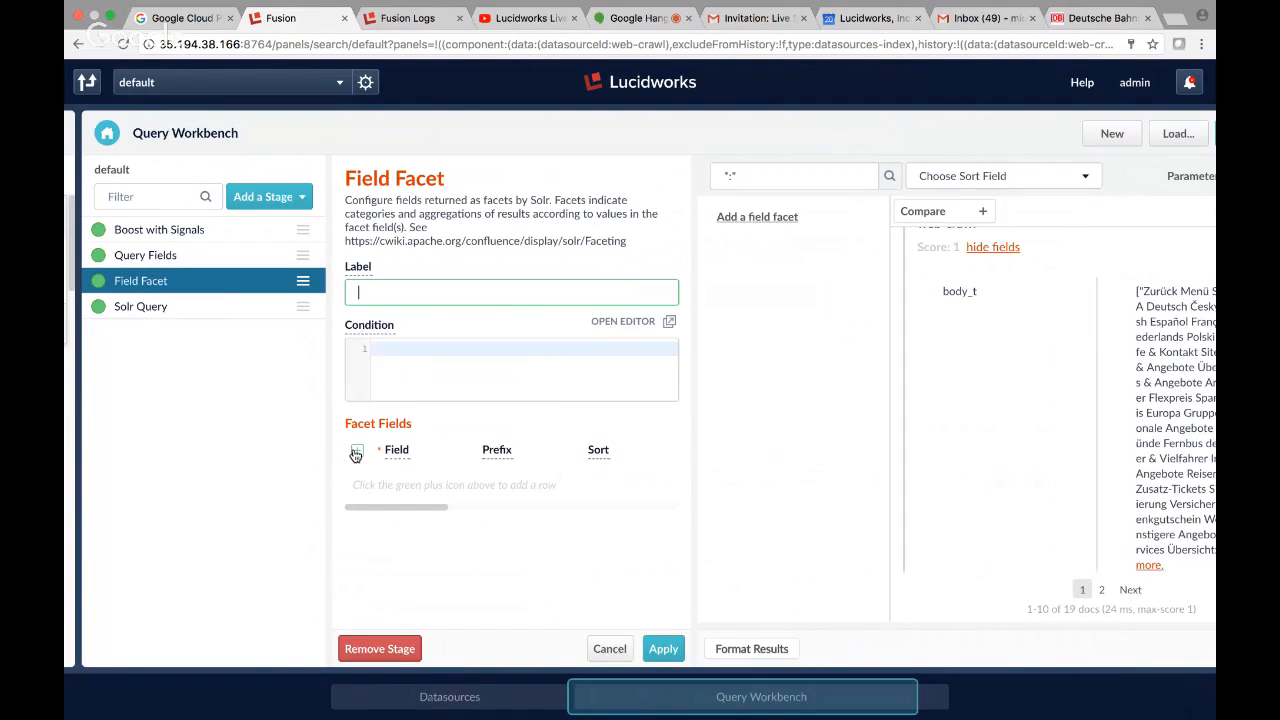
pyautogui.click(356, 451)
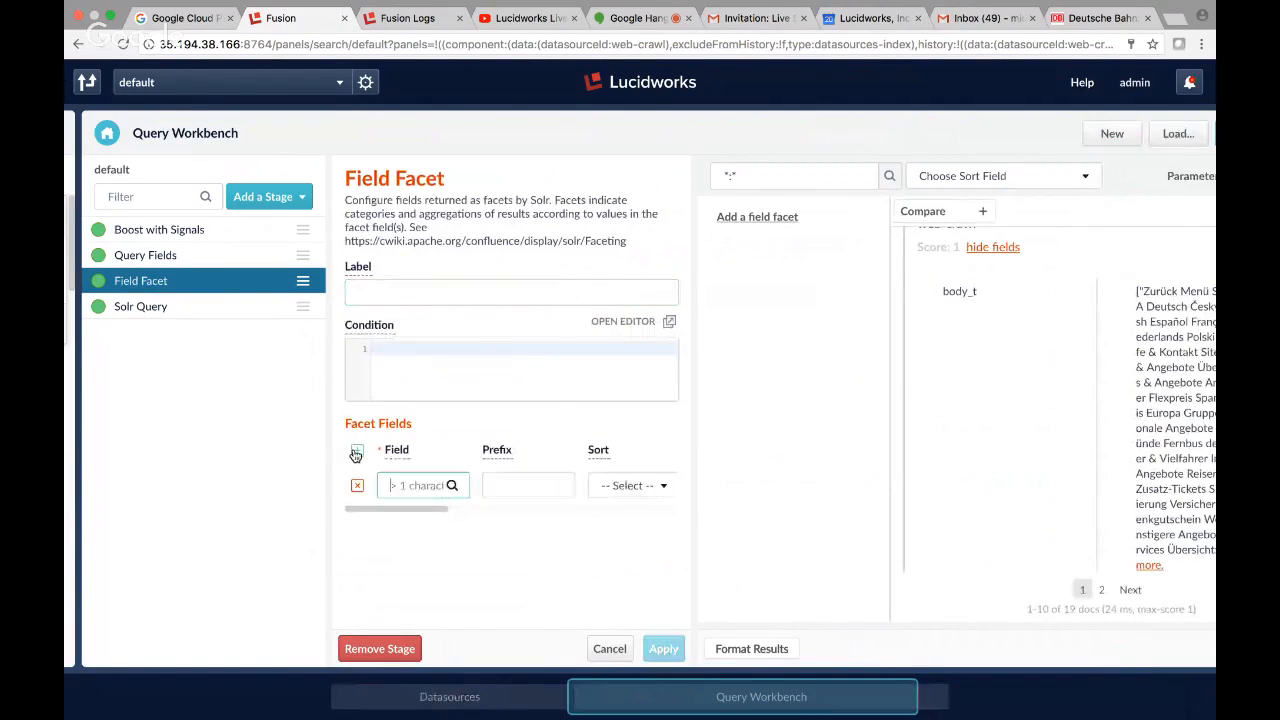
pyautogui.scroll(-3, 1007, 479)
pyautogui.scroll(-1, 1007, 485)
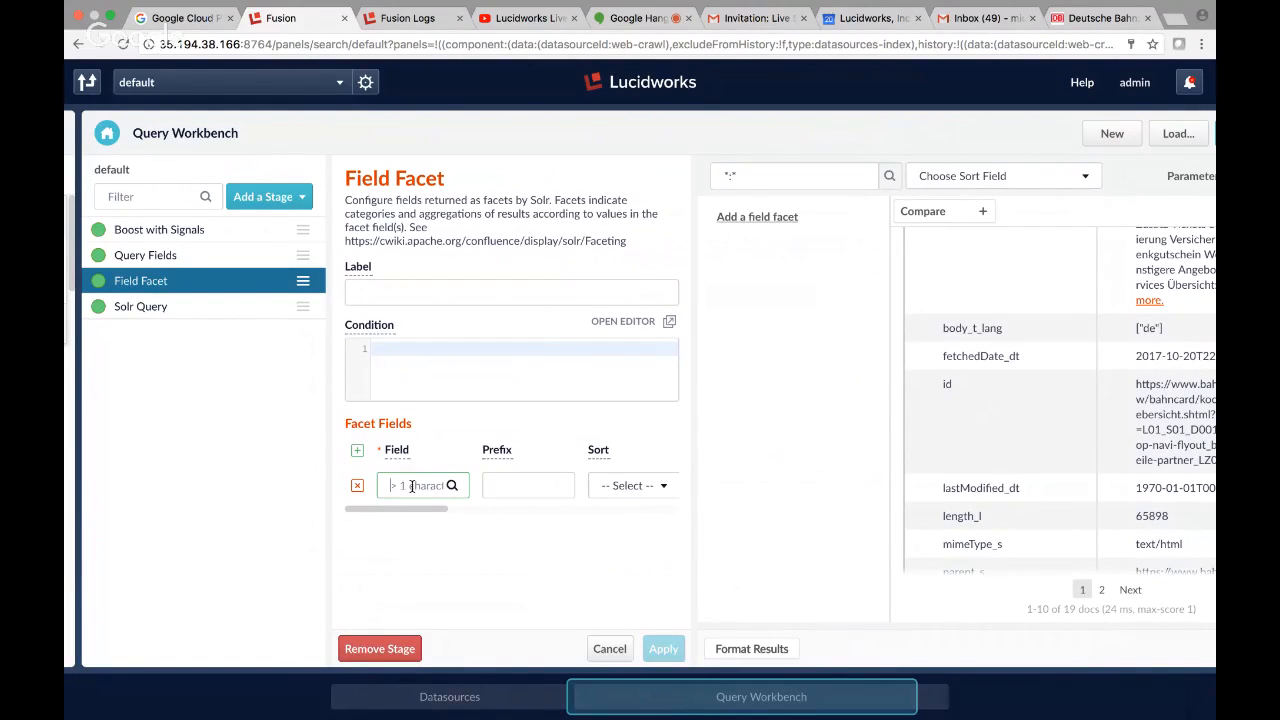
pyautogui.write('body_')
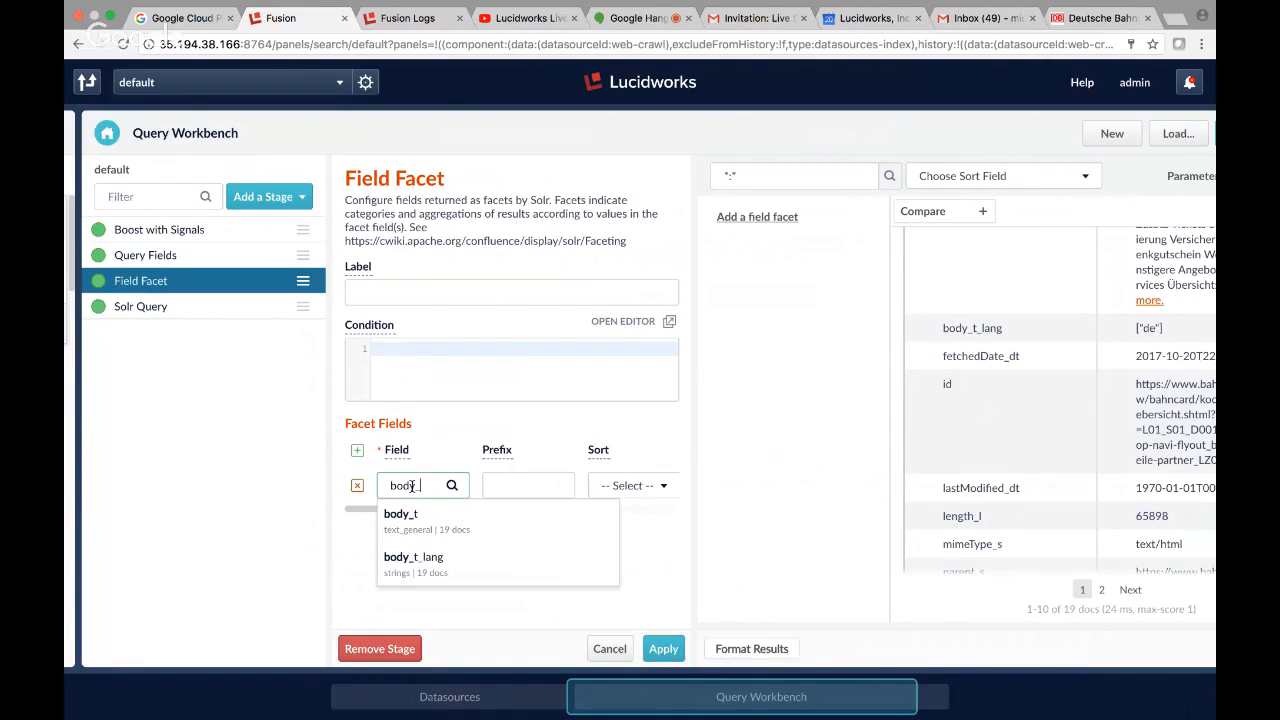
pyautogui.click(421, 559)
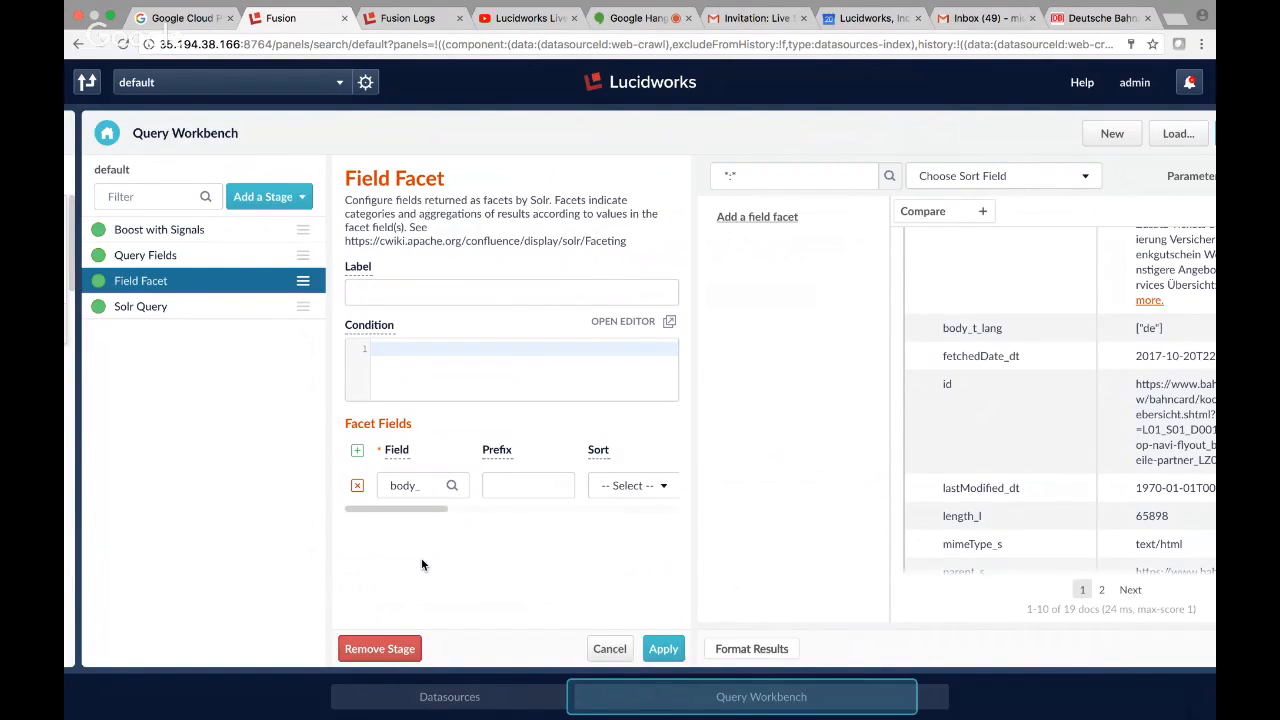
pyautogui.click(428, 485)
pyautogui.write('t')
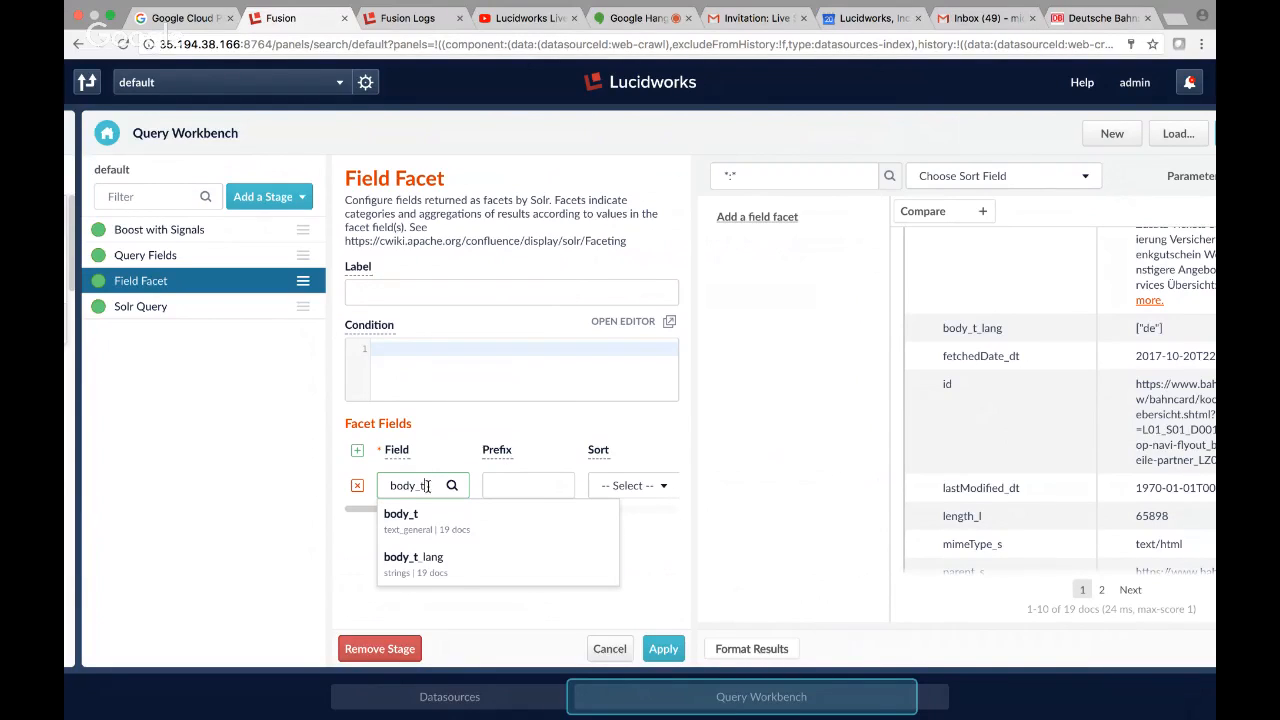
pyautogui.click(428, 566)
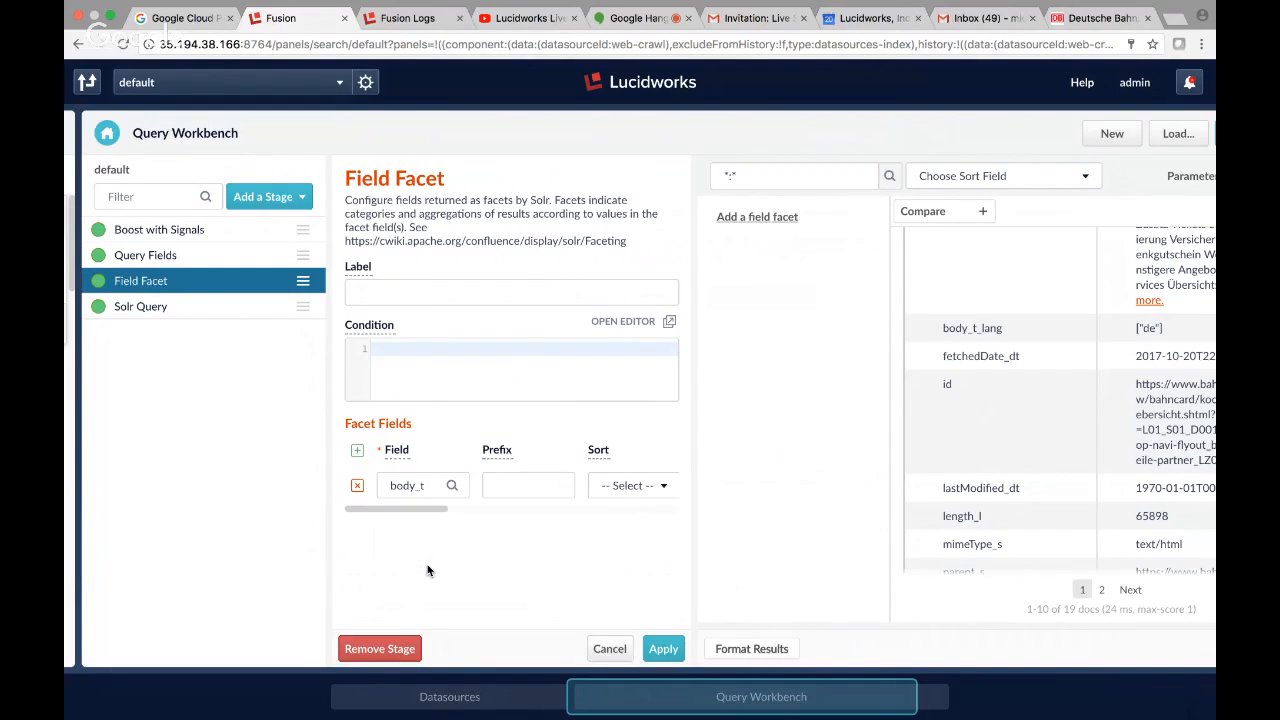
pyautogui.click(428, 485)
pyautogui.write('_lang')
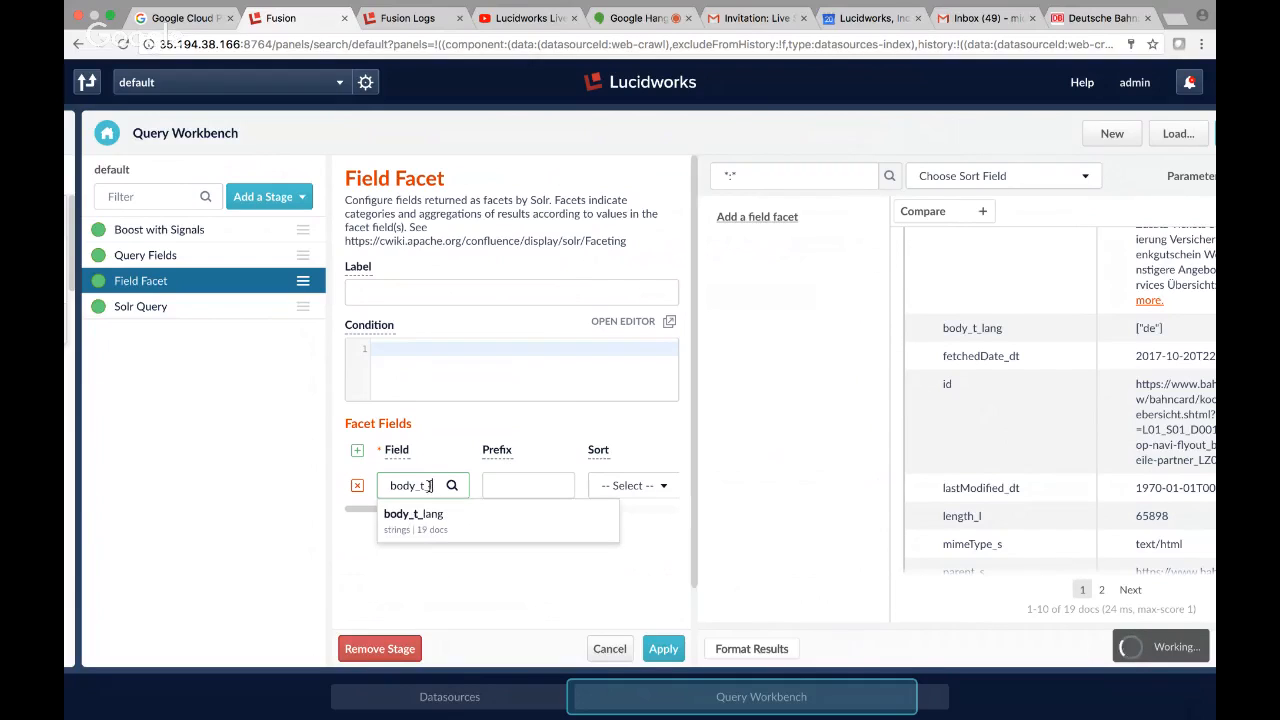
pyautogui.click(633, 487)
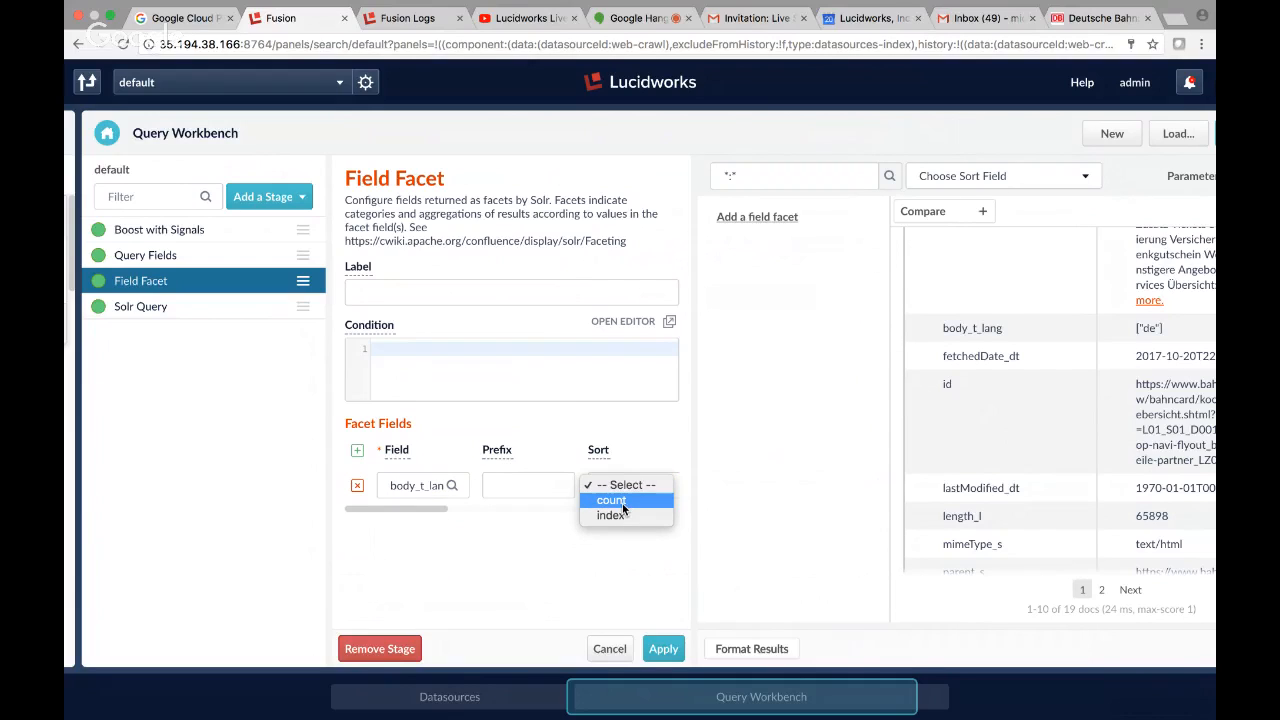
pyautogui.click(623, 505)
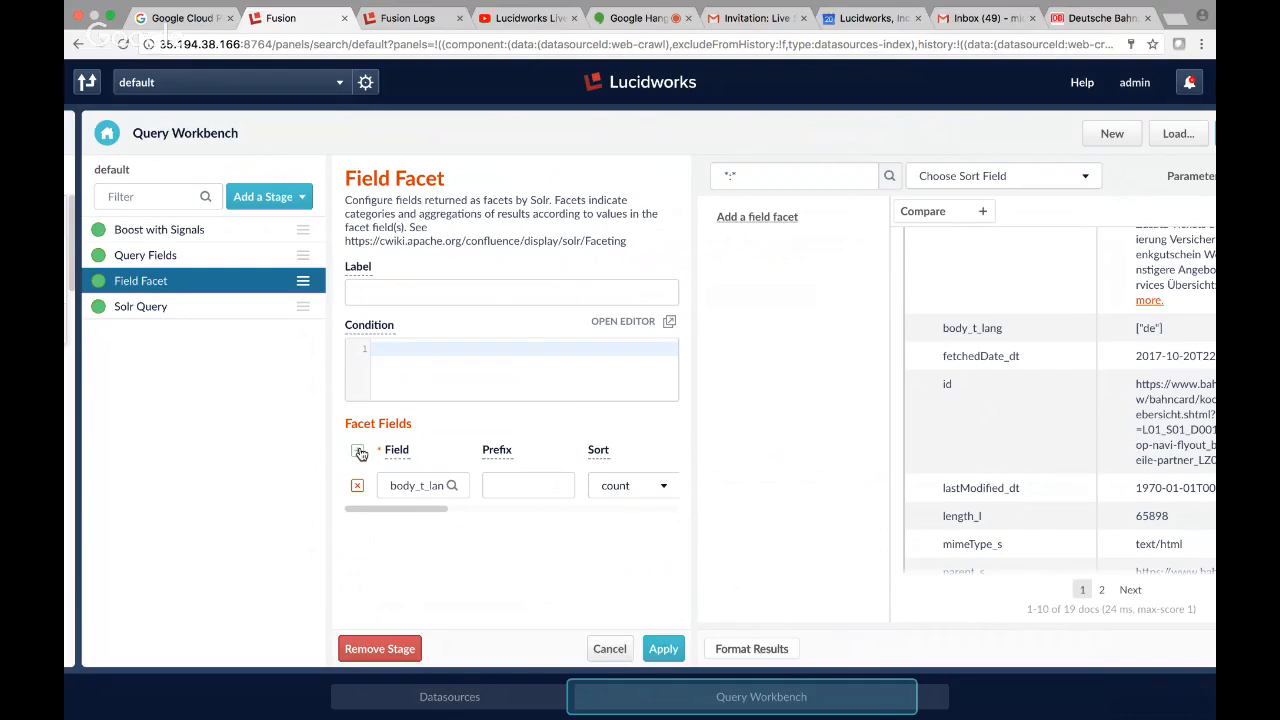
# Add title_t_lang as a second facet field sorted by count and apply the Field Facet stage.
pyautogui.click(360, 453)
pyautogui.click(428, 518)
pyautogui.write('titl')
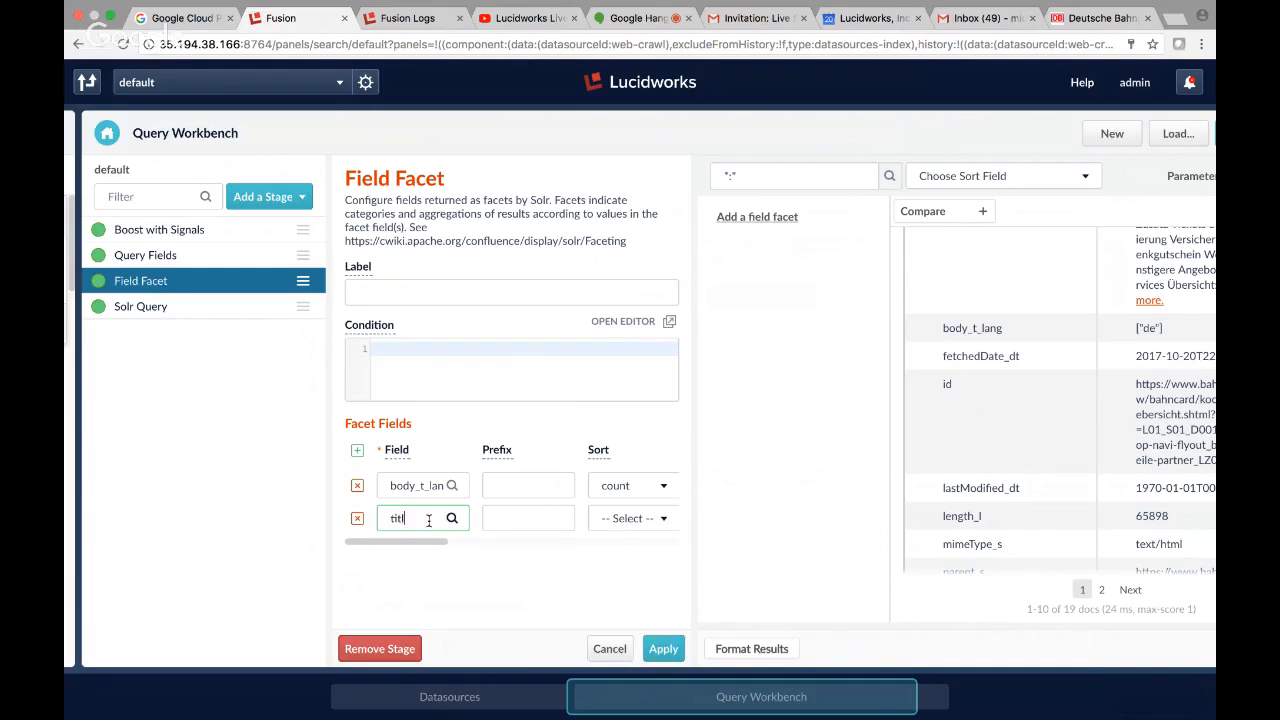
pyautogui.write('e_t_')
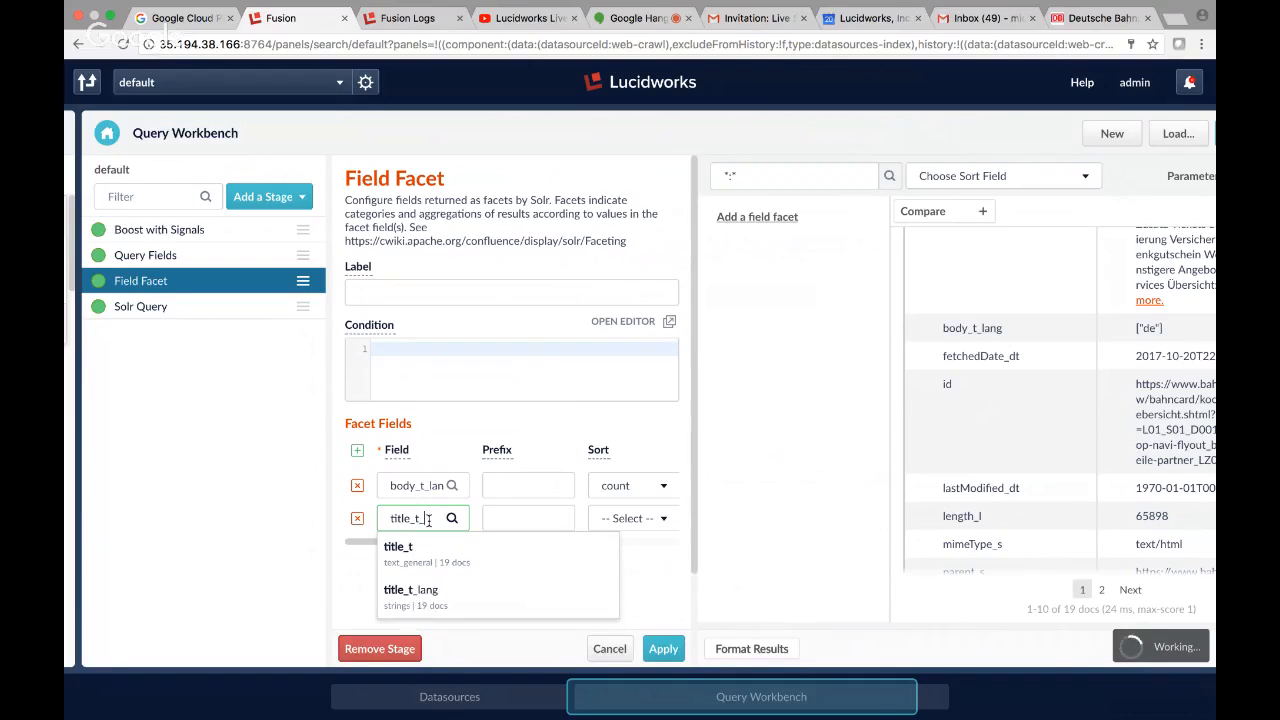
pyautogui.write('lang')
pyautogui.click(634, 518)
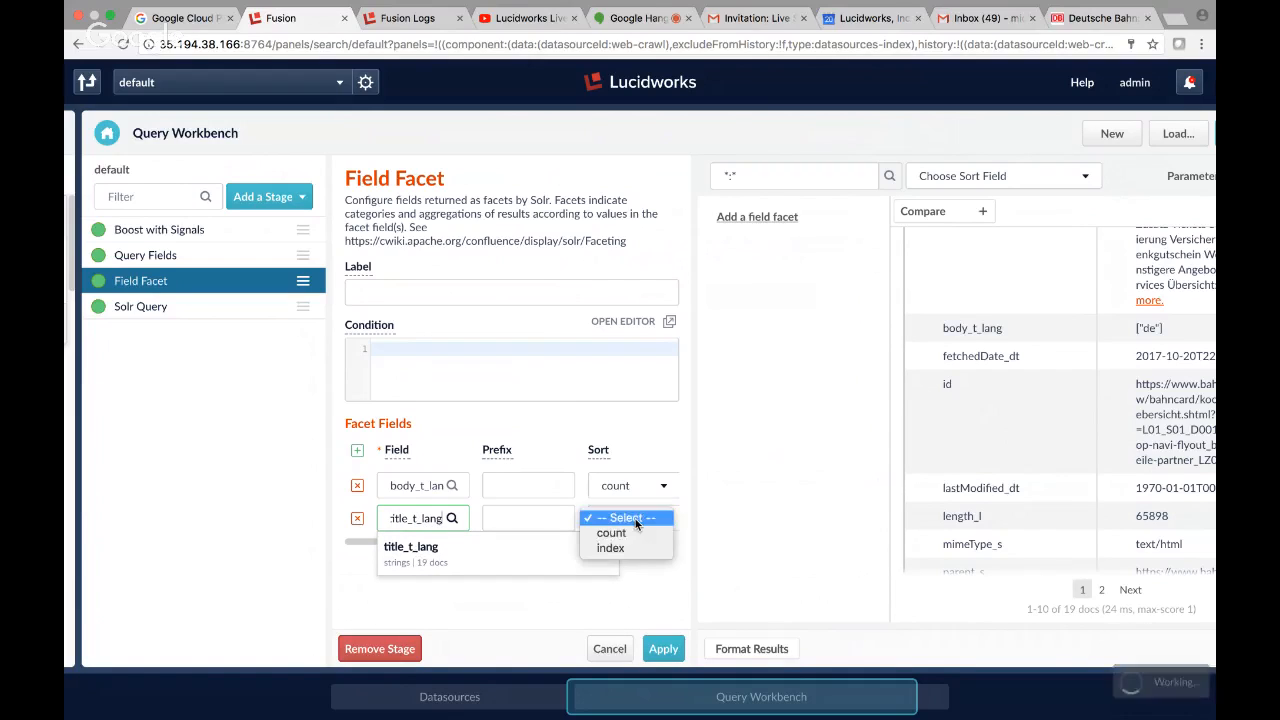
pyautogui.click(618, 533)
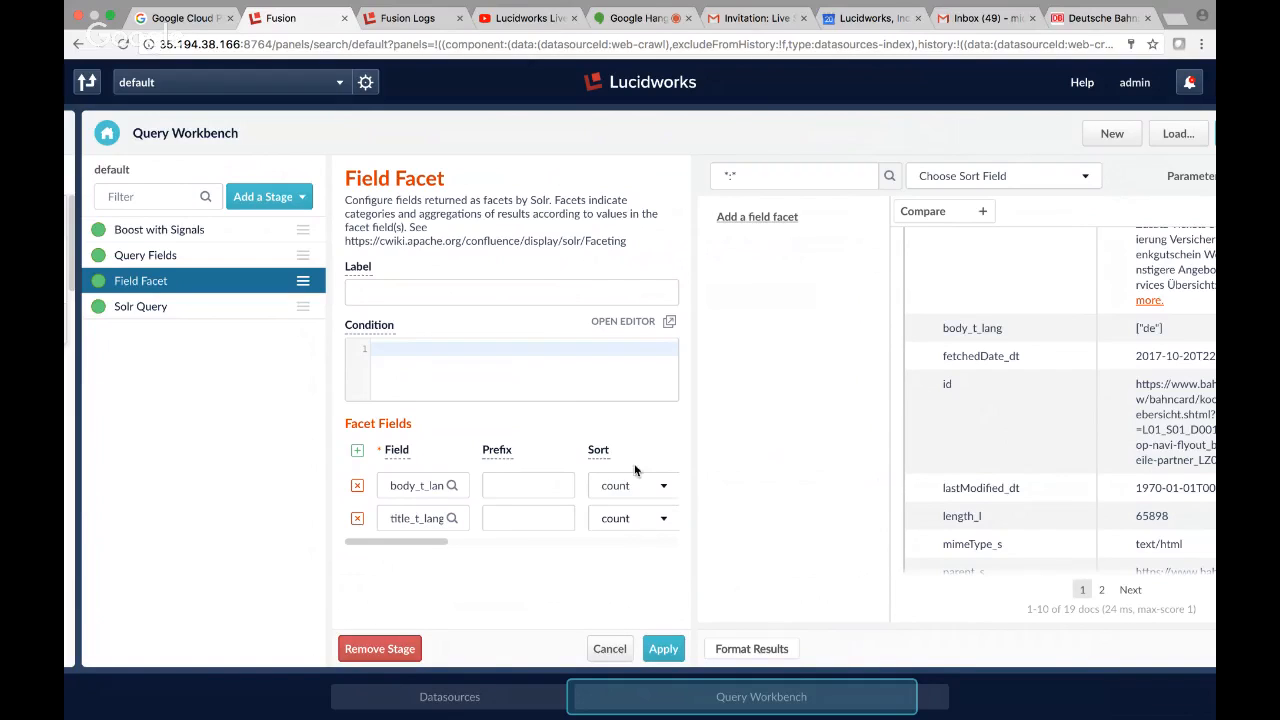
pyautogui.click(634, 485)
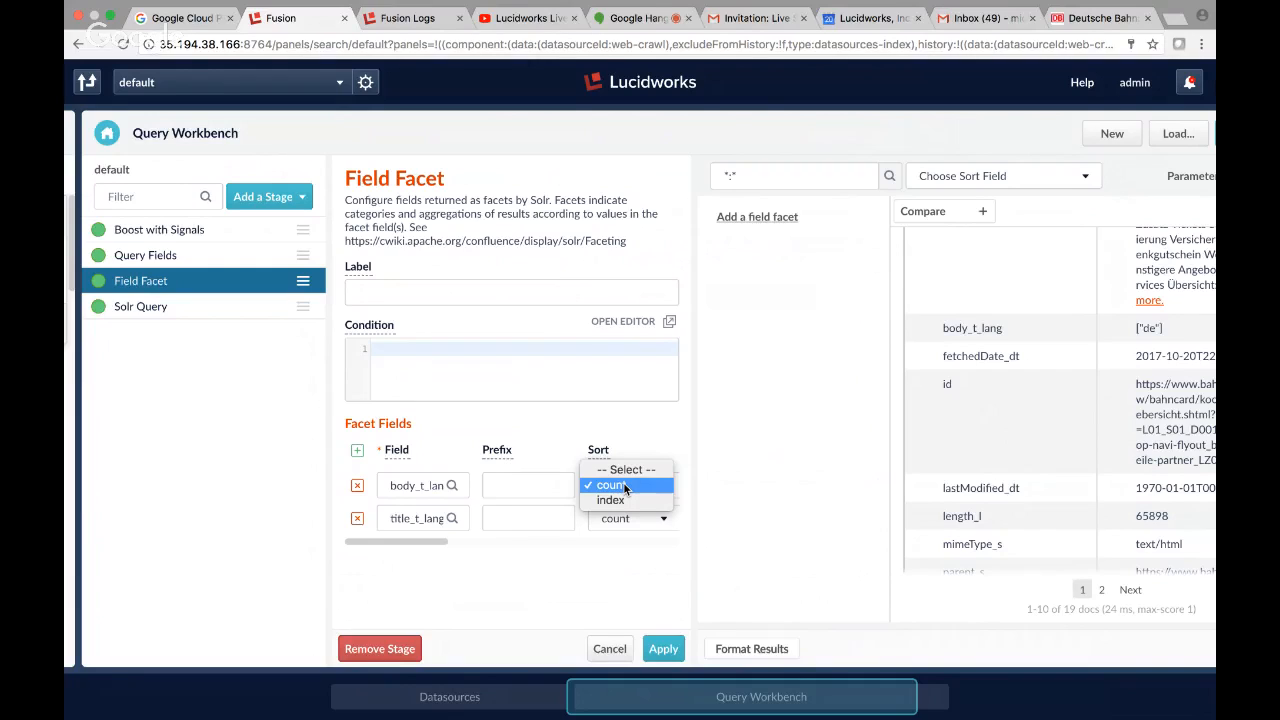
pyautogui.click(626, 487)
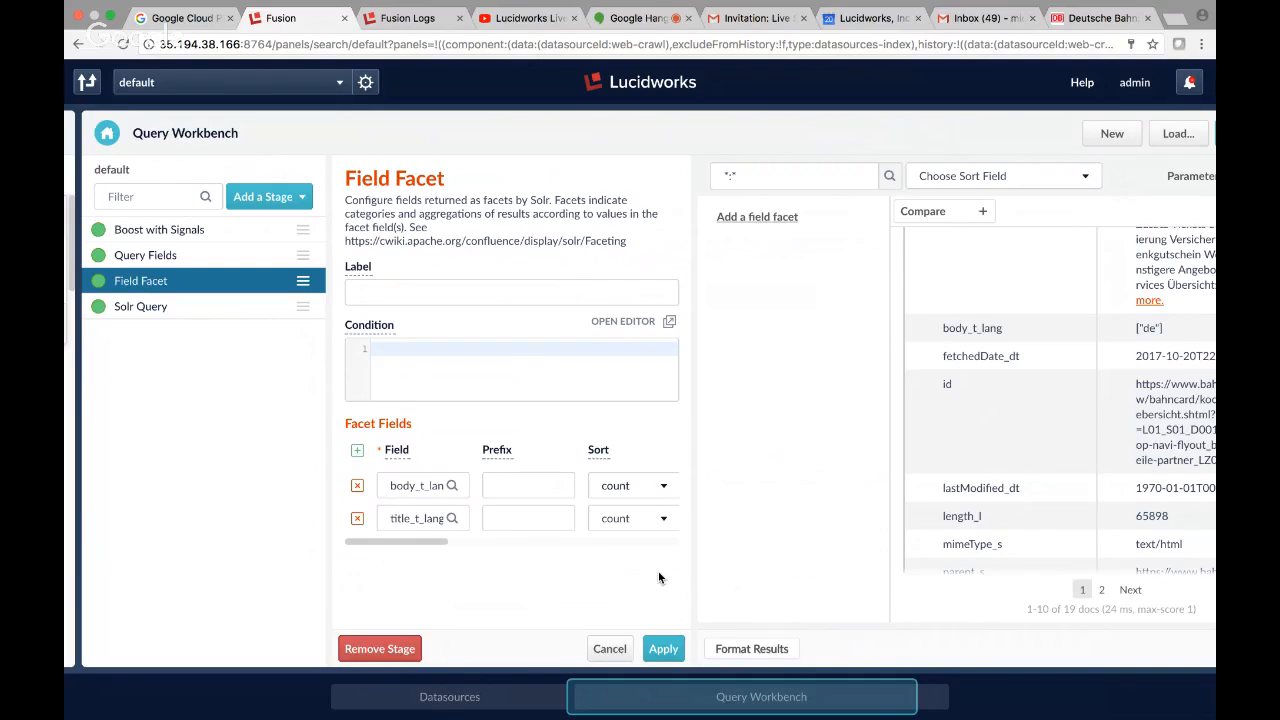
pyautogui.click(664, 650)
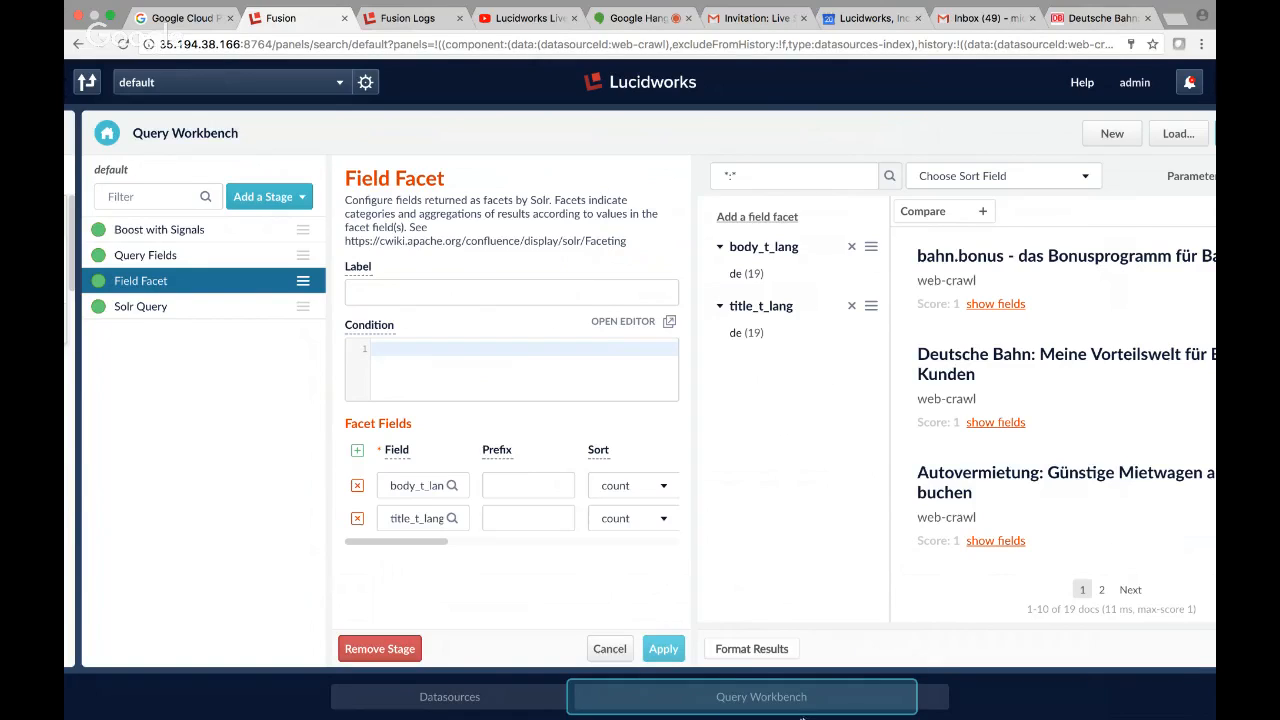
# Check the language facets beside the query results and return to the web-crawl datasource, dismissing its run schedule dialog.
pyautogui.moveTo(785, 702)
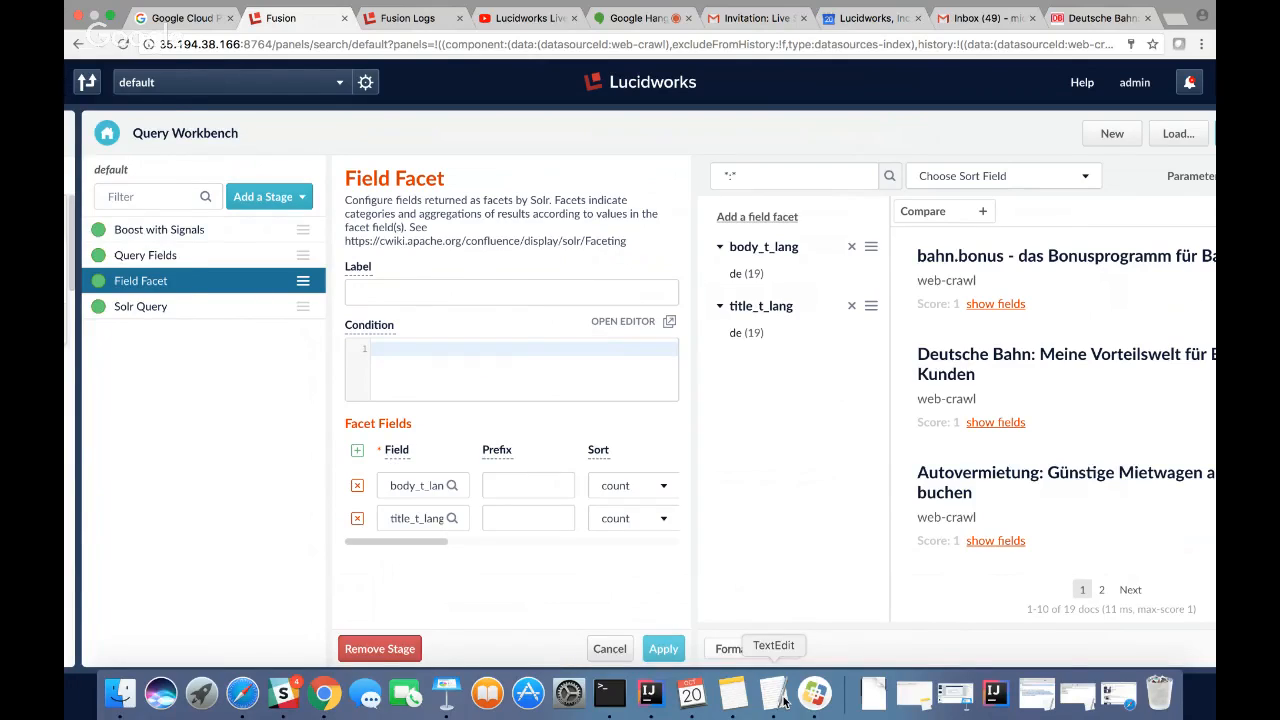
pyautogui.moveTo(820, 696); pyautogui.dragTo(951, 692)
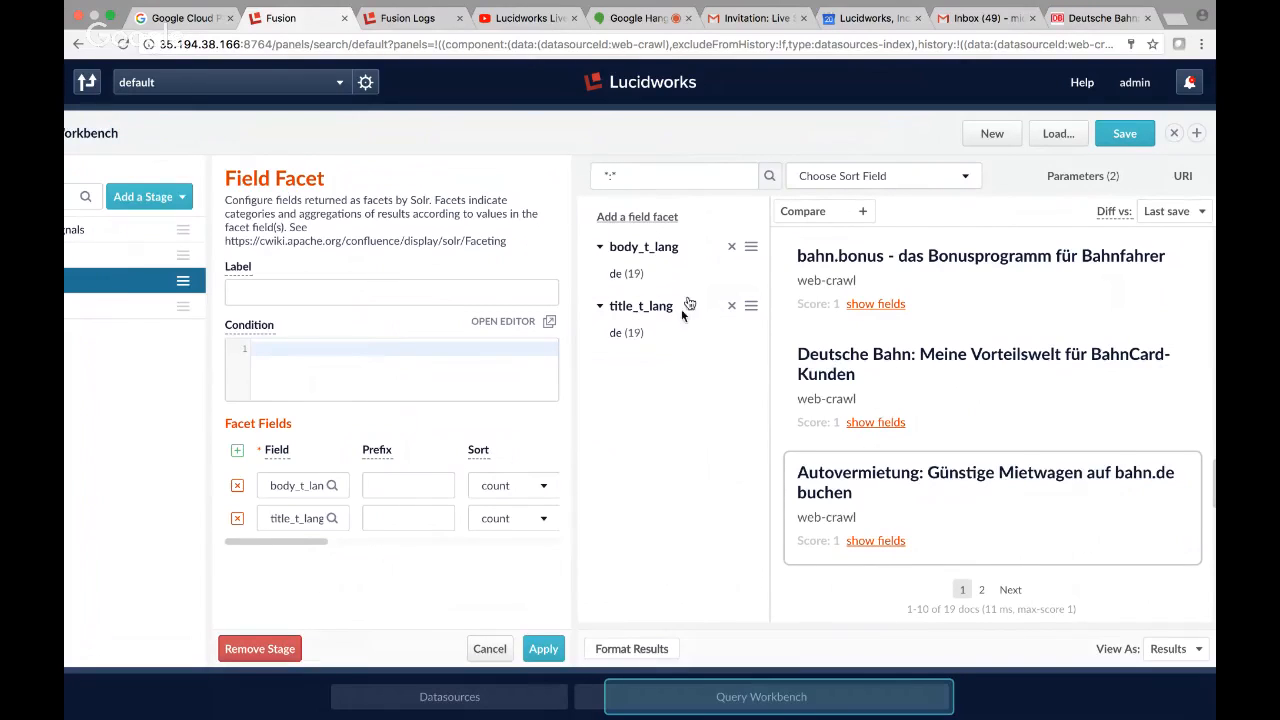
pyautogui.click(624, 273)
pyautogui.moveTo(709, 702); pyautogui.dragTo(466, 700)
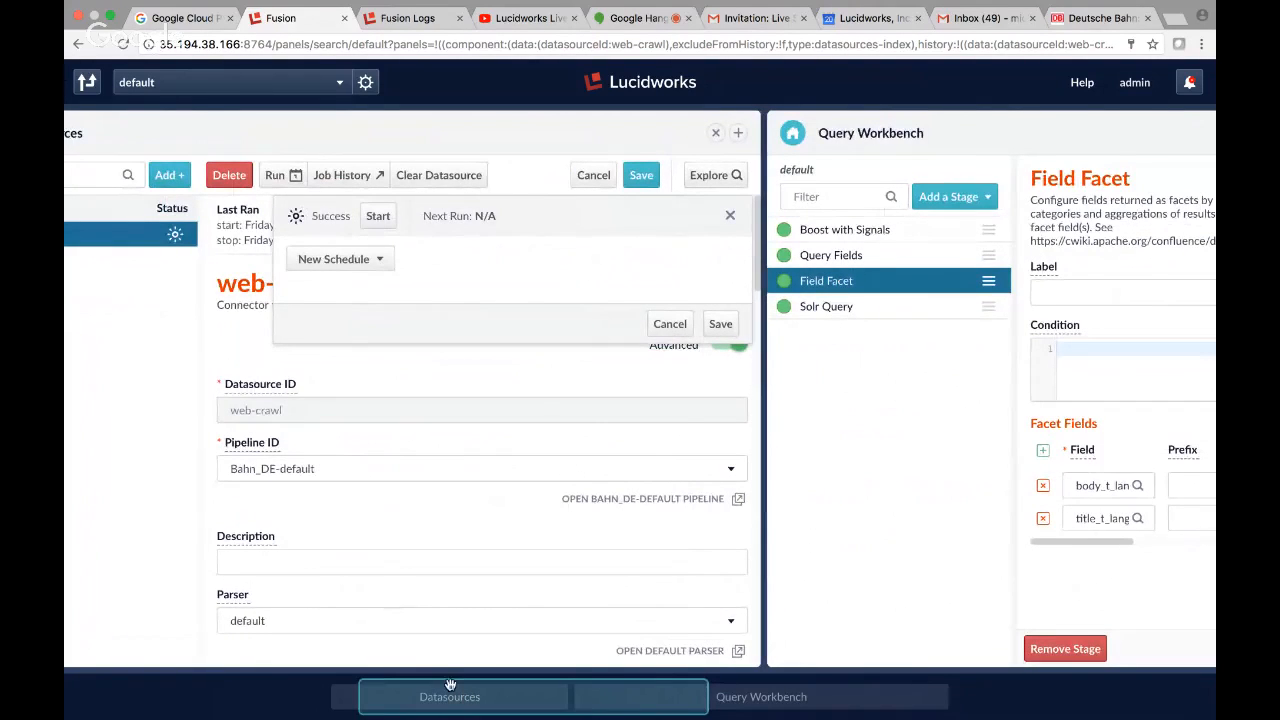
pyautogui.moveTo(447, 691); pyautogui.dragTo(410, 688)
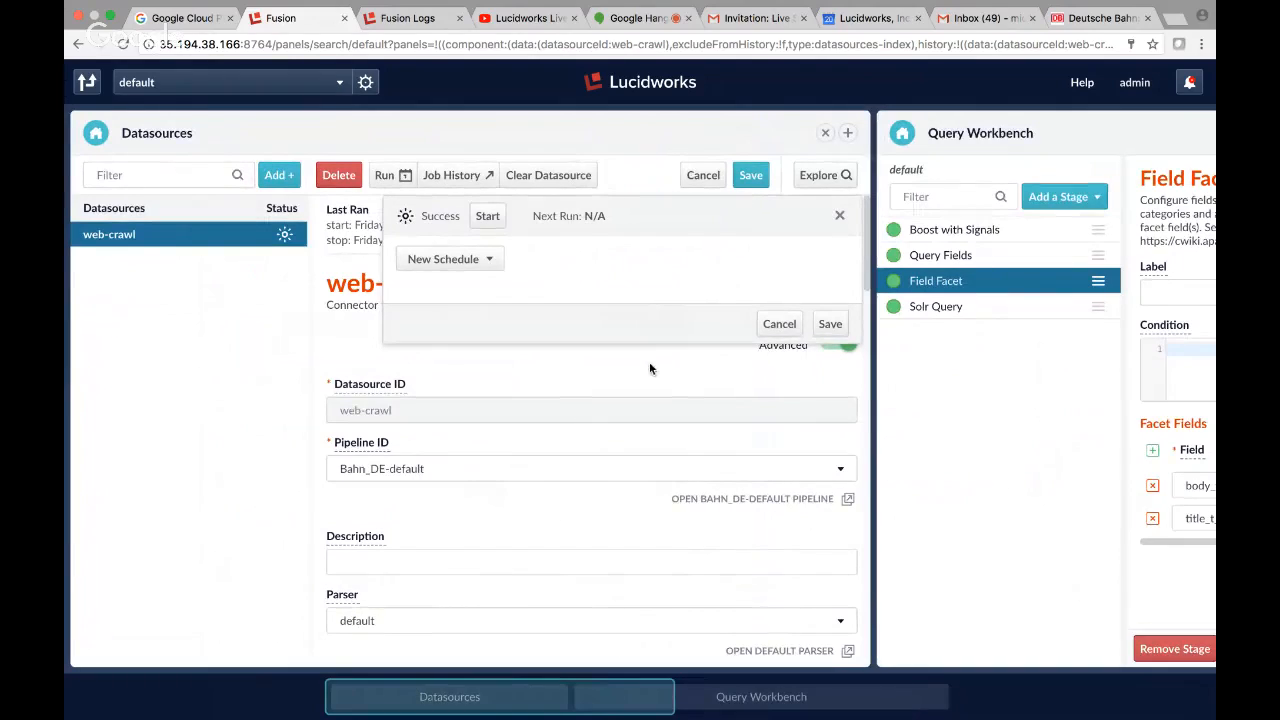
pyautogui.click(787, 329)
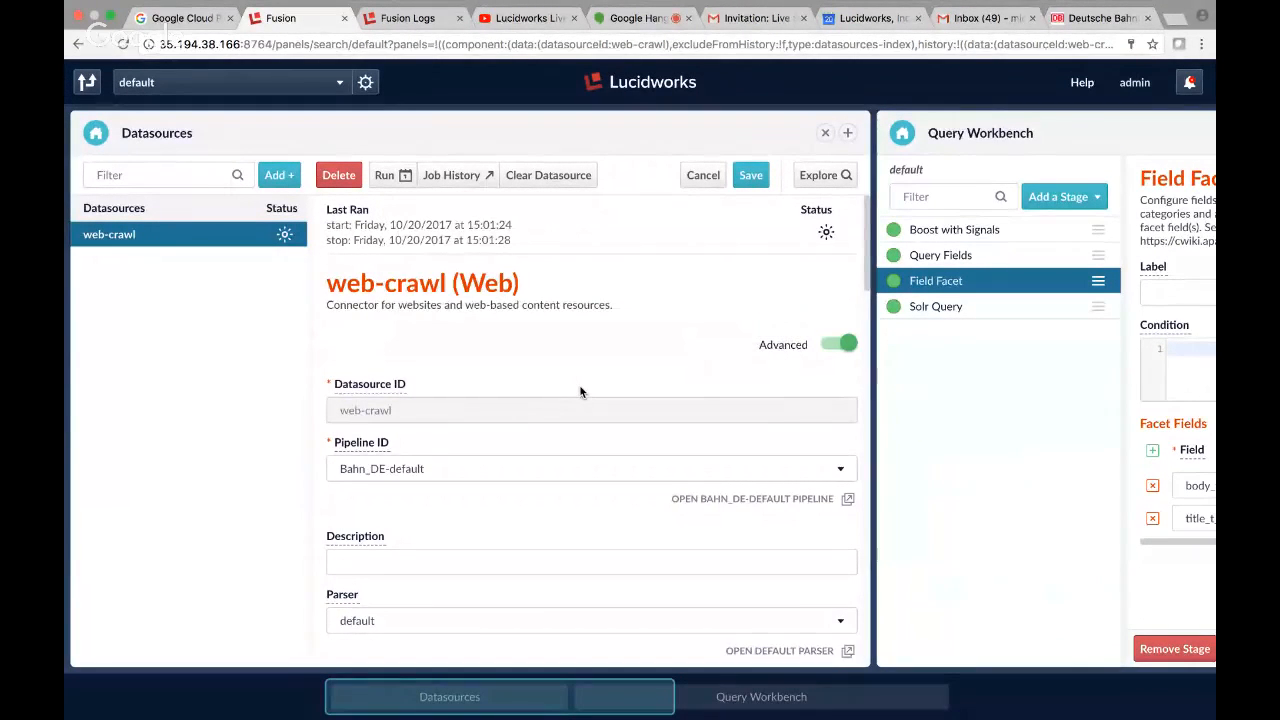
pyautogui.scroll(-4, 580, 391)
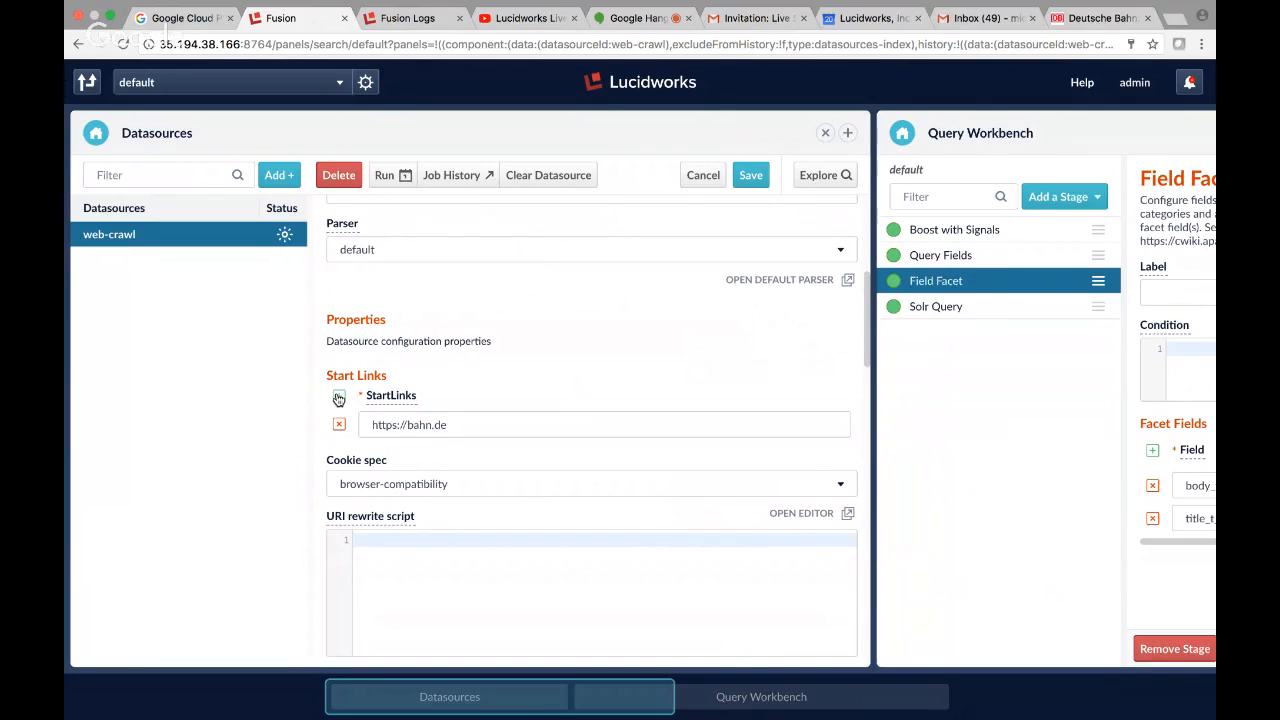
pyautogui.click(339, 398)
pyautogui.write('h')
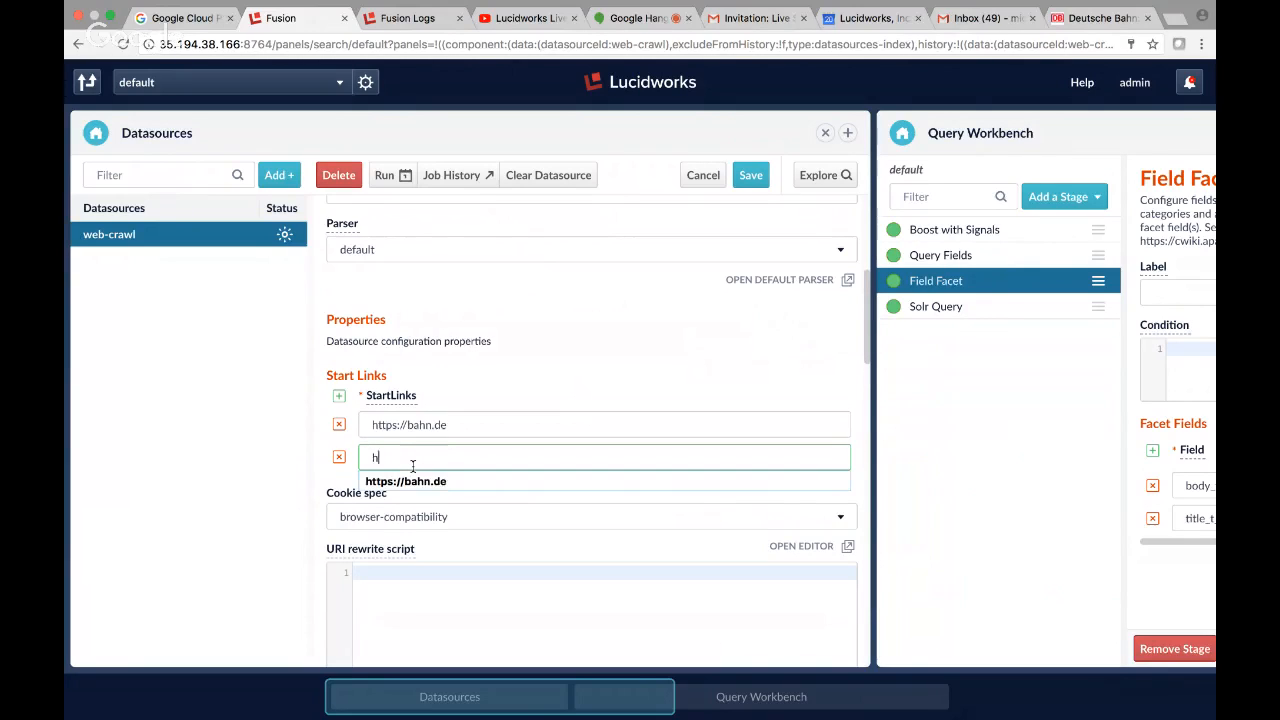
pyautogui.write('ttps://bahn.com')
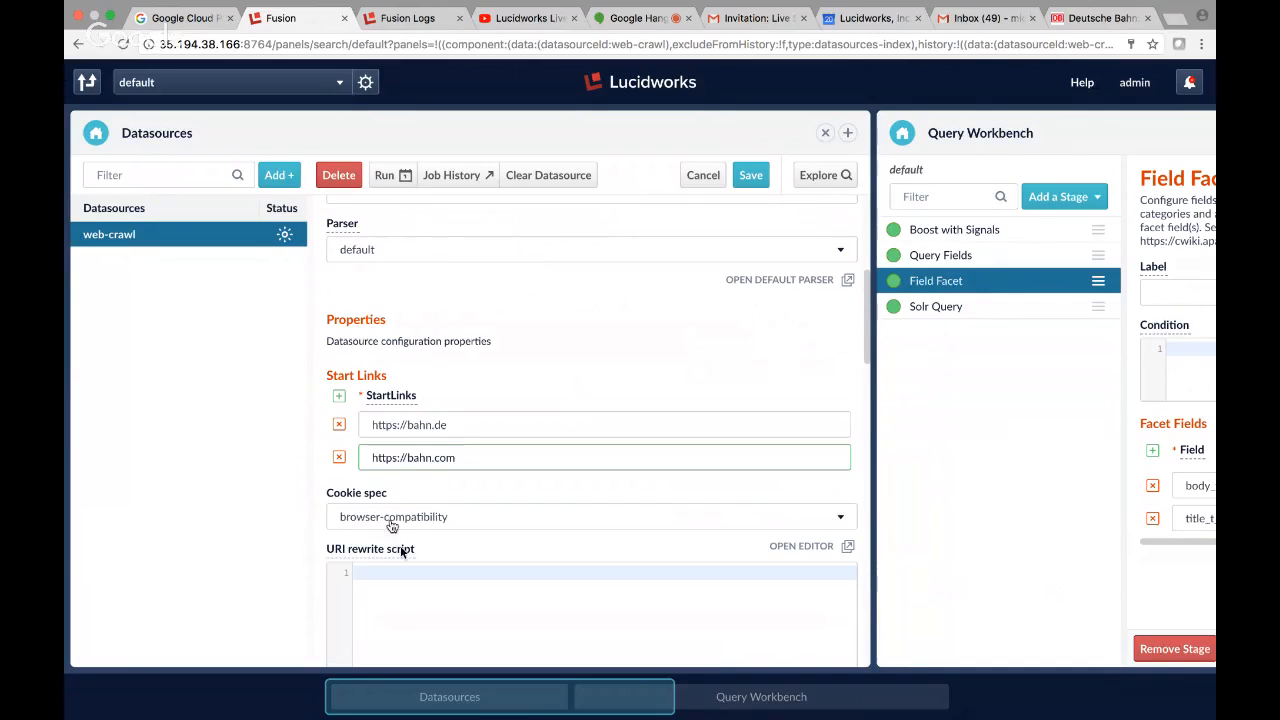
pyautogui.click(408, 457)
pyautogui.write('www.')
pyautogui.click(751, 180)
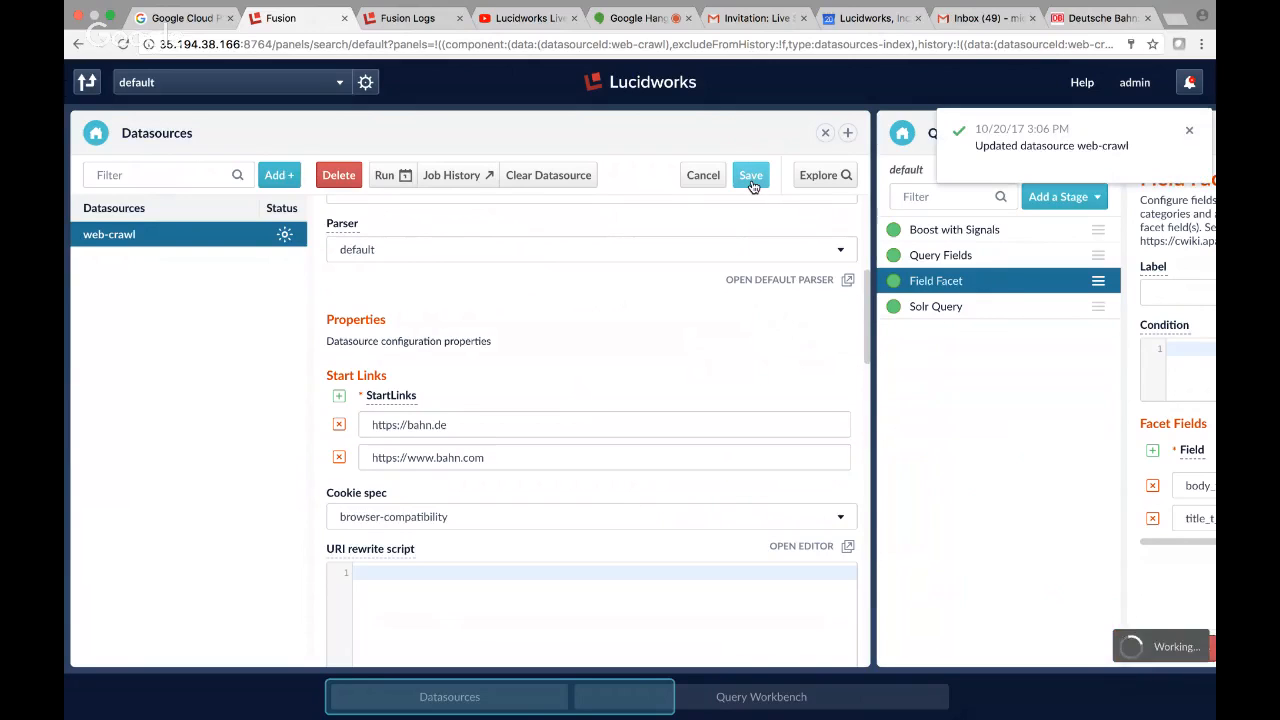
# Clear all indexed documents of the web-crawl datasource and dismiss the notification.
pyautogui.click(570, 175)
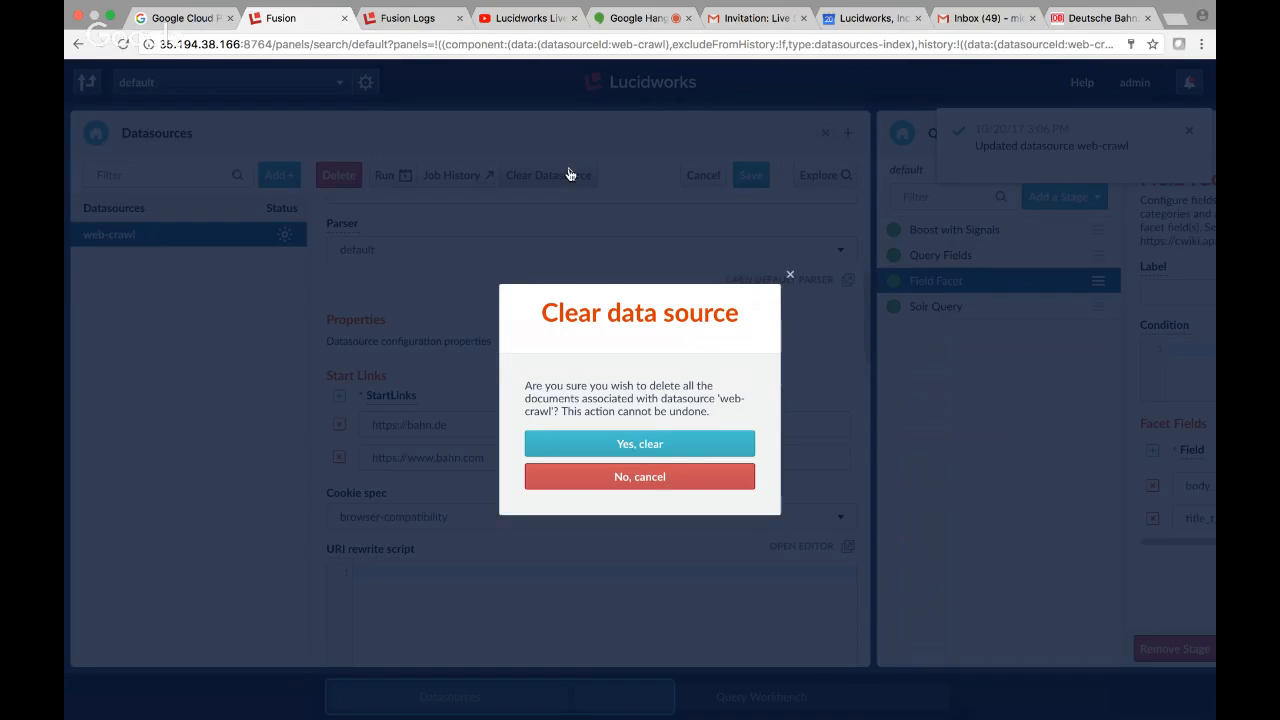
pyautogui.click(655, 444)
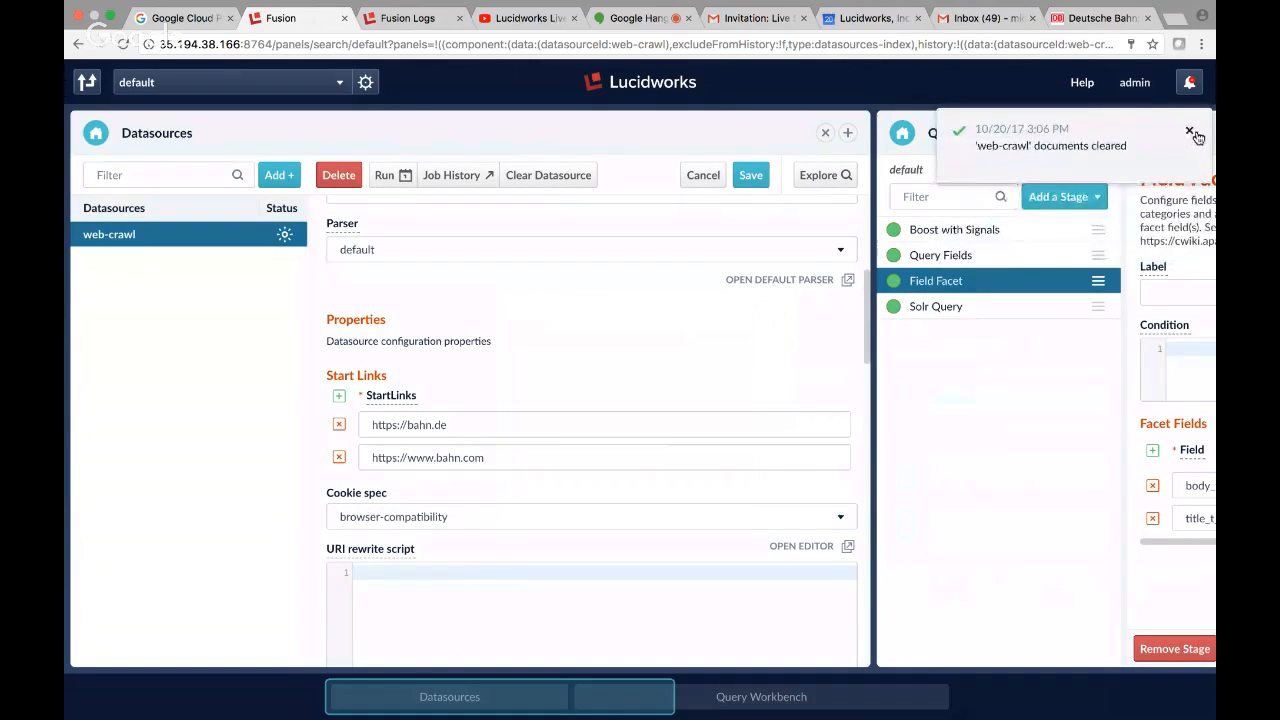
pyautogui.click(1191, 125)
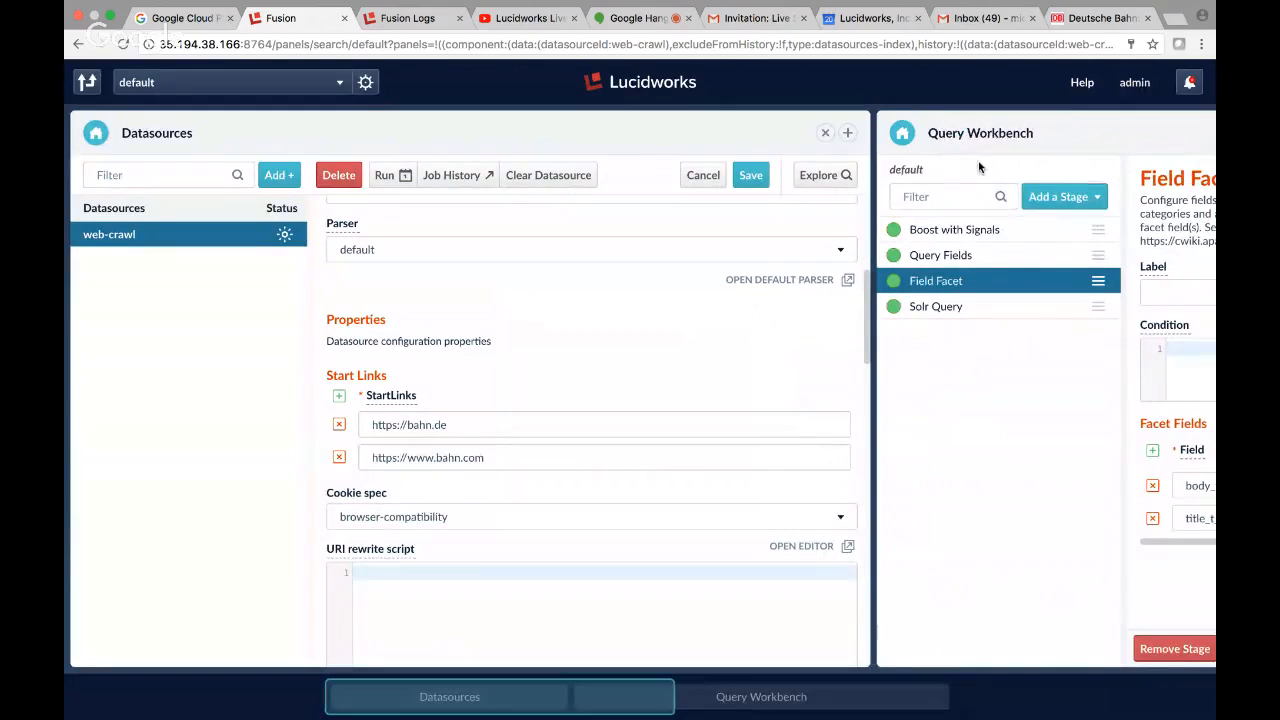
# Apply the Field Facet stage and save the query pipeline over the existing default pipeline.
pyautogui.moveTo(608, 703); pyautogui.dragTo(728, 702)
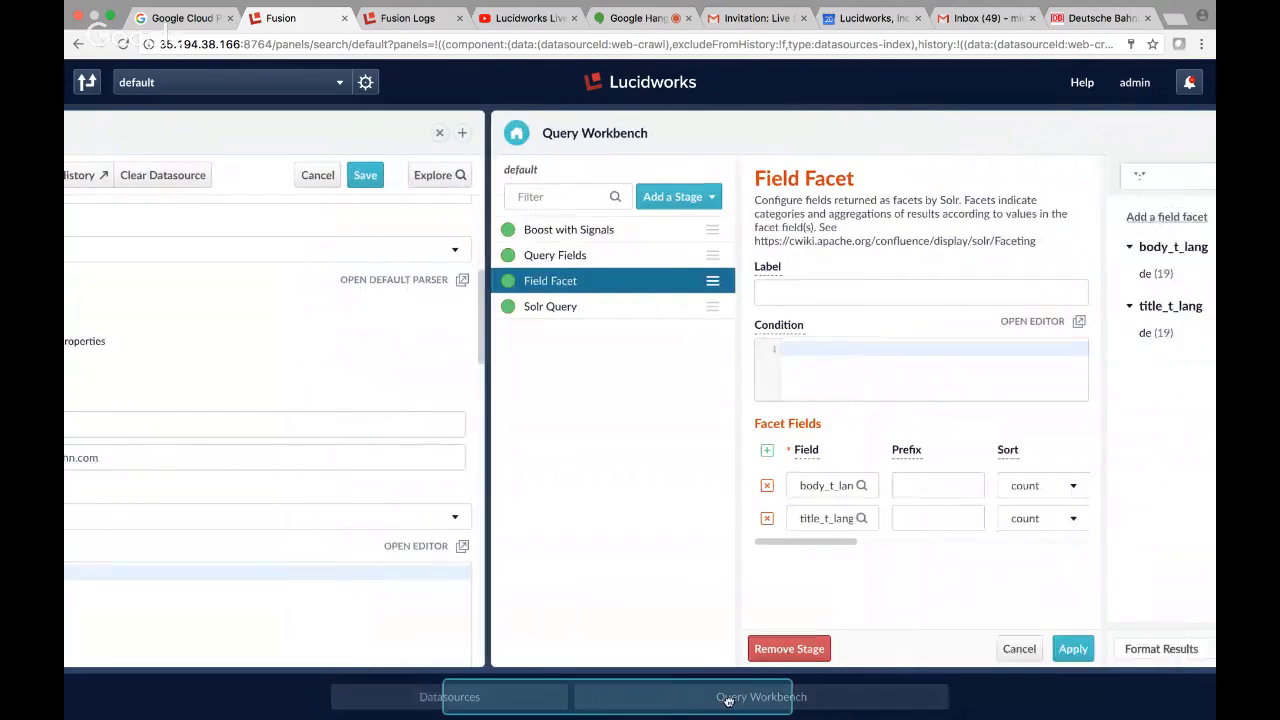
pyautogui.click(1073, 648)
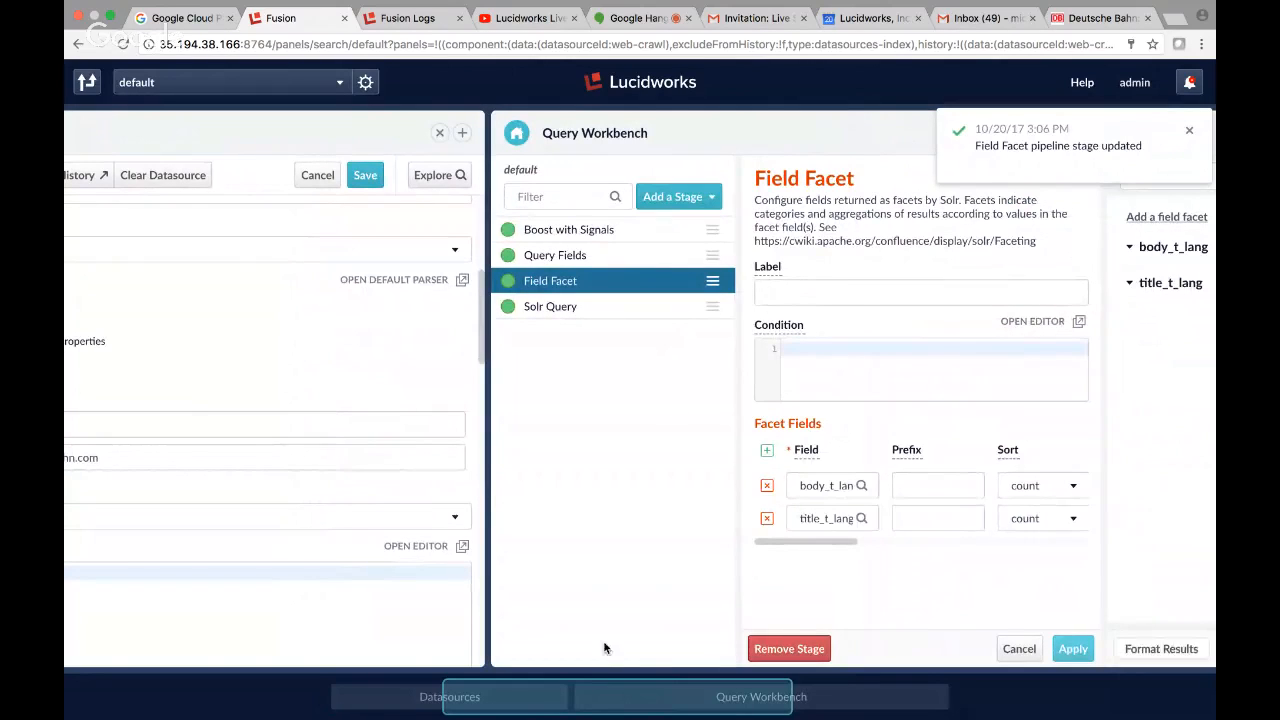
pyautogui.moveTo(606, 704); pyautogui.dragTo(822, 705)
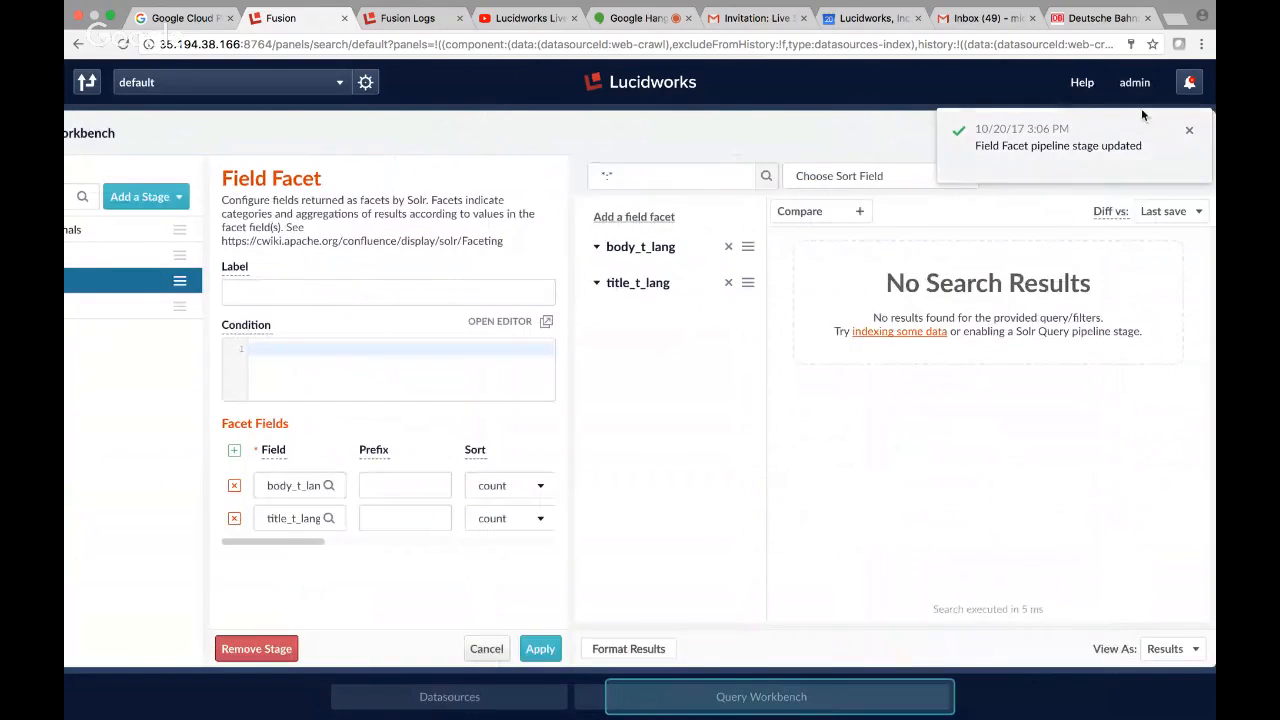
pyautogui.click(1188, 130)
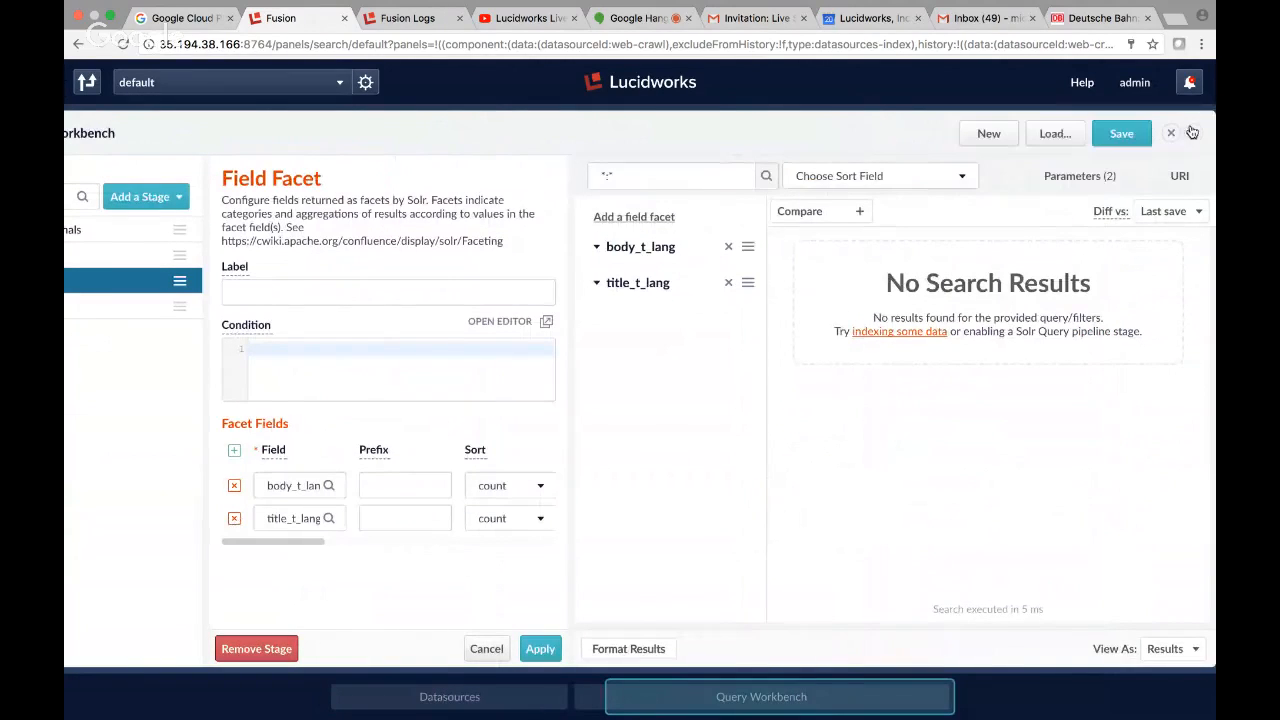
pyautogui.click(1127, 130)
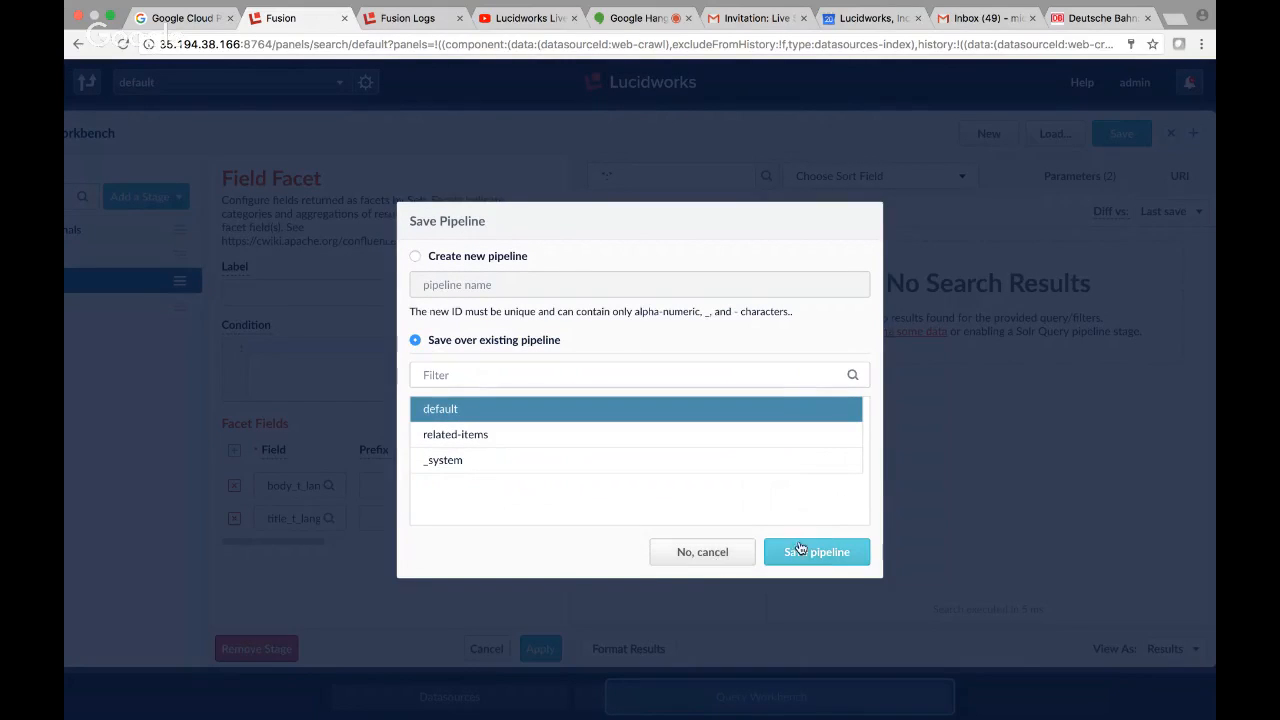
pyautogui.click(834, 556)
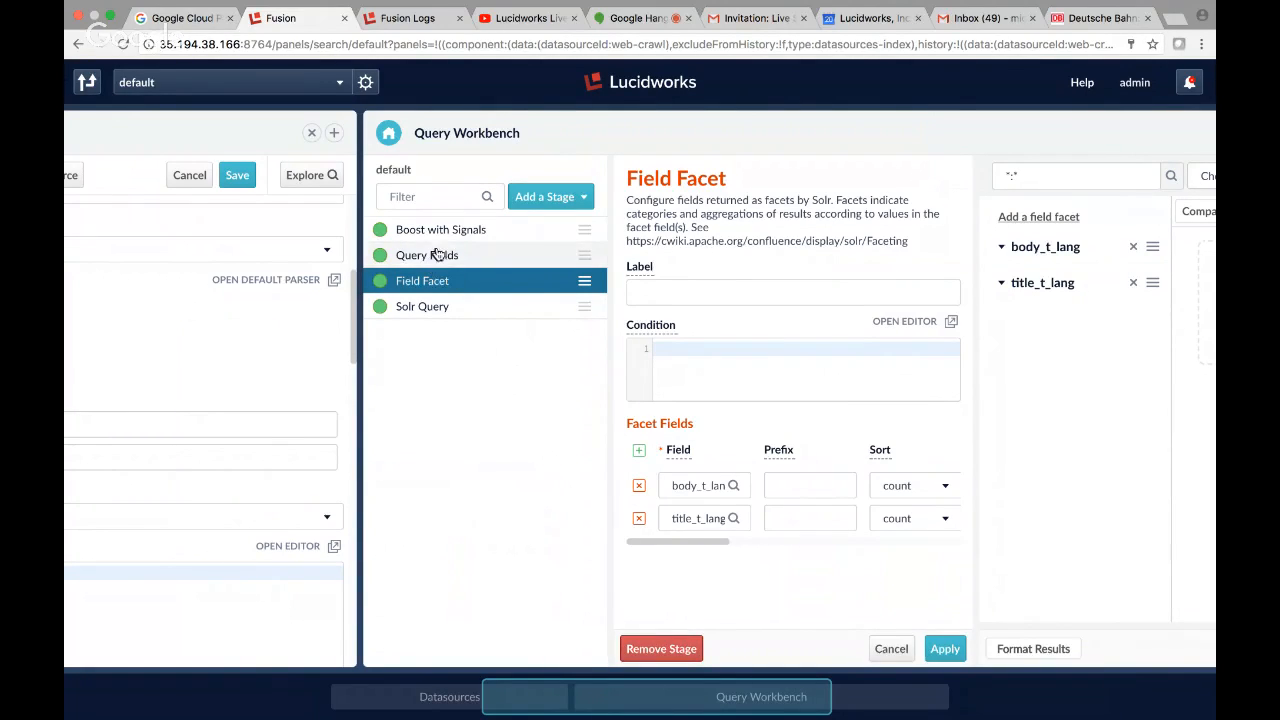
# Toggle the Boost with Signals stage off and back on, and review the settings of the Query Fields stage.
pyautogui.click(380, 230)
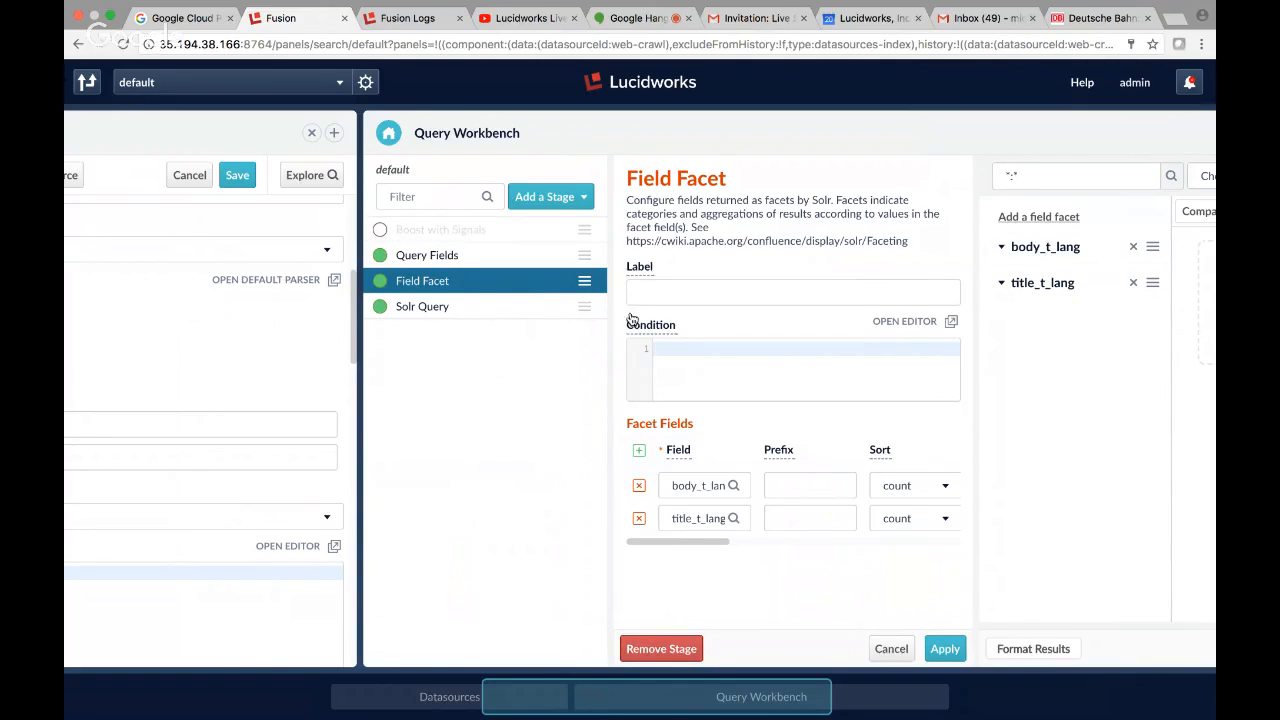
pyautogui.click(381, 230)
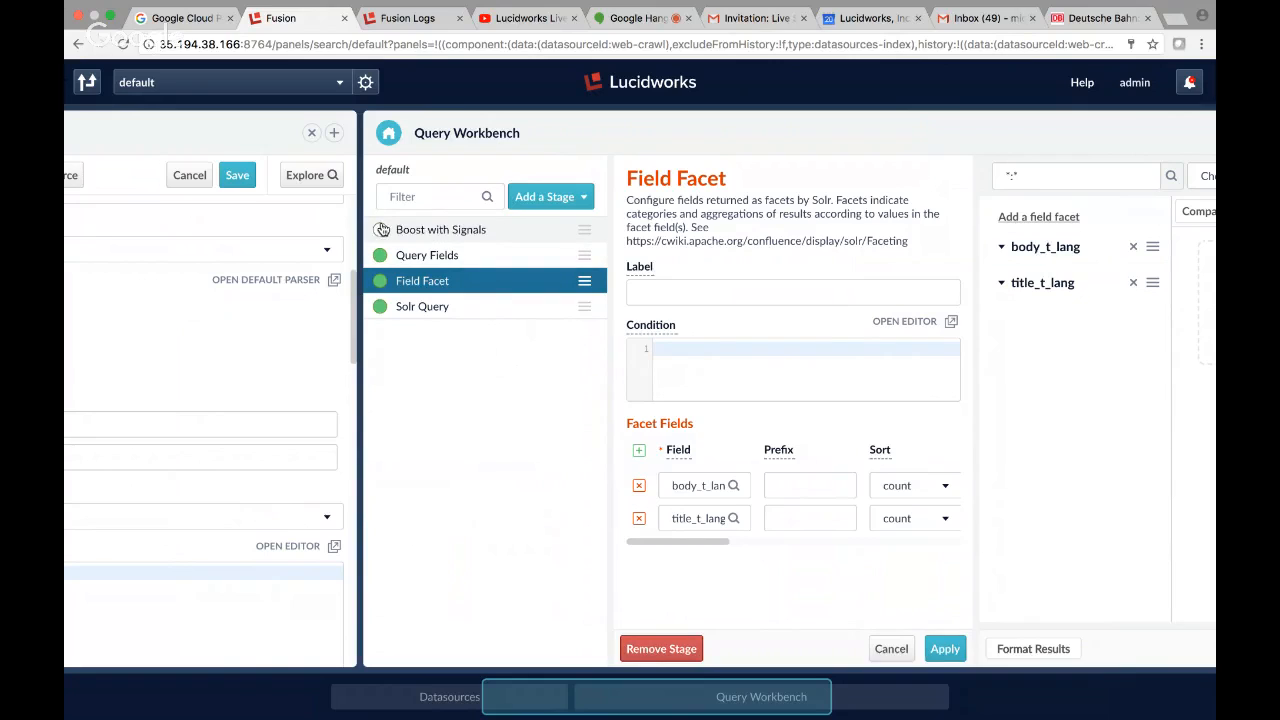
pyautogui.click(443, 255)
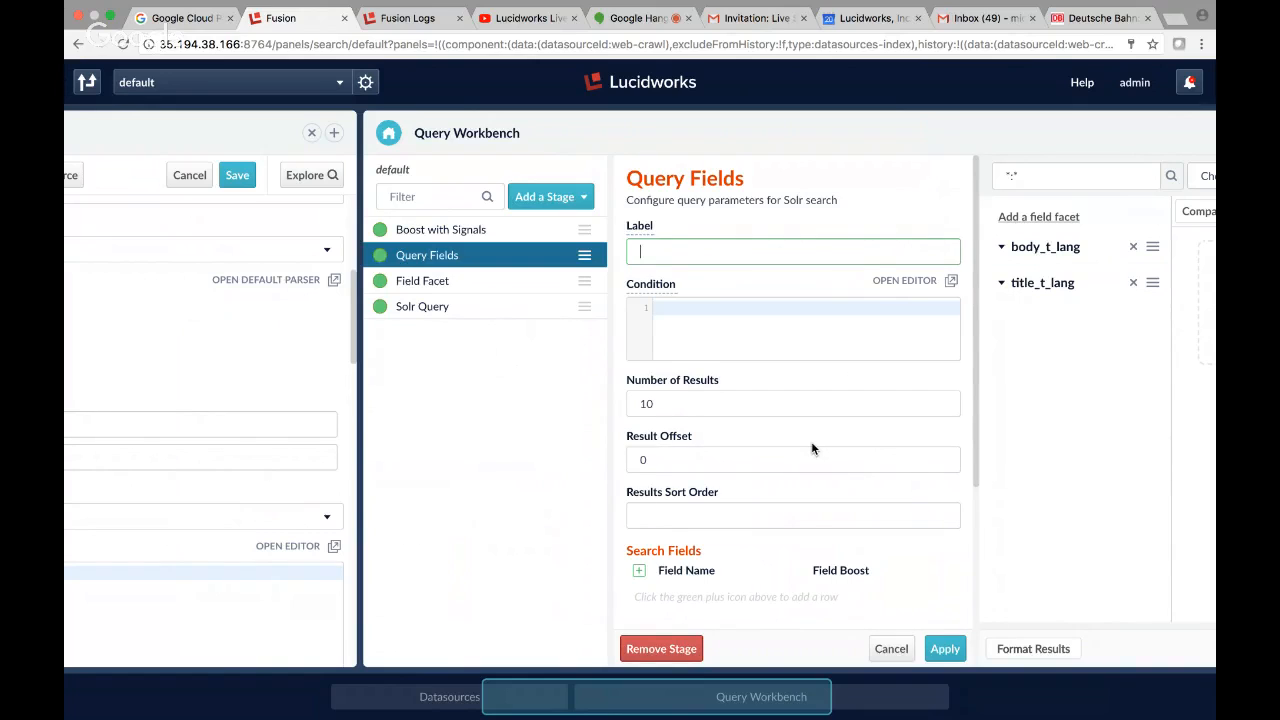
pyautogui.scroll(-4, 812, 446)
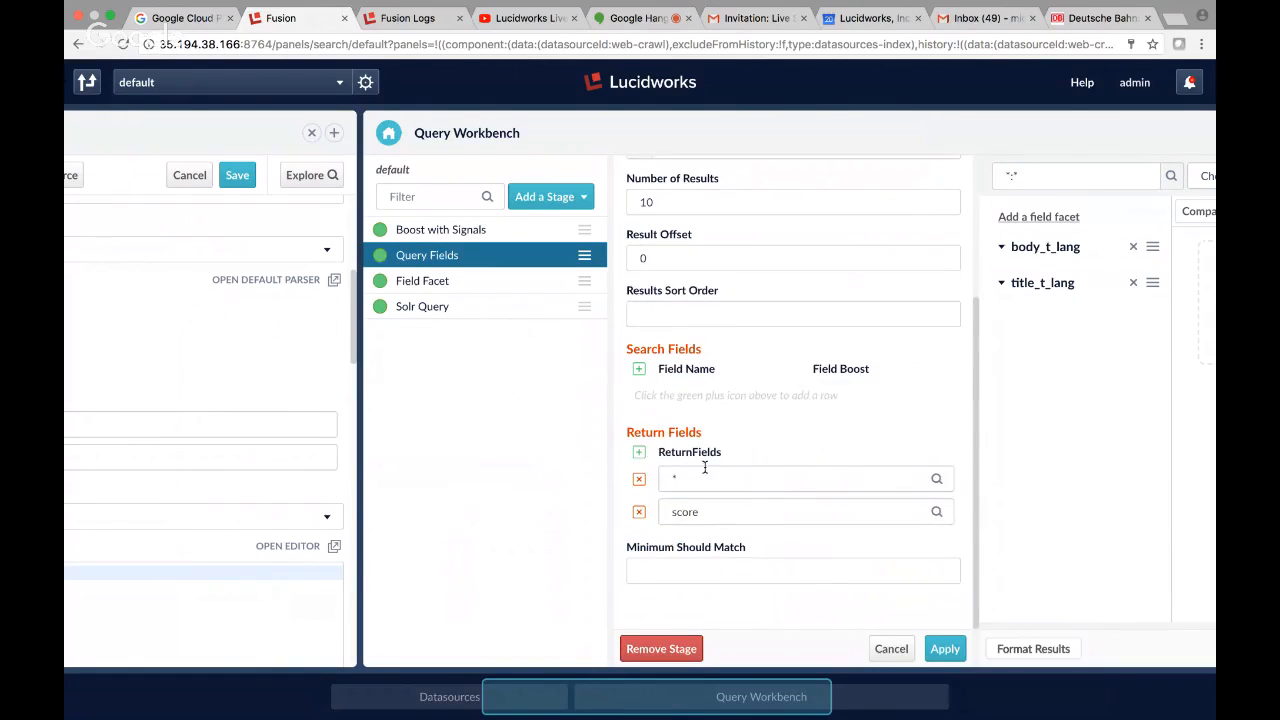
pyautogui.scroll(4, 775, 346)
pyautogui.scroll(-1, 775, 346)
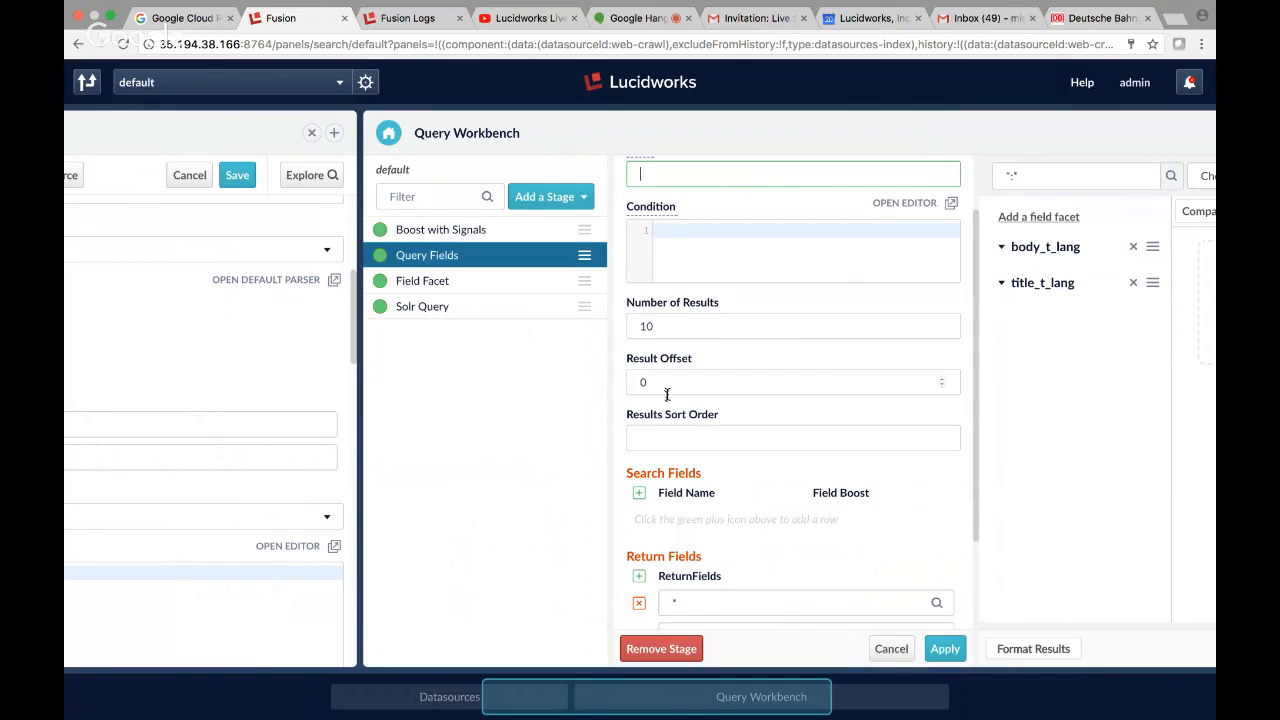
pyautogui.scroll(-2, 674, 446)
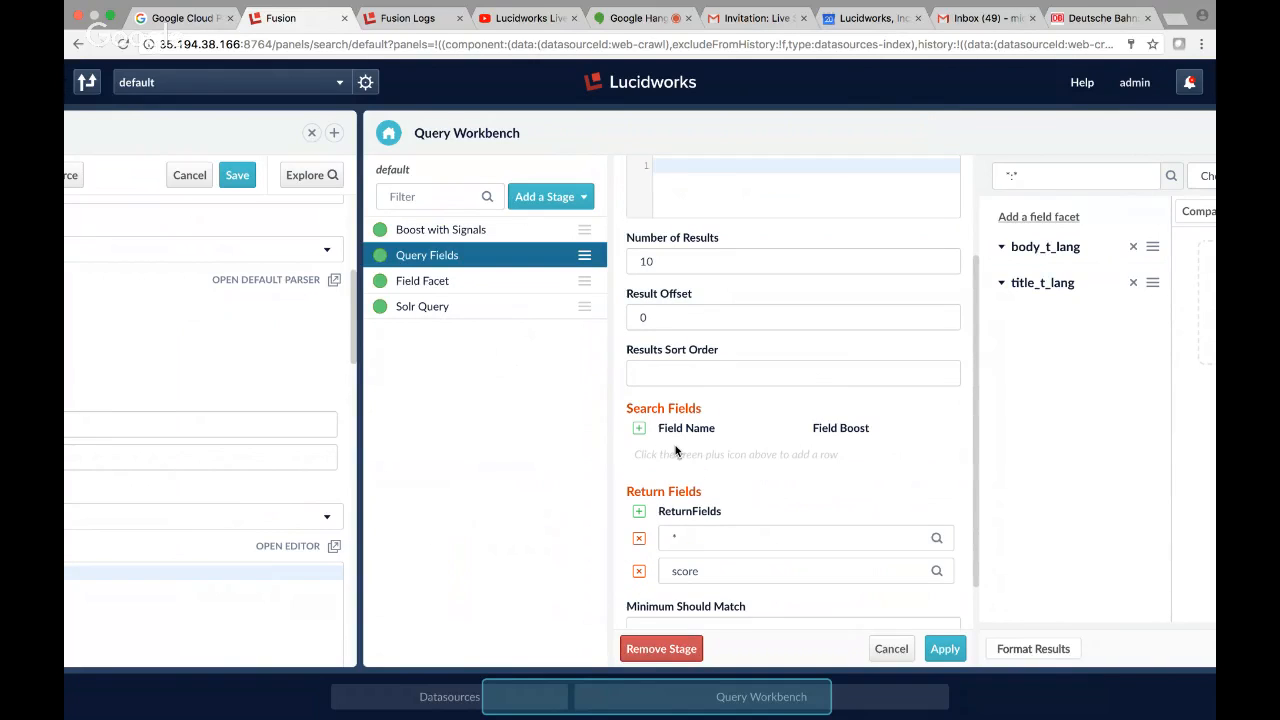
# Try title_t asc and title_t desc as the results sort order in the Query Fields stage and clear the entry.
pyautogui.click(734, 371)
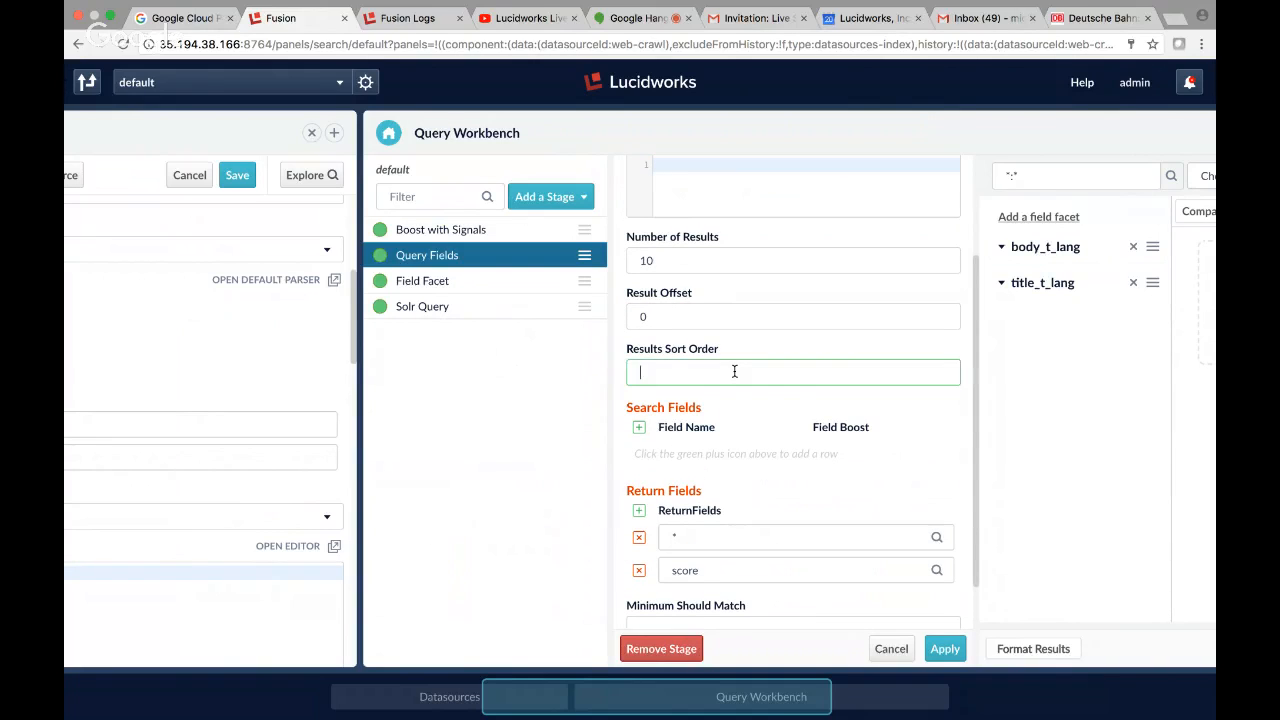
pyautogui.write('title')
pyautogui.press('BackSpace')
pyautogui.write('e_t asc')
pyautogui.press('BackSpace')
pyautogui.press('BackSpace')
pyautogui.press('BackSpace')
pyautogui.write('desc')
pyautogui.hotkey('ctrl', 'a')
pyautogui.press('BackSpace')
# Add an empty search field row to the Query Fields stage.
pyautogui.click(638, 428)
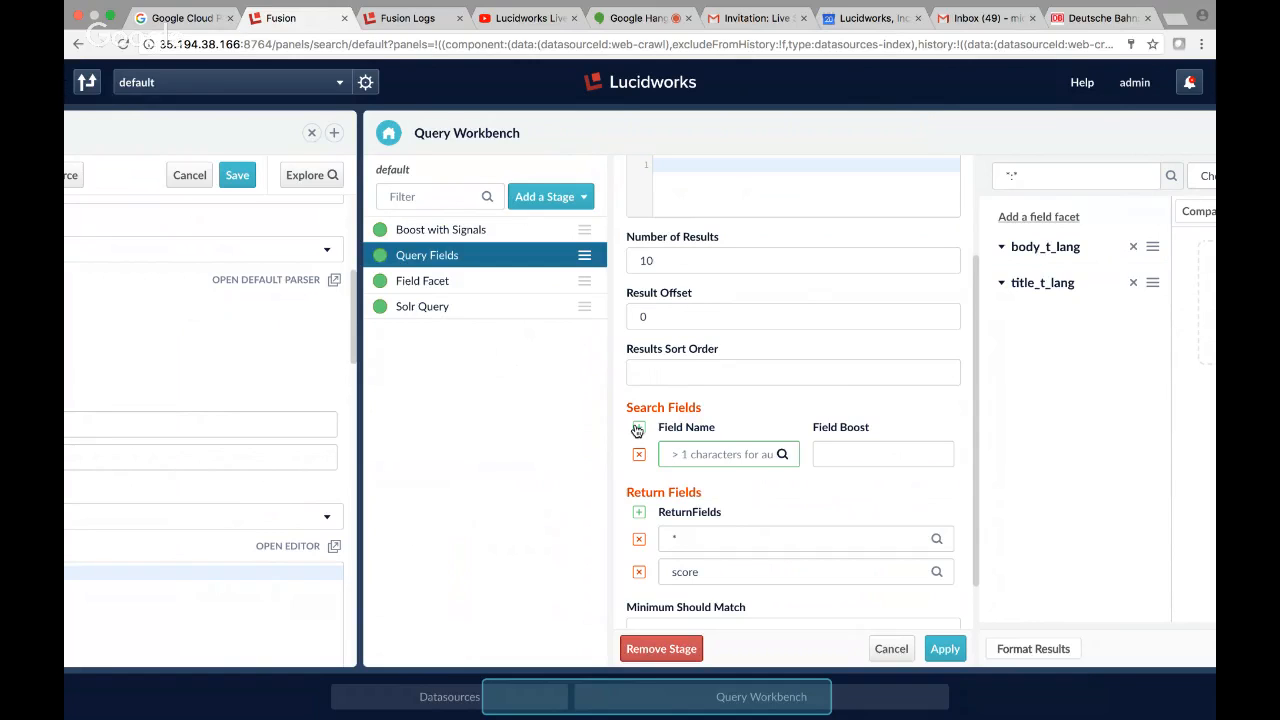
# Search Google for dismax parser solr in a new browser tab.
pyautogui.hotkey('ctrl', 't')
pyautogui.write('di')
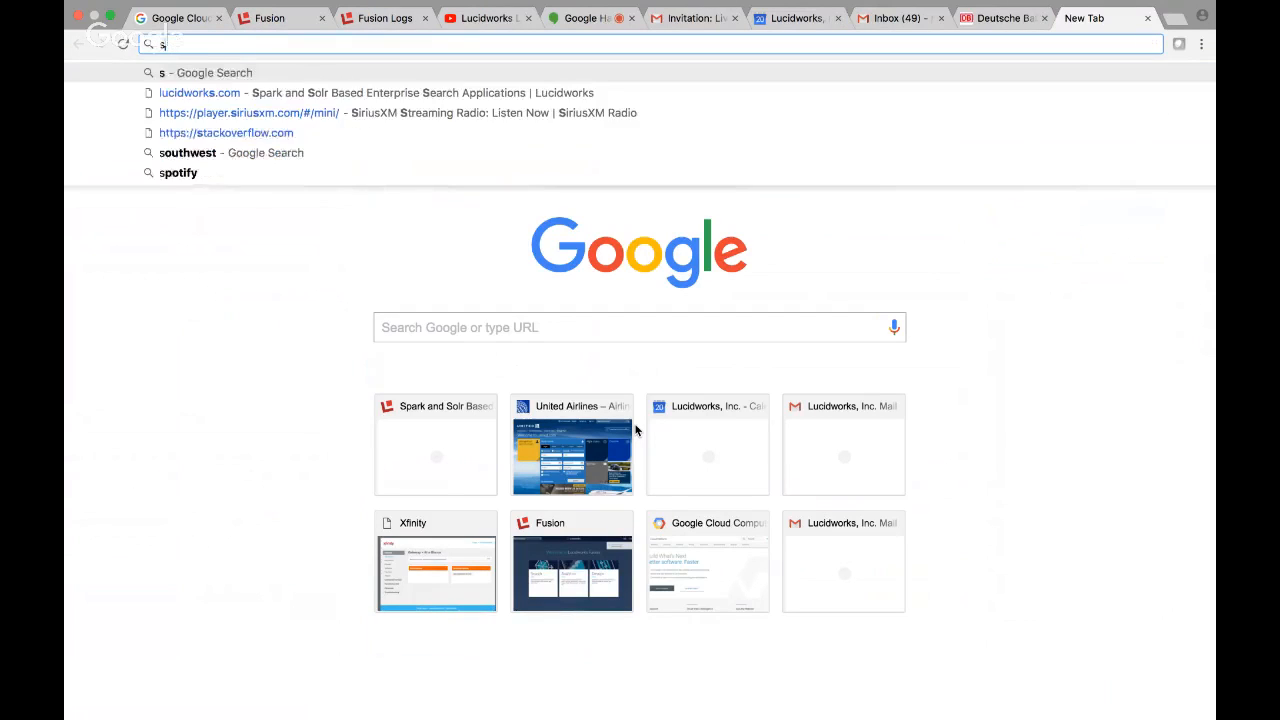
pyautogui.write('sc')
pyautogui.press('BackSpace')
pyautogui.write('m')
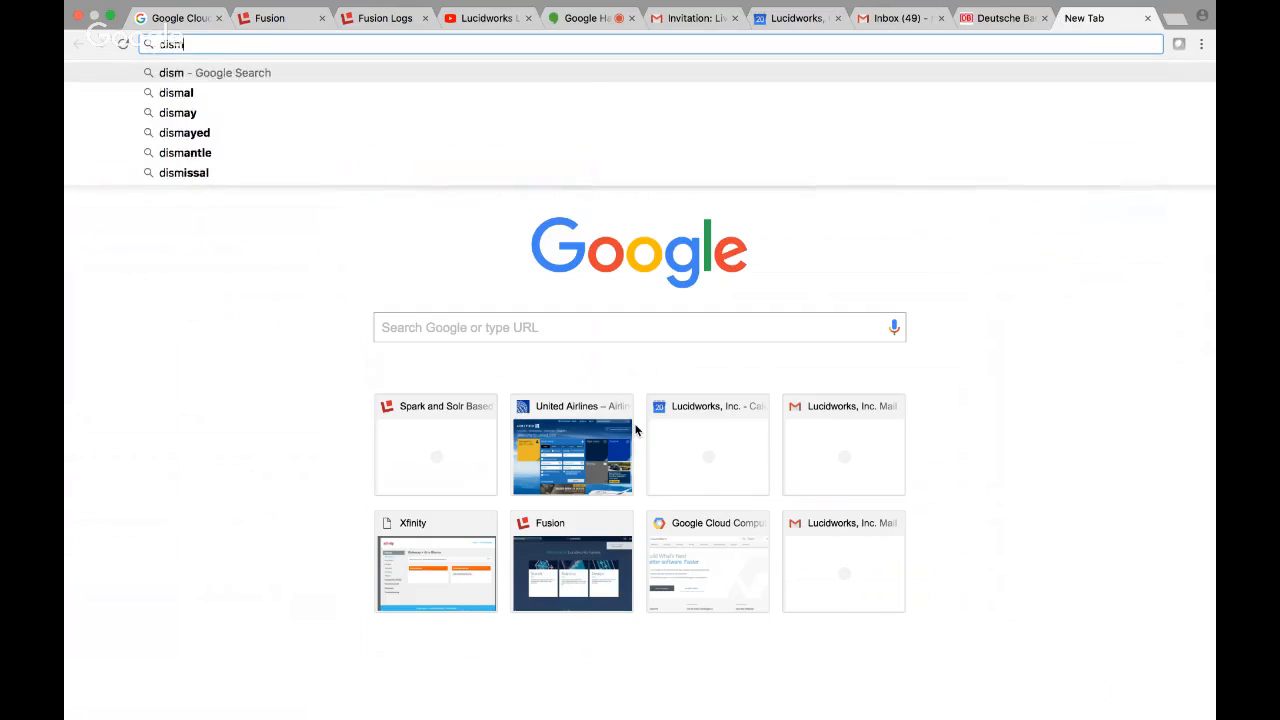
pyautogui.write('ax parser ')
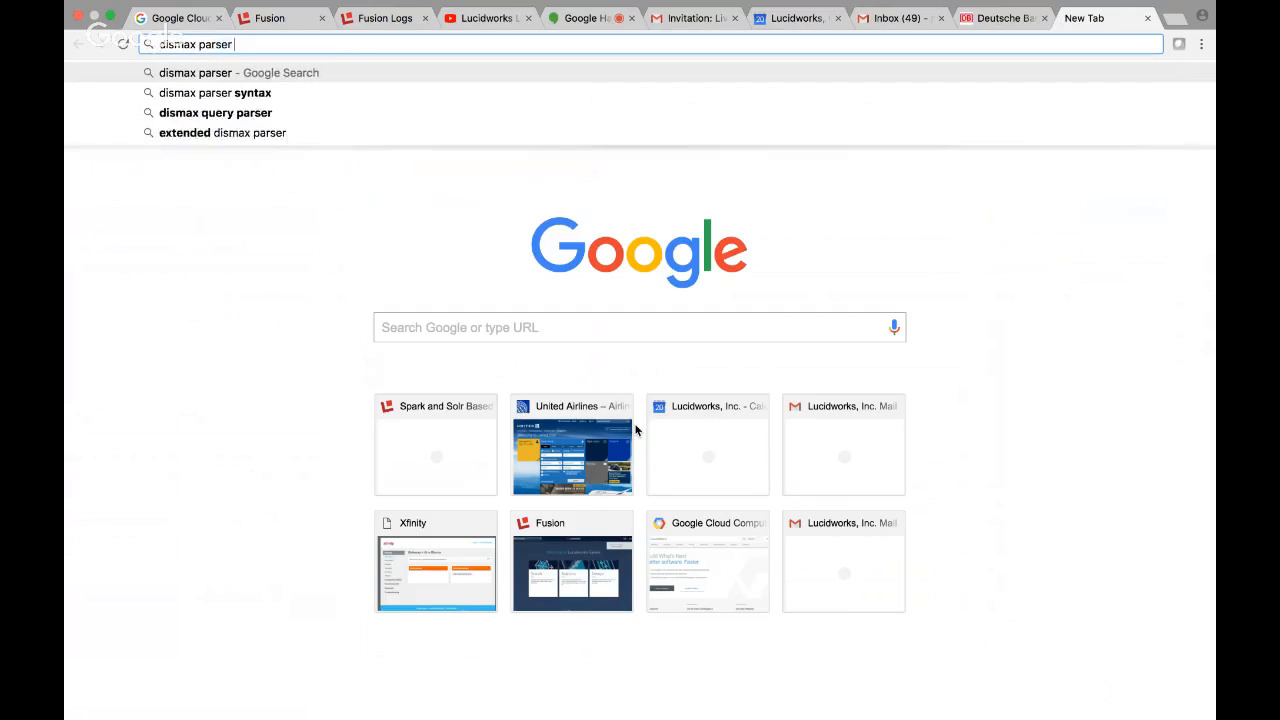
pyautogui.write('solr')
pyautogui.press('Return')
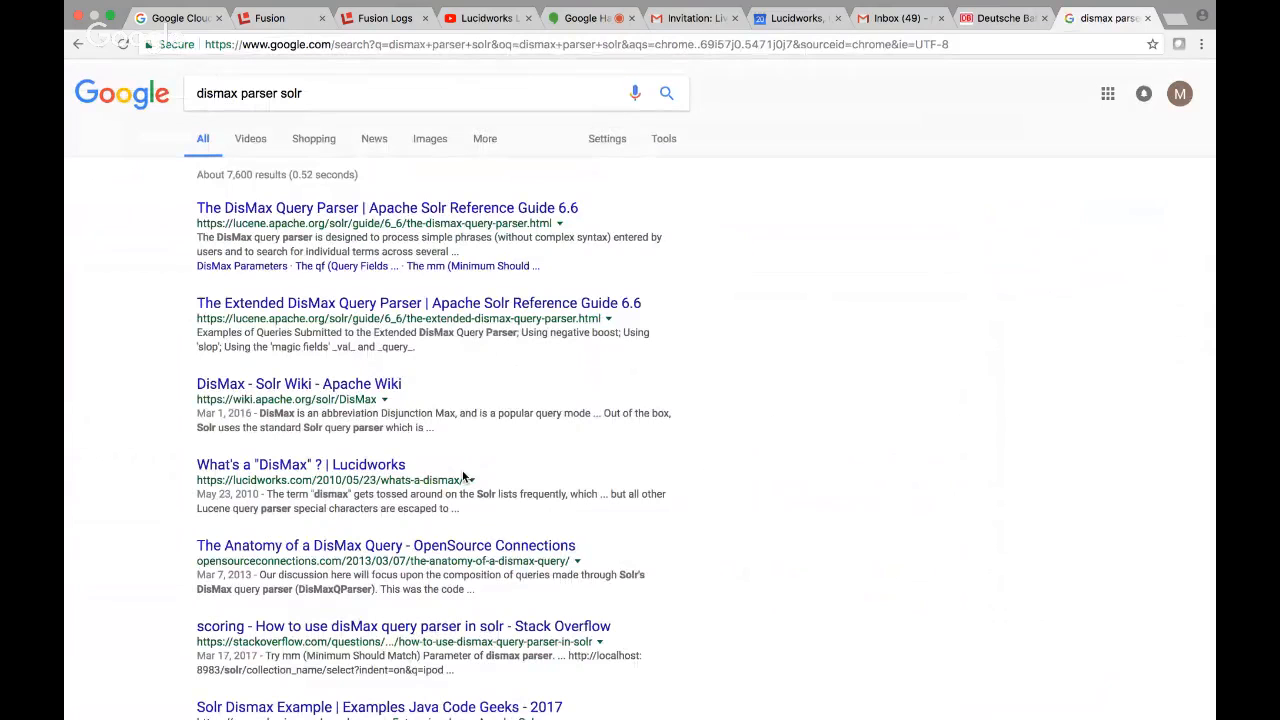
# Open The DisMax Query Parser page of the Solr Reference Guide 6.6 and look over its parameter list.
pyautogui.click(420, 208)
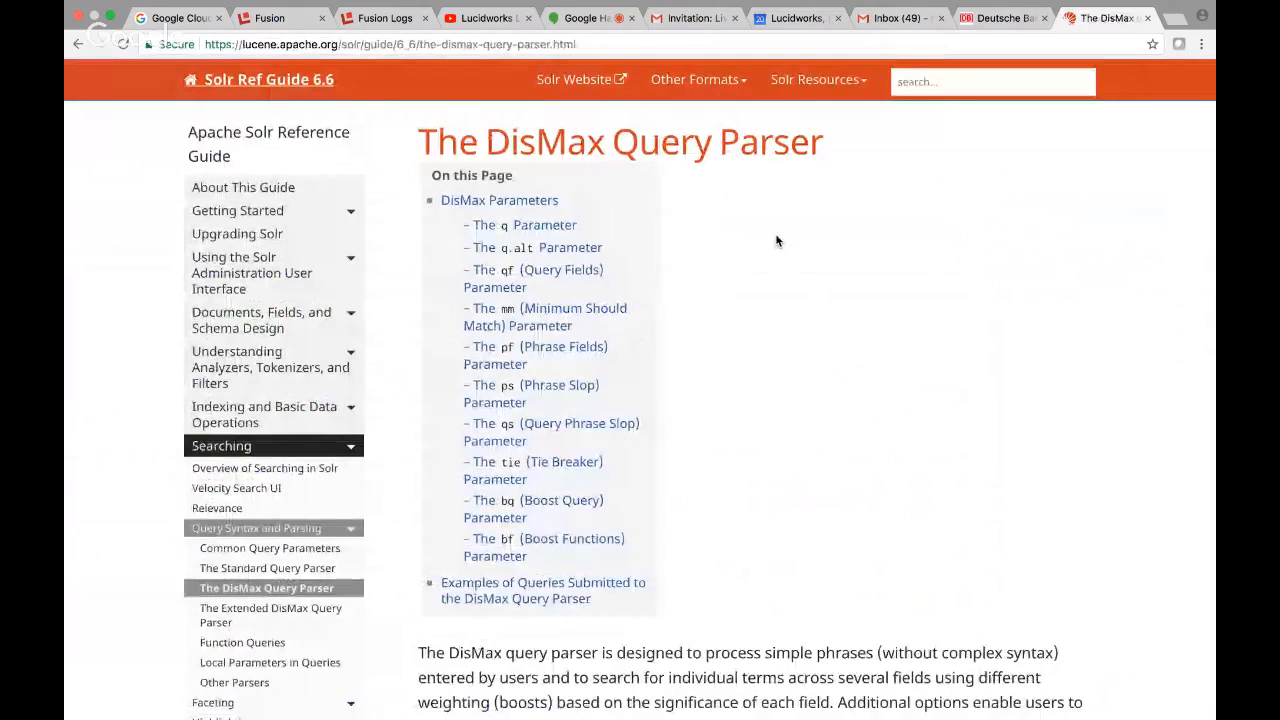
pyautogui.scroll(-2, 780, 245)
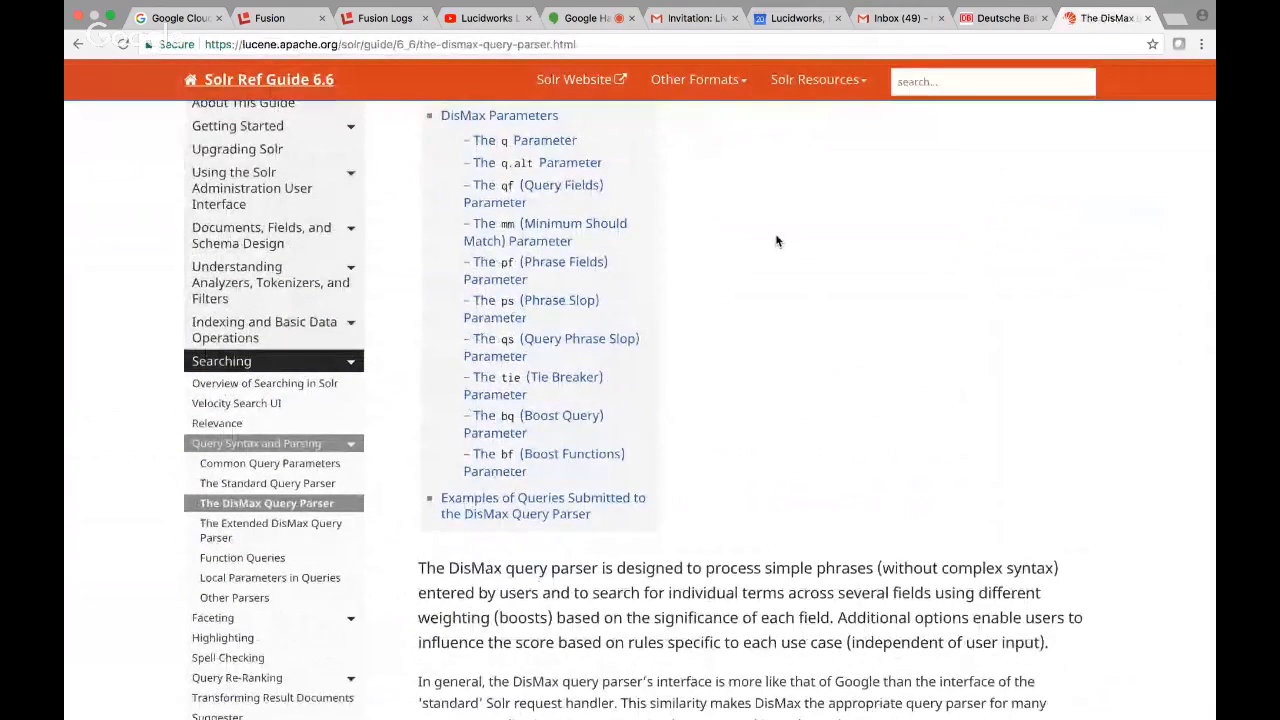
pyautogui.scroll(1, 778, 241)
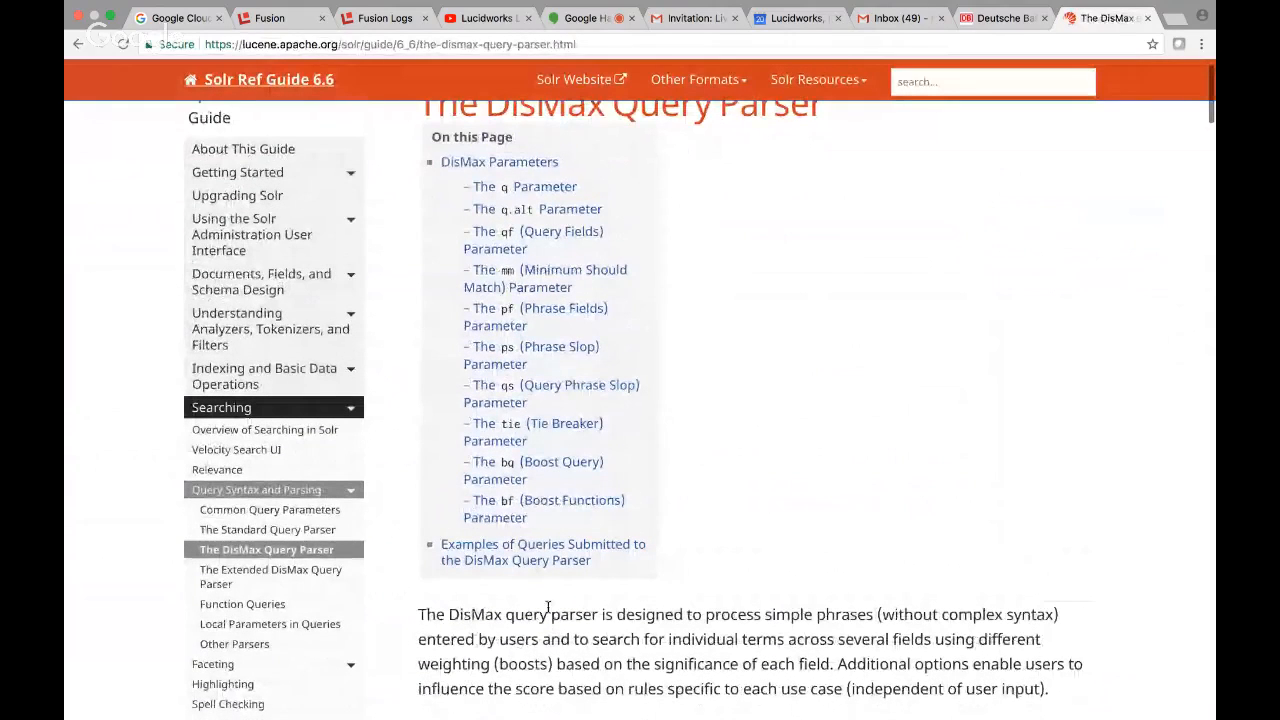
pyautogui.scroll(1, 693, 558)
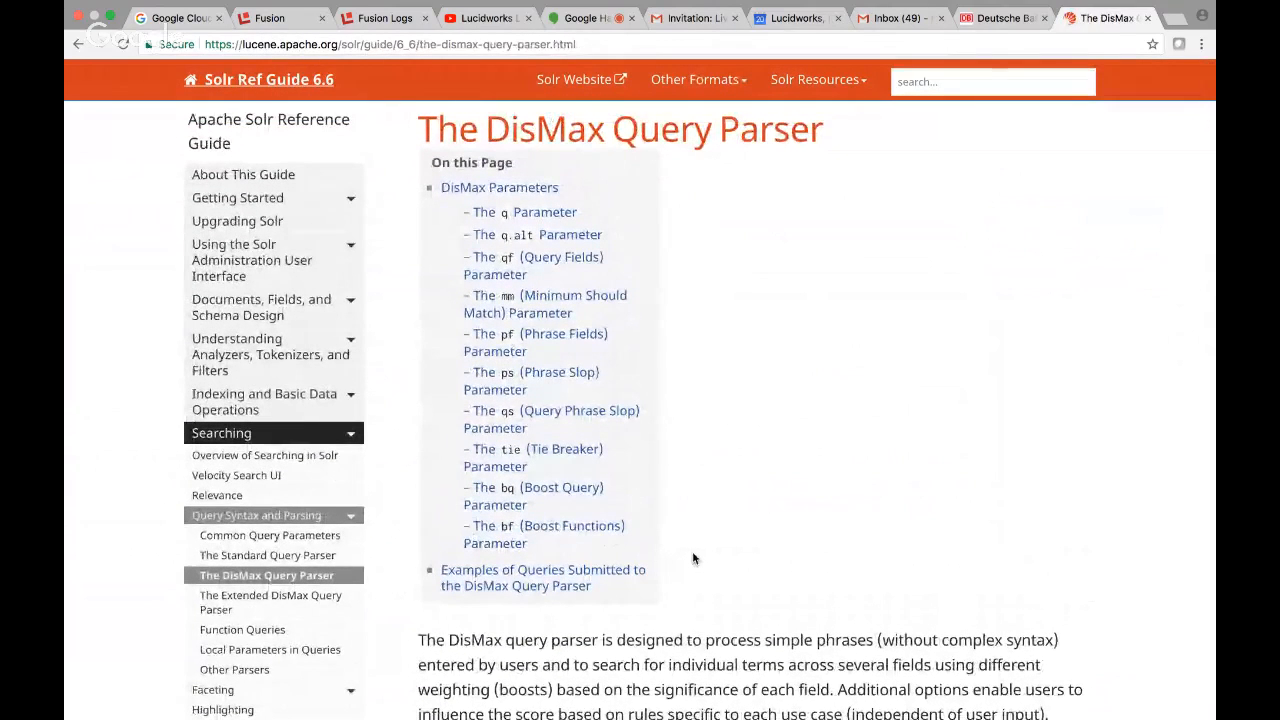
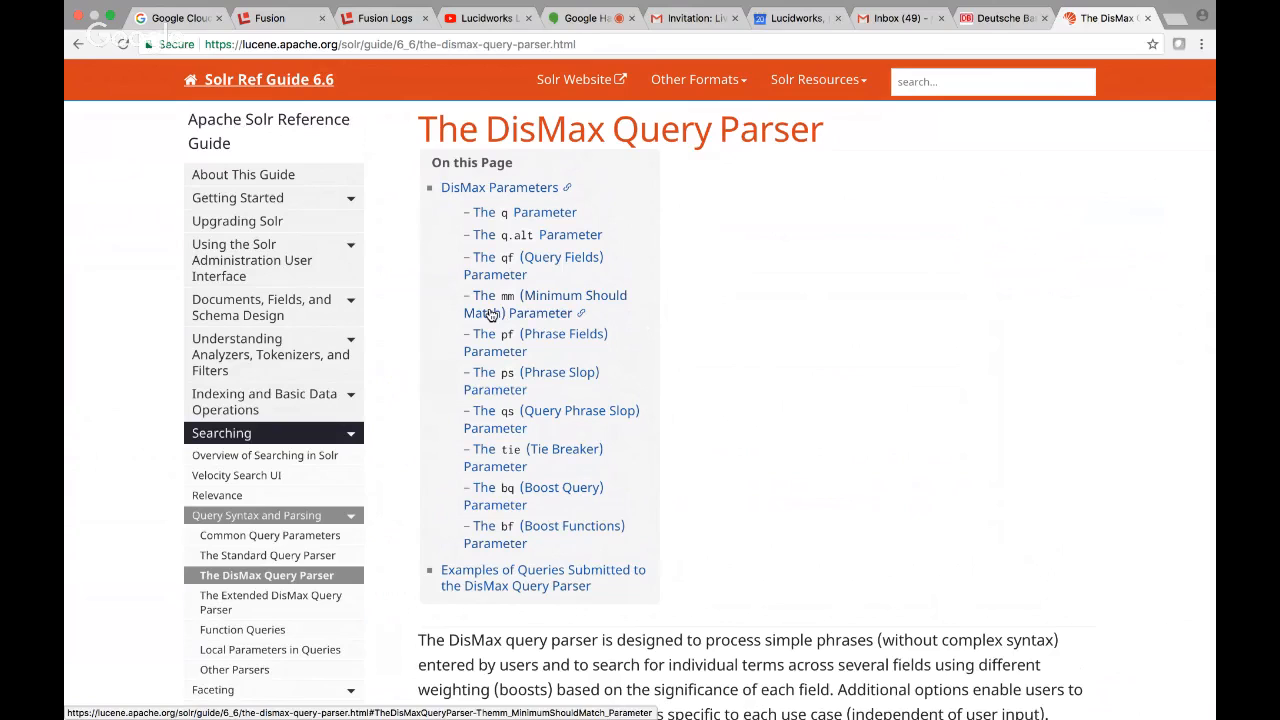
# Switch back to Fusion and set the Query Fields stage's empty search field to title_t with a field boost of 5.
pyautogui.scroll(-1, 459, 304)
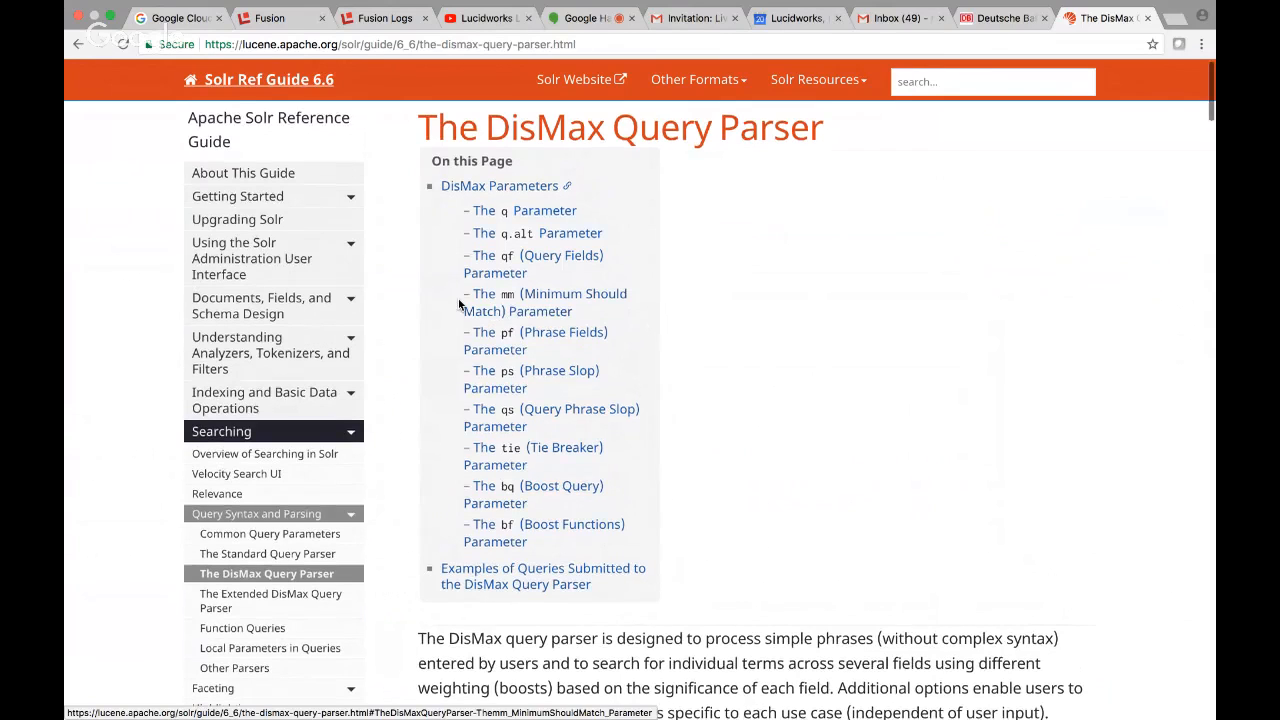
pyautogui.click(265, 19)
pyautogui.click(675, 453)
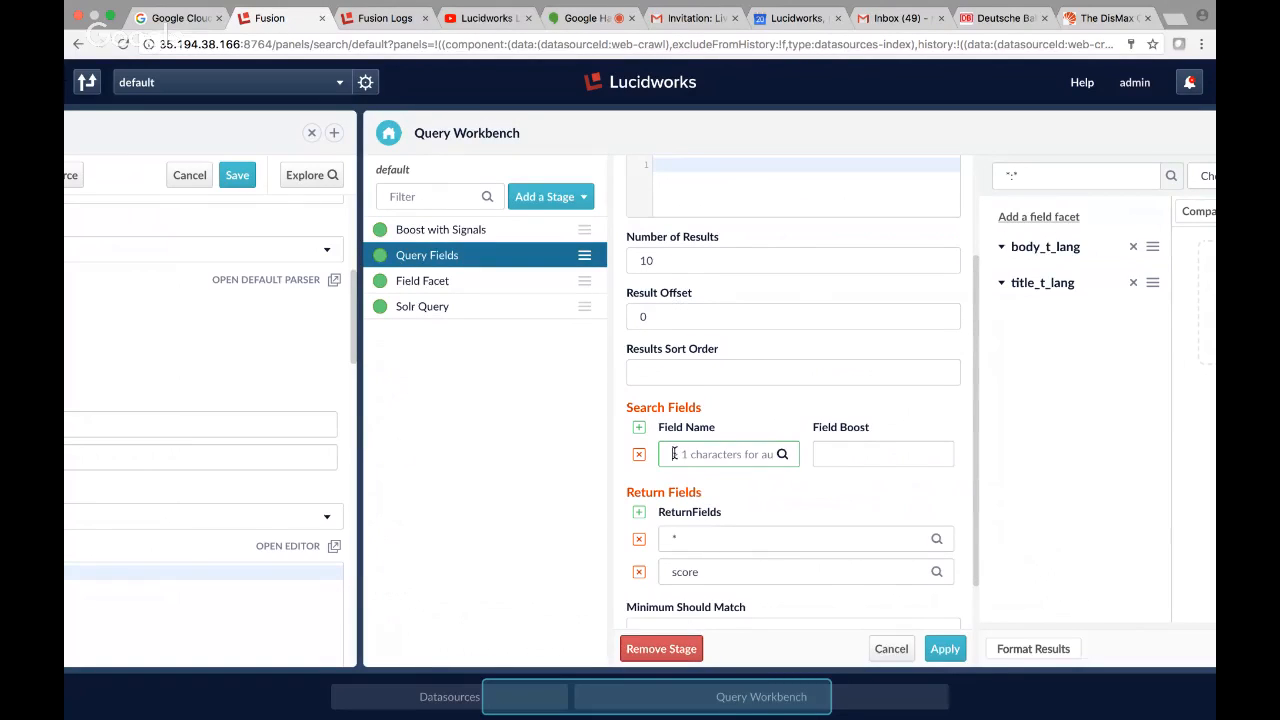
pyautogui.write('title_t')
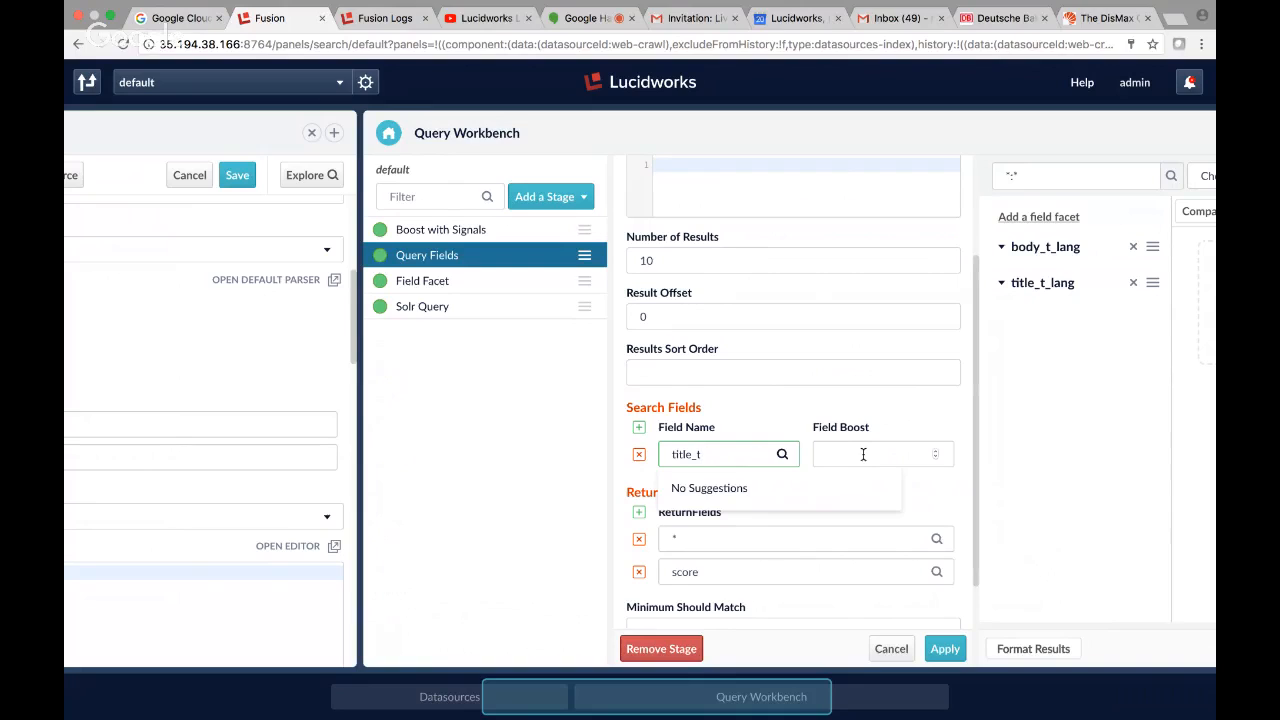
pyautogui.click(863, 454)
pyautogui.write('5')
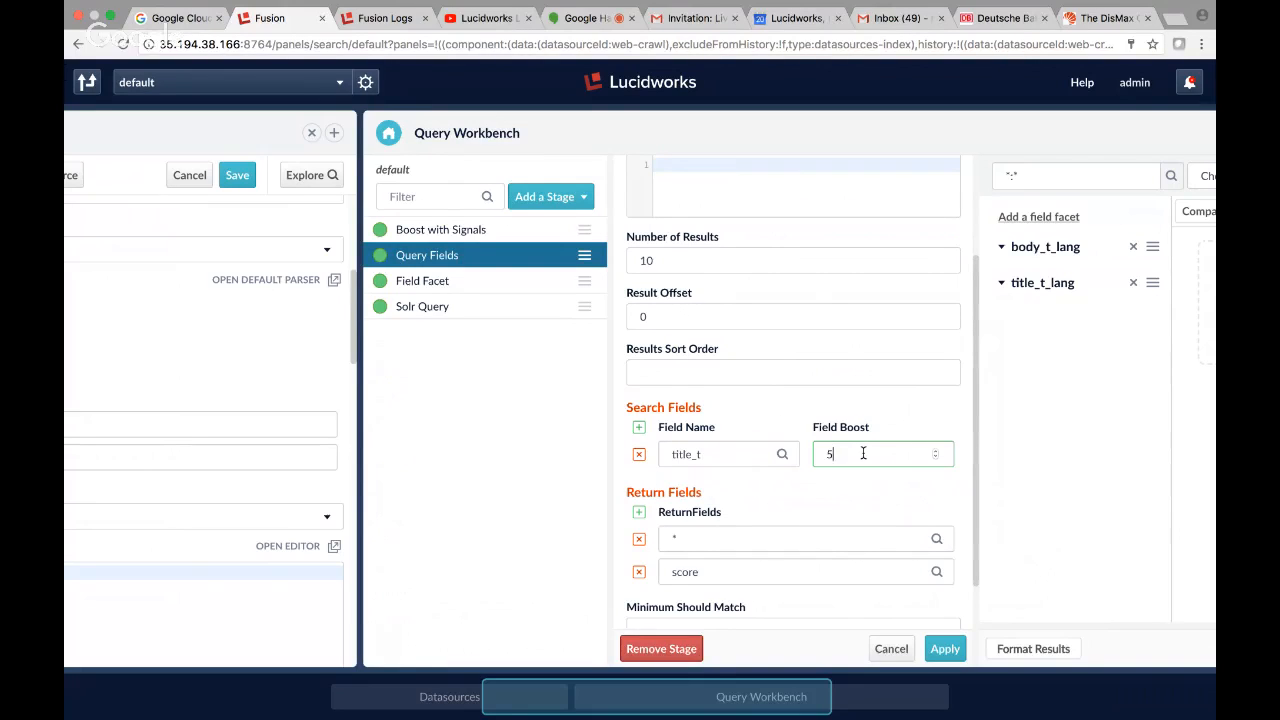
# Add body_t as a second search field without a boost and apply the Query Fields stage changes.
pyautogui.click(639, 427)
pyautogui.write('bod')
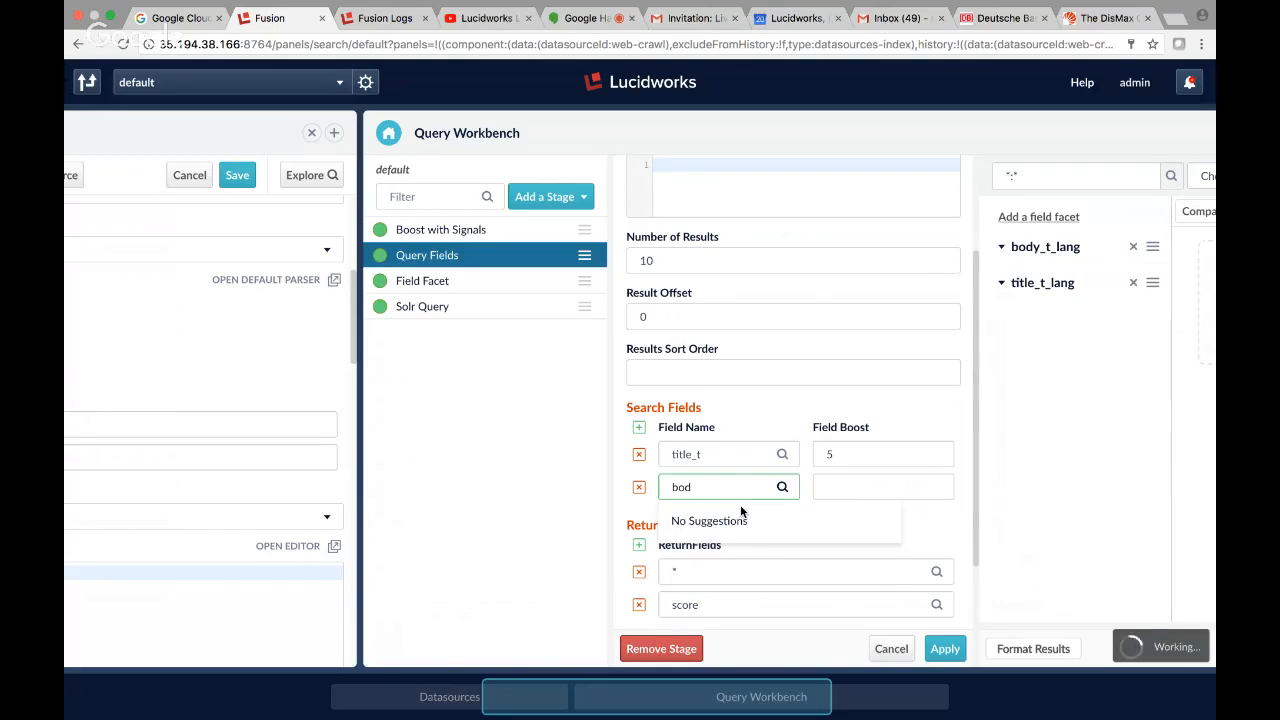
pyautogui.write('y_t')
pyautogui.click(858, 487)
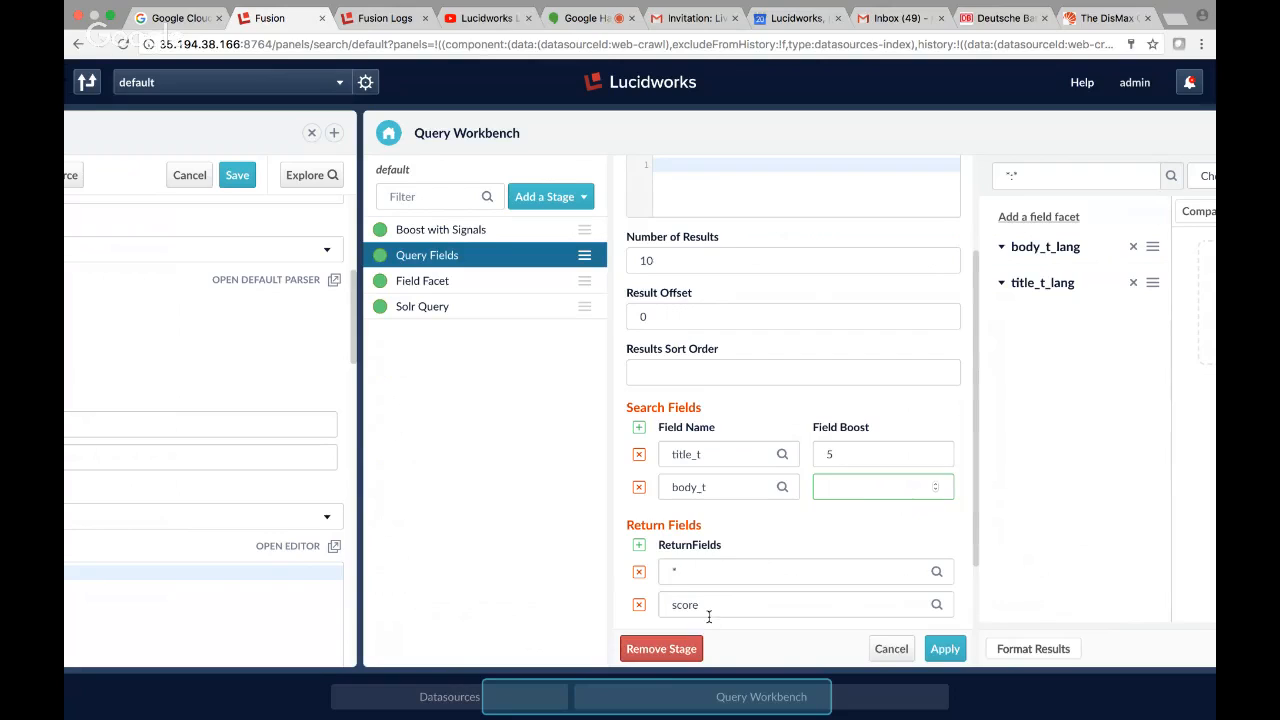
pyautogui.click(646, 694)
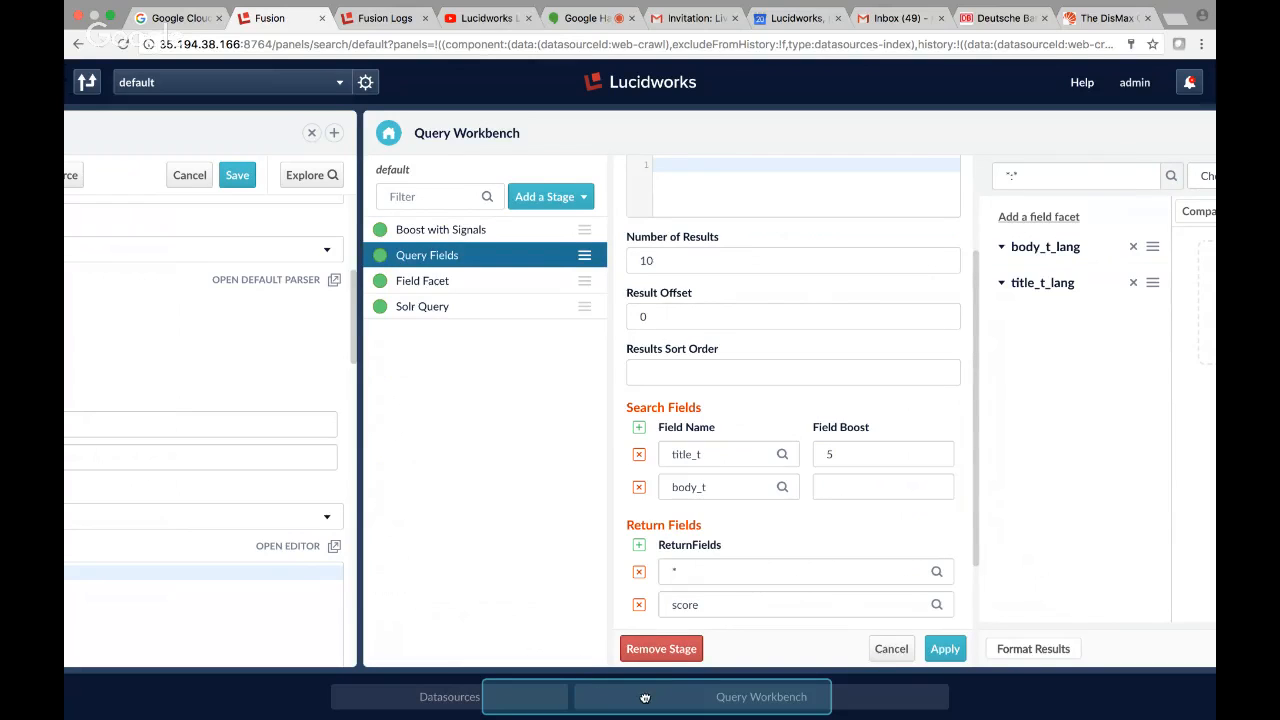
pyautogui.click(945, 650)
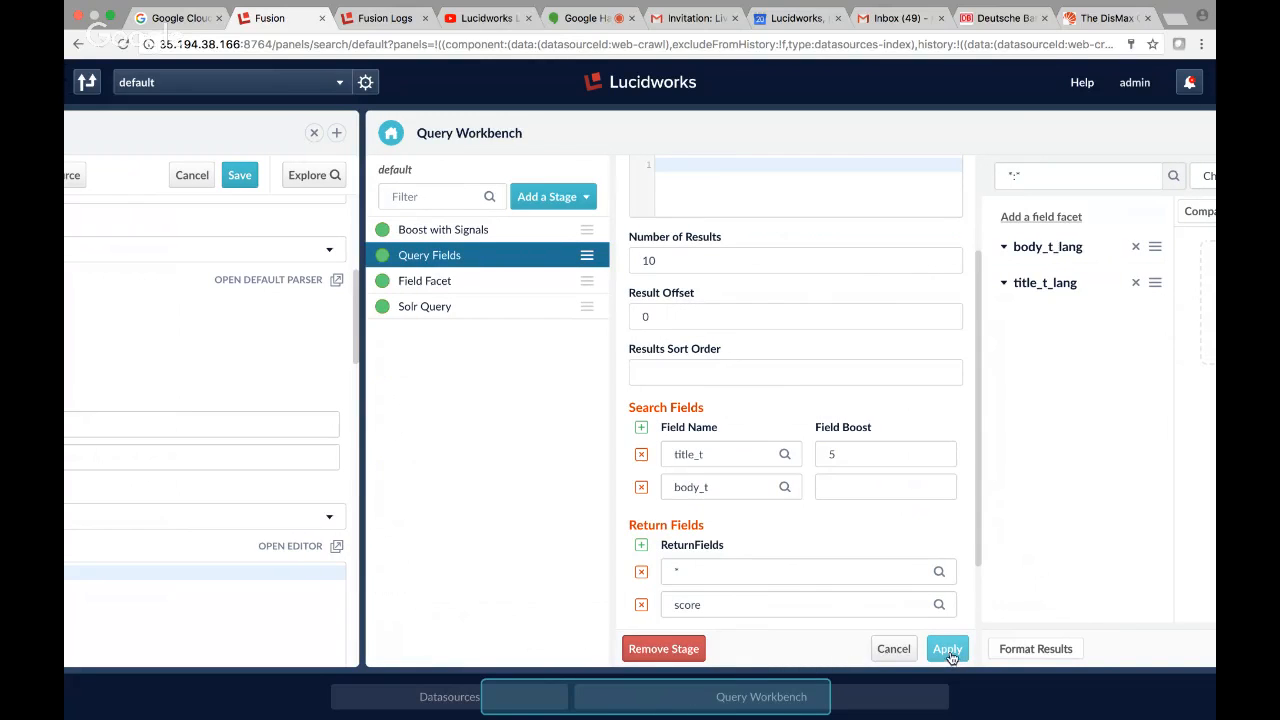
# Save the query pipeline over the existing default pipeline.
pyautogui.moveTo(700, 702); pyautogui.dragTo(890, 703)
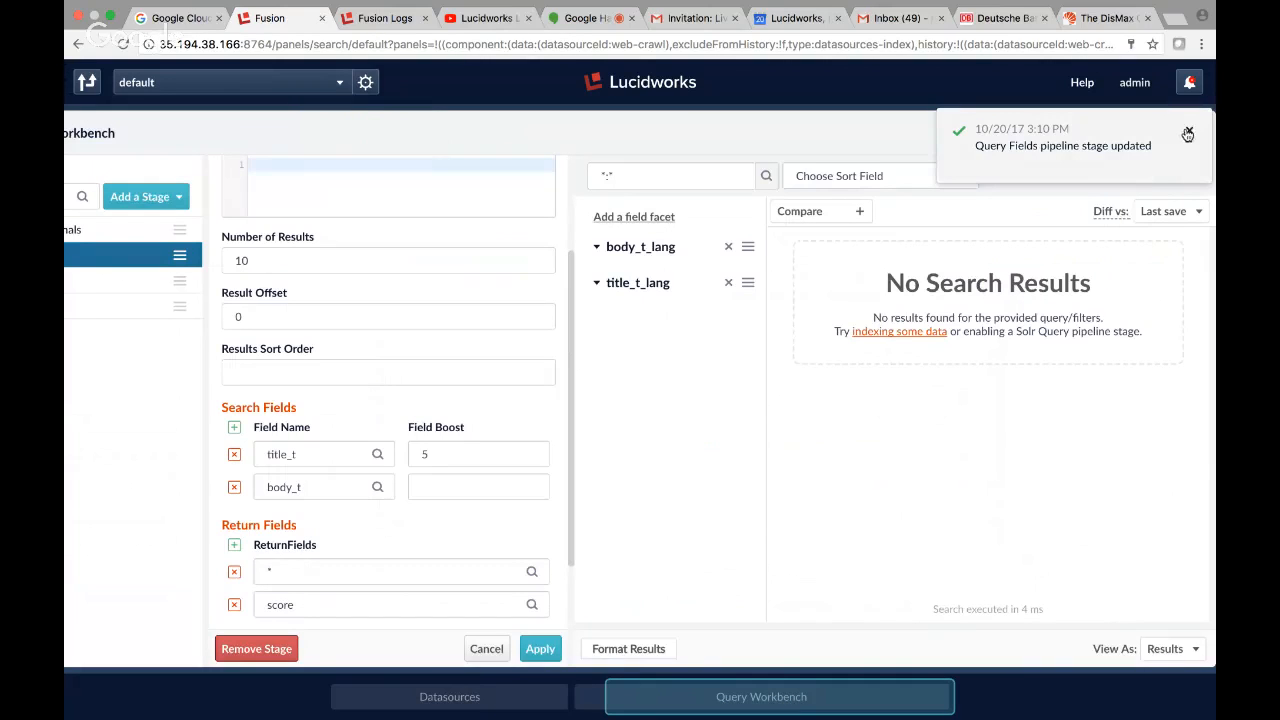
pyautogui.click(1189, 131)
pyautogui.click(1102, 135)
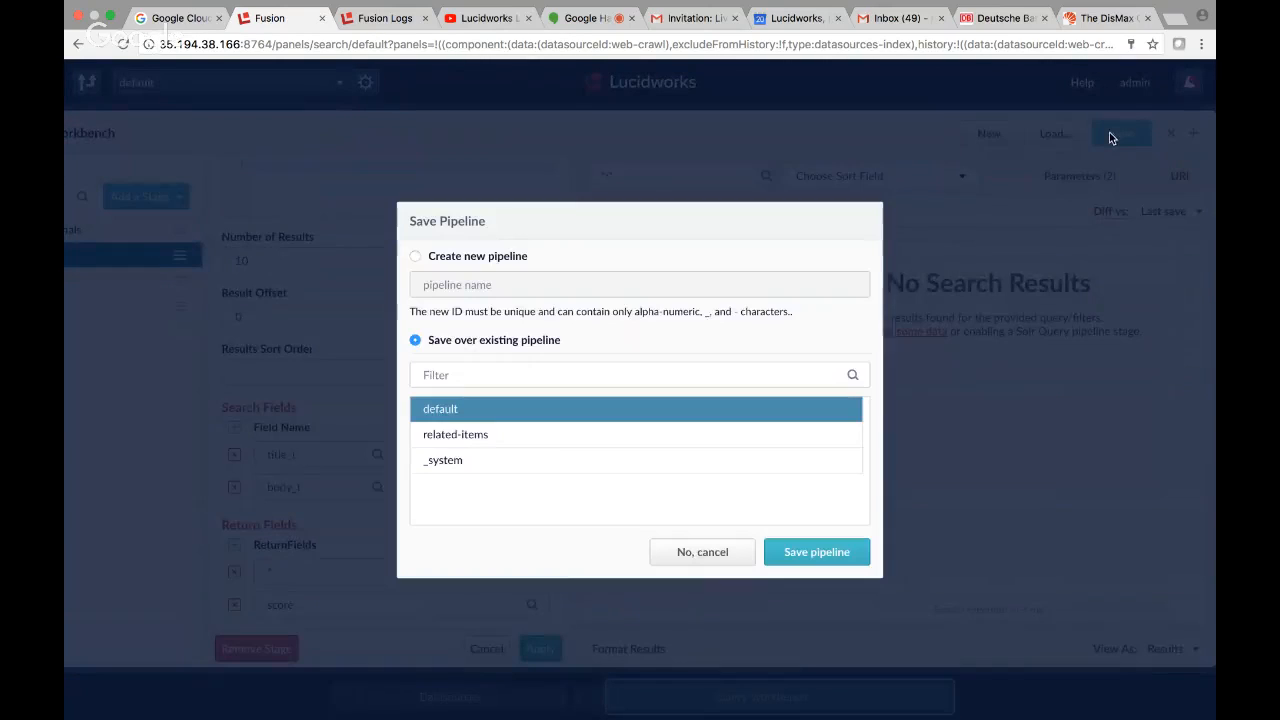
pyautogui.click(838, 553)
# Clear all documents from the web-crawl datasource.
pyautogui.moveTo(711, 697); pyautogui.dragTo(407, 686)
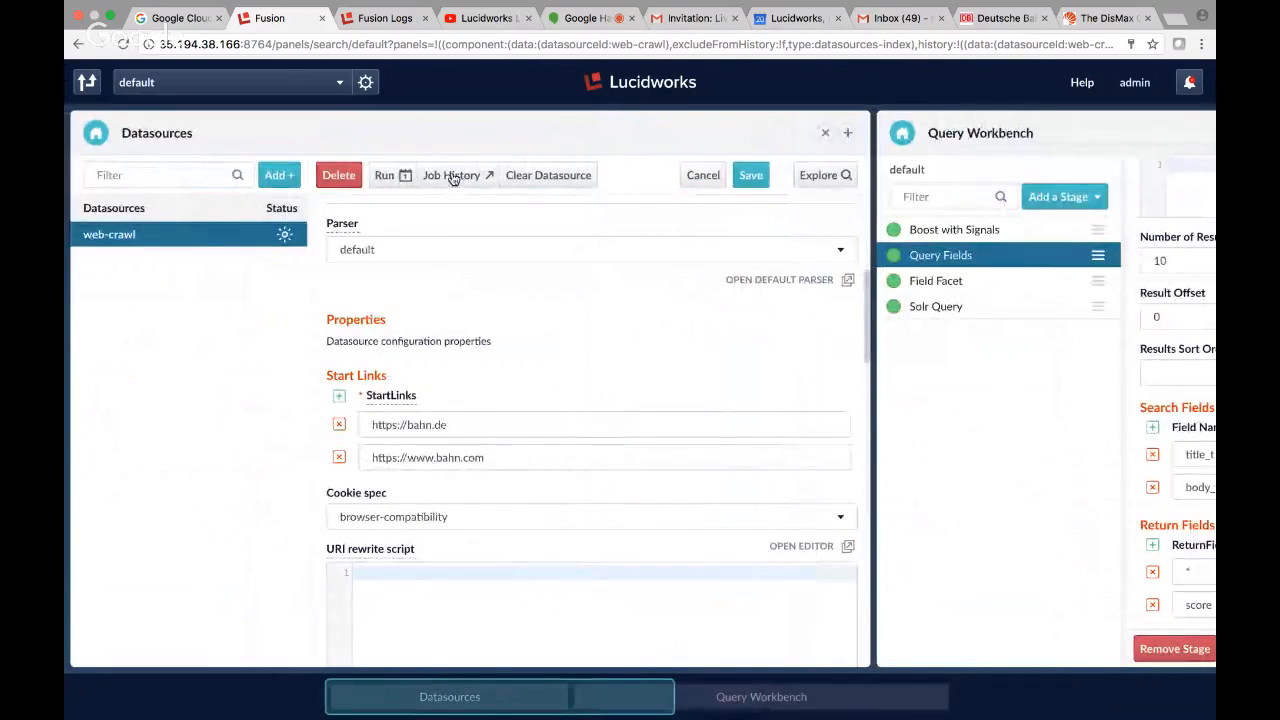
pyautogui.click(557, 176)
pyautogui.click(640, 443)
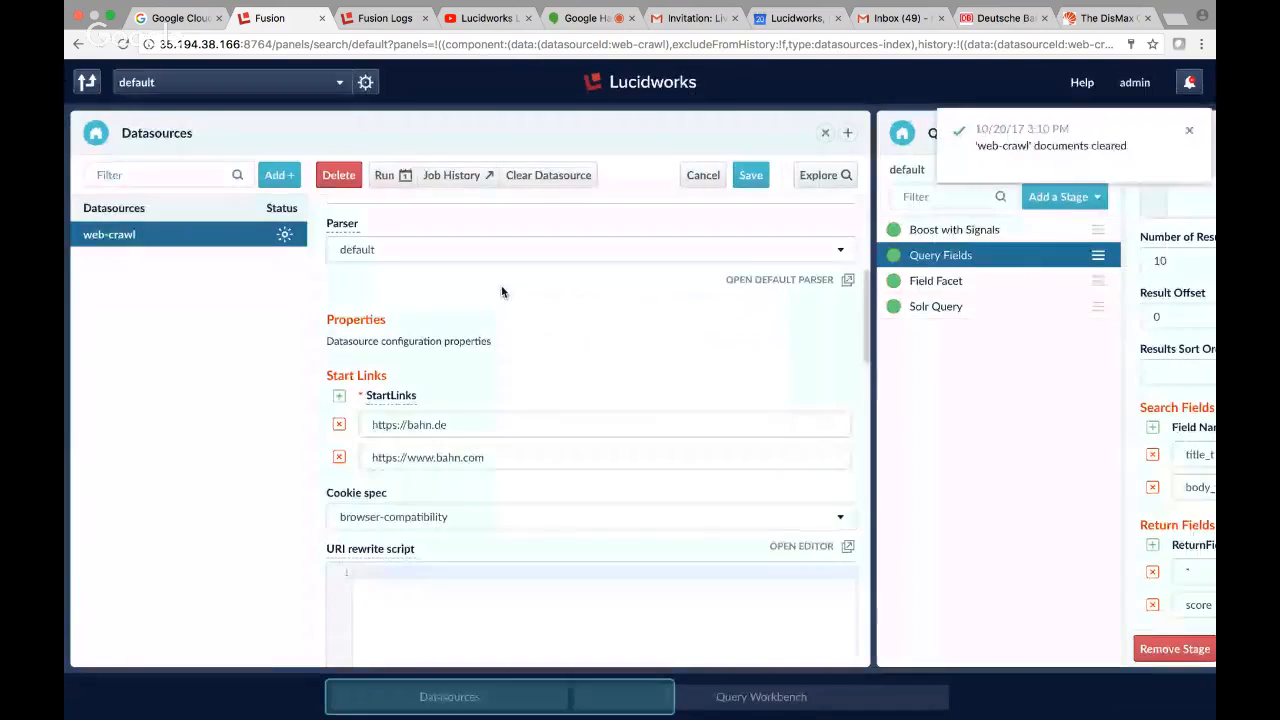
# Run the web-crawl datasource job and check the refreshed search results in the Query Workbench.
pyautogui.click(397, 184)
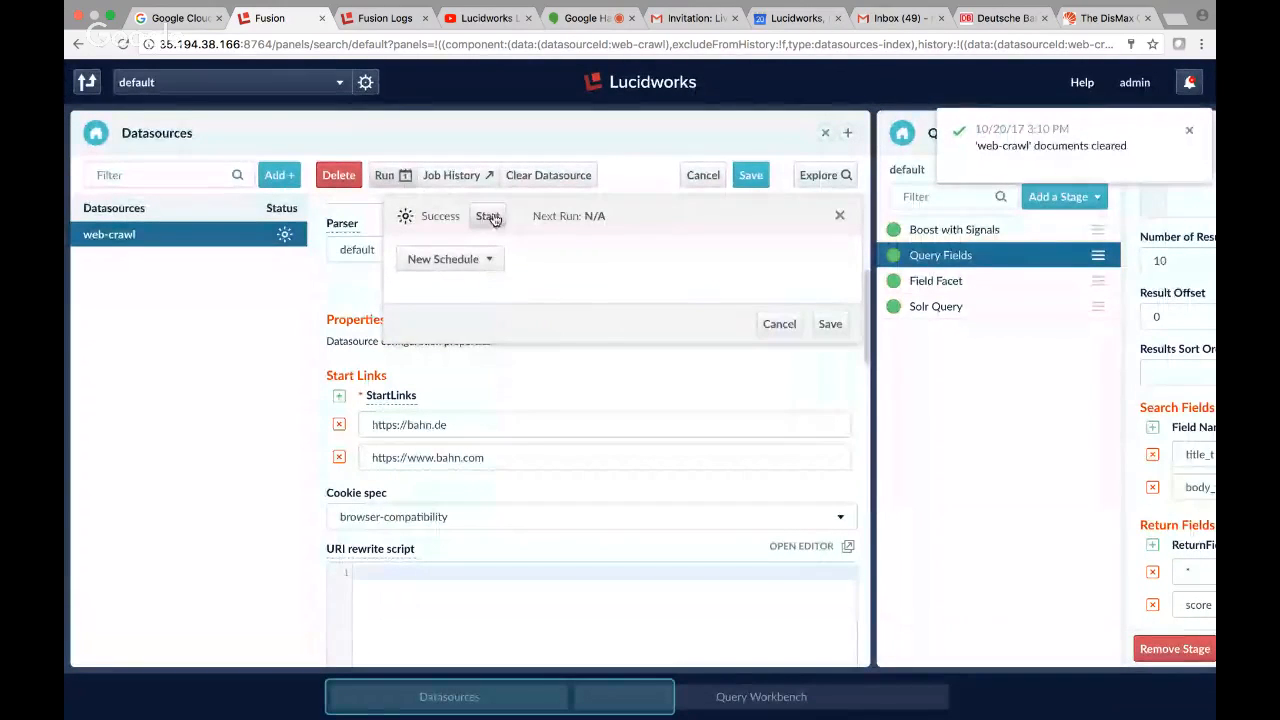
pyautogui.click(489, 217)
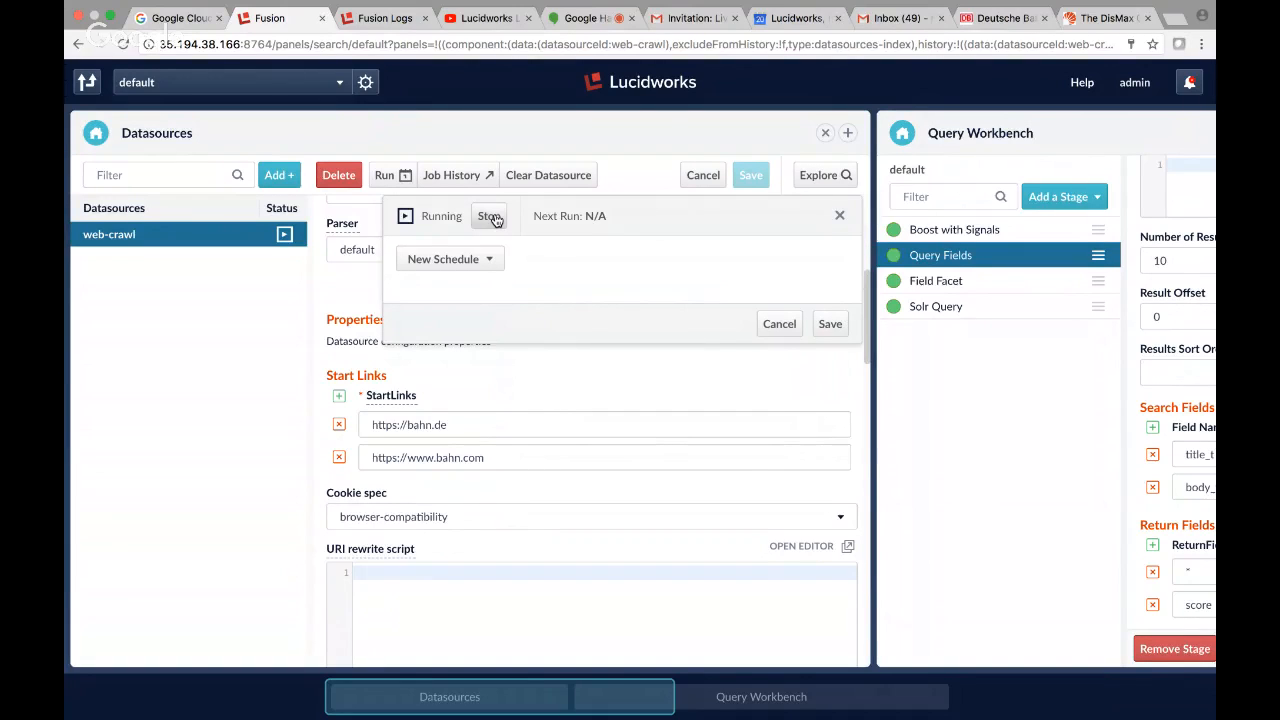
pyautogui.click(489, 216)
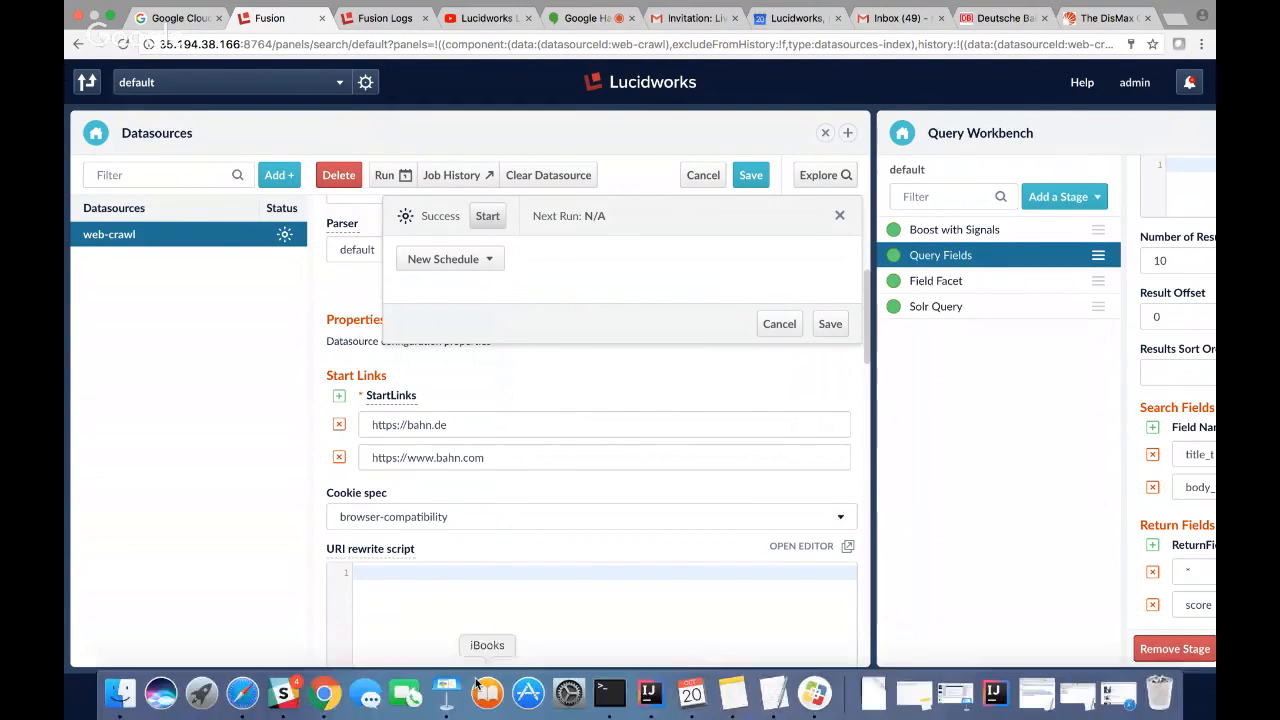
pyautogui.click(761, 697)
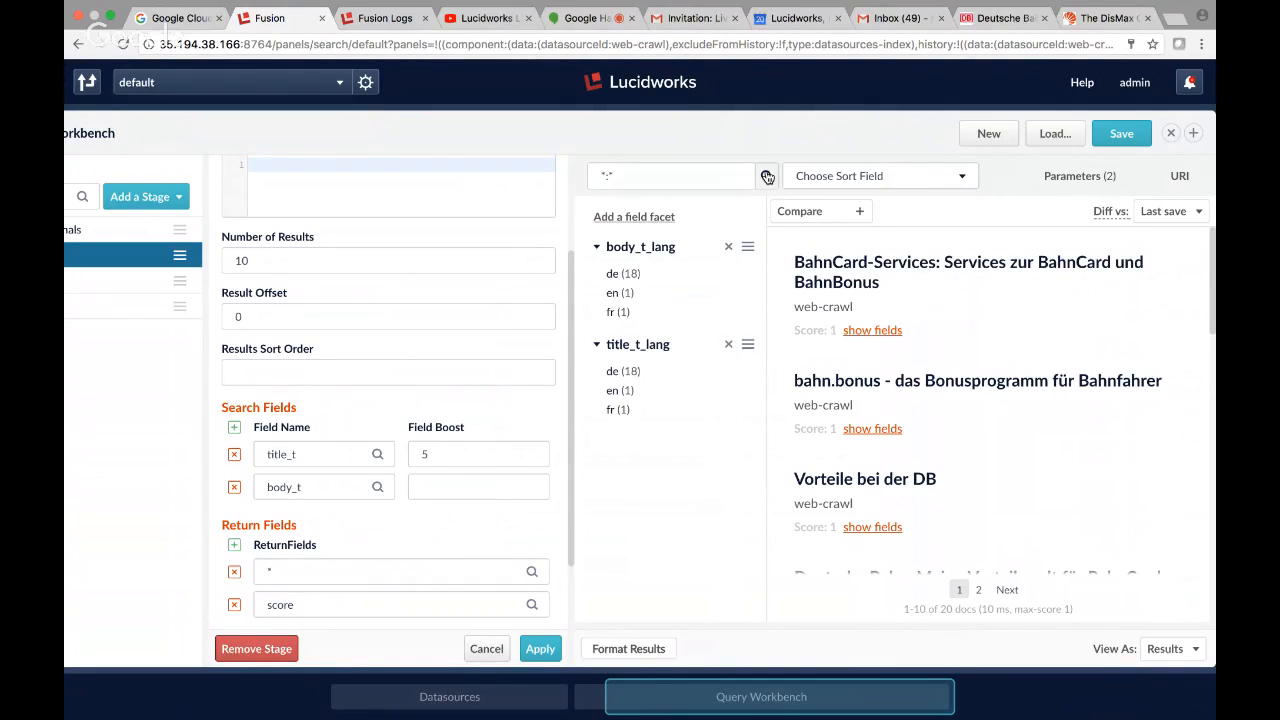
# Return to the web-crawl datasource, dismiss its scheduling dialog and expand the Limit Documents settings.
pyautogui.click(450, 697)
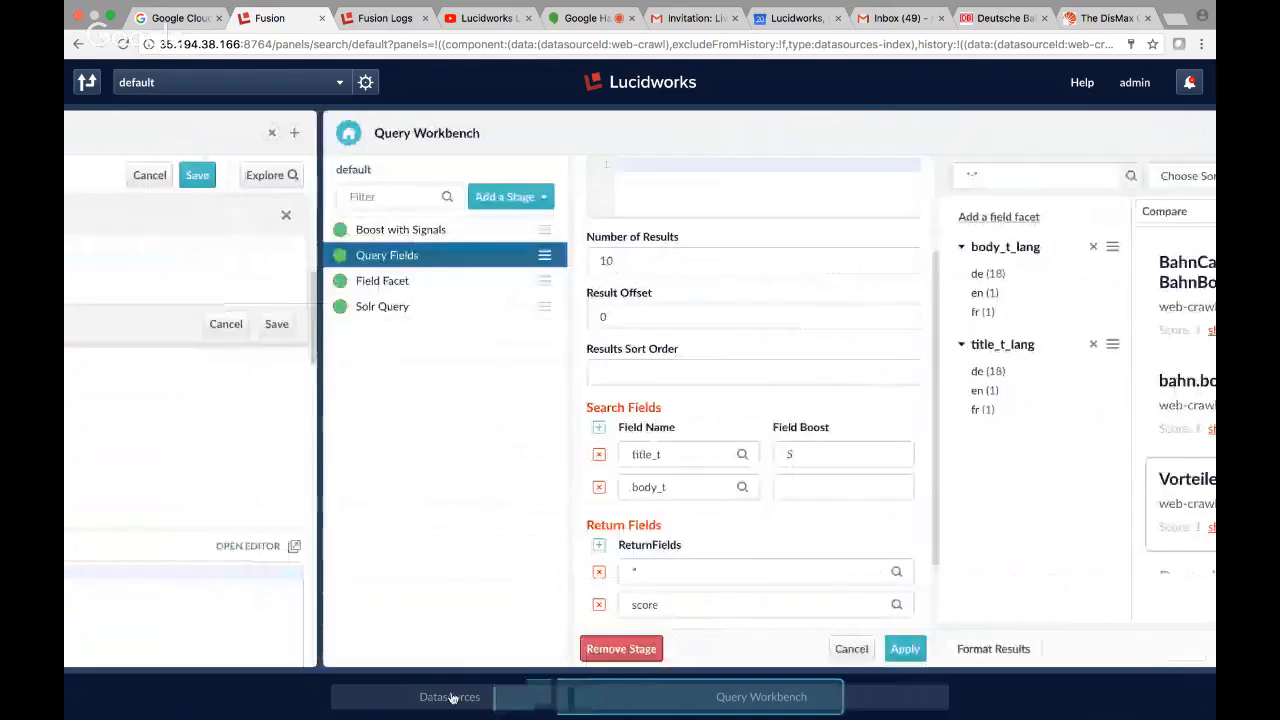
pyautogui.scroll(-3, 535, 400)
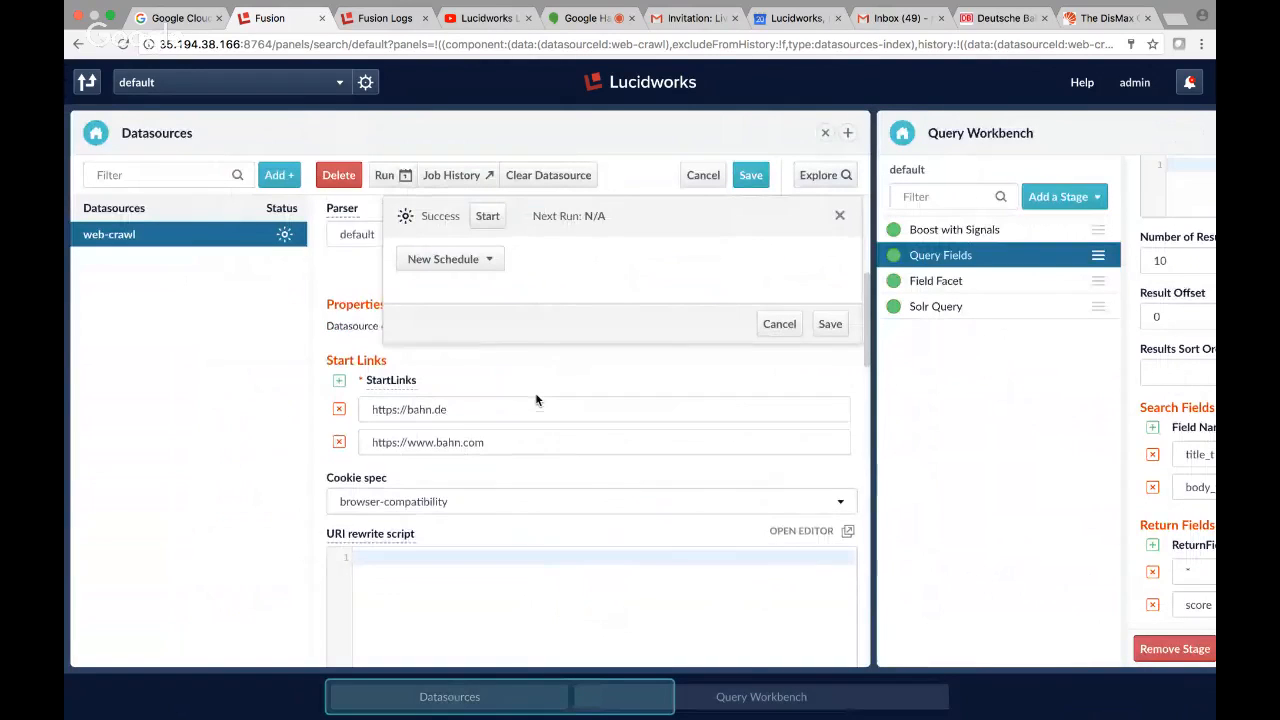
pyautogui.scroll(-2, 535, 395)
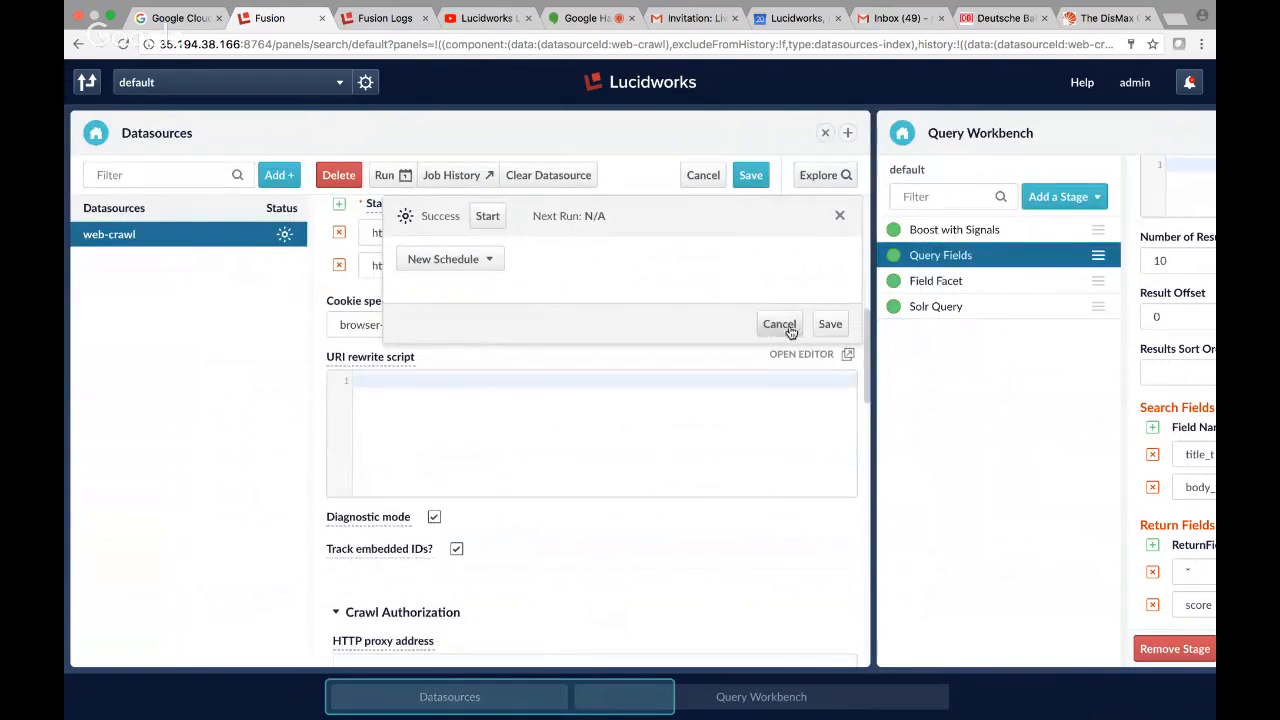
pyautogui.click(778, 324)
pyautogui.scroll(-5, 572, 565)
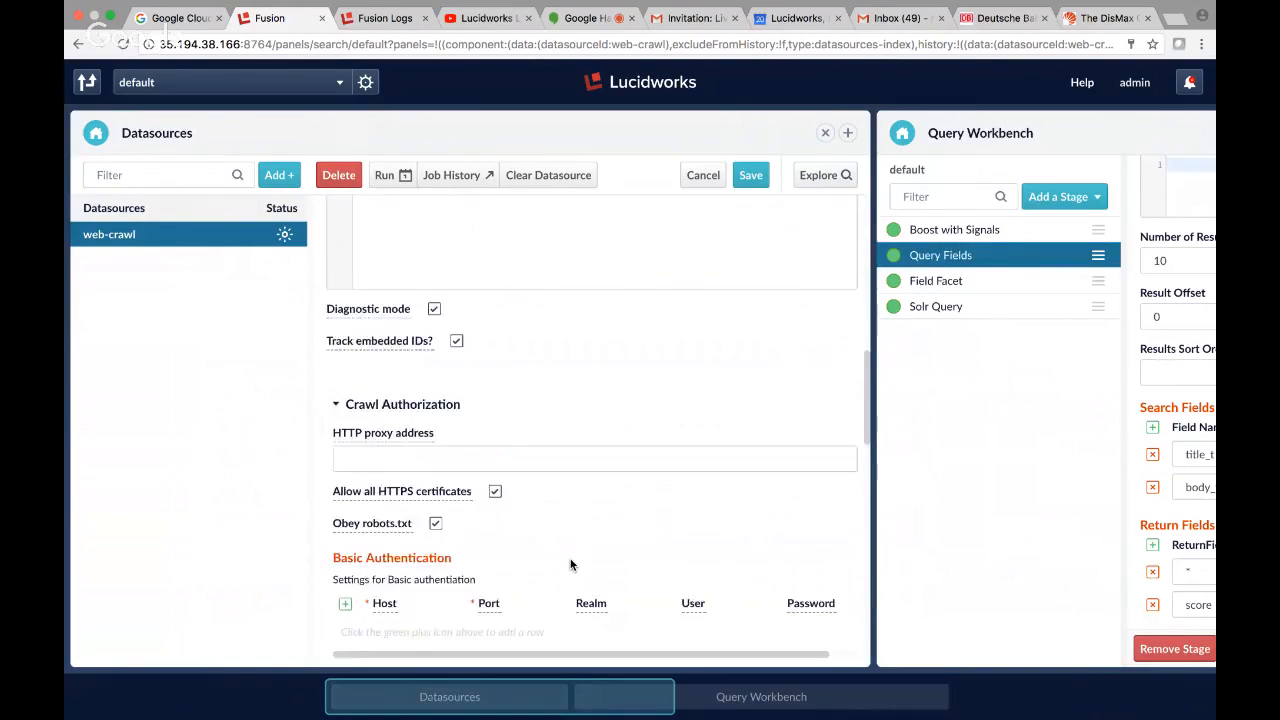
pyautogui.scroll(-14, 570, 565)
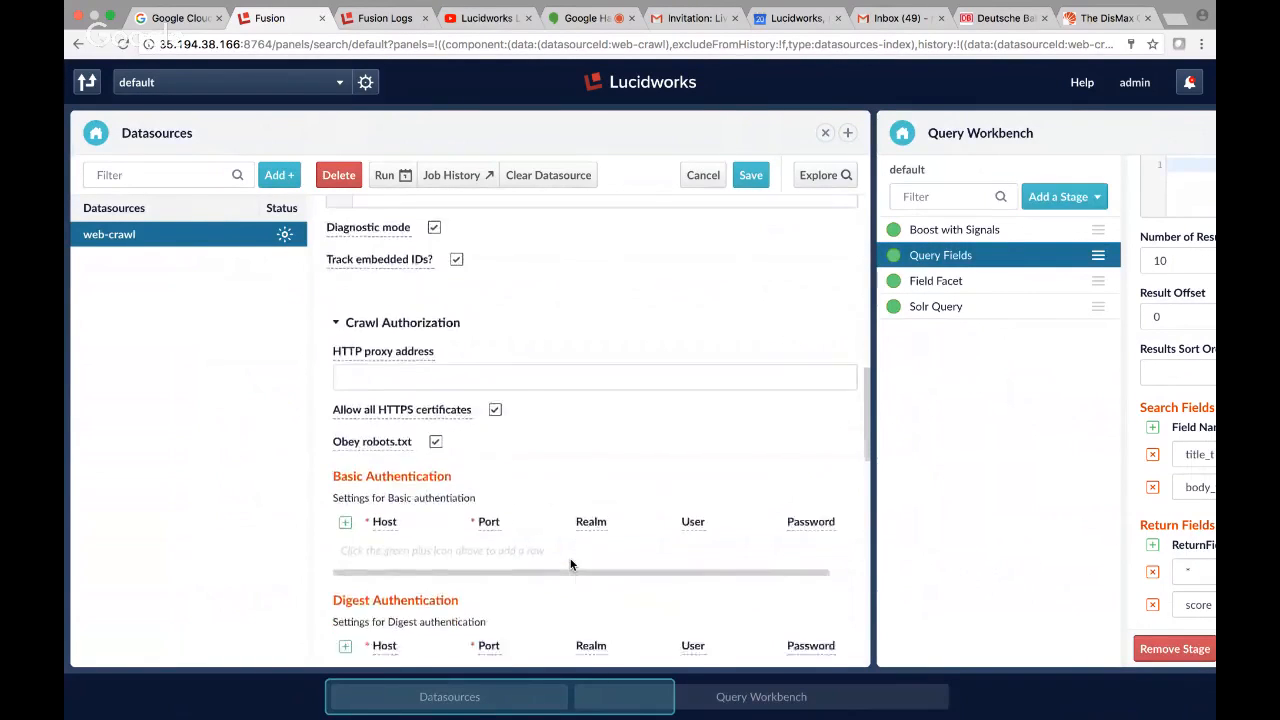
pyautogui.scroll(-8, 570, 565)
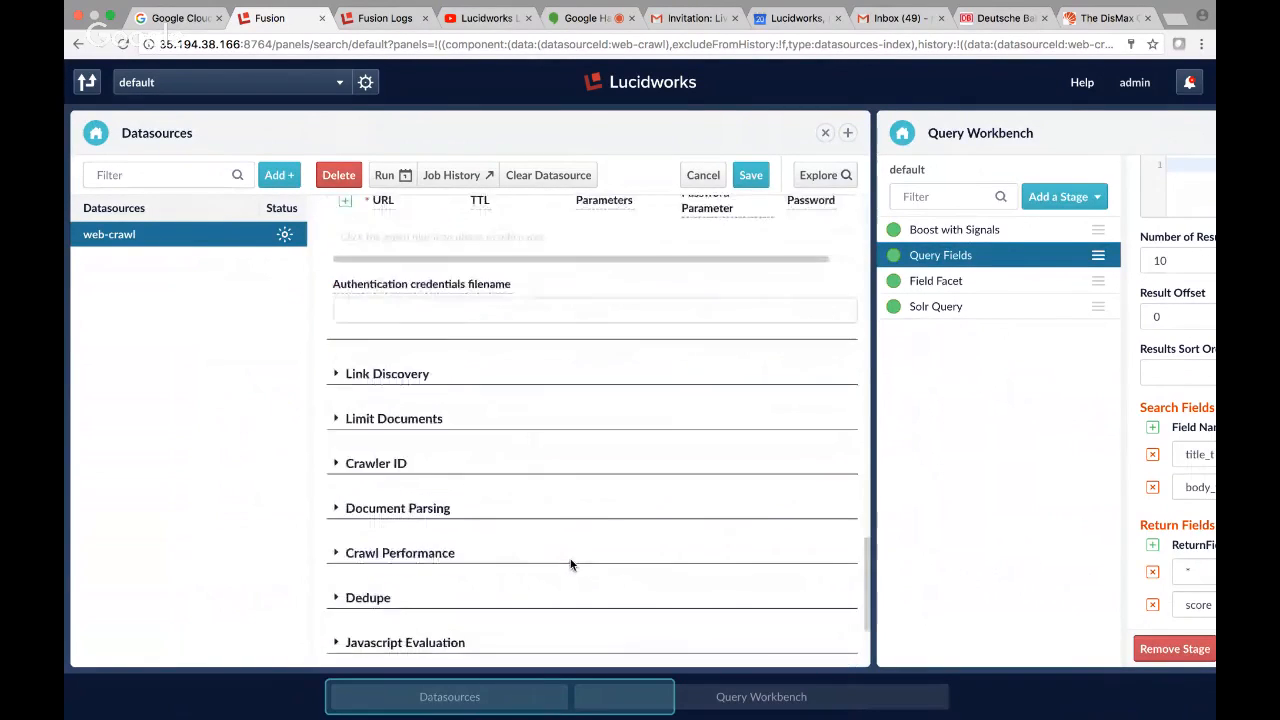
pyautogui.click(335, 422)
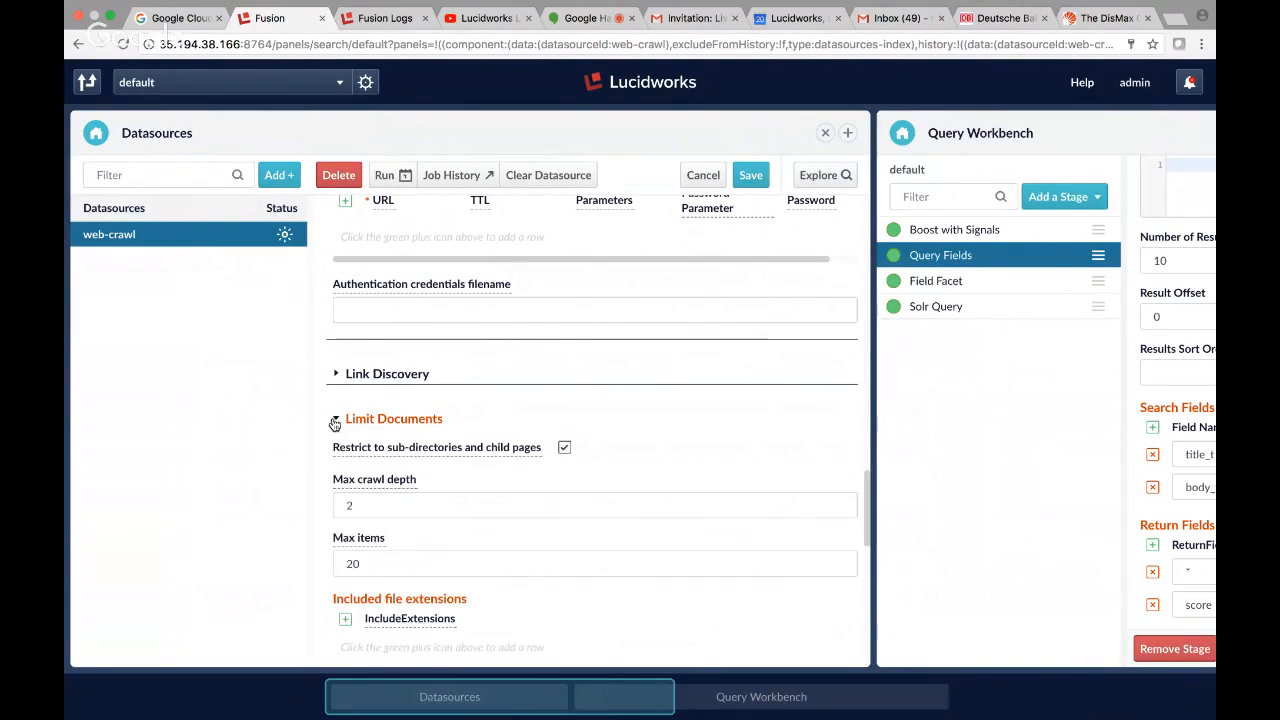
# Set the web-crawl datasource's max items to -1.
pyautogui.click(385, 562)
pyautogui.press('BackSpace')
pyautogui.press('BackSpace')
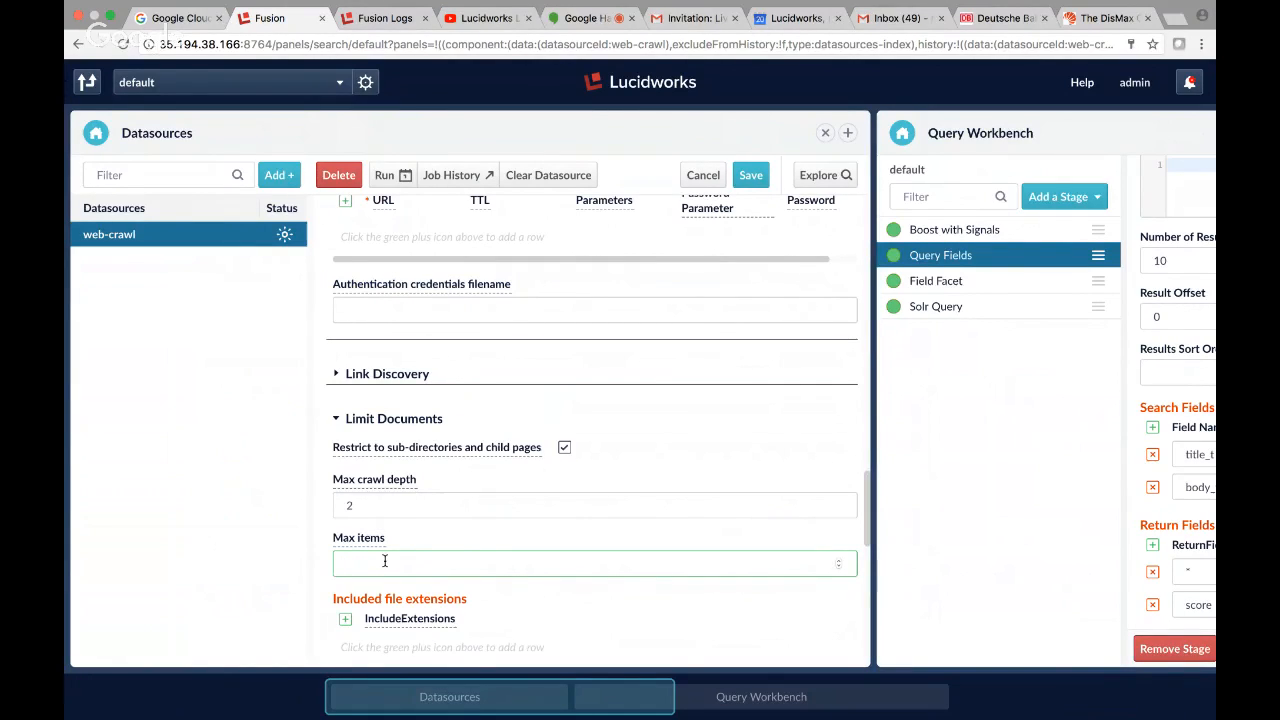
pyautogui.write('-1')
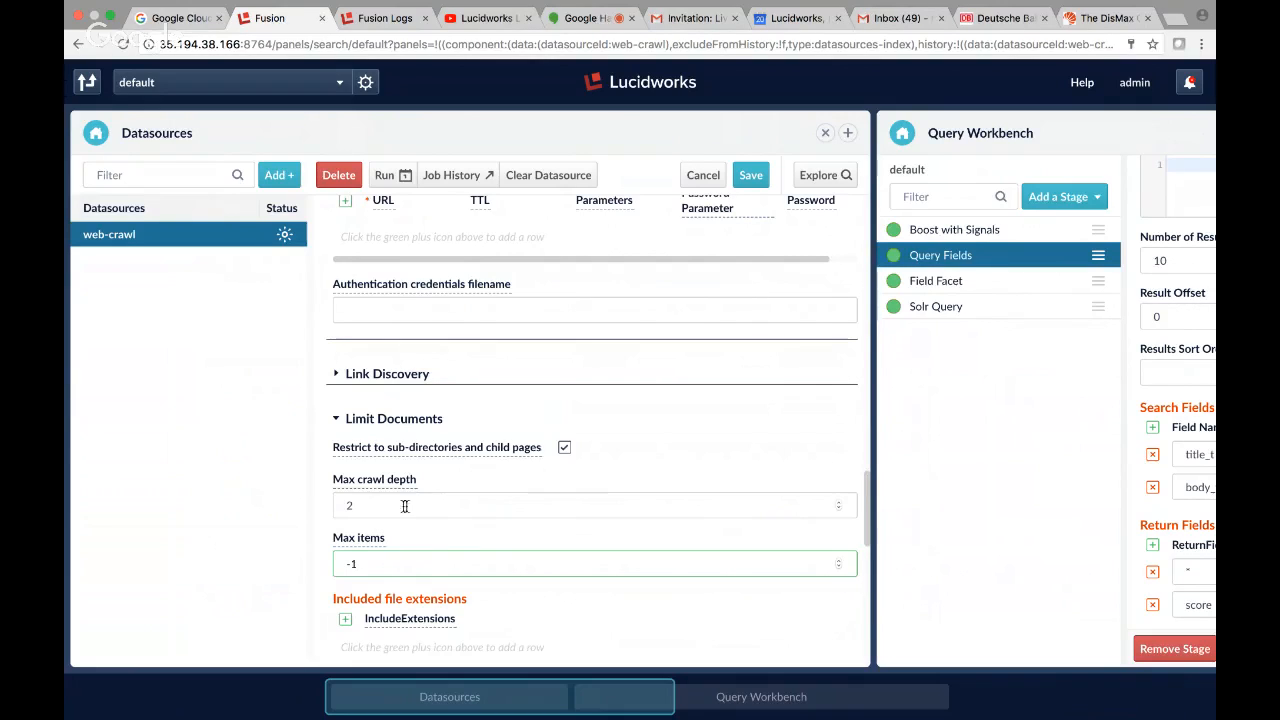
# Set the web-crawl datasource's max crawl depth to 4.
pyautogui.click(363, 508)
pyautogui.press('BackSpace')
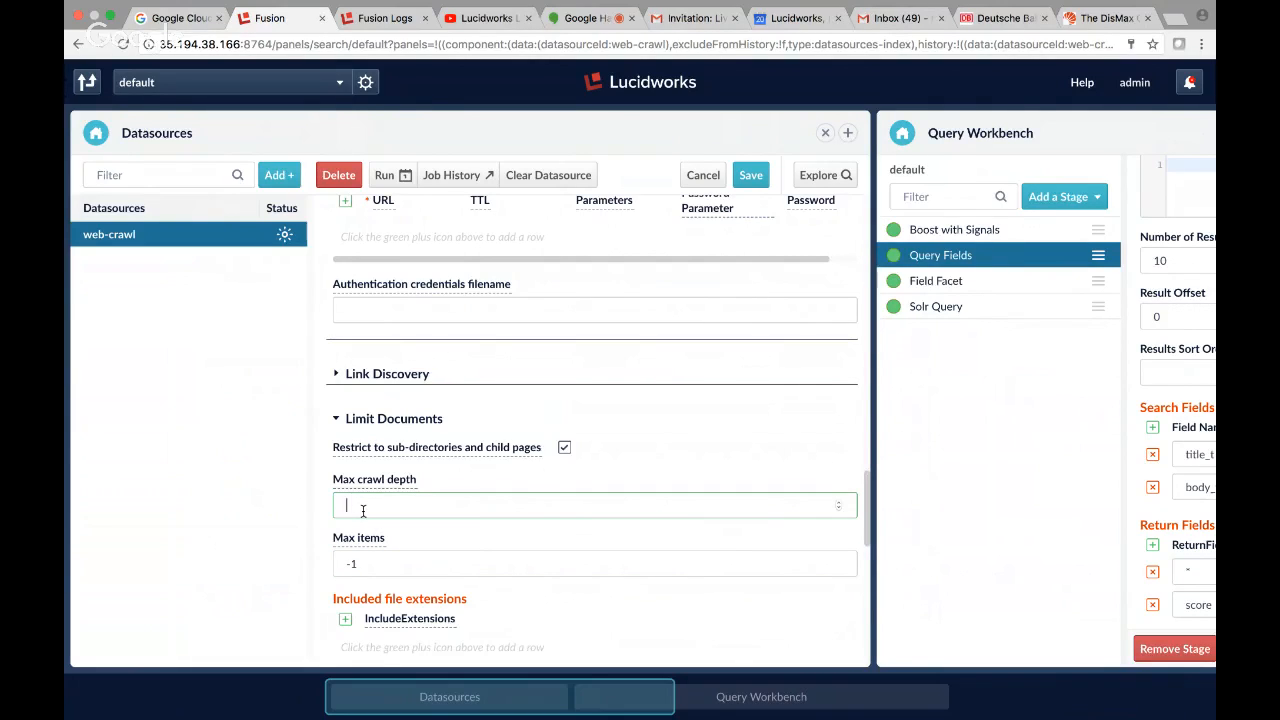
pyautogui.write('4')
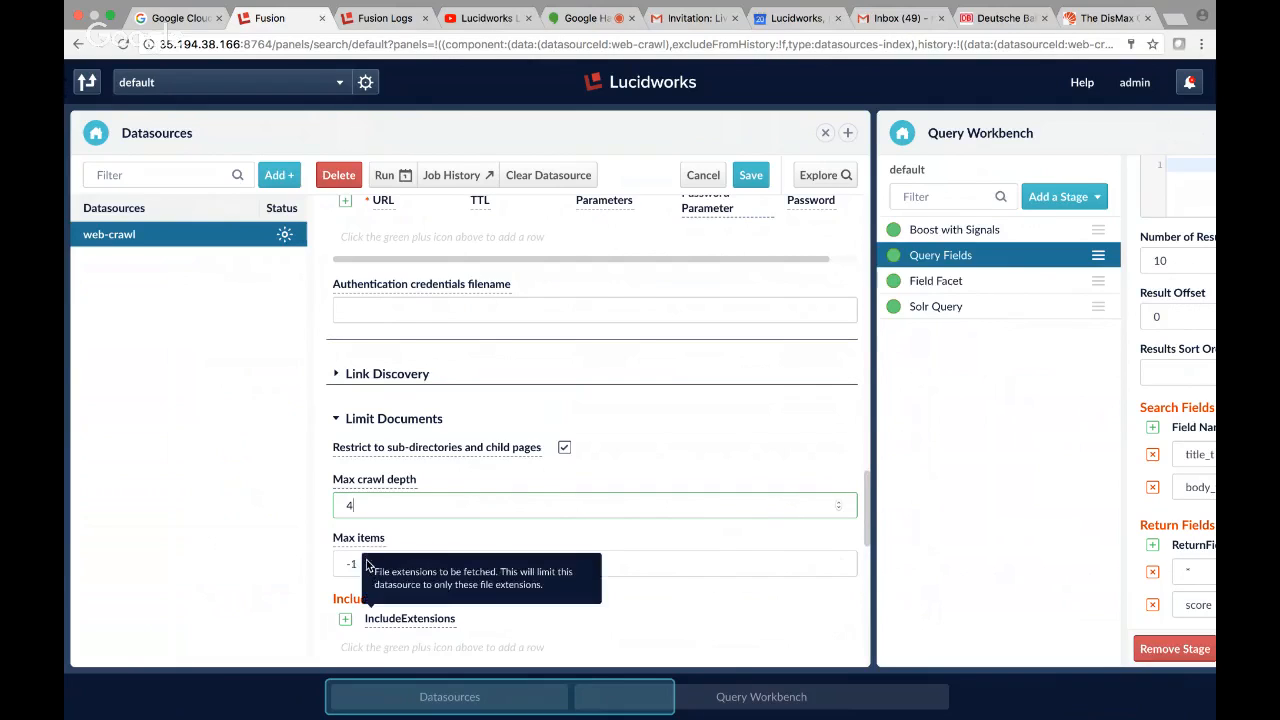
# Set the web-crawl datasource's max items to 500.
pyautogui.click(348, 563)
pyautogui.moveTo(363, 563); pyautogui.dragTo(331, 564)
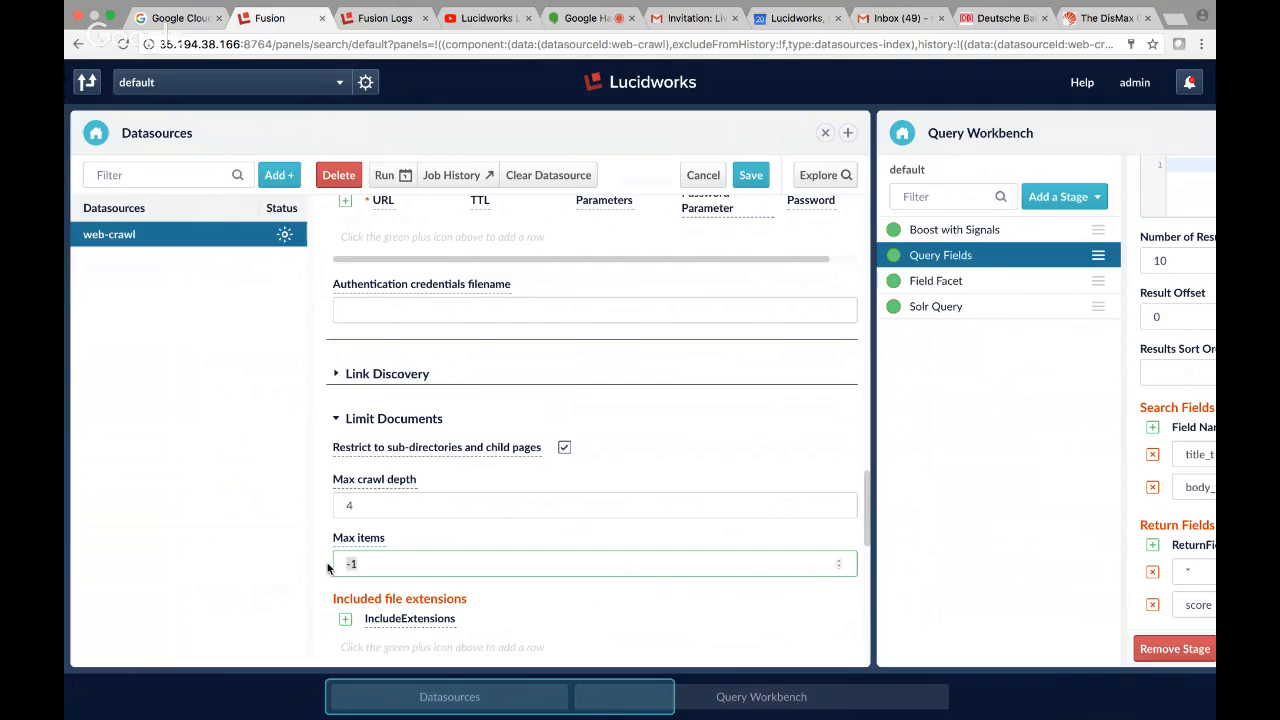
pyautogui.write('2')
pyautogui.write('00')
pyautogui.press('BackSpace')
pyautogui.press('BackSpace')
pyautogui.press('BackSpace')
pyautogui.write('5000')
pyautogui.press('BackSpace')
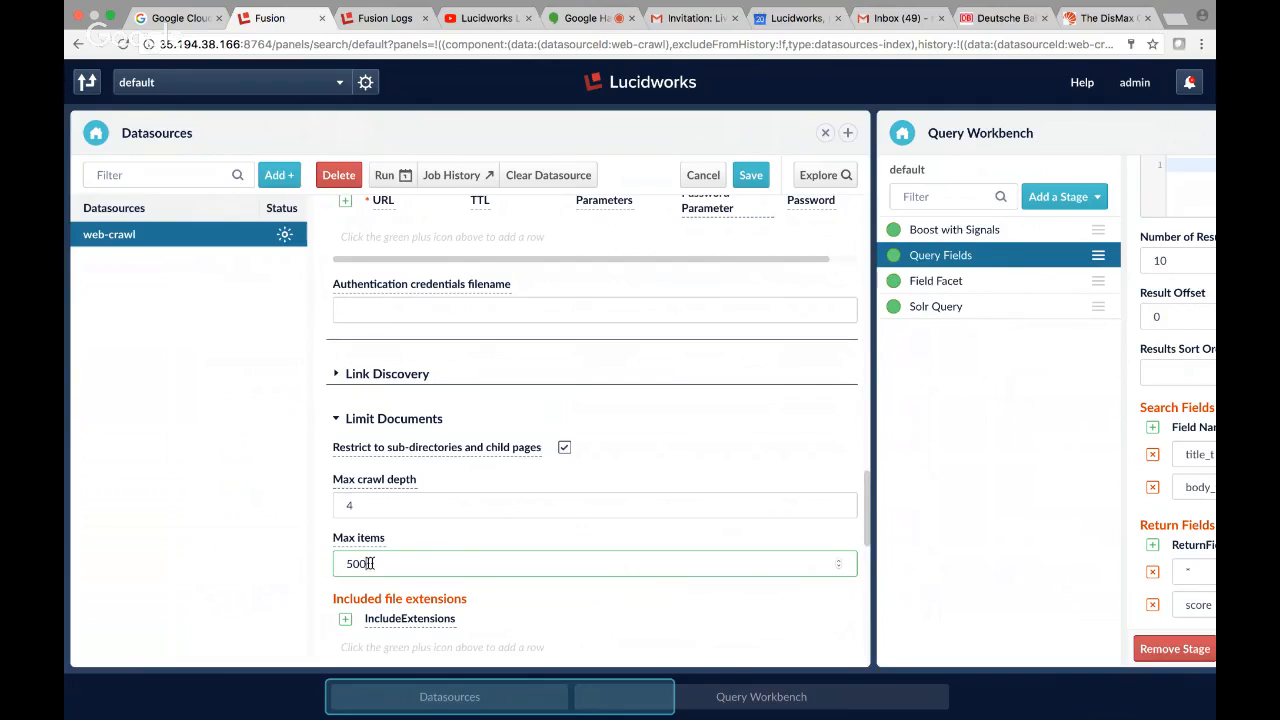
# Save the web-crawl datasource and delete all documents associated with it.
pyautogui.click(752, 176)
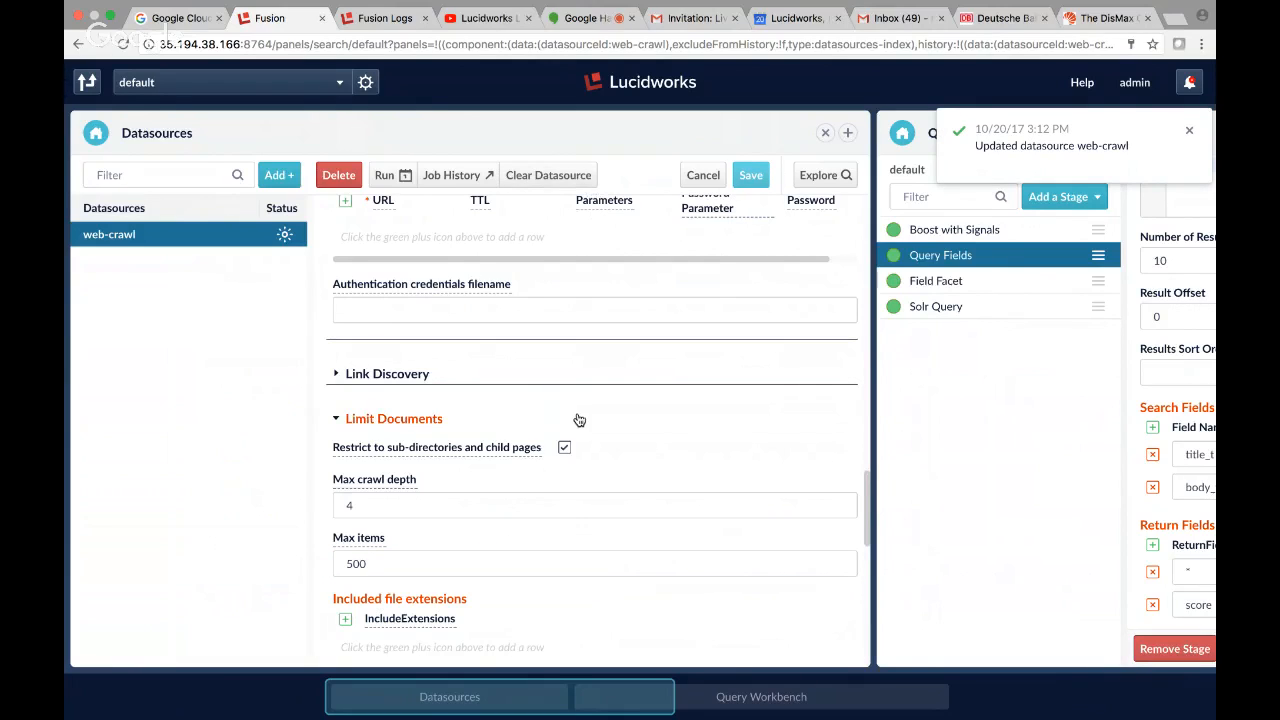
pyautogui.click(549, 175)
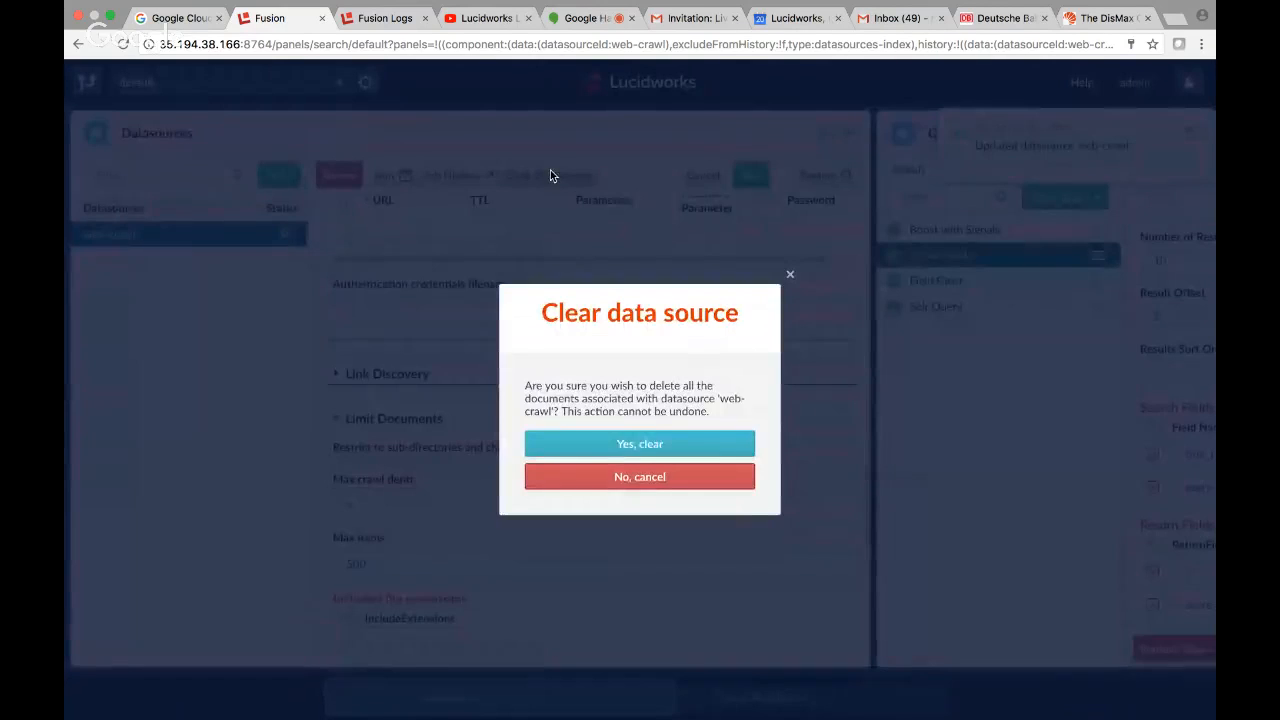
pyautogui.click(655, 450)
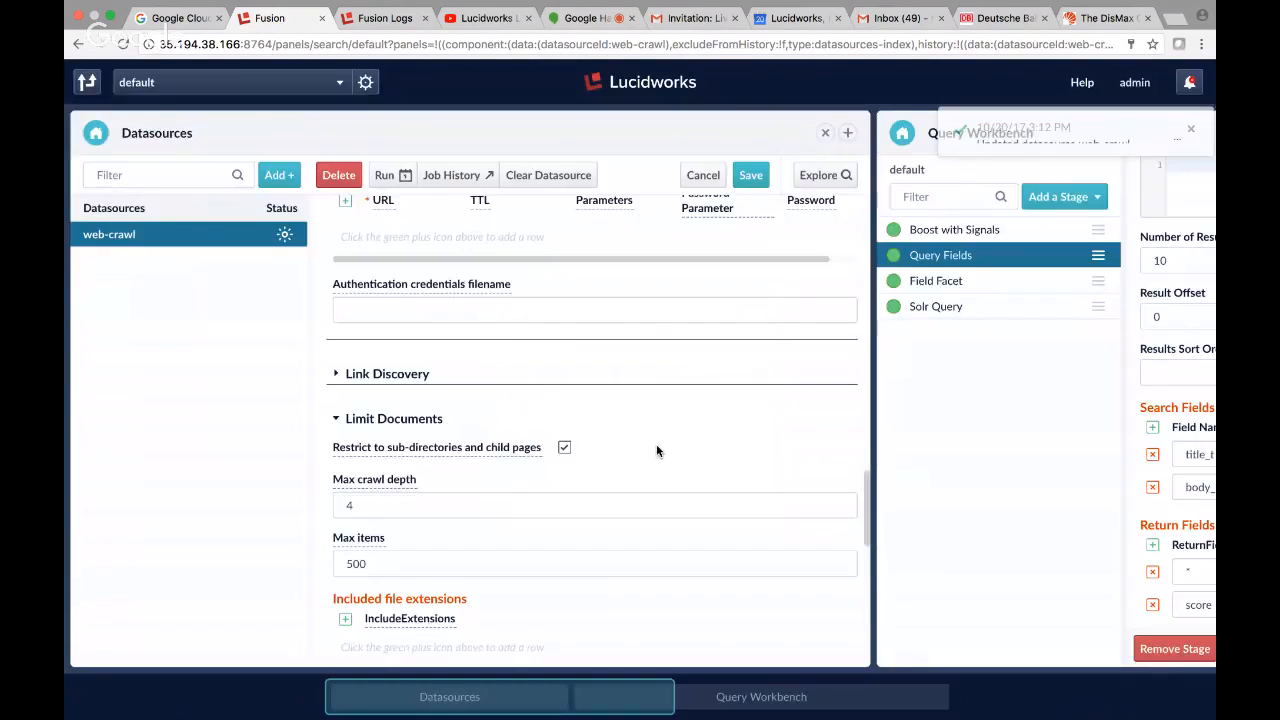
pyautogui.scroll(3, 589, 420)
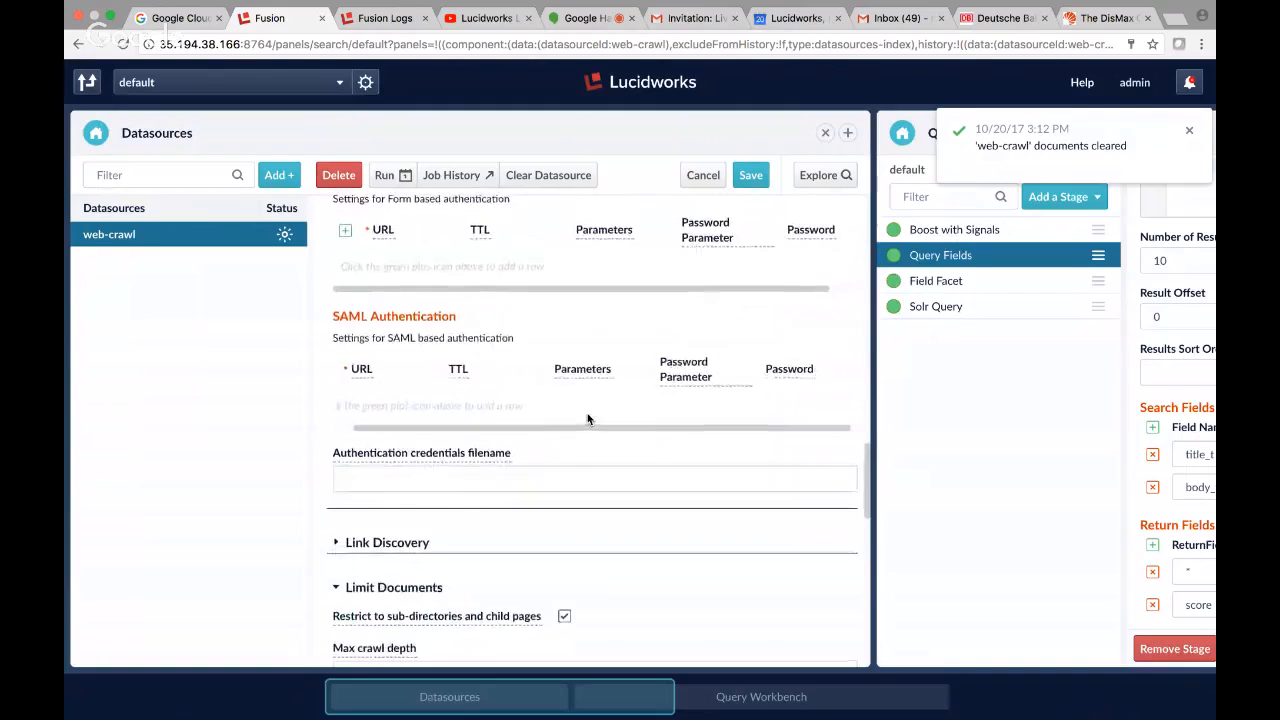
pyautogui.scroll(10, 587, 418)
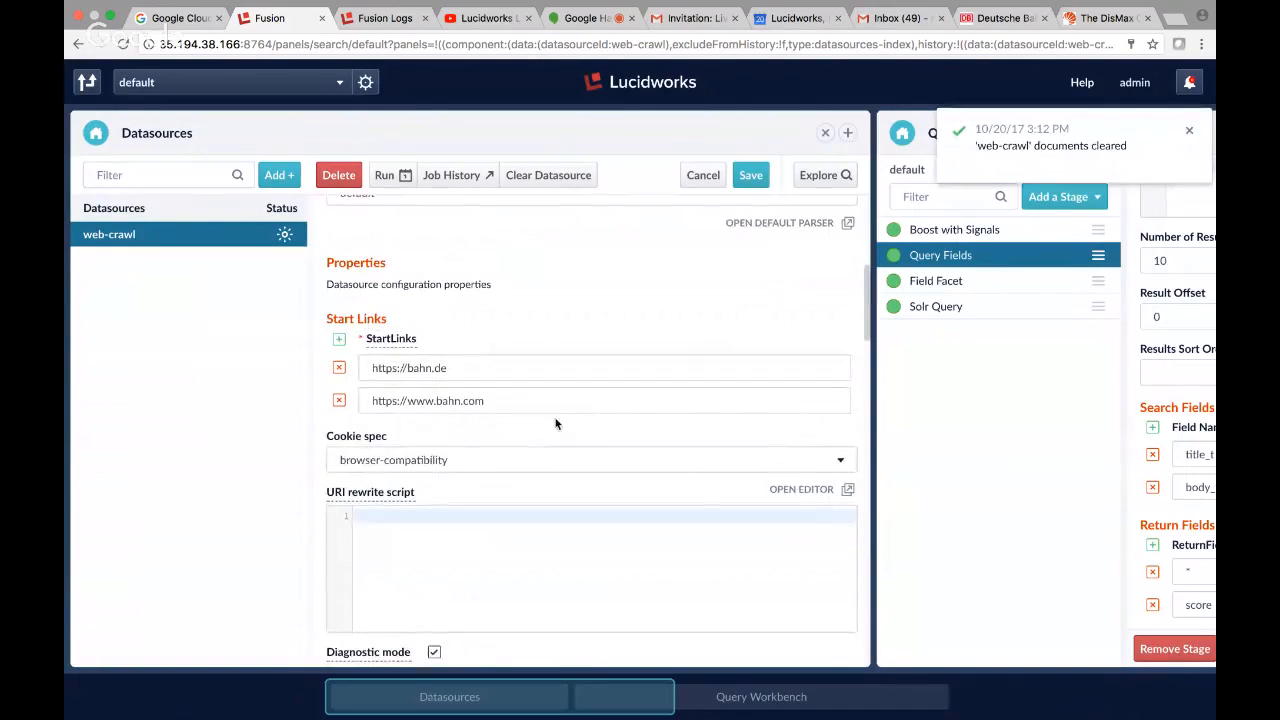
pyautogui.click(448, 366)
pyautogui.press('BackSpace')
pyautogui.press('BackSpace')
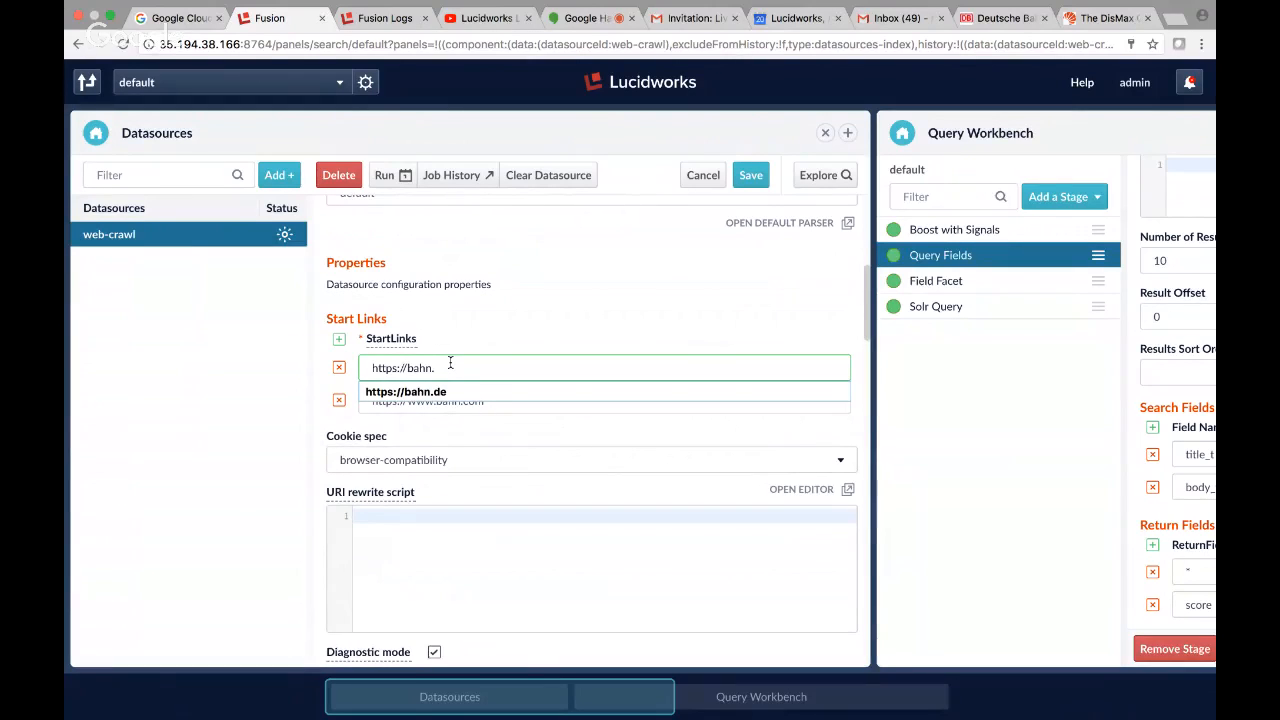
pyautogui.press('BackSpace')
pyautogui.press('BackSpace')
pyautogui.press('BackSpace')
pyautogui.press('BackSpace')
pyautogui.press('BackSpace')
pyautogui.write('www.')
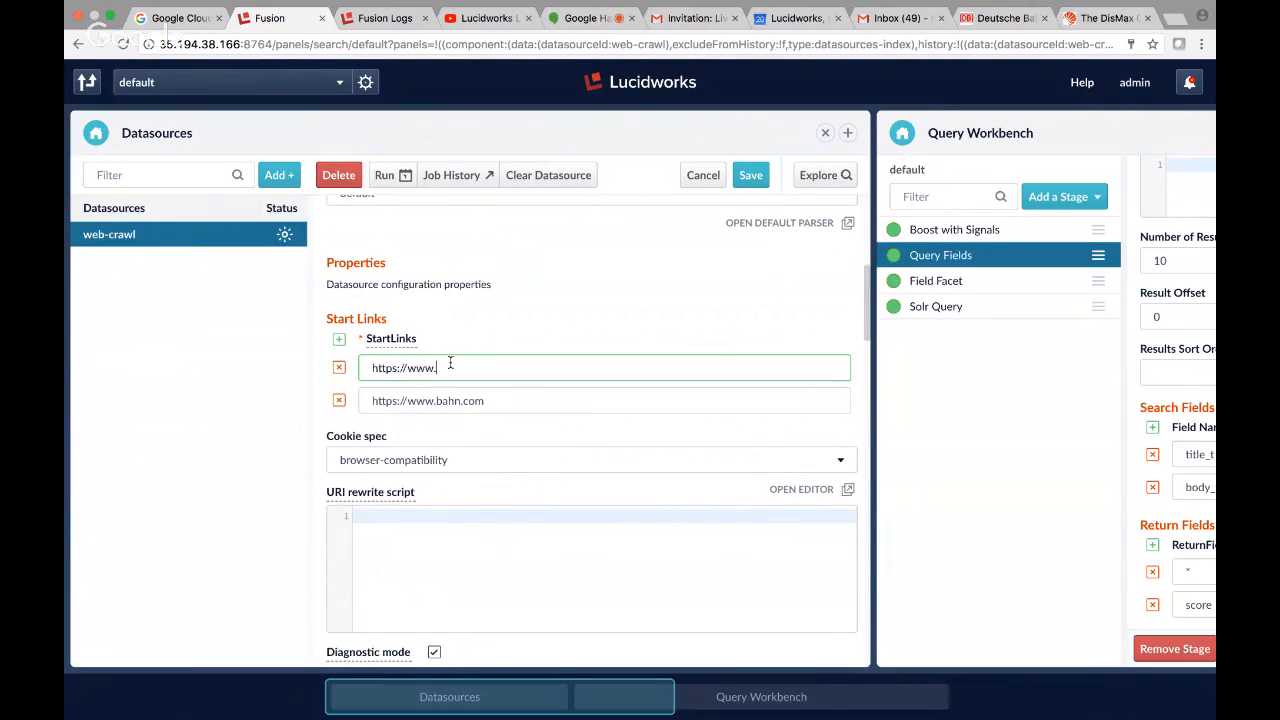
pyautogui.write('bahn.com/de/')
pyautogui.click(489, 402)
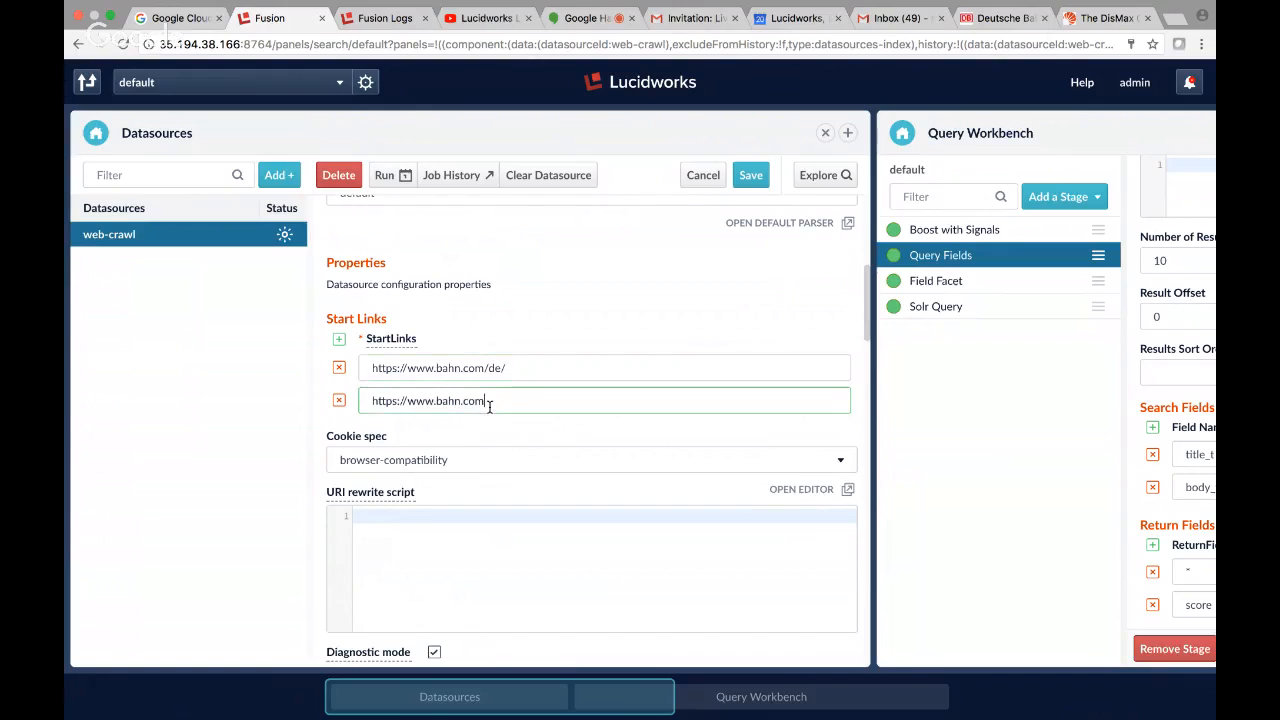
pyautogui.write('/en/')
pyautogui.click(750, 178)
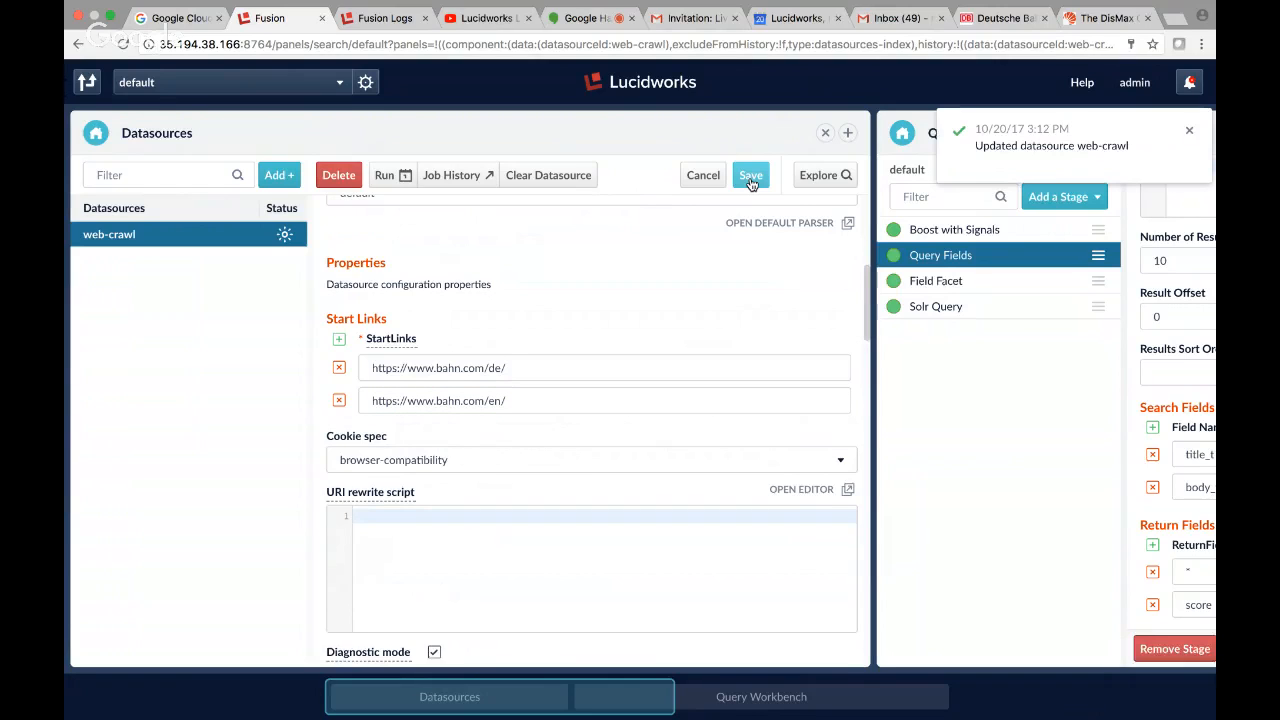
# Clear the web-crawl datasource's documents, save it again and start the crawl.
pyautogui.scroll(-10, 586, 474)
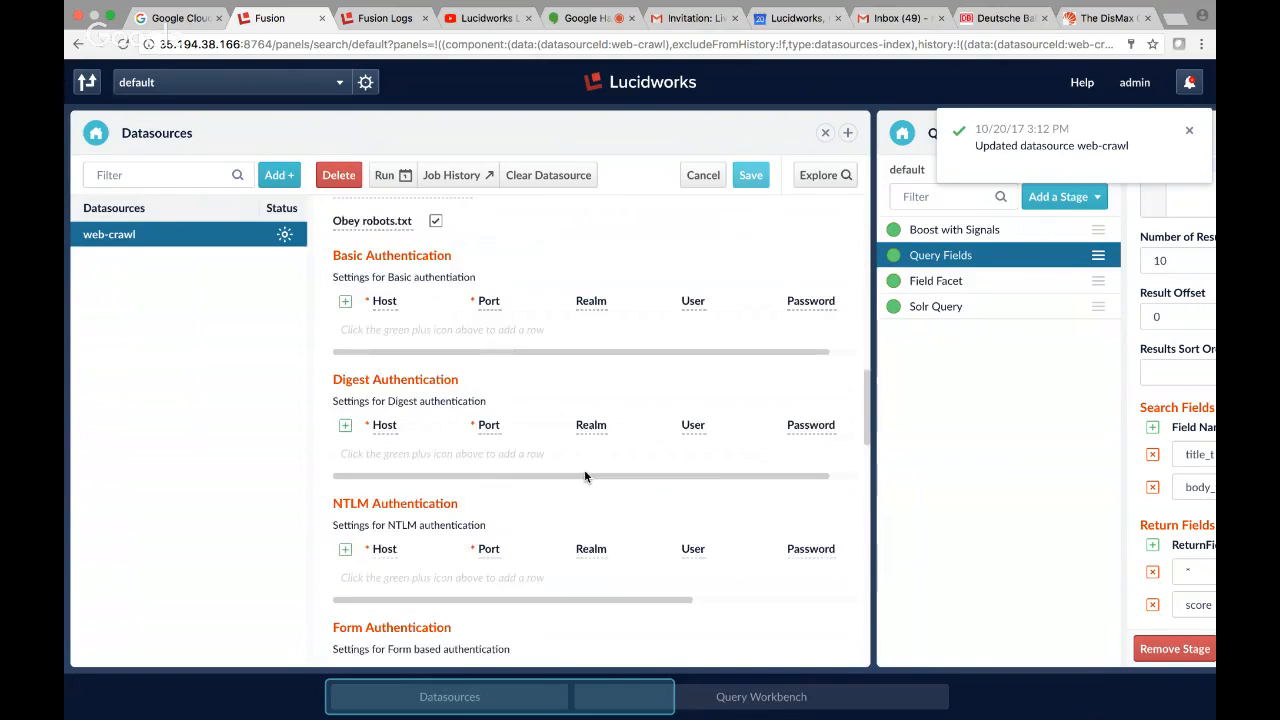
pyautogui.scroll(10, 585, 476)
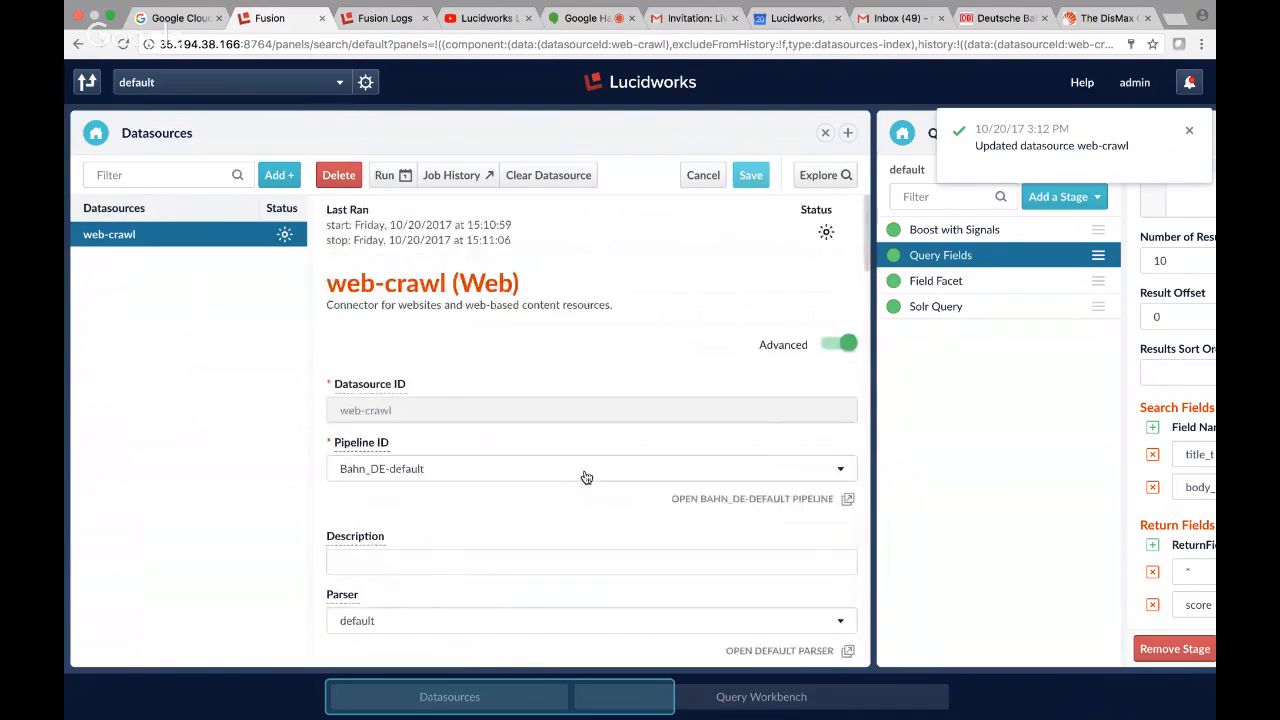
pyautogui.click(393, 175)
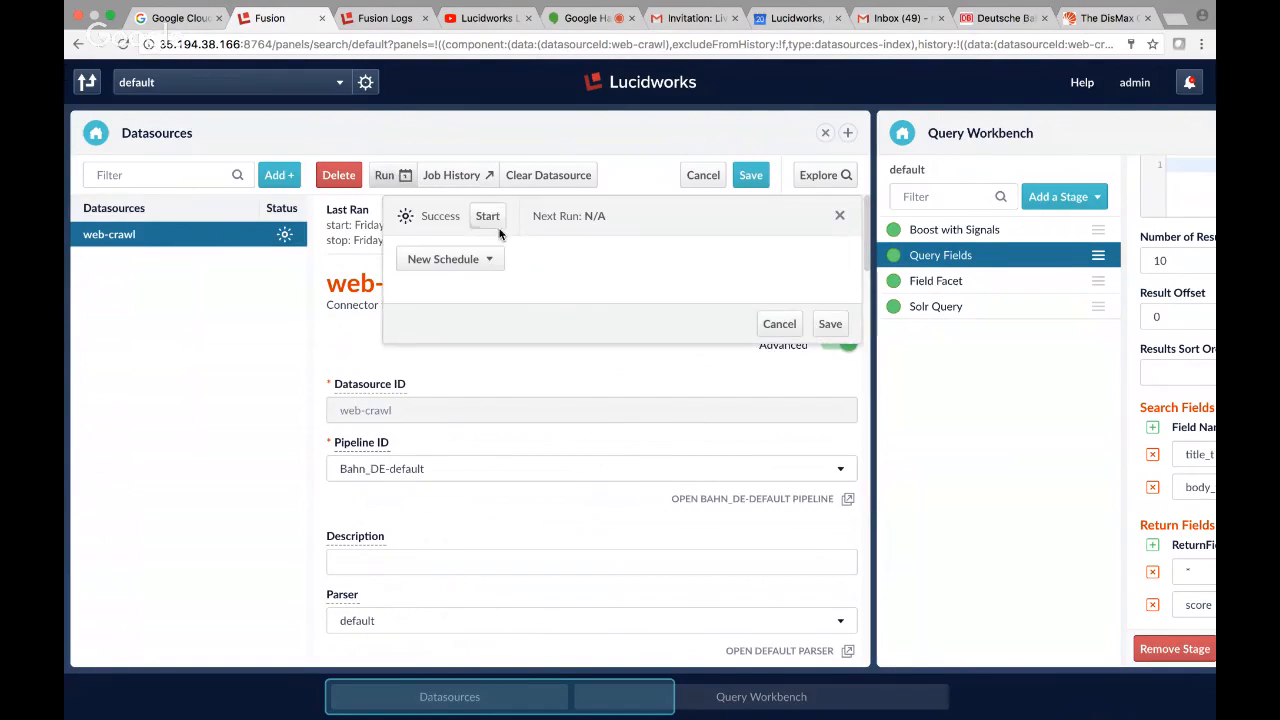
pyautogui.click(558, 175)
pyautogui.click(665, 443)
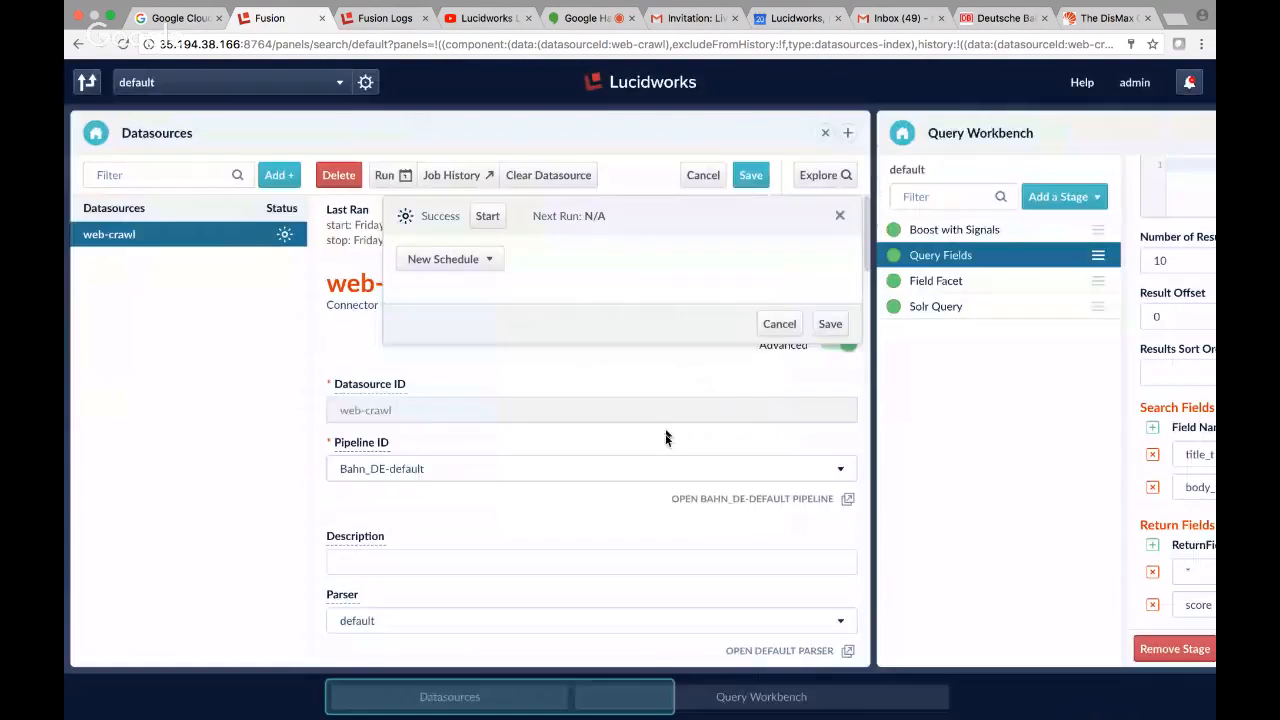
pyautogui.click(745, 175)
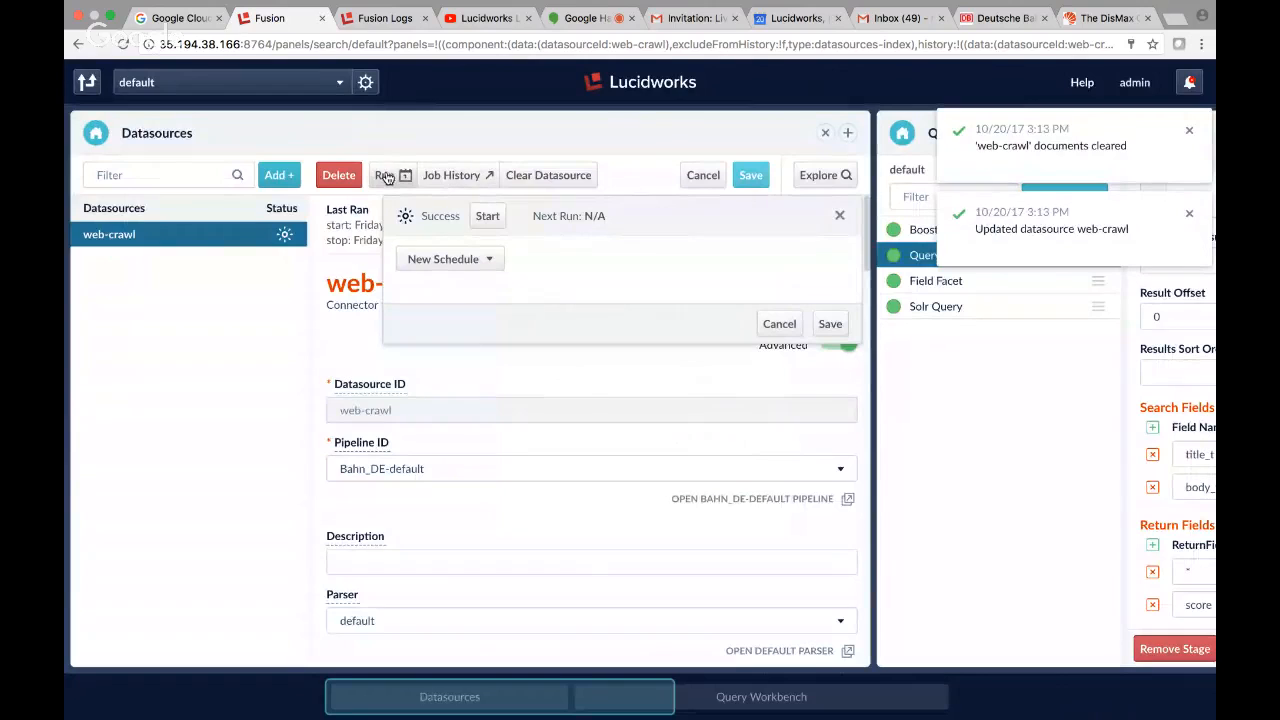
pyautogui.click(488, 218)
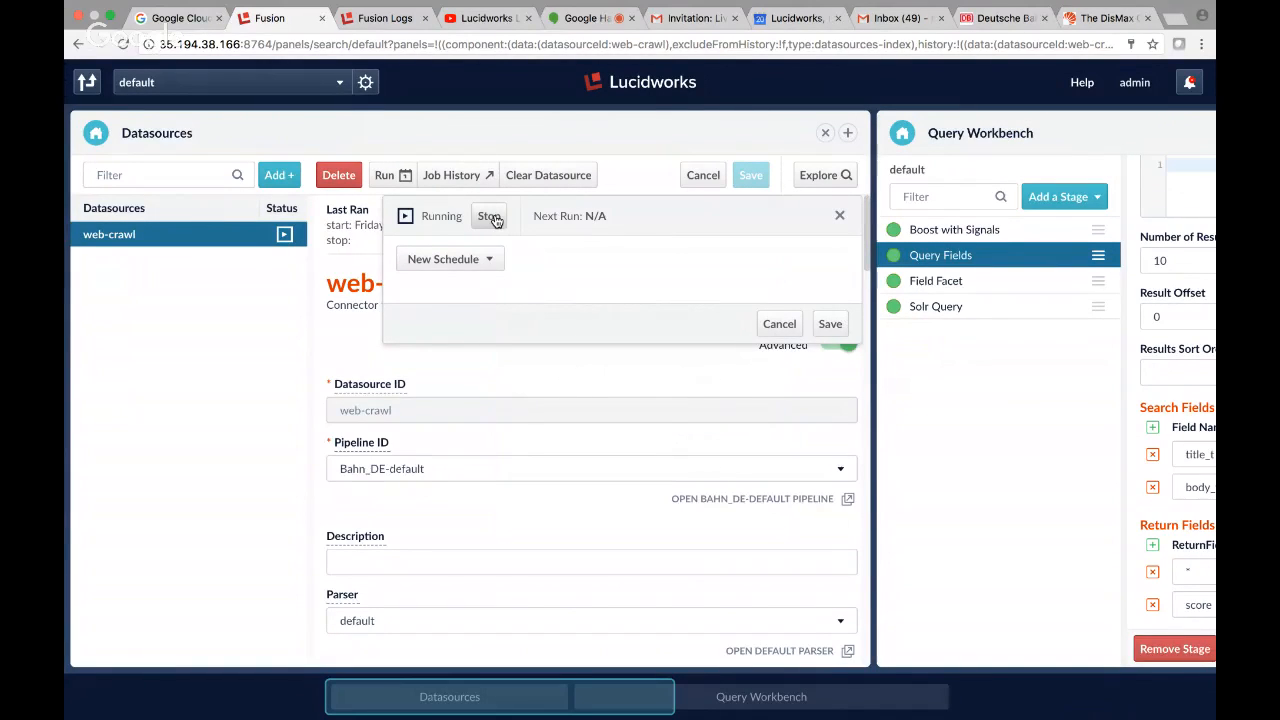
# Rerun the *:* query in the Query Workbench and return to the datasource to check the crawl's status.
pyautogui.moveTo(541, 709); pyautogui.dragTo(830, 700)
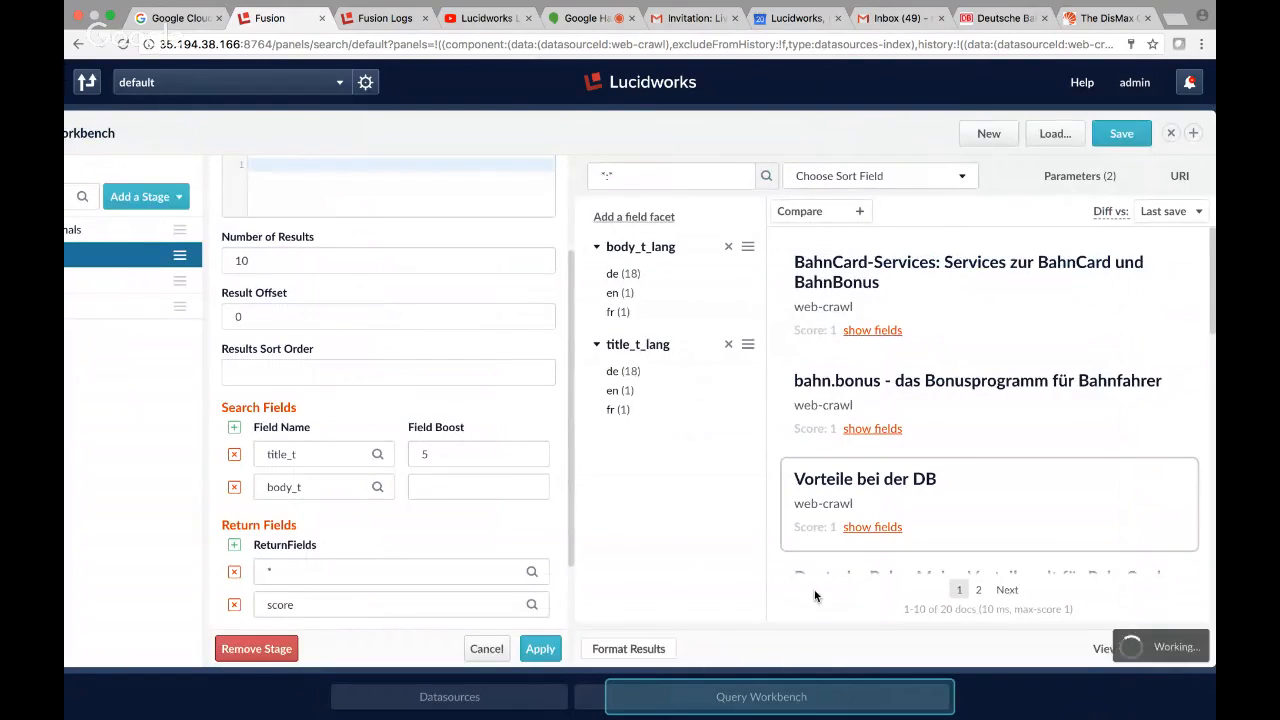
pyautogui.click(764, 176)
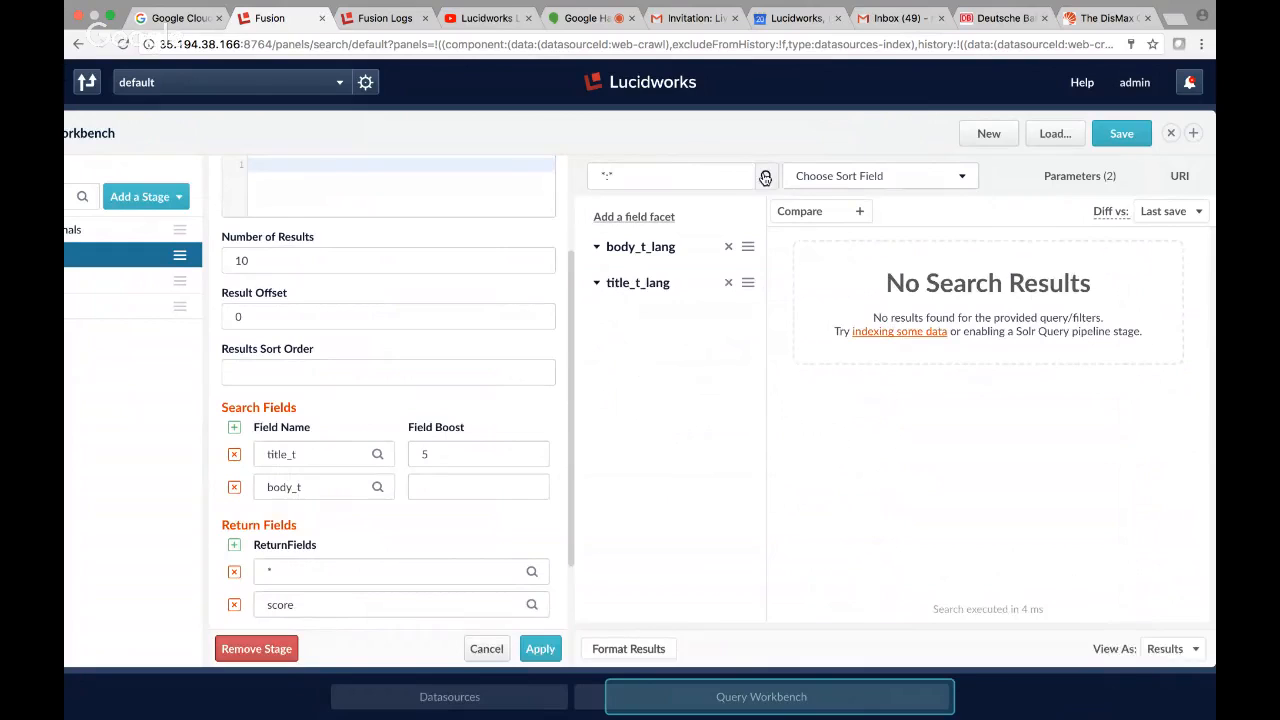
pyautogui.click(765, 176)
pyautogui.click(765, 176)
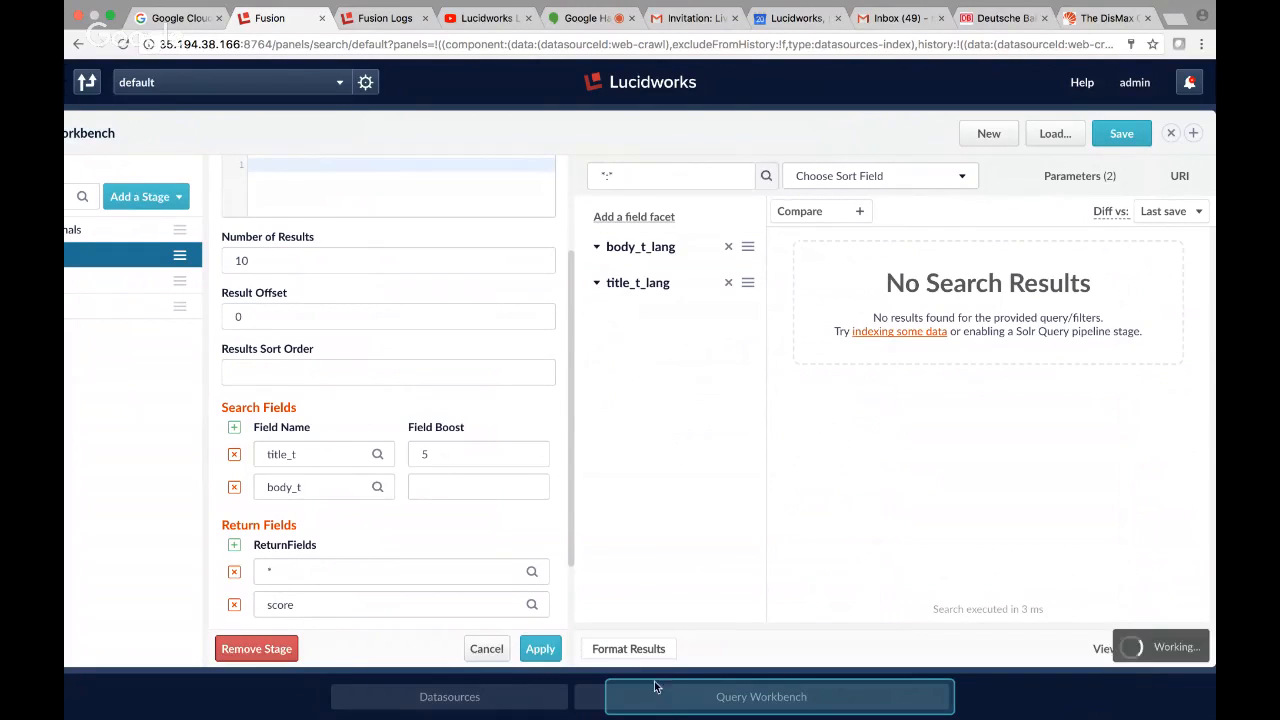
pyautogui.click(438, 697)
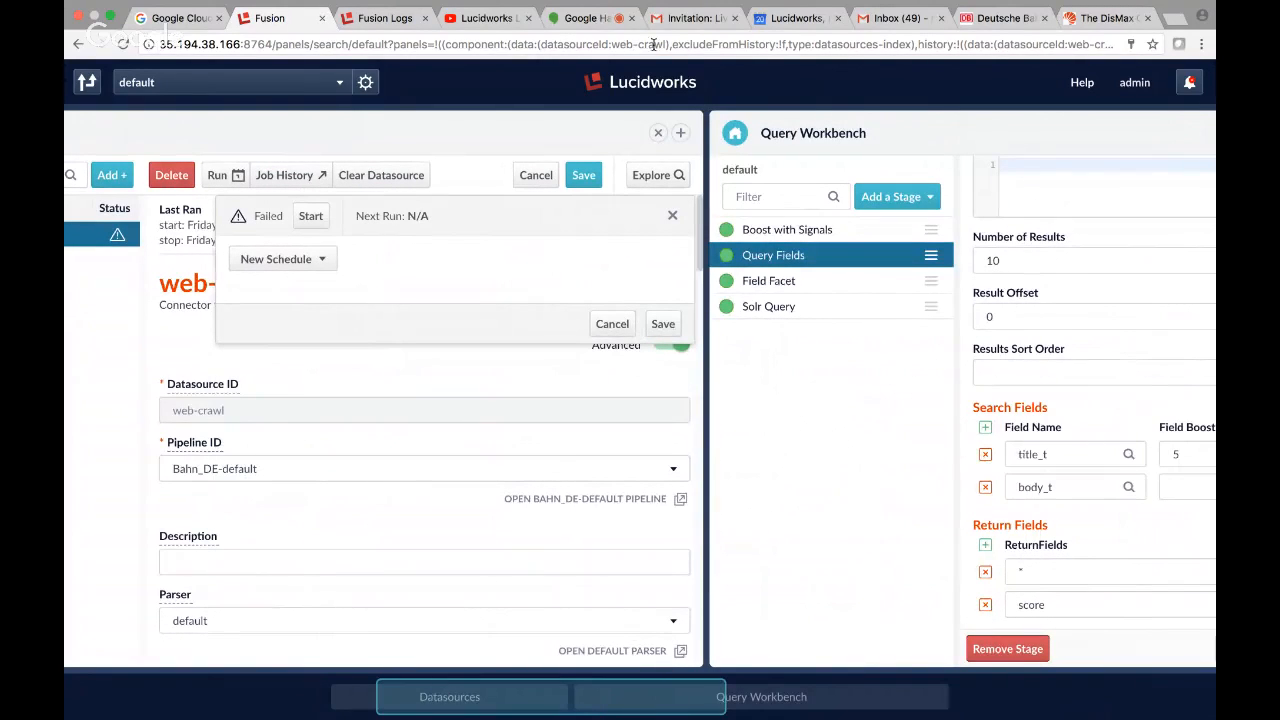
# Switch to the Fusion Logs dashboard, reload it and examine the stack trace of the latest ERROR event.
pyautogui.click(388, 22)
pyautogui.scroll(15, 632, 275)
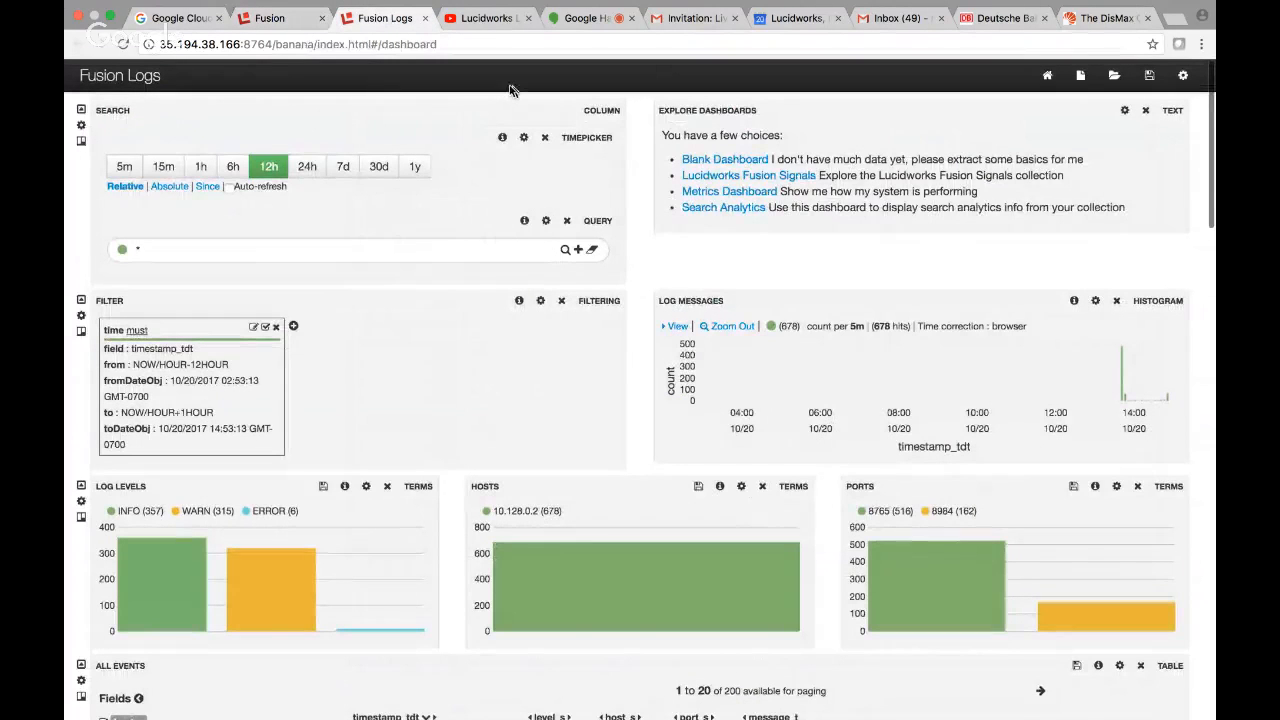
pyautogui.click(125, 45)
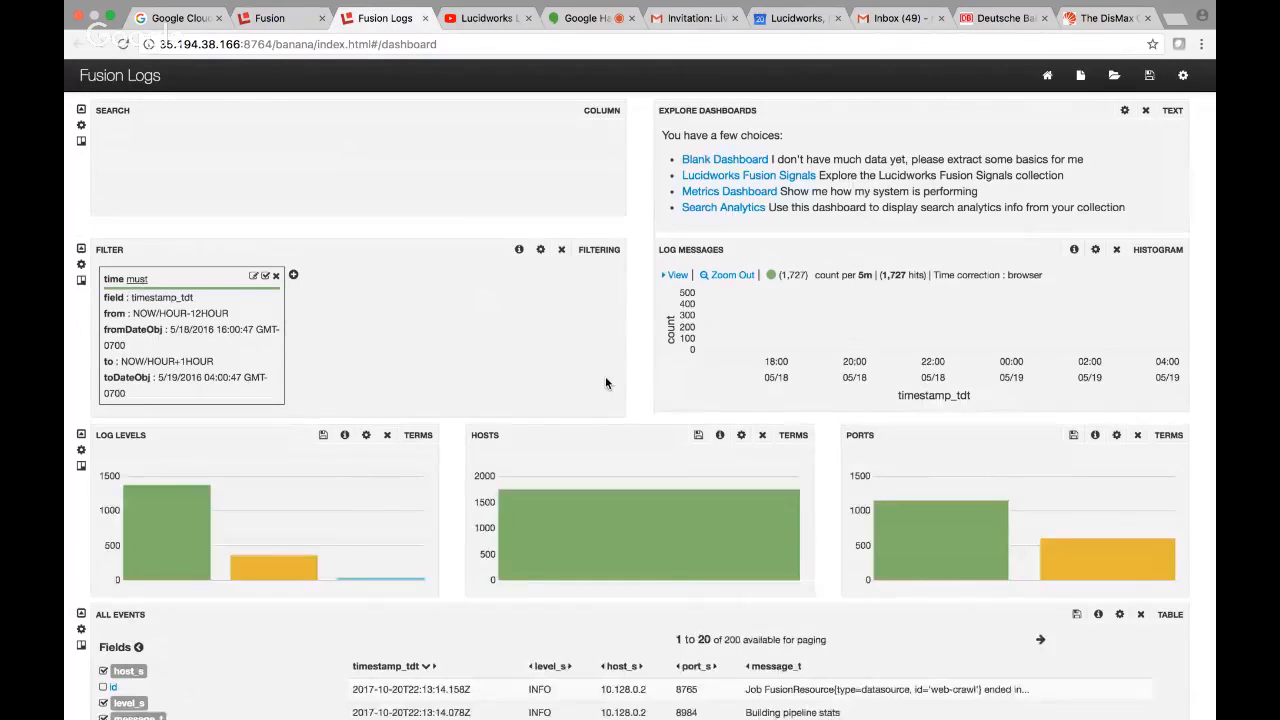
pyautogui.scroll(-5, 605, 376)
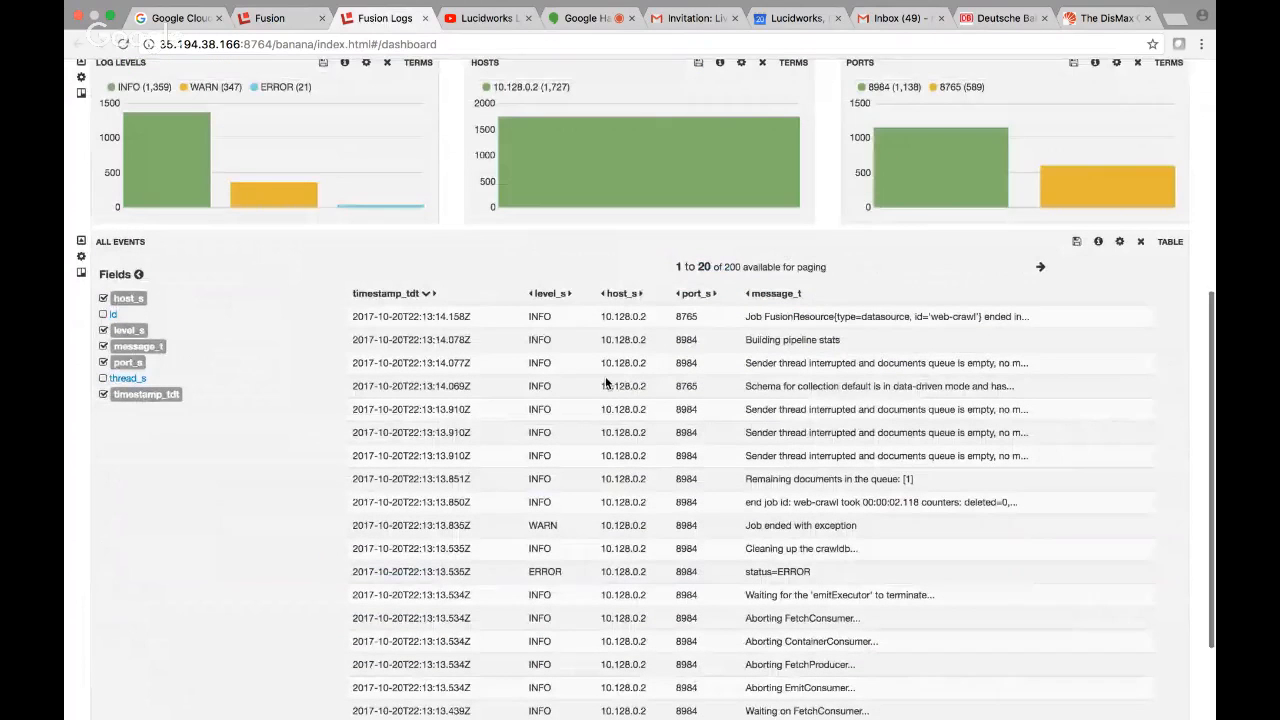
pyautogui.scroll(-1, 605, 376)
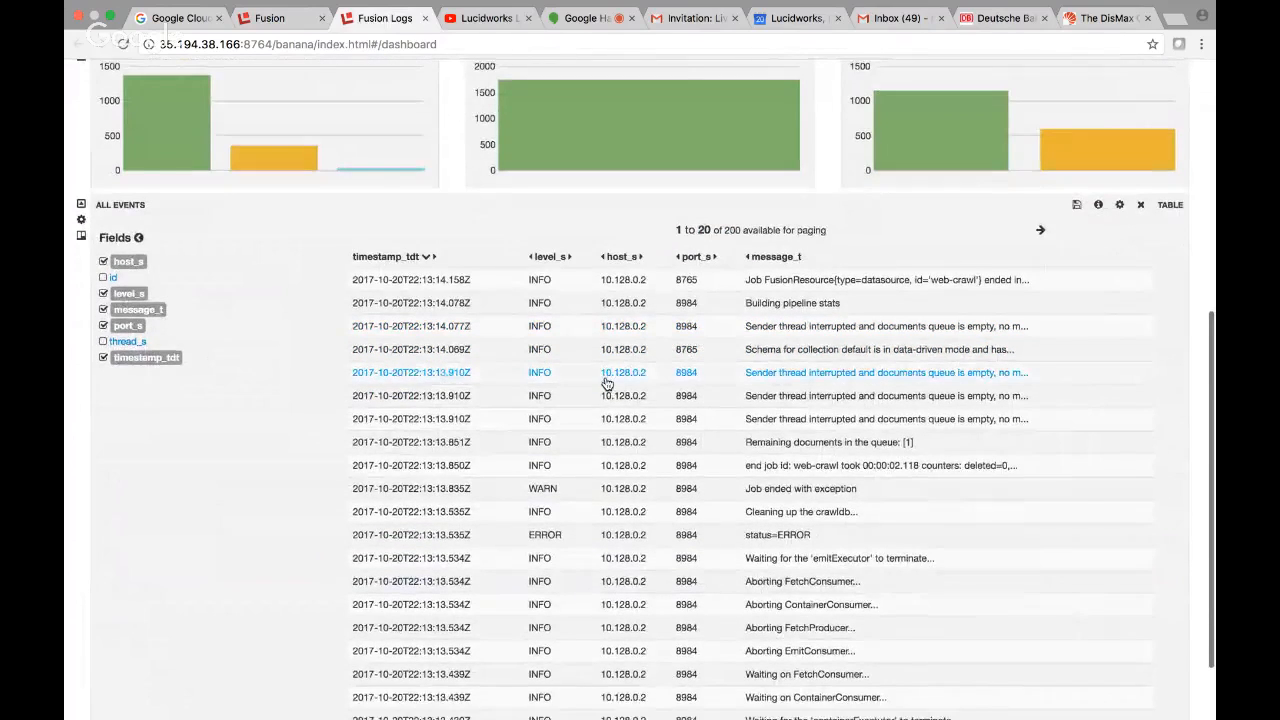
pyautogui.scroll(-1, 600, 420)
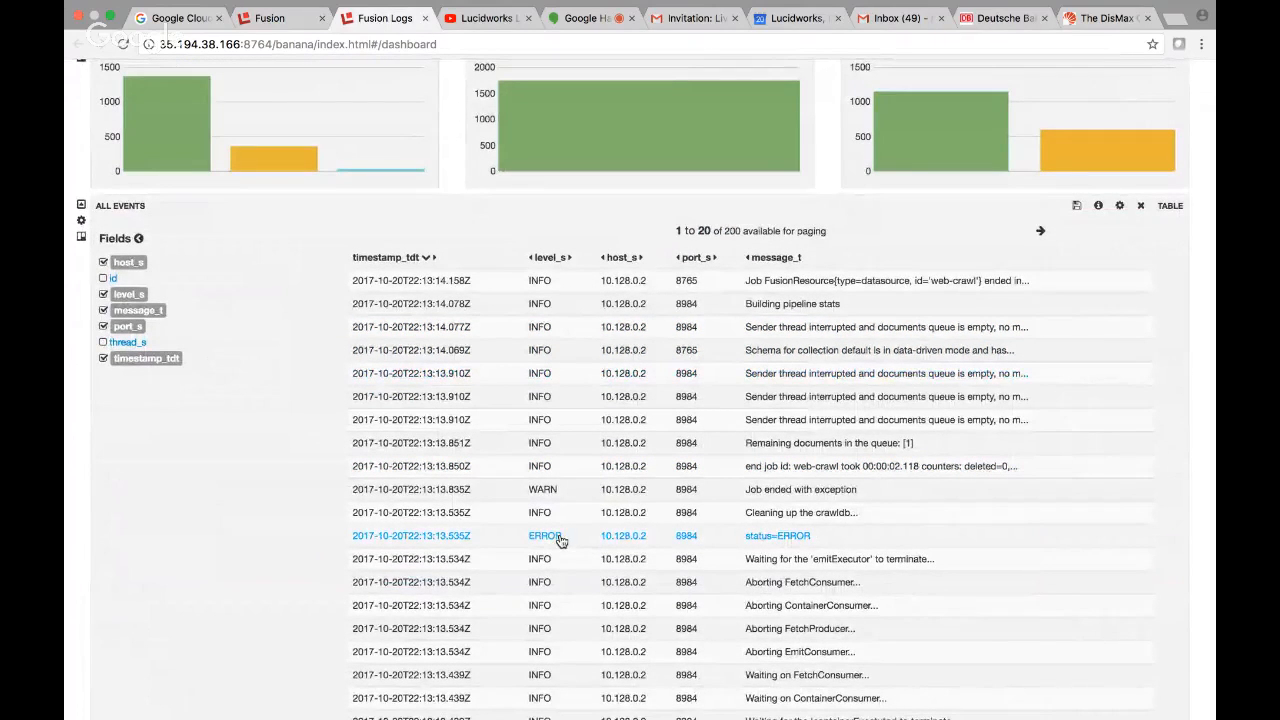
pyautogui.click(560, 536)
pyautogui.scroll(-3, 600, 527)
pyautogui.scroll(-3, 600, 527)
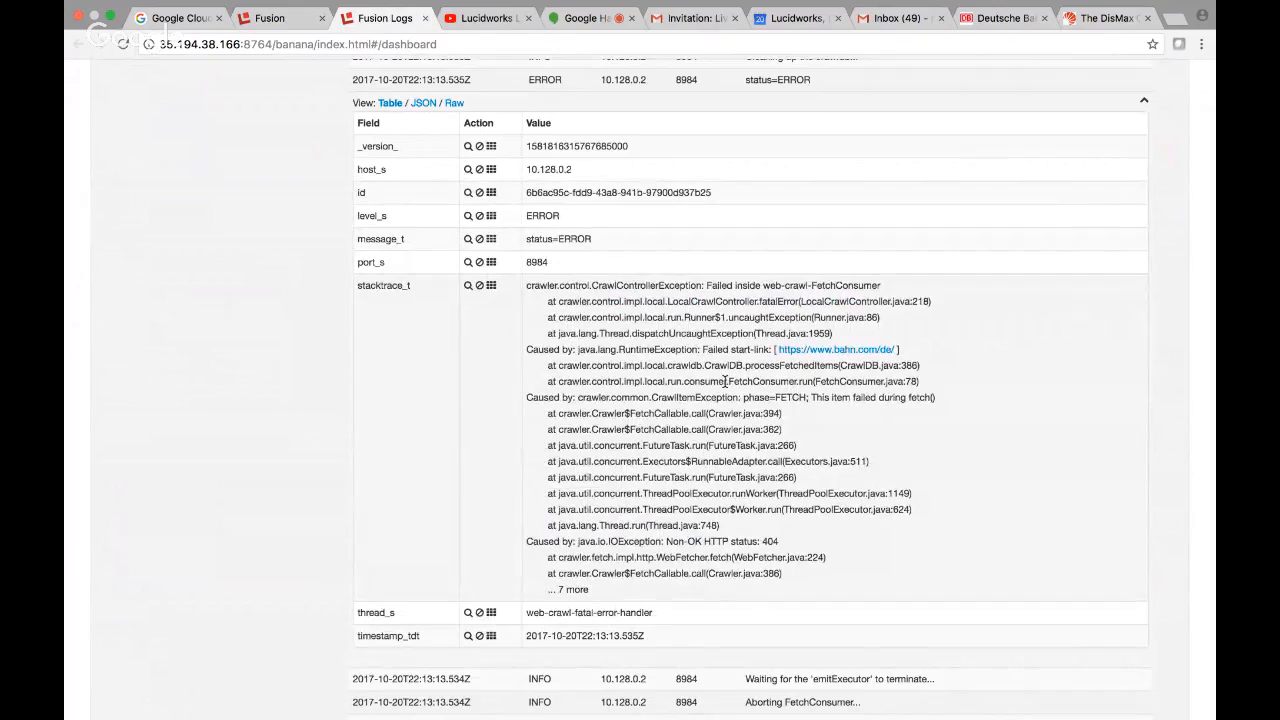
# Return to the web-crawl datasource in Fusion, turn off its advanced options and remove the second start link.
pyautogui.click(265, 18)
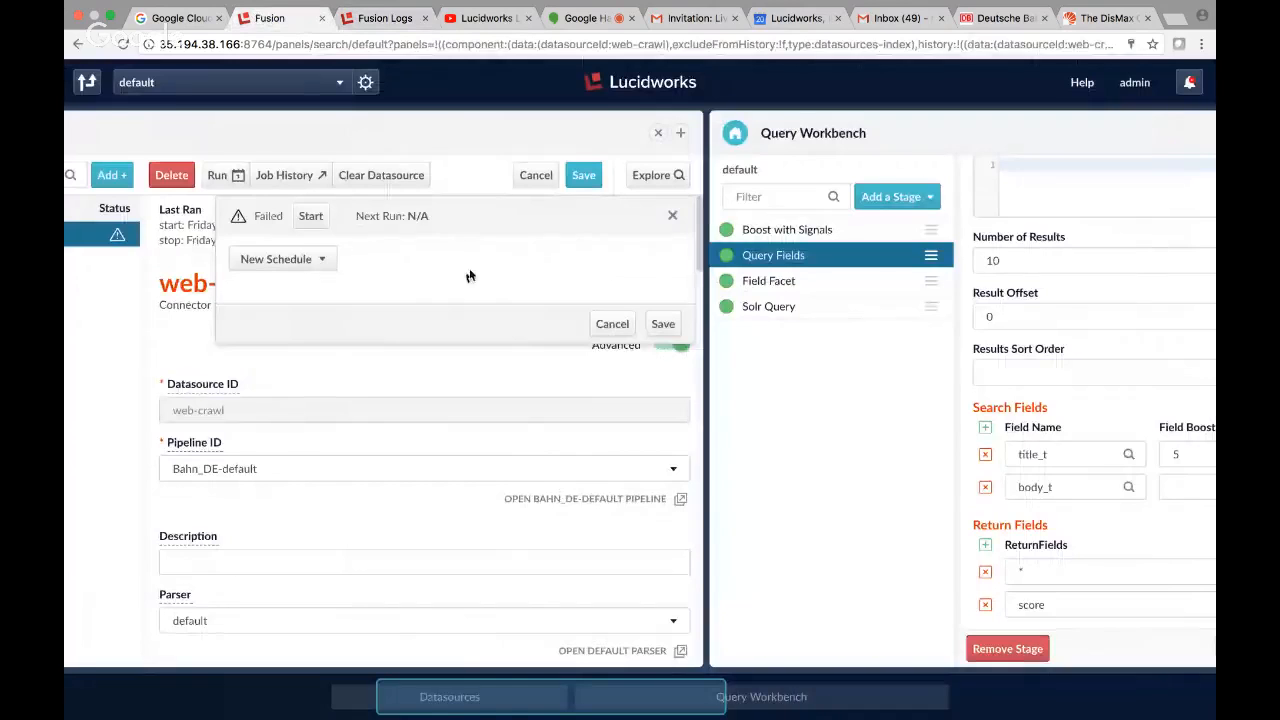
pyautogui.click(612, 324)
pyautogui.click(672, 343)
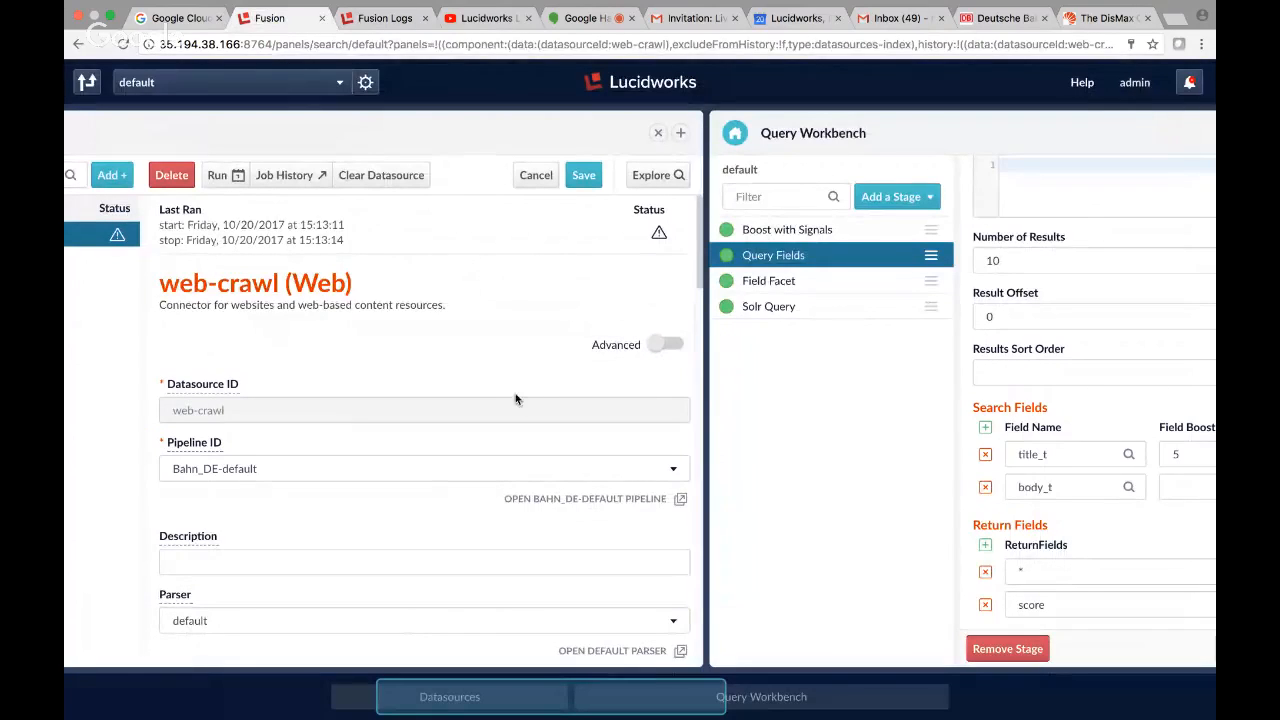
pyautogui.scroll(-2, 423, 512)
pyautogui.scroll(-5, 423, 518)
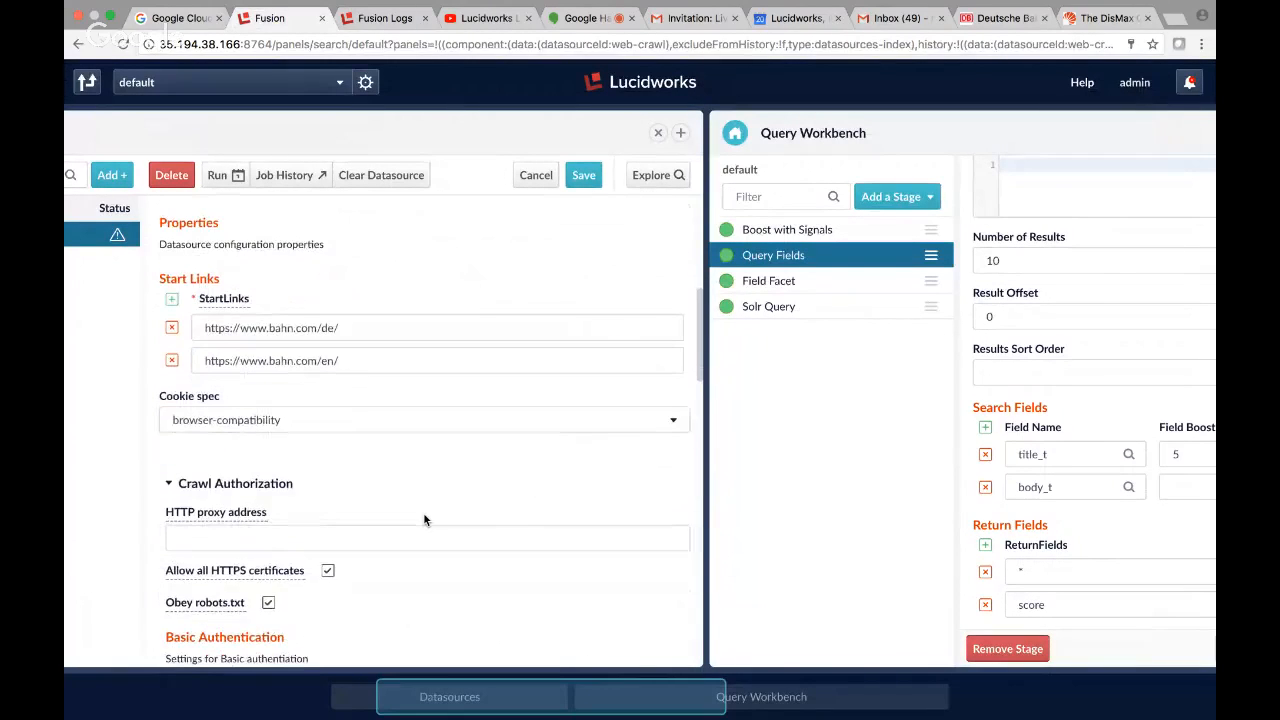
pyautogui.click(358, 360)
pyautogui.write('view')
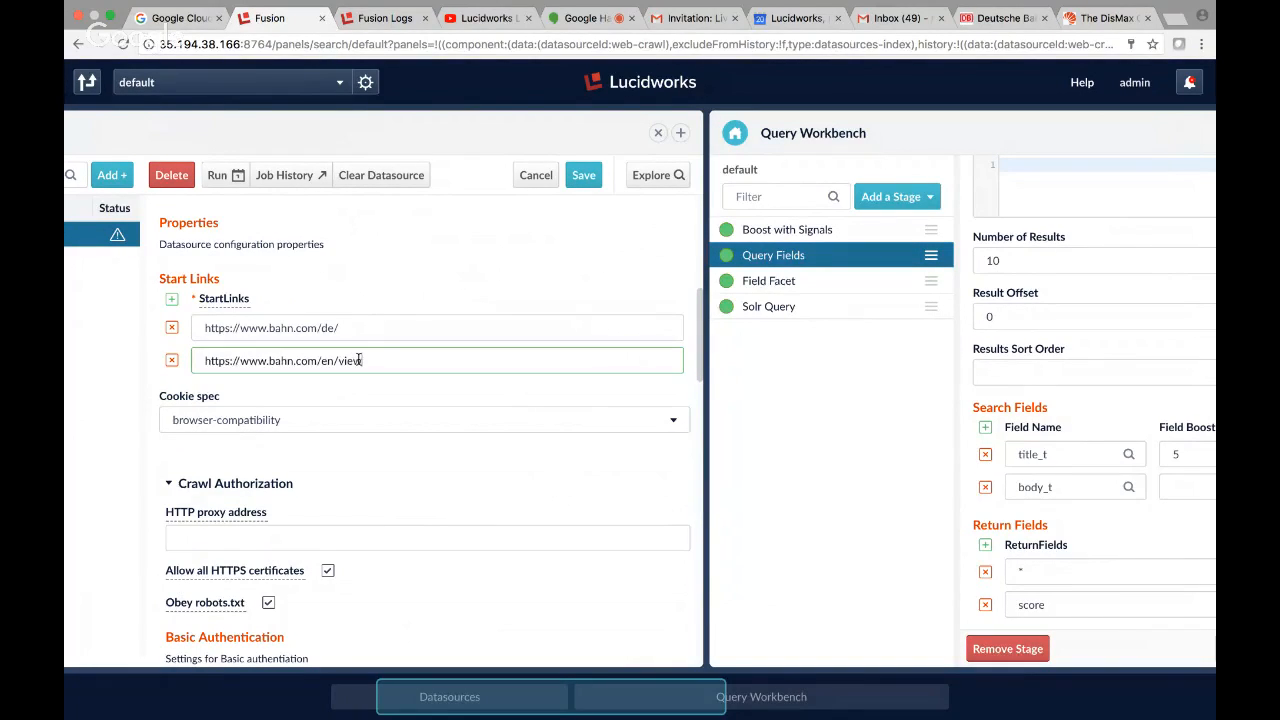
pyautogui.press('super+a')
pyautogui.press('BackSpace')
pyautogui.click(171, 360)
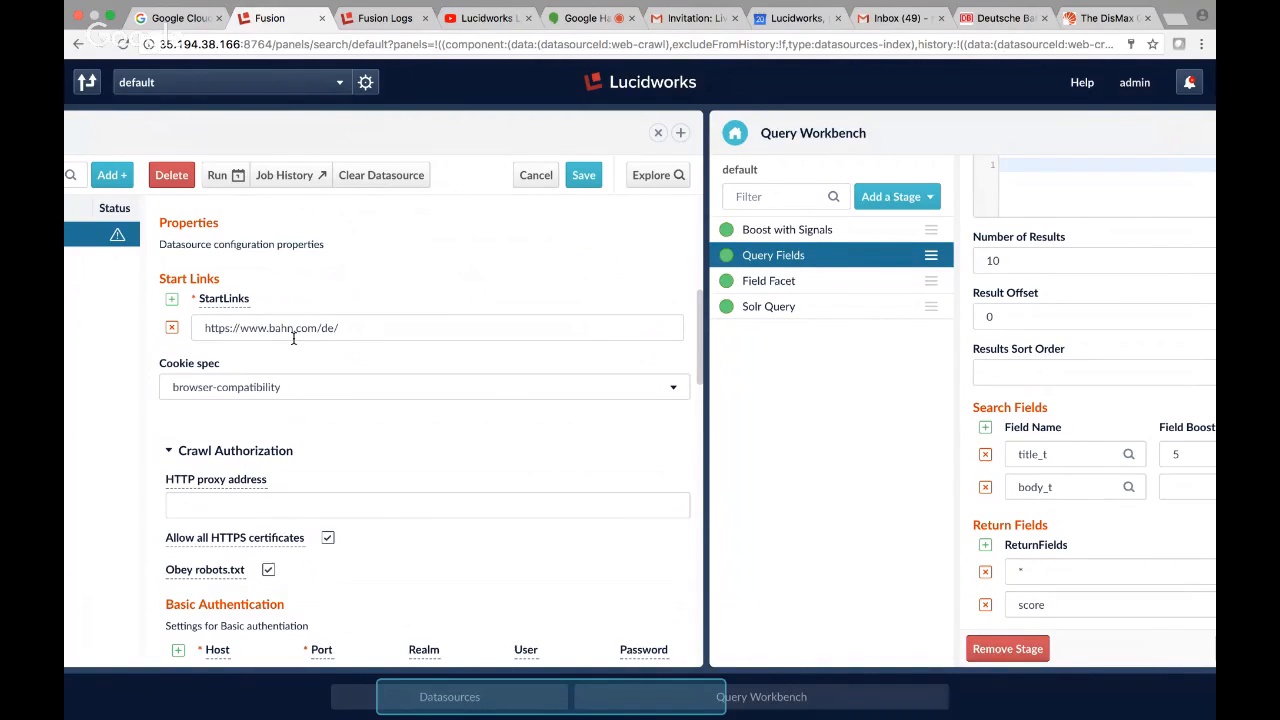
pyautogui.click(354, 331)
pyautogui.write('view/index.mht')
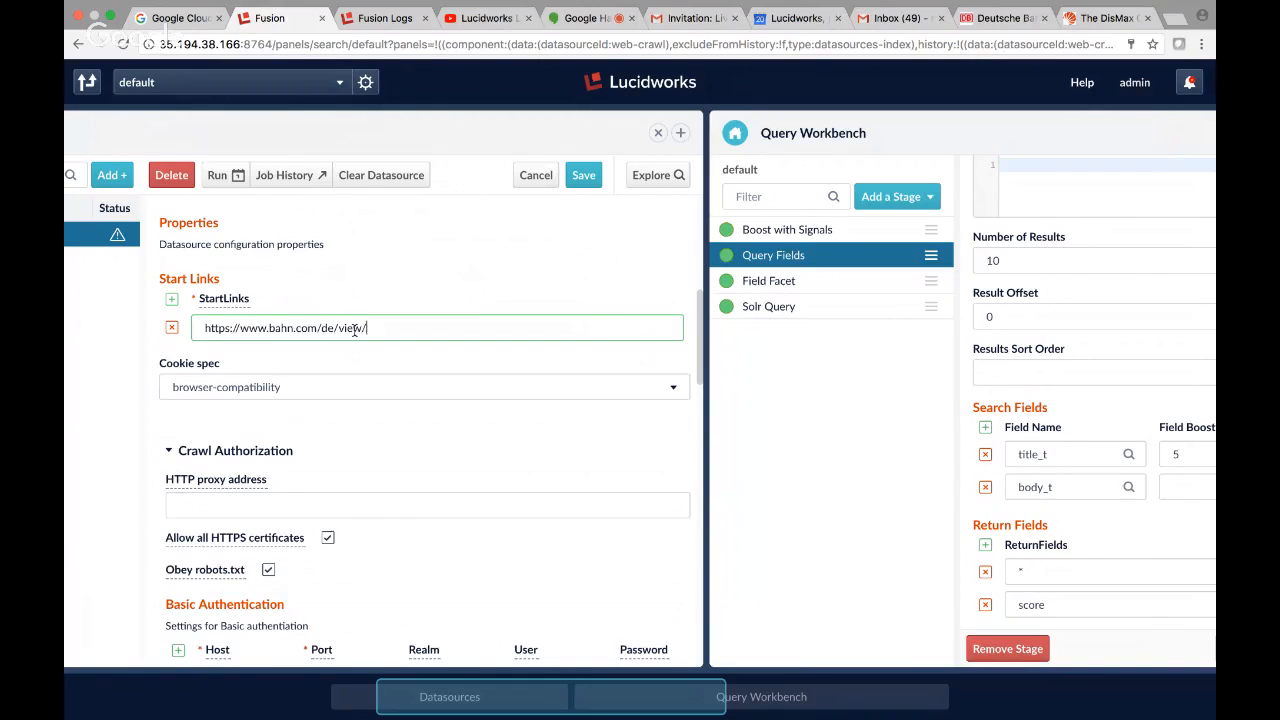
pyautogui.press('BackSpace')
pyautogui.press('BackSpace')
pyautogui.write('tml')
pyautogui.press('Left')
pyautogui.press('Left')
pyautogui.press('Left')
pyautogui.press('Left')
pyautogui.press('Left')
pyautogui.press('Left')
pyautogui.press('Left')
pyautogui.press('BackSpace')
pyautogui.write('n')
pyautogui.click(172, 302)
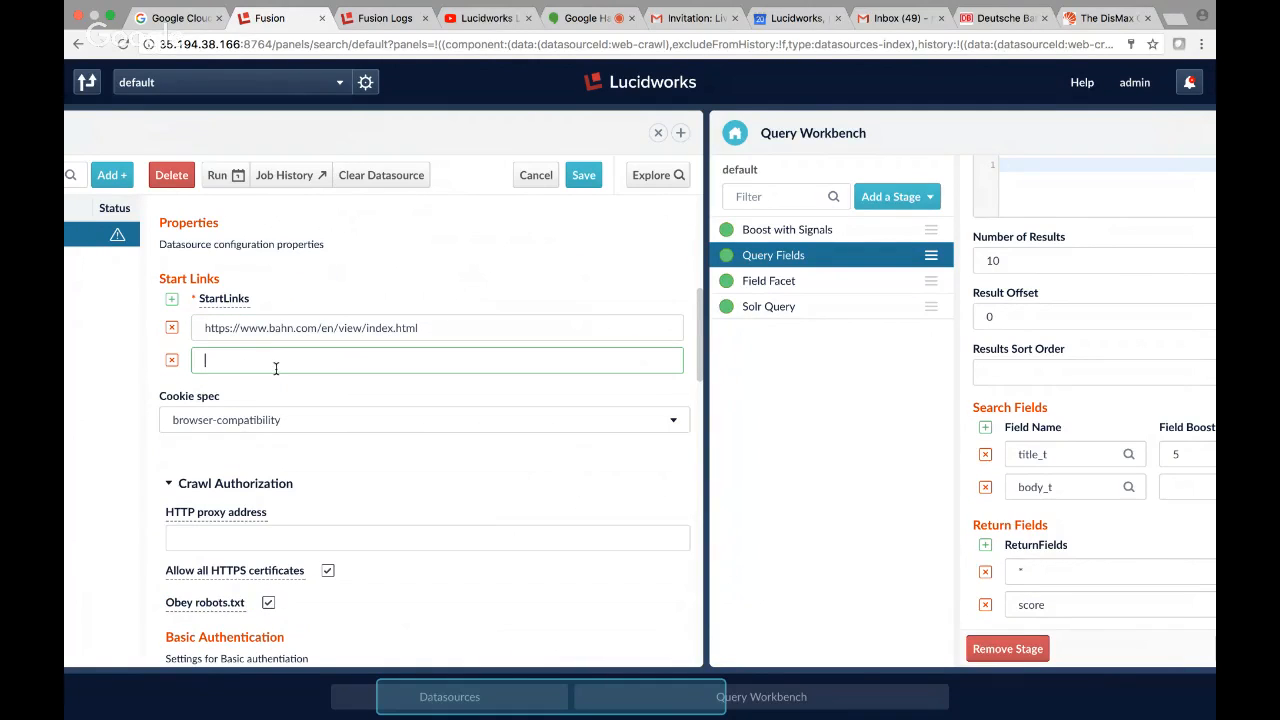
pyautogui.click(172, 360)
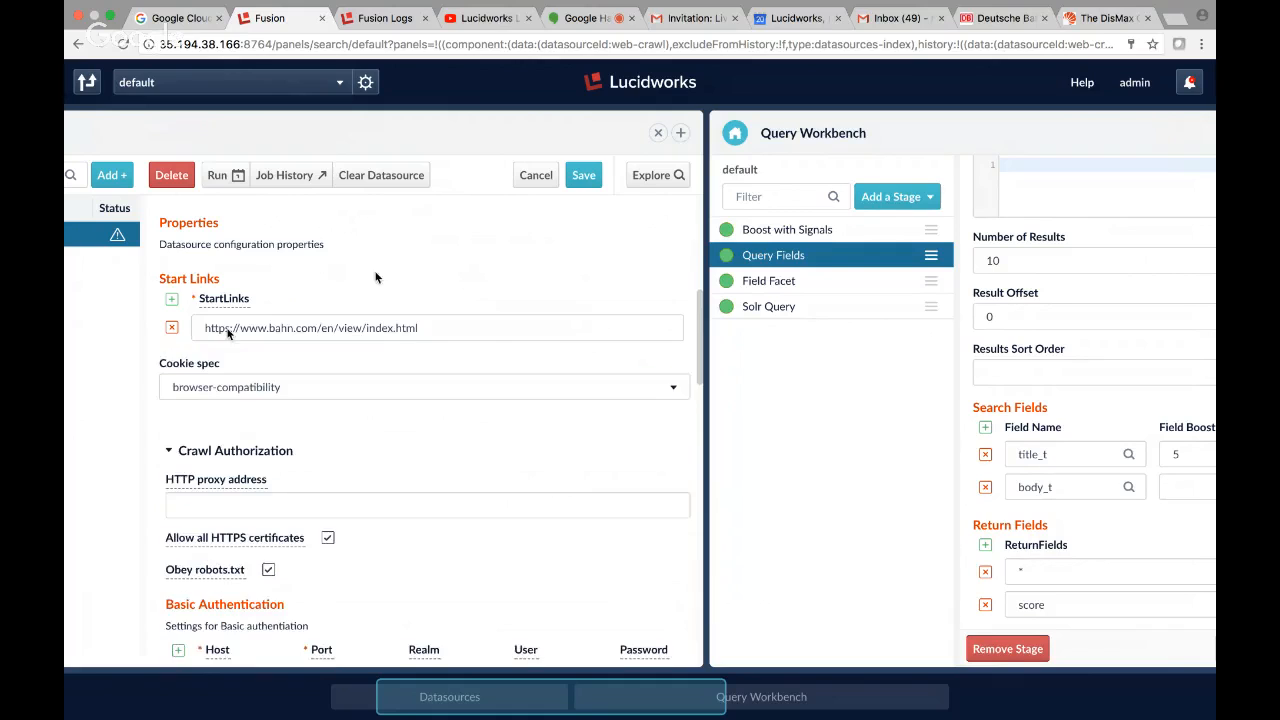
# Save the web-crawl datasource and clear all documents associated with it.
pyautogui.click(585, 176)
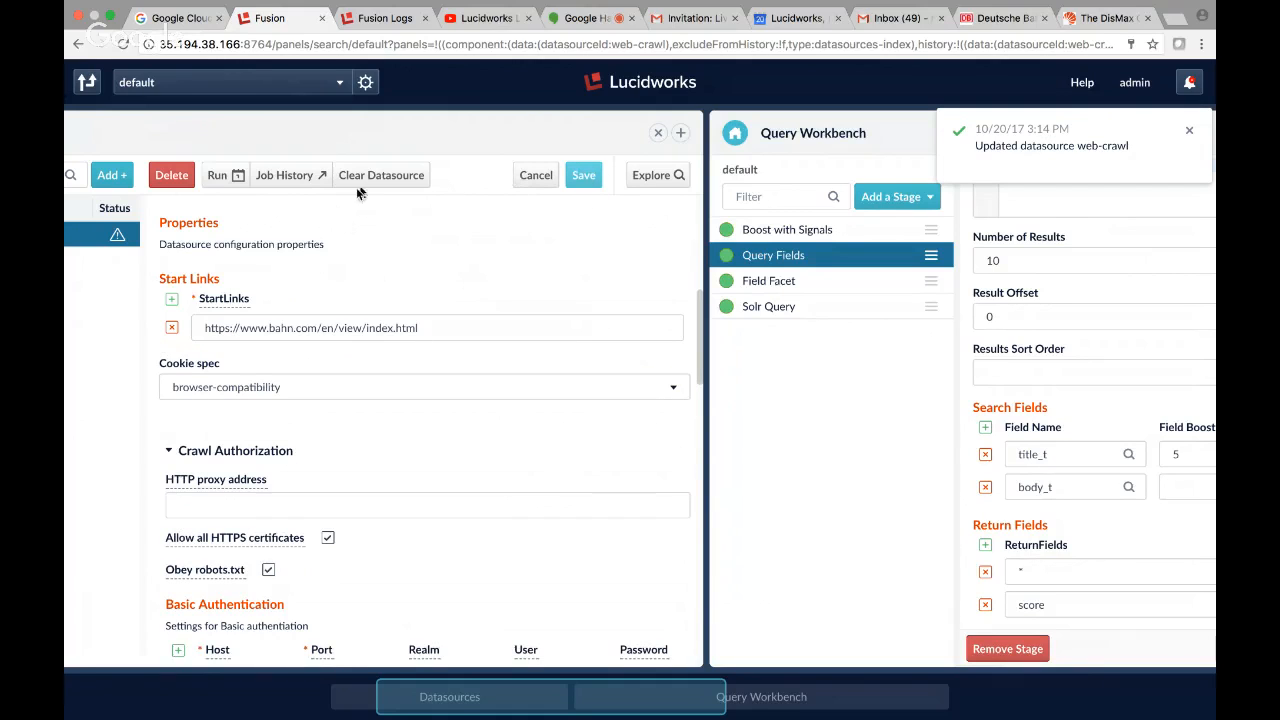
pyautogui.click(390, 176)
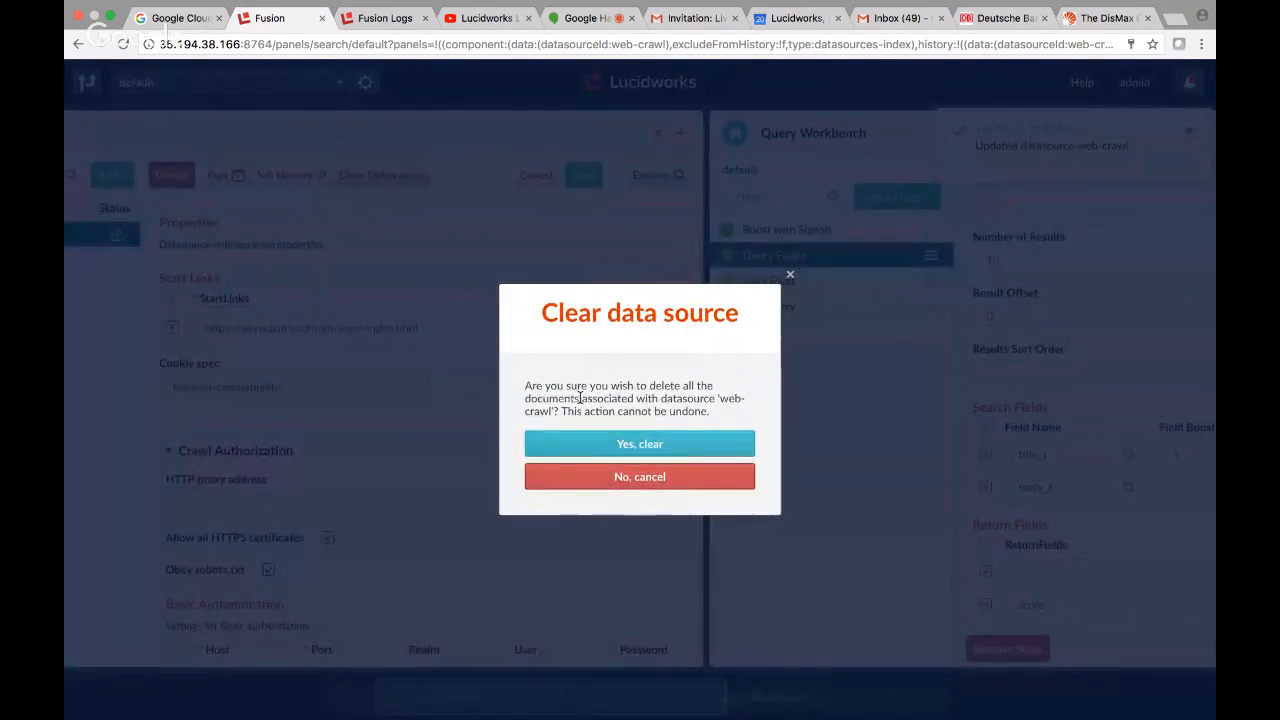
pyautogui.click(610, 446)
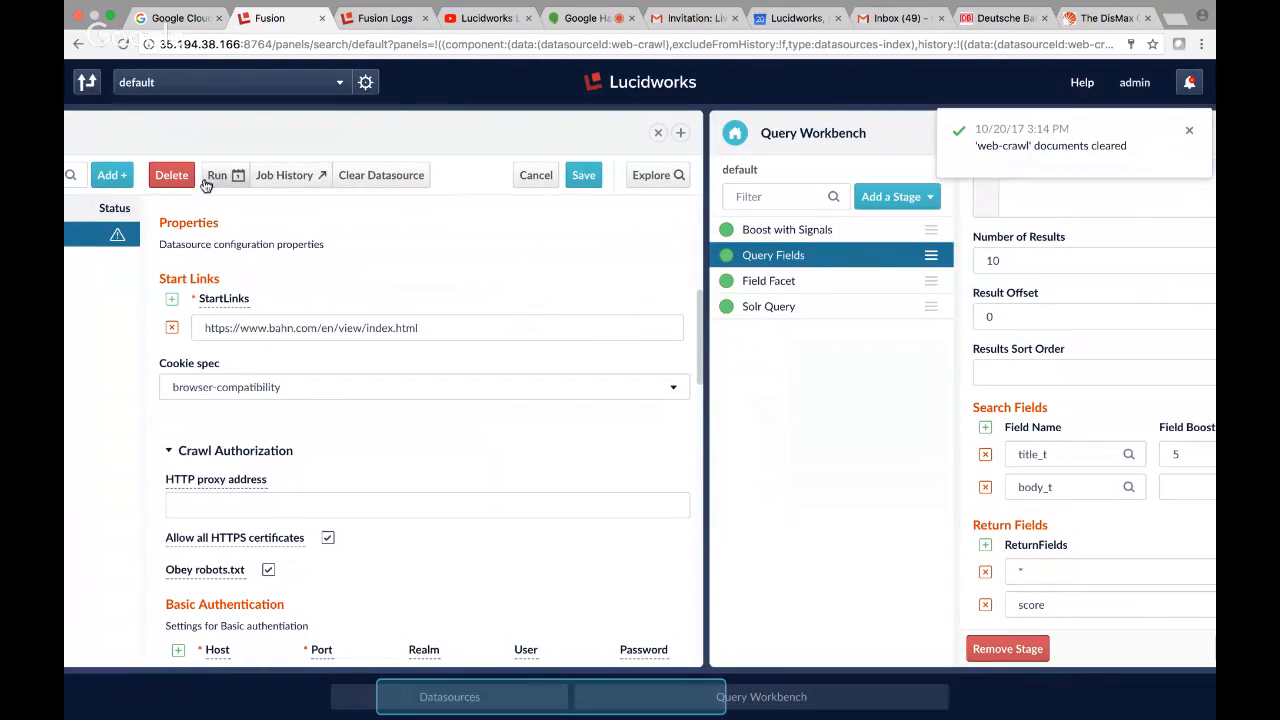
pyautogui.click(406, 179)
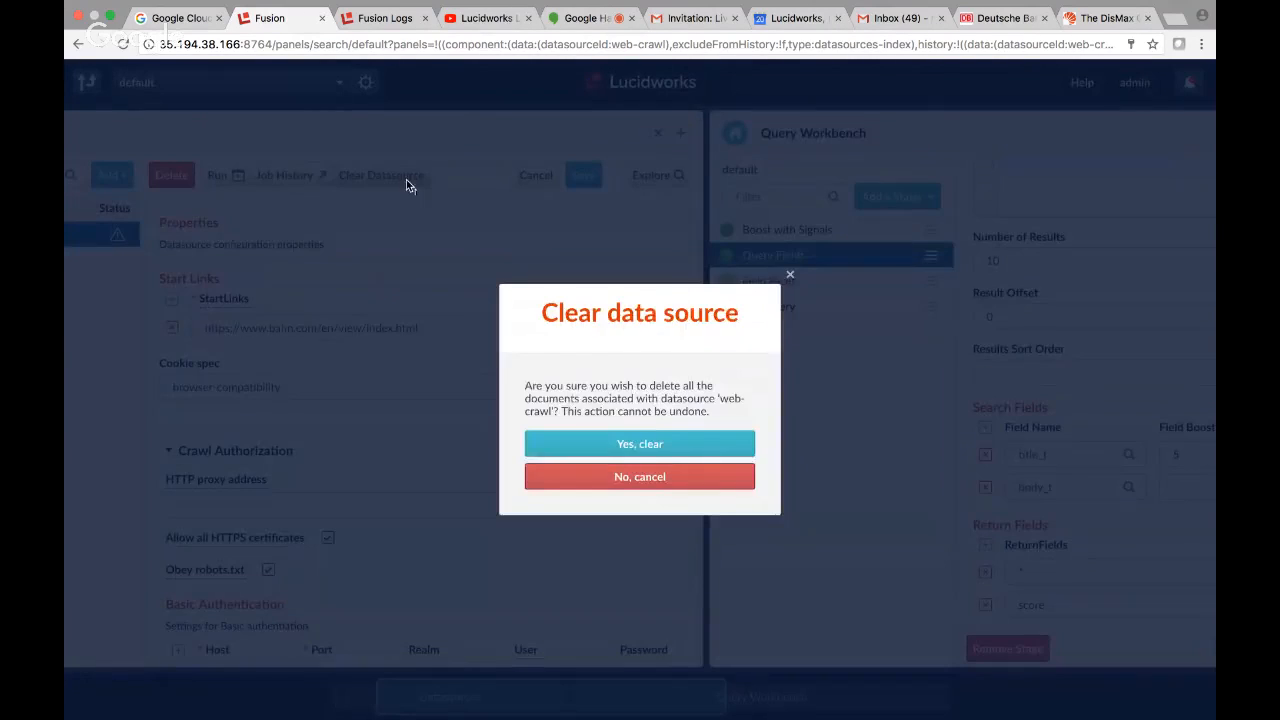
pyautogui.click(650, 443)
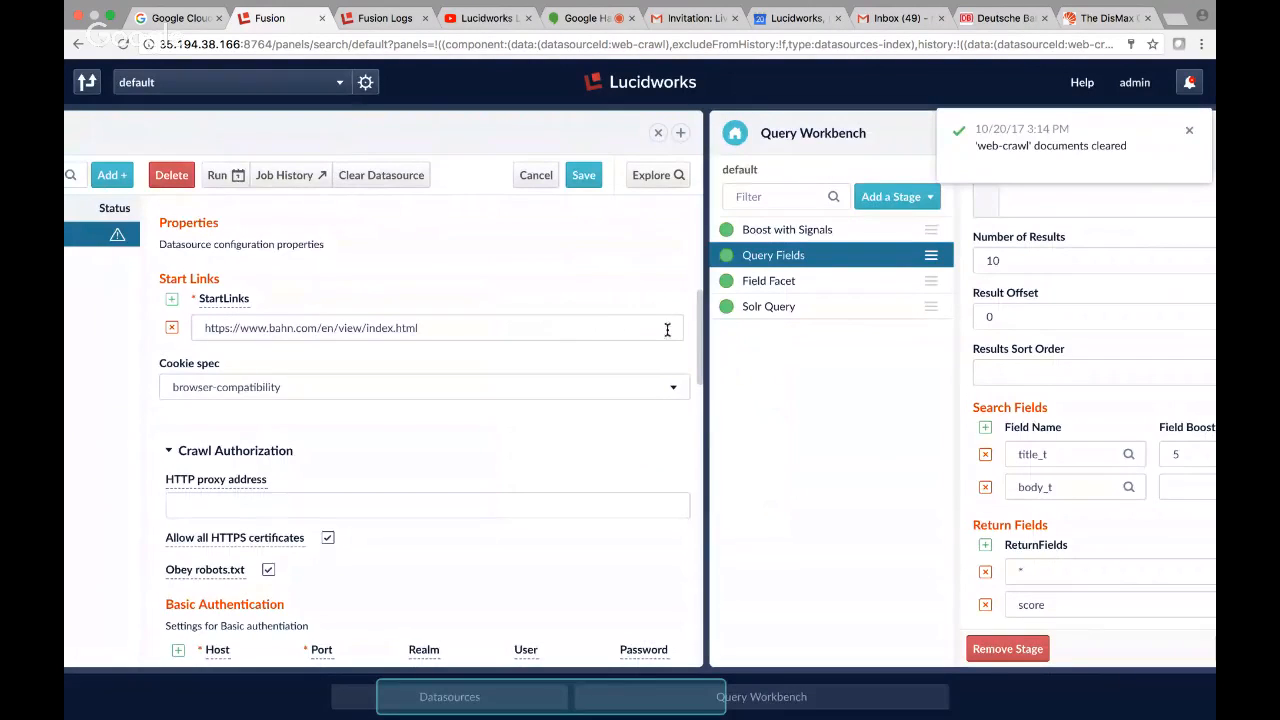
# Try to run the web-crawl datasource with the saved start link.
pyautogui.click(218, 178)
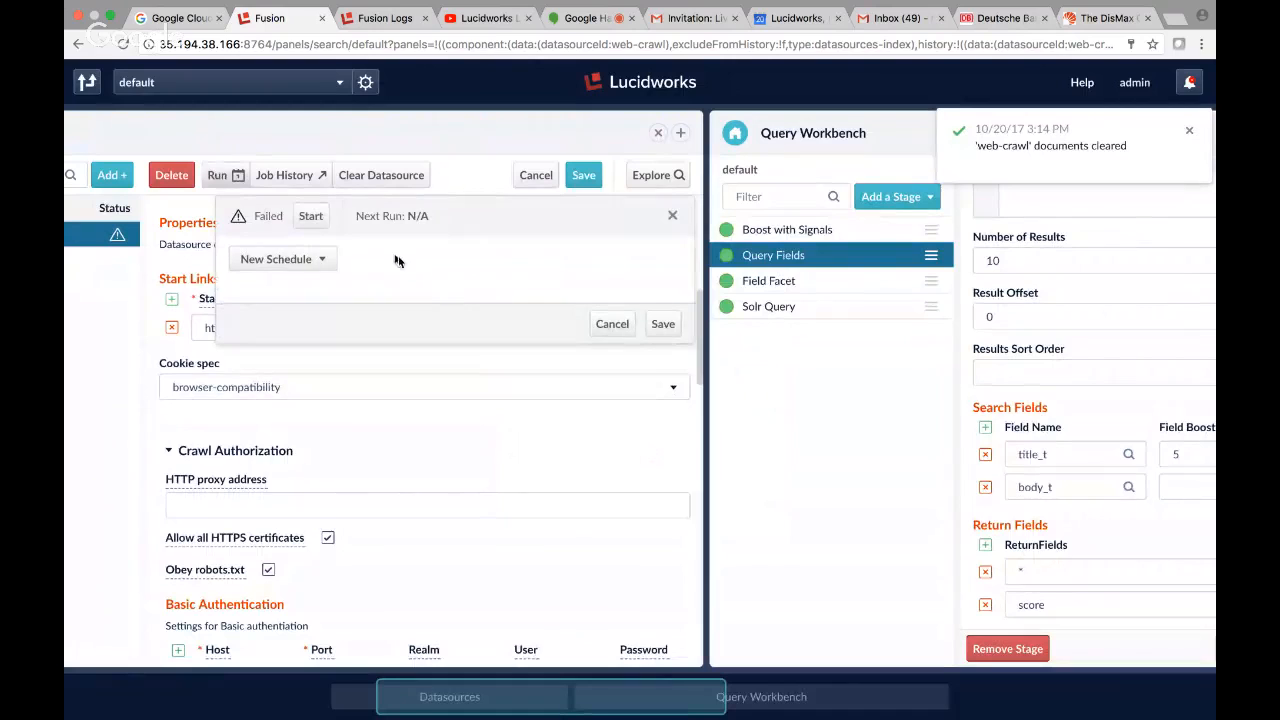
pyautogui.click(311, 217)
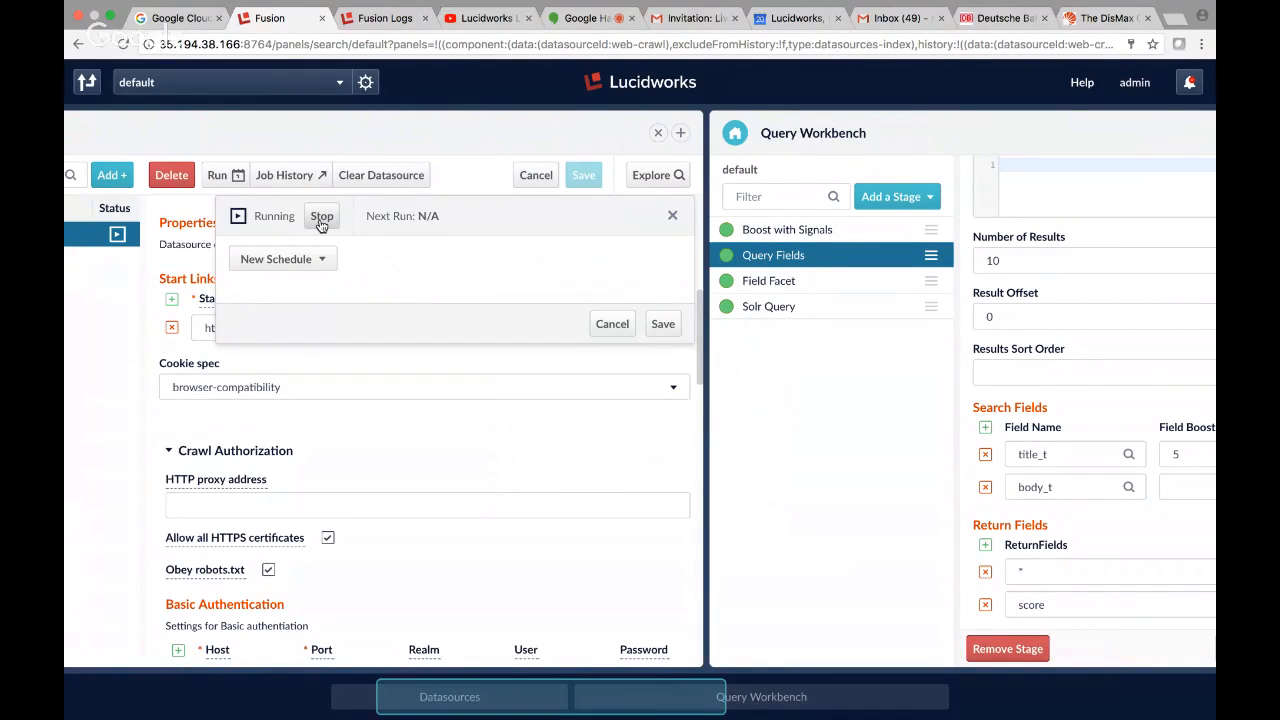
pyautogui.click(321, 222)
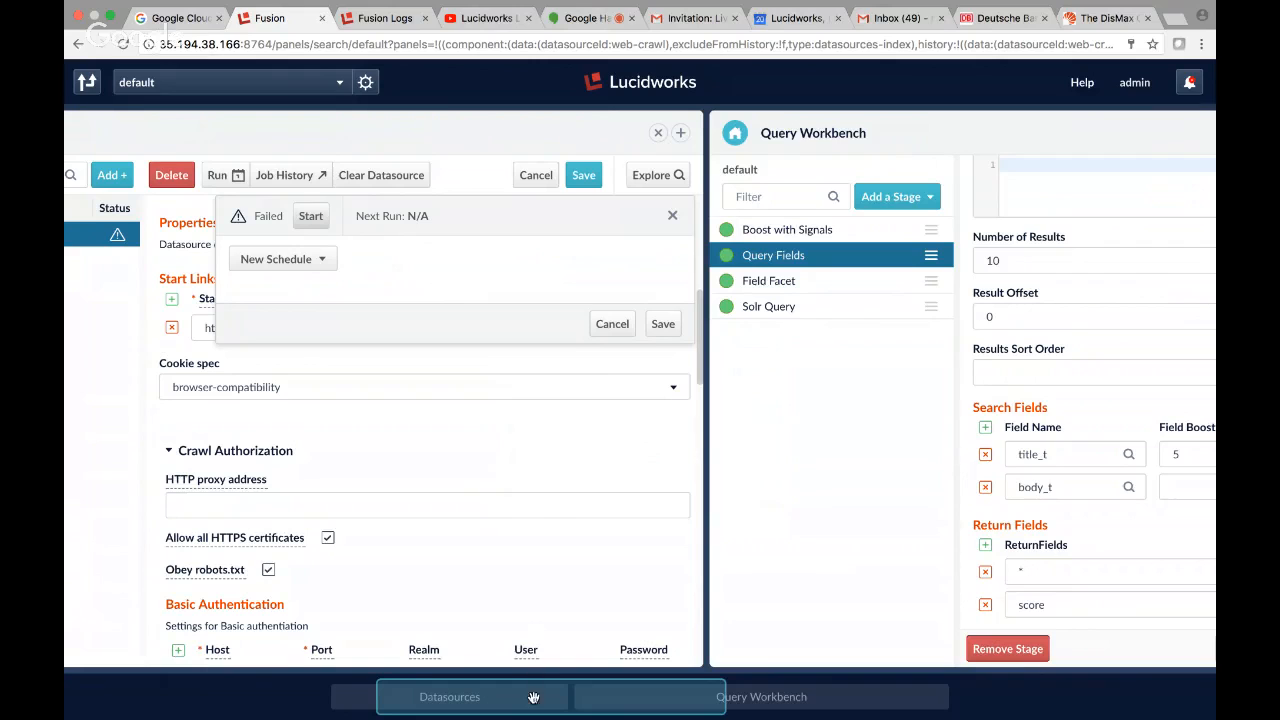
# Switch to the Fusion Logs dashboard, reload its events and examine the newest status=ERROR entry's stack trace for the failed start link.
pyautogui.click(377, 22)
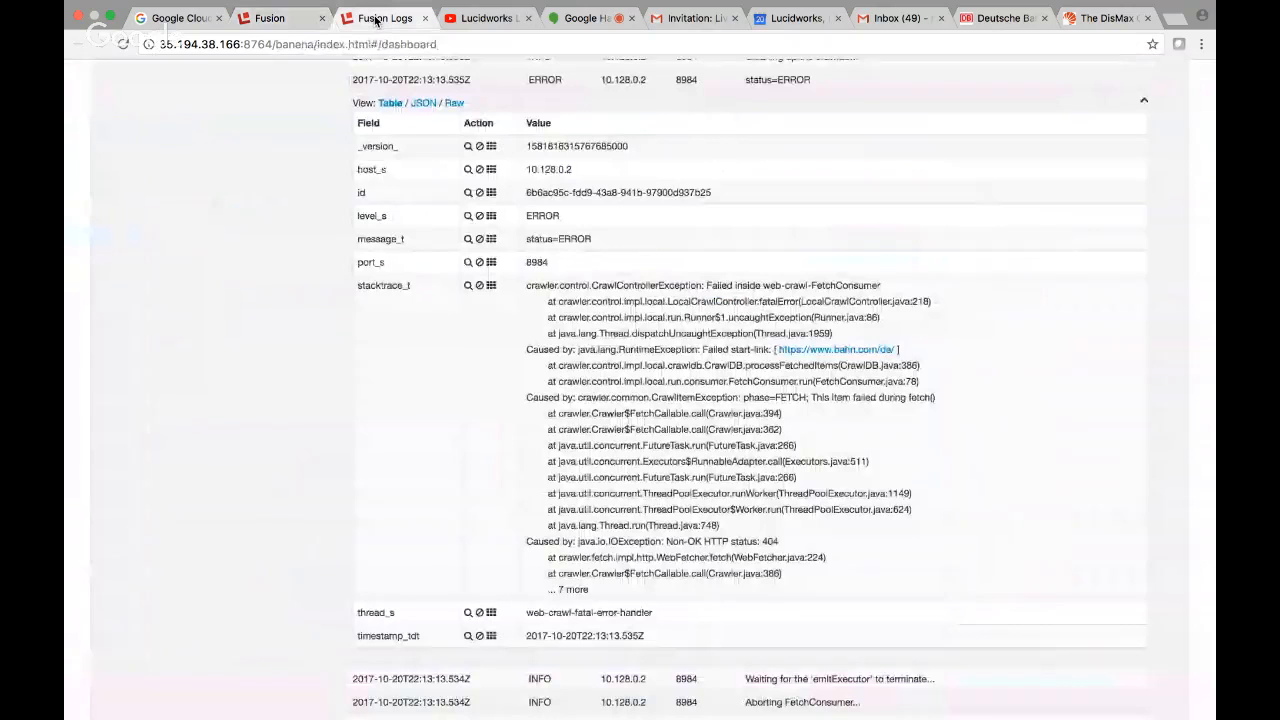
pyautogui.scroll(10, 509, 165)
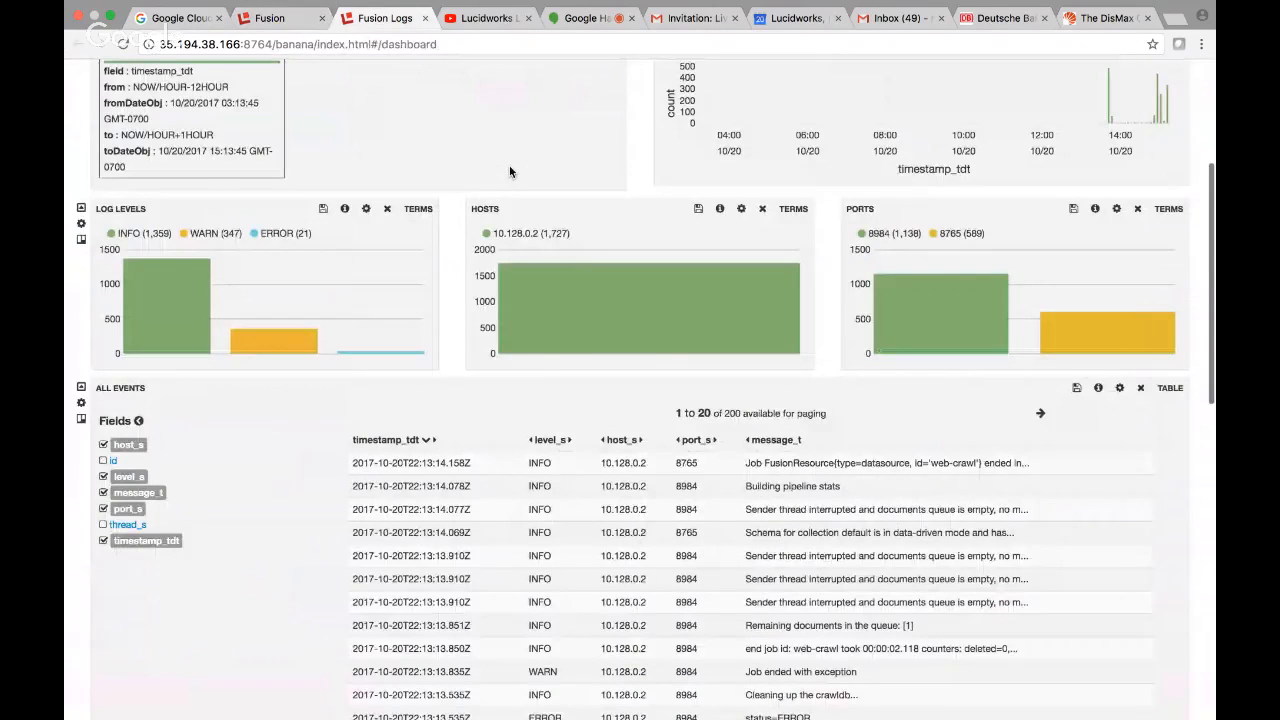
pyautogui.scroll(5, 509, 170)
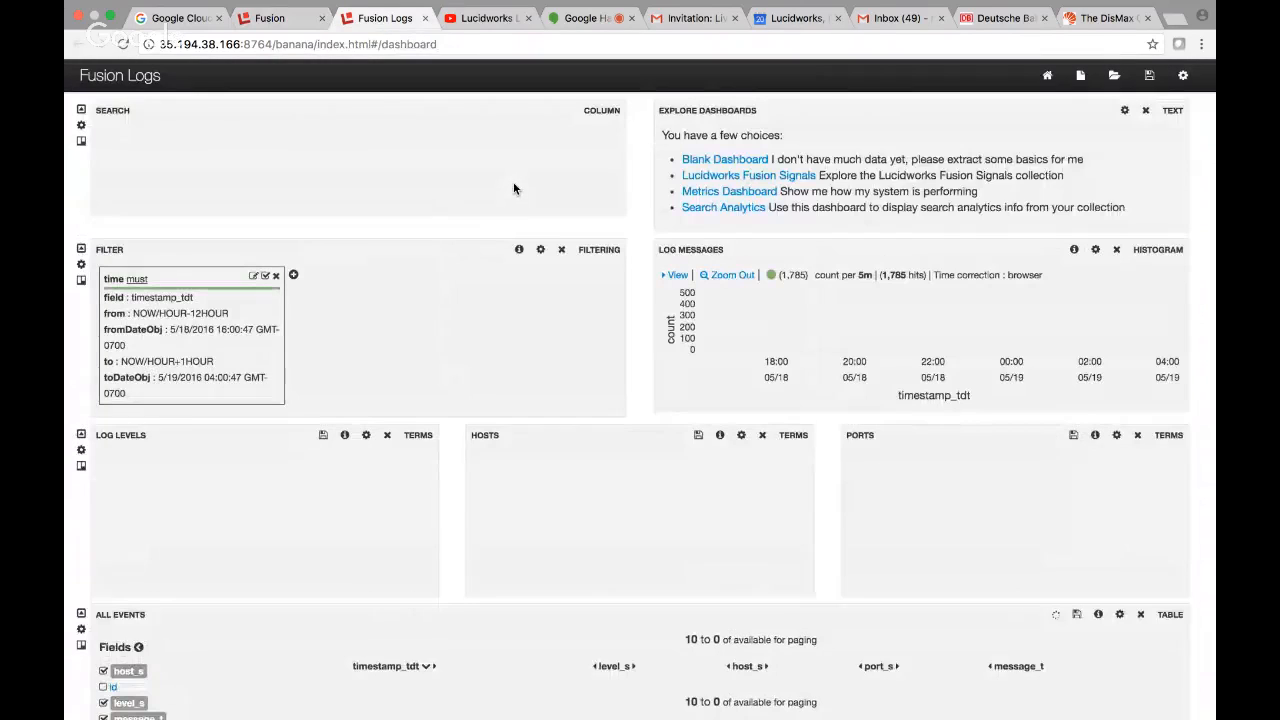
pyautogui.scroll(-6, 484, 221)
pyautogui.scroll(1, 484, 221)
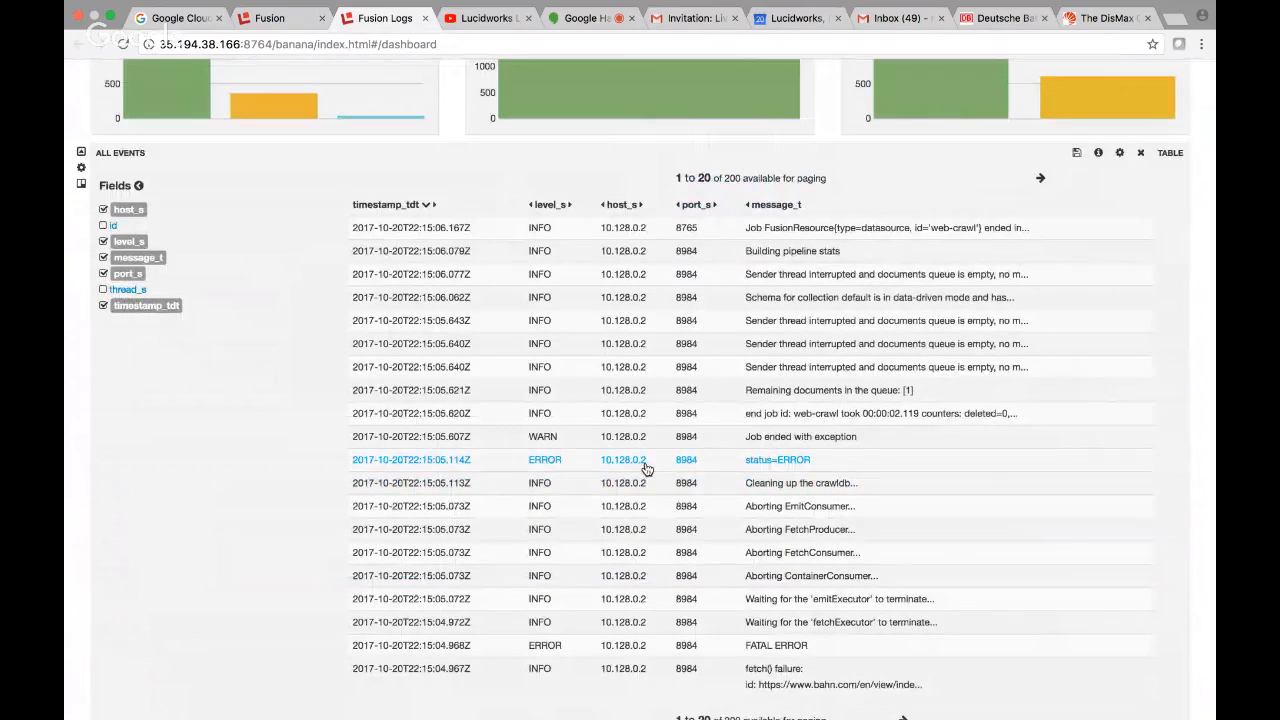
pyautogui.click(645, 466)
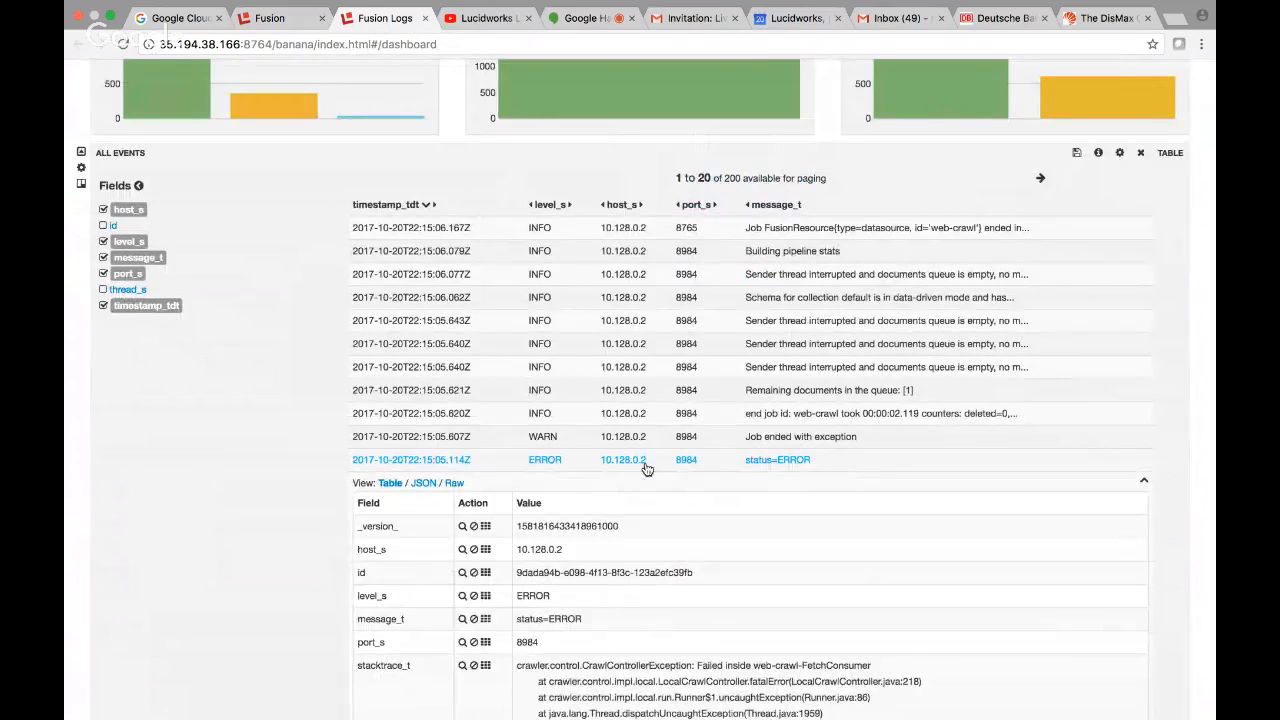
pyautogui.scroll(-5, 660, 520)
pyautogui.scroll(-1, 665, 570)
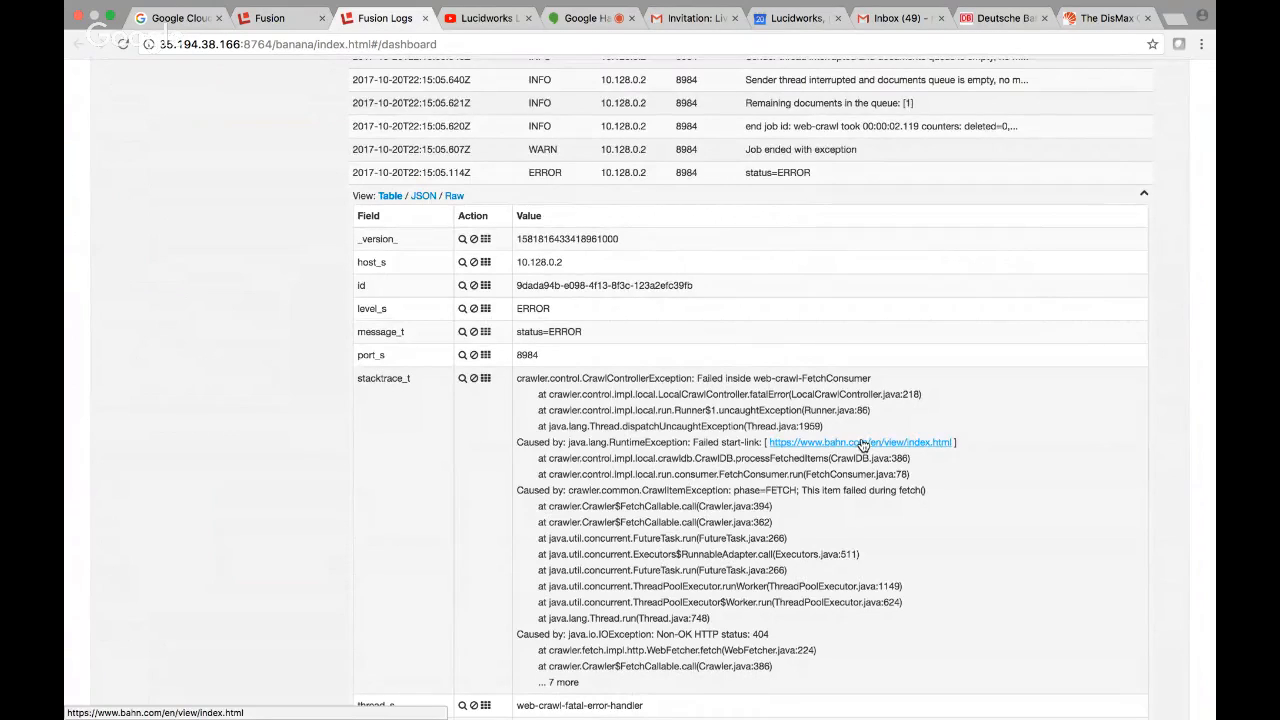
pyautogui.scroll(-3, 862, 444)
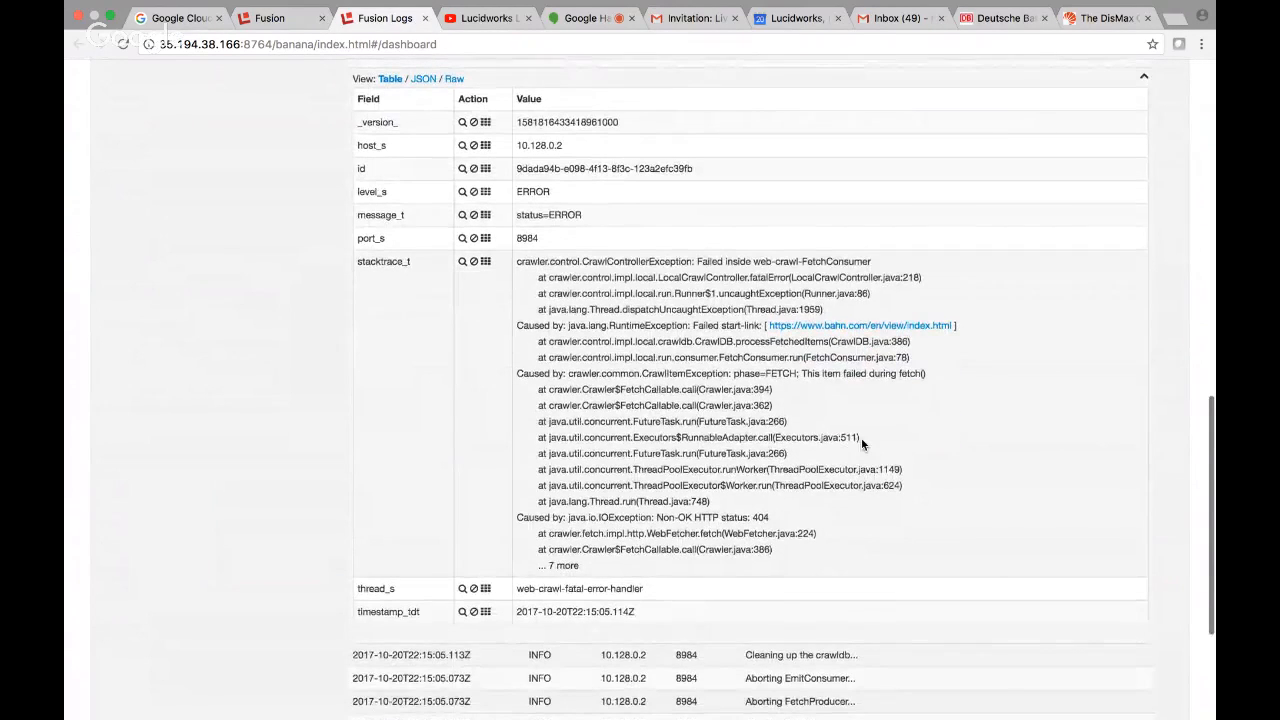
pyautogui.scroll(1, 861, 440)
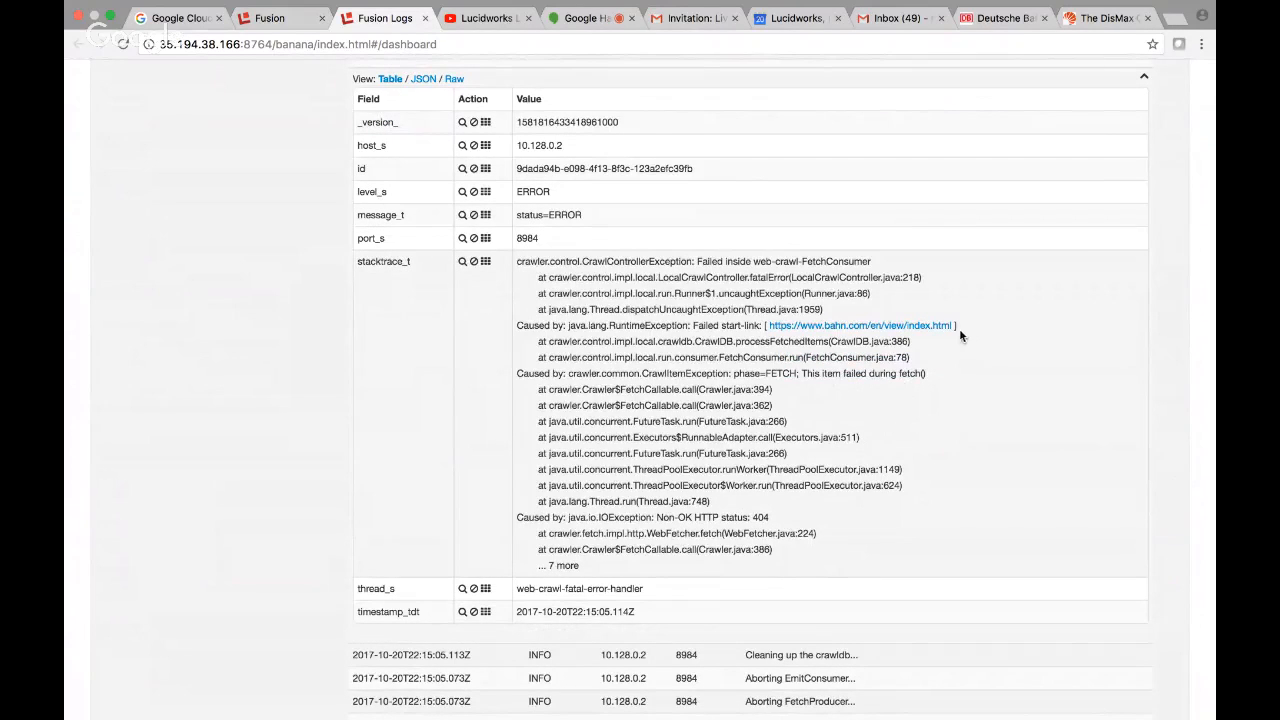
pyautogui.click(275, 14)
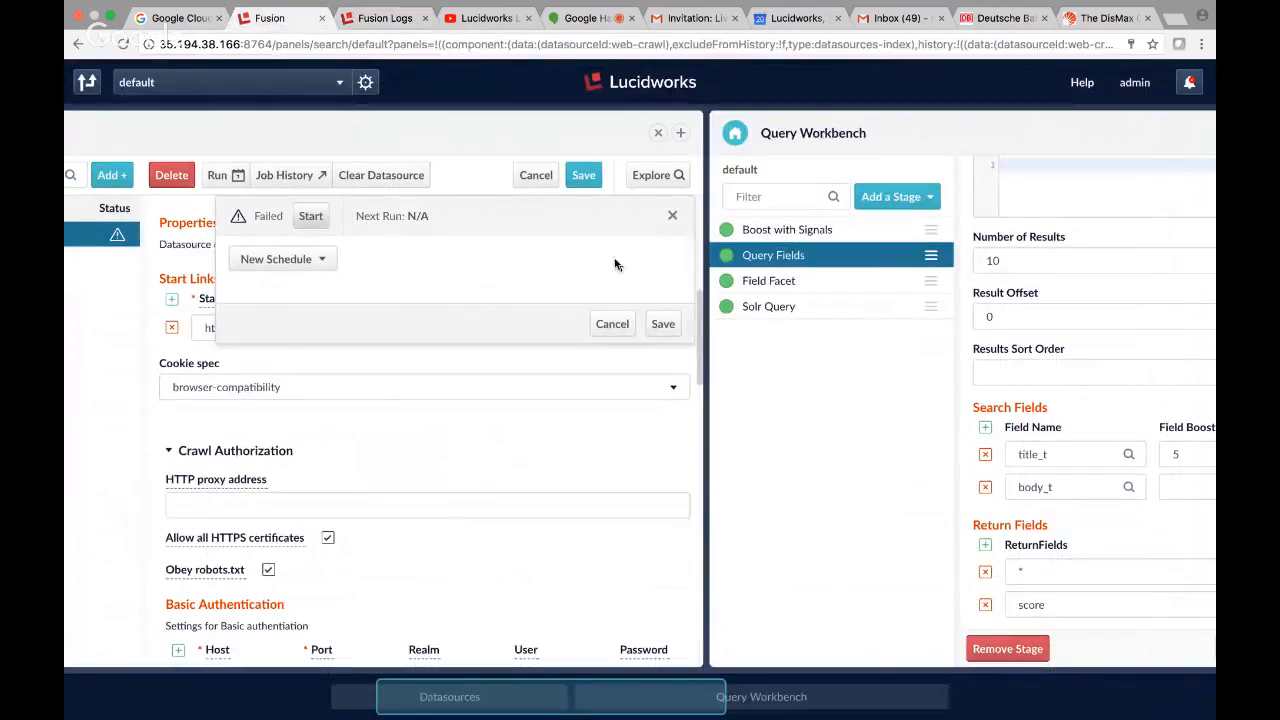
pyautogui.click(612, 323)
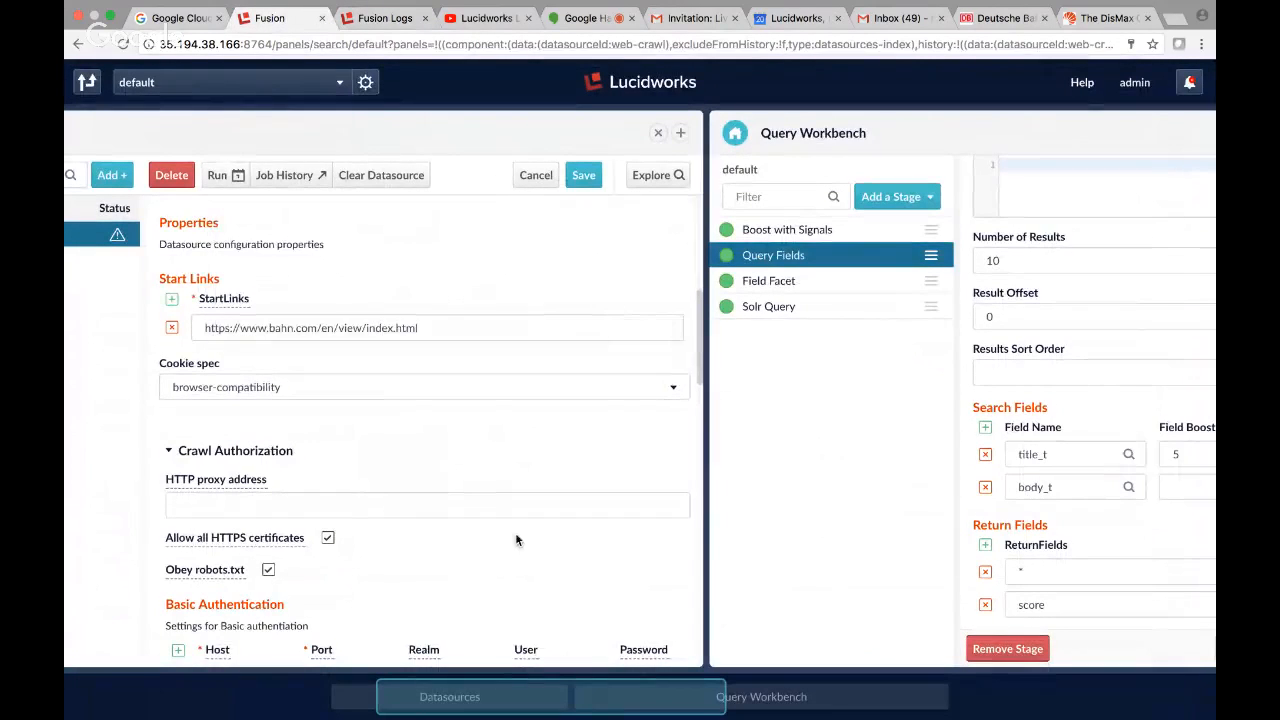
pyautogui.click(396, 332)
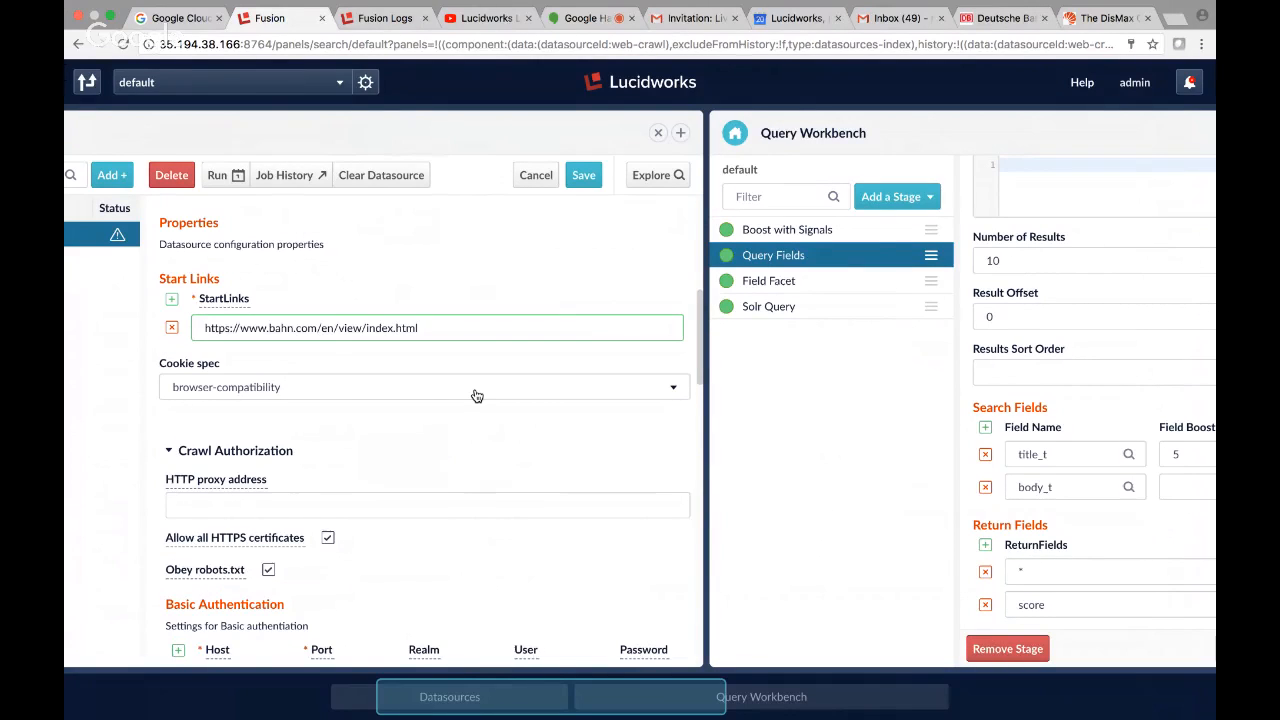
pyautogui.write('s')
# Search Google for shtml in a new browser tab.
pyautogui.hotkey('ctrl', 't')
pyautogui.write('shtml')
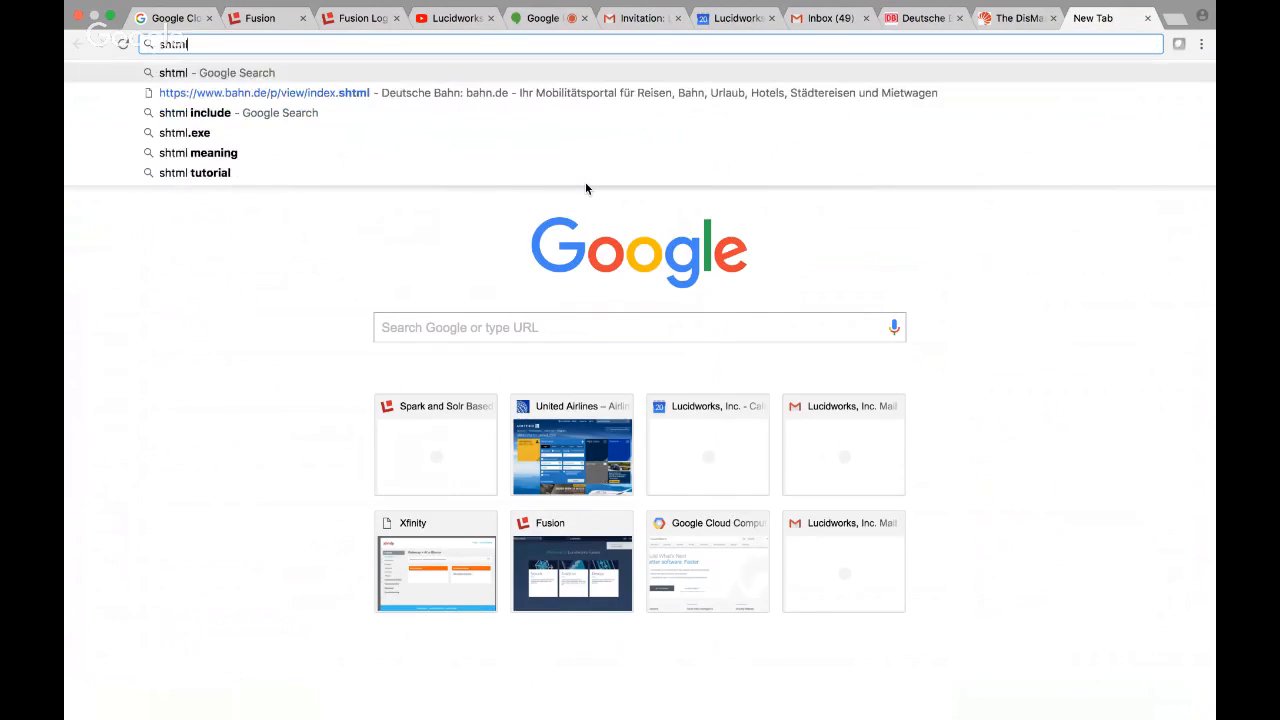
pyautogui.press('Return')
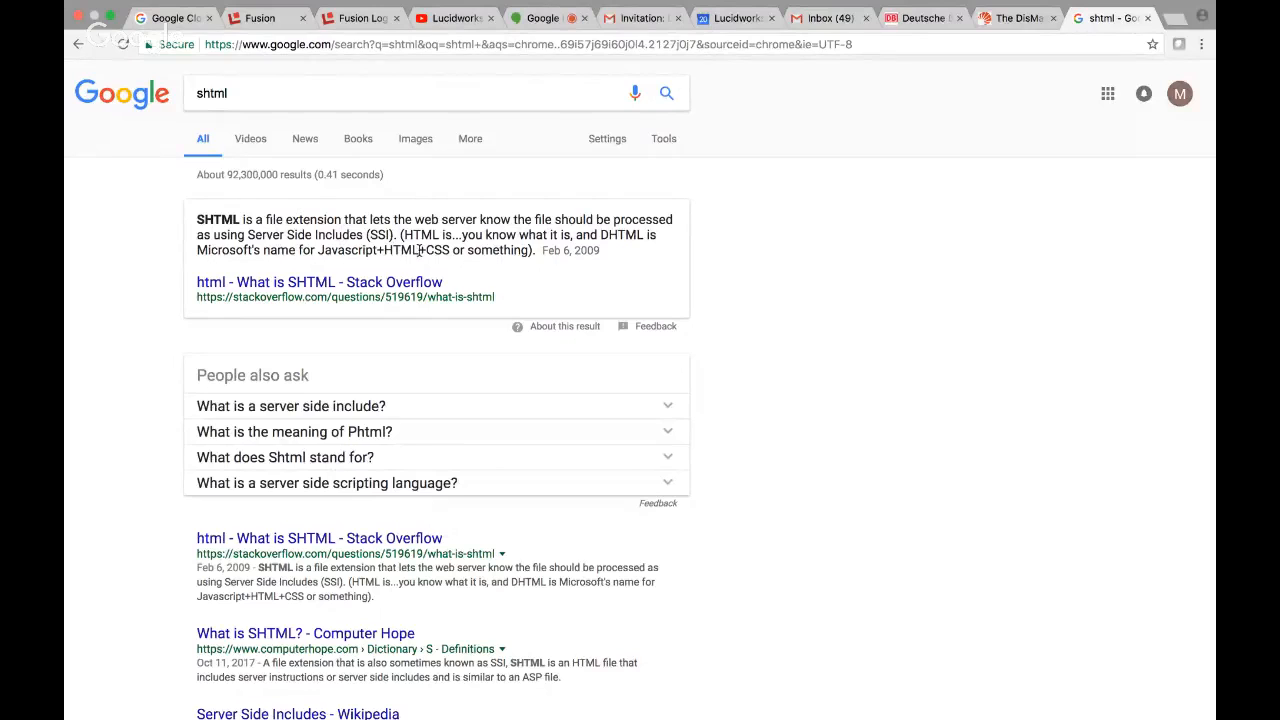
# Return to Fusion, save the web-crawl datasource and clear its documents, closing the shtml search page.
pyautogui.click(262, 18)
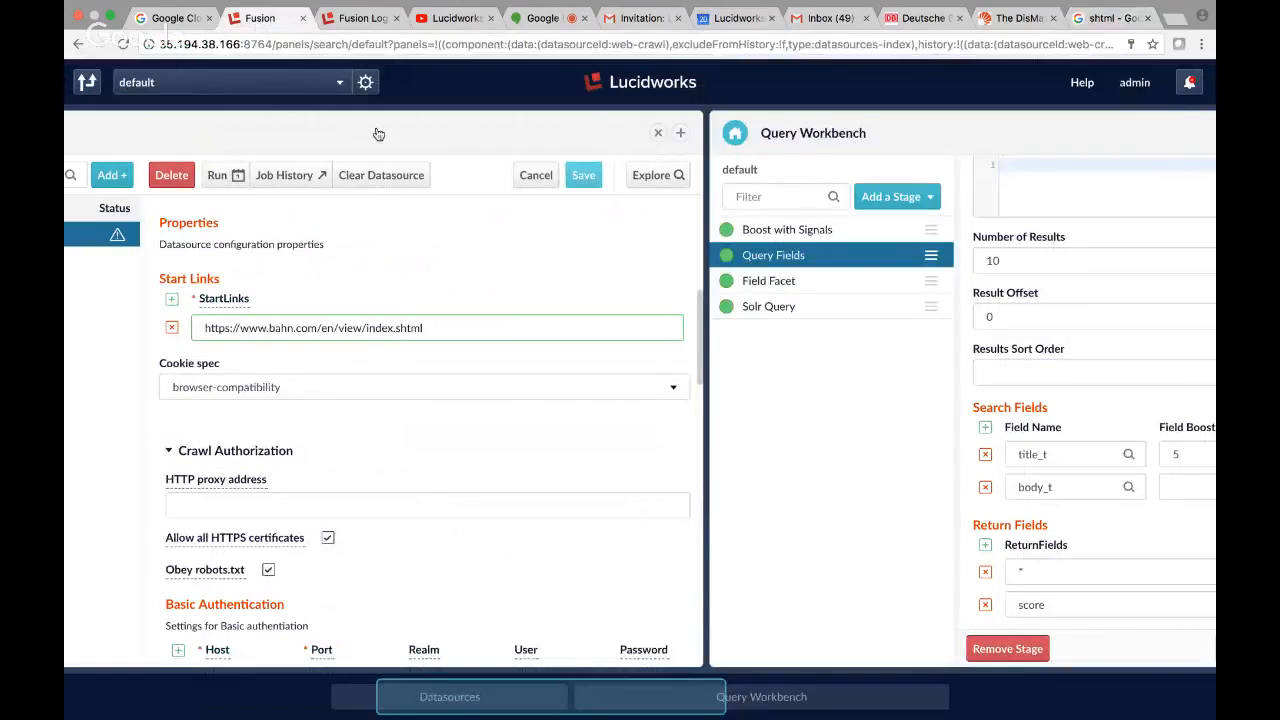
pyautogui.click(590, 176)
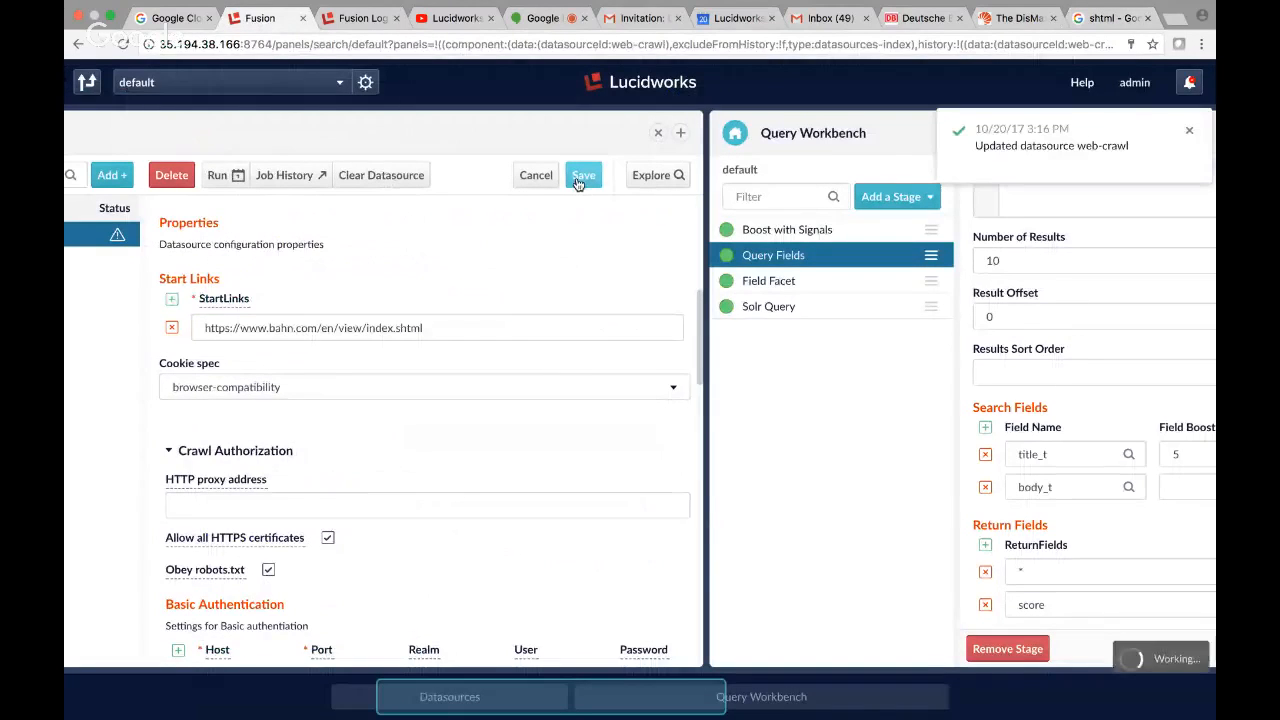
pyautogui.click(1147, 18)
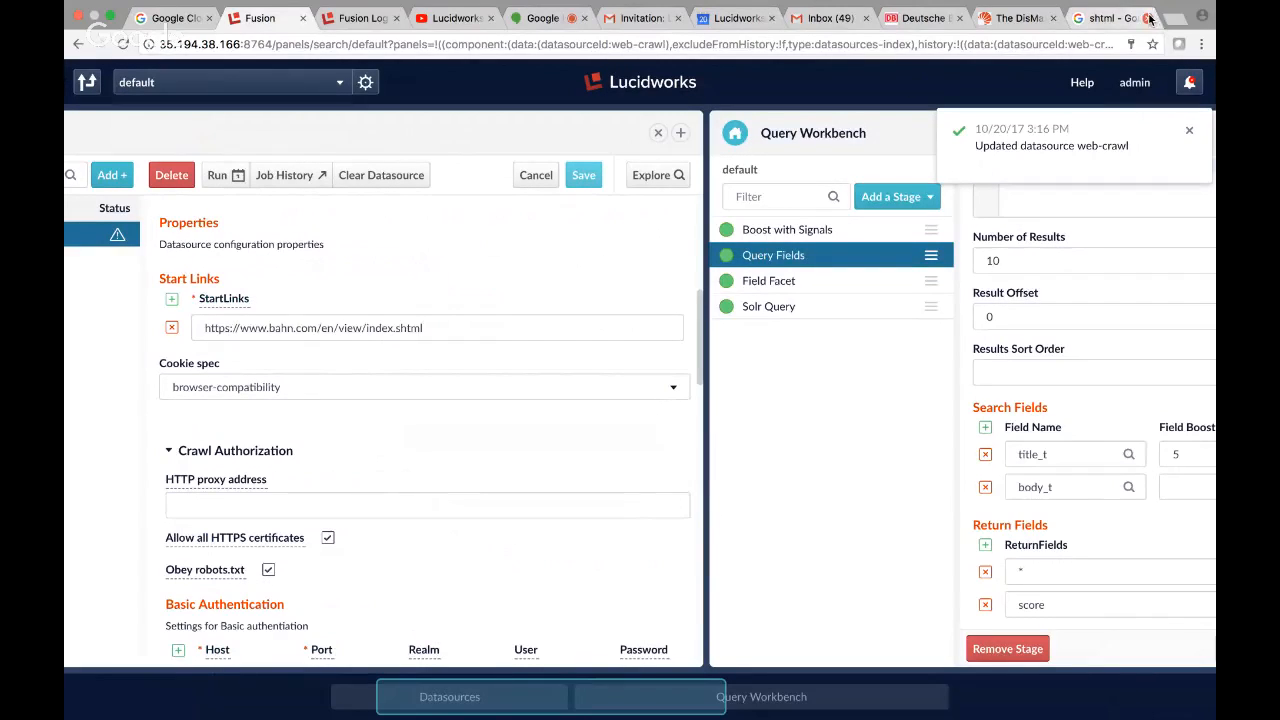
pyautogui.click(388, 178)
pyautogui.click(592, 446)
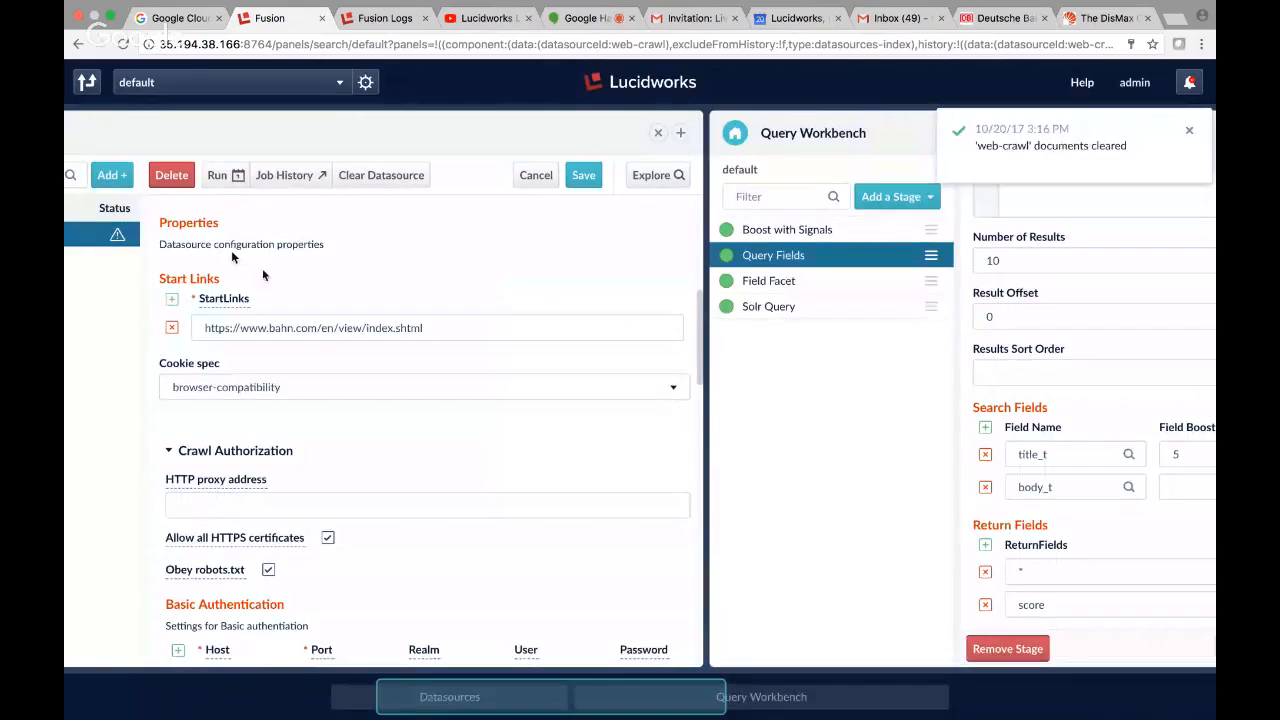
# Save the web-crawl datasource again and start its crawl.
pyautogui.click(221, 178)
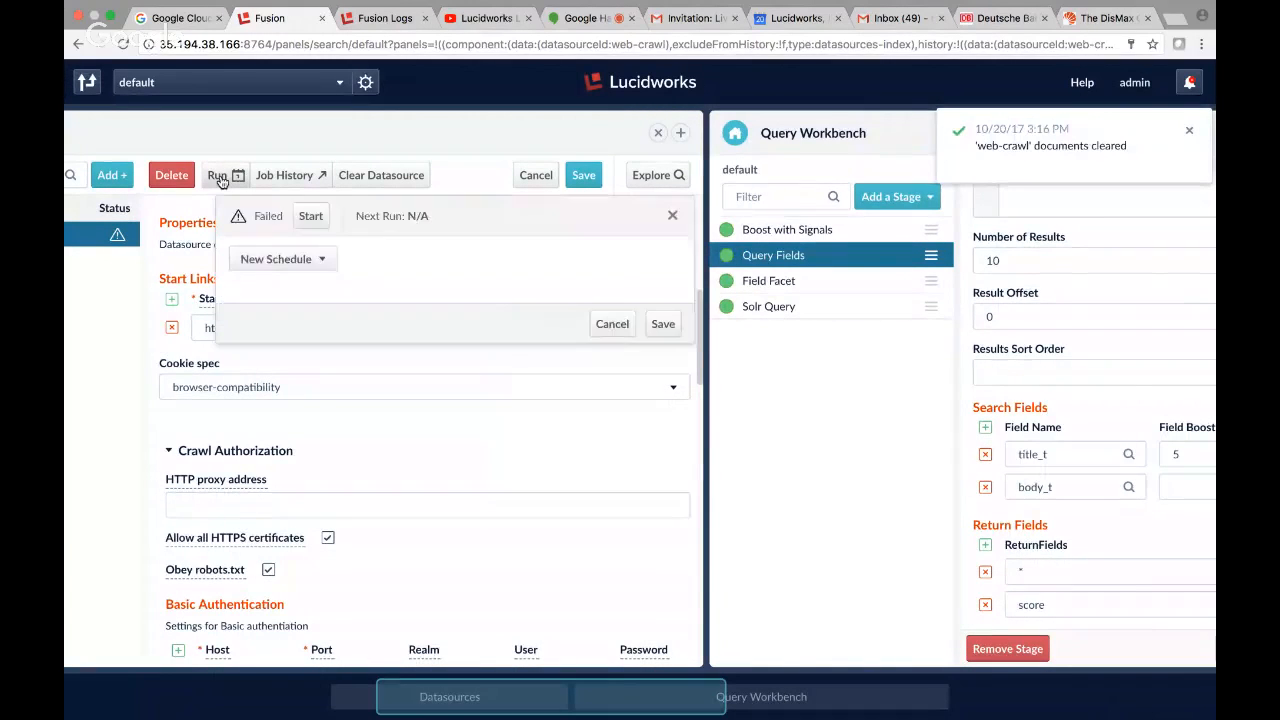
pyautogui.click(586, 177)
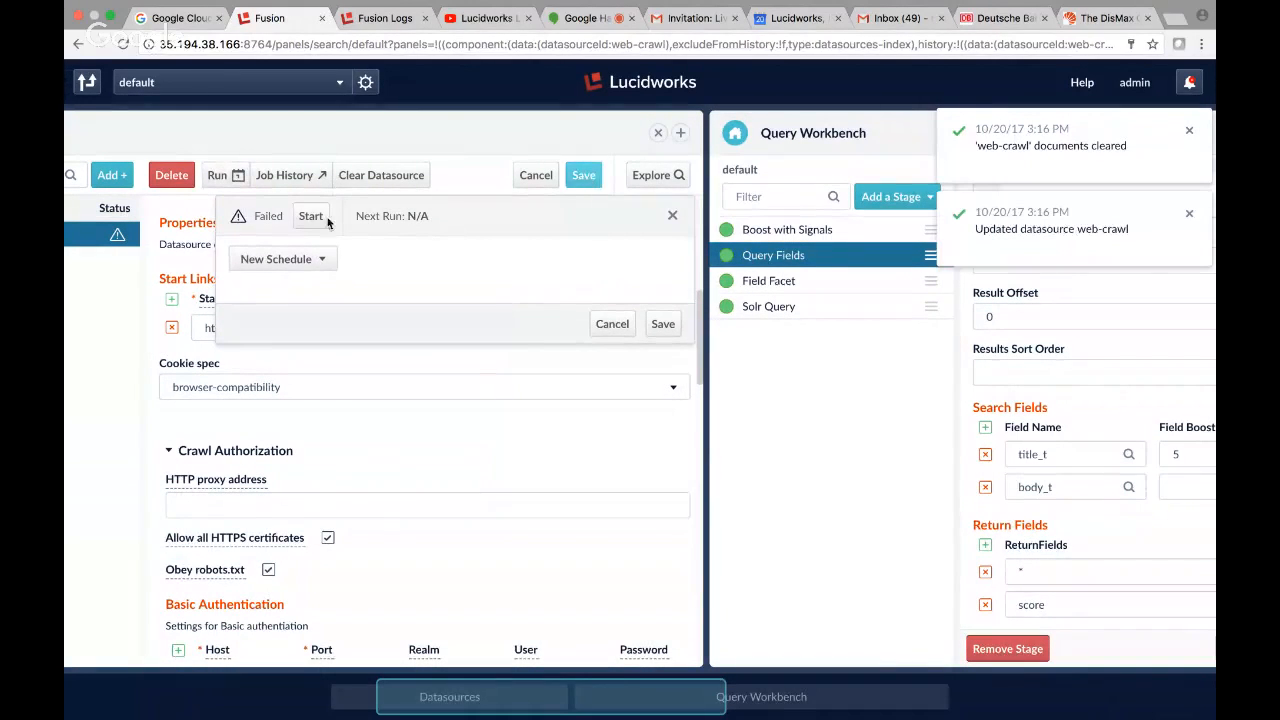
pyautogui.click(310, 218)
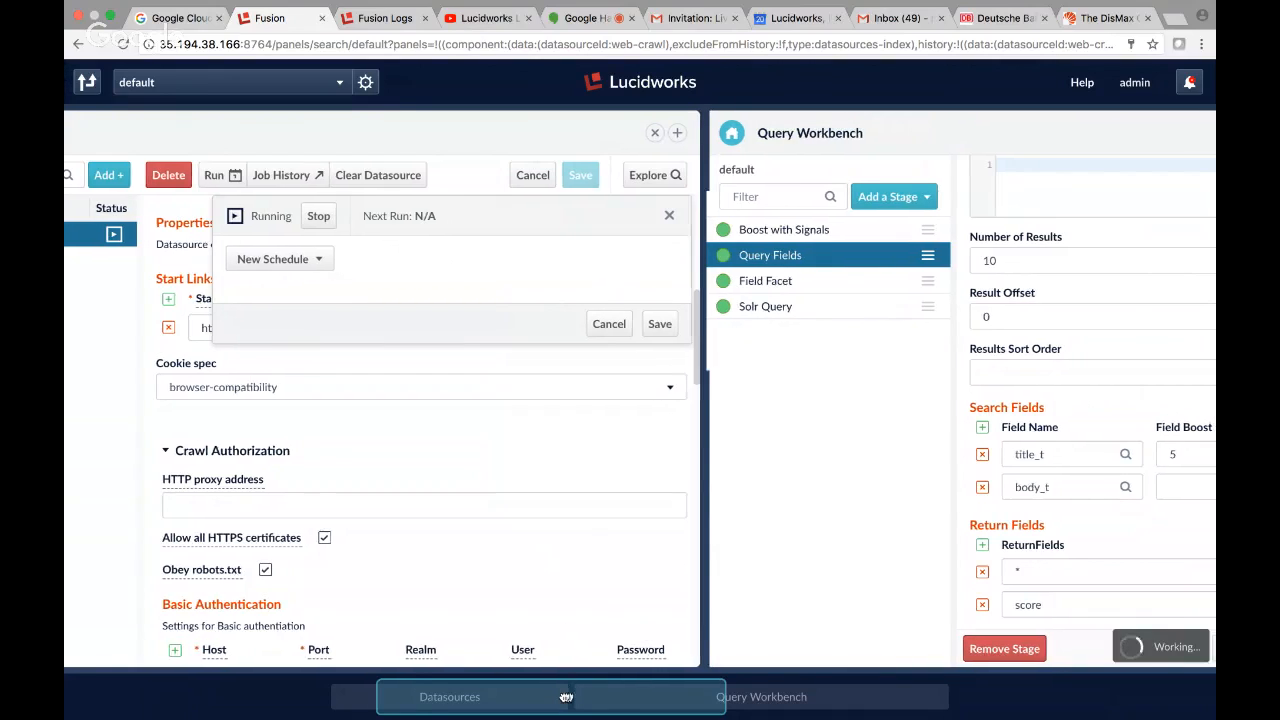
# Rerun the *:* query in the Query Workbench and view the next values of the body_t_lang facet.
pyautogui.moveTo(565, 696); pyautogui.dragTo(705, 693)
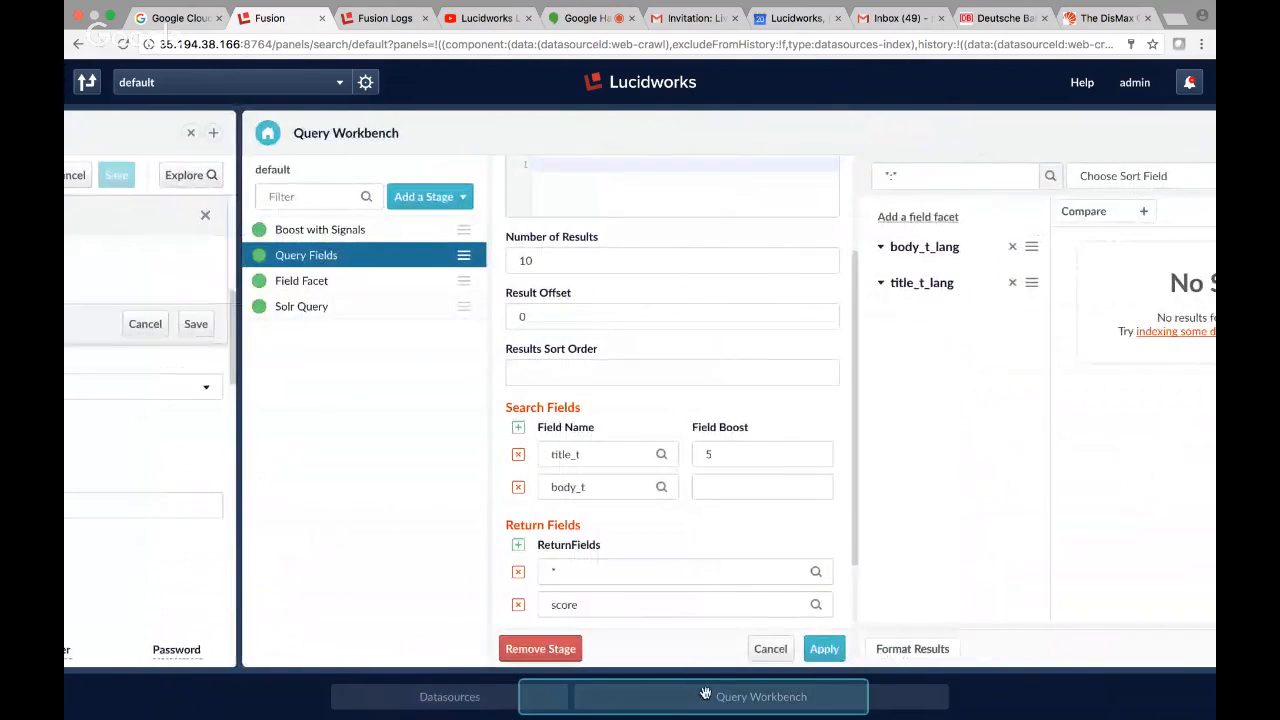
pyautogui.click(1049, 177)
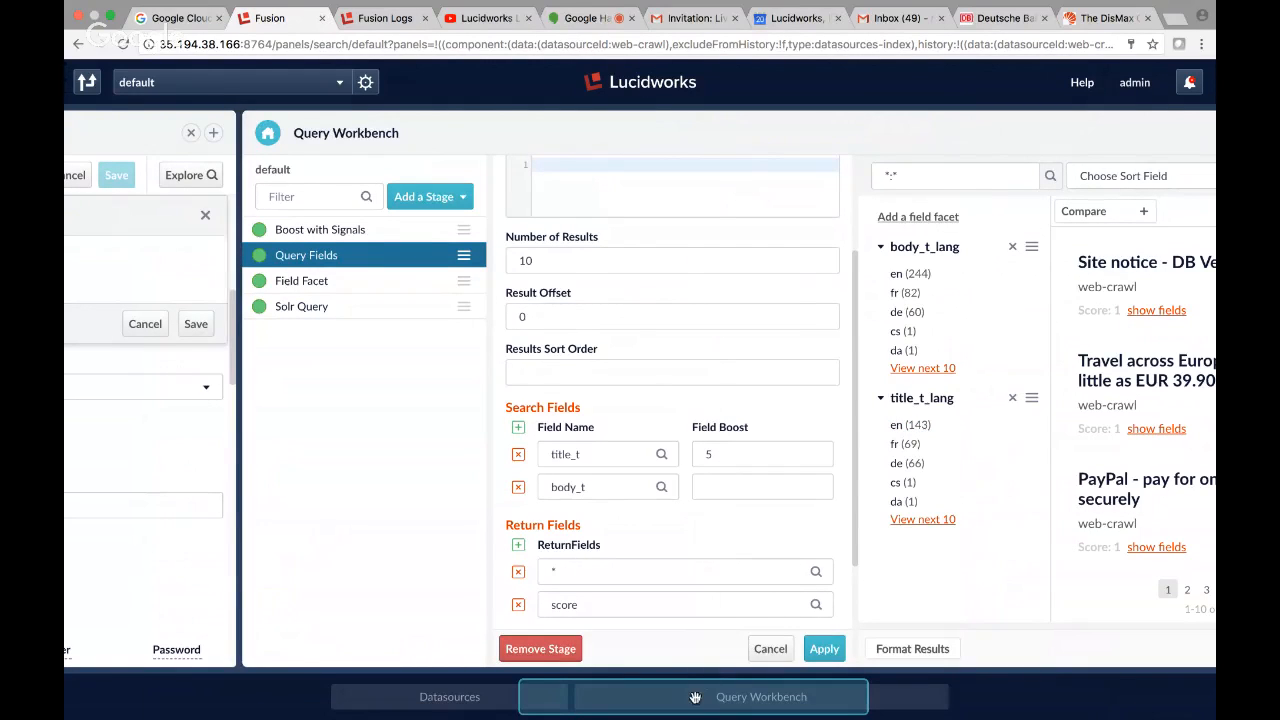
pyautogui.moveTo(704, 698); pyautogui.dragTo(748, 698)
pyautogui.click(773, 370)
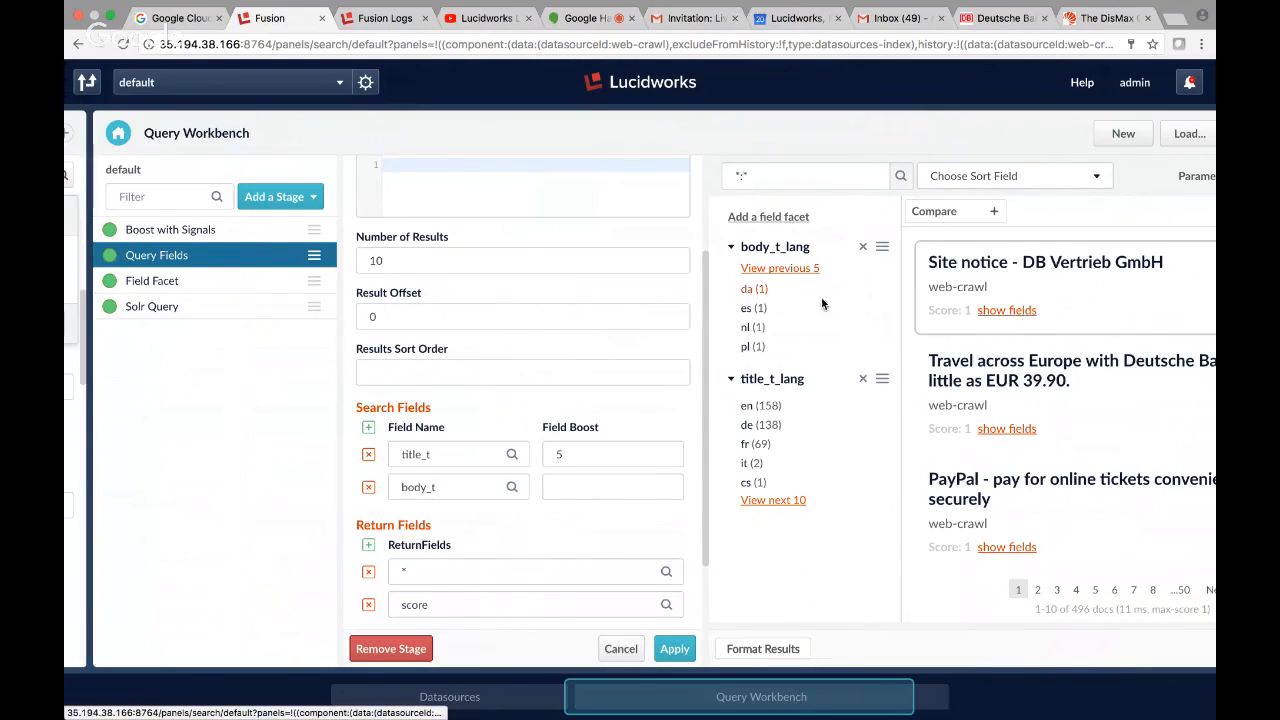
# Go back to the first body_t_lang values, filter the results by de and remove that filter.
pyautogui.click(802, 270)
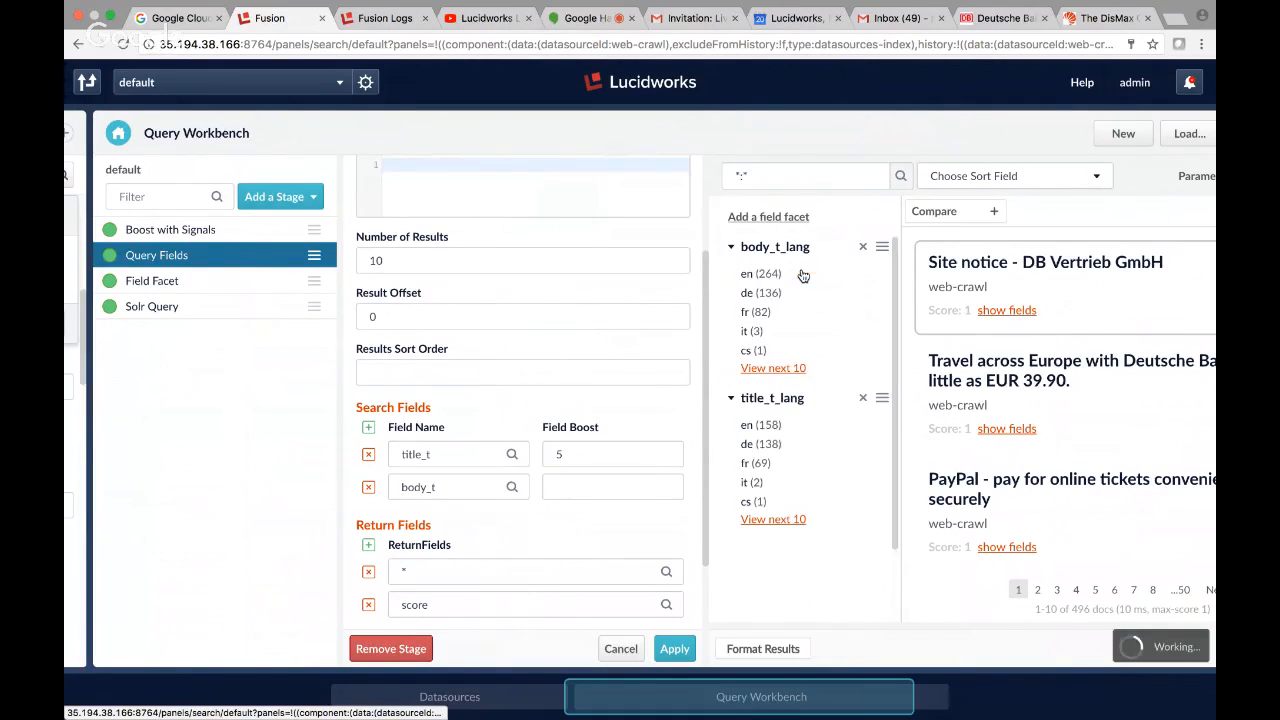
pyautogui.click(746, 293)
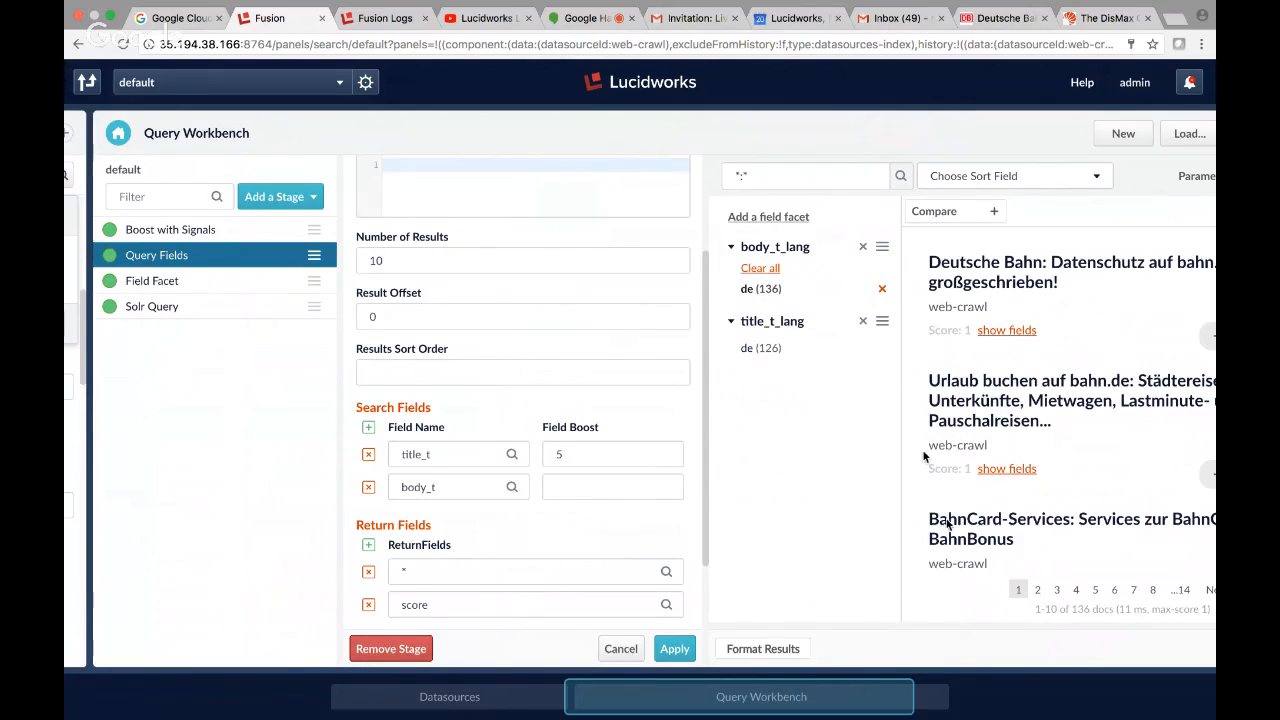
pyautogui.click(880, 289)
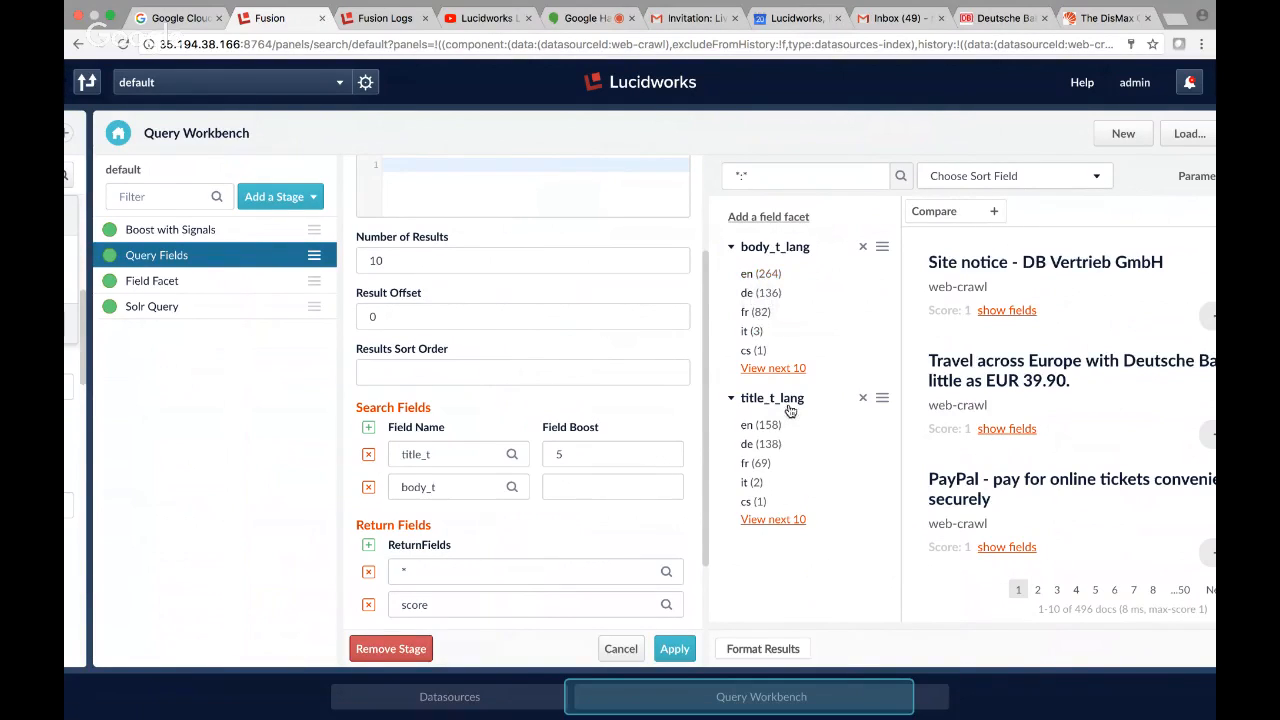
# Show the fields of the "Site notice - DB Vertrieb GmbH" result, examine its body and detected language, and rerun the query.
pyautogui.click(999, 311)
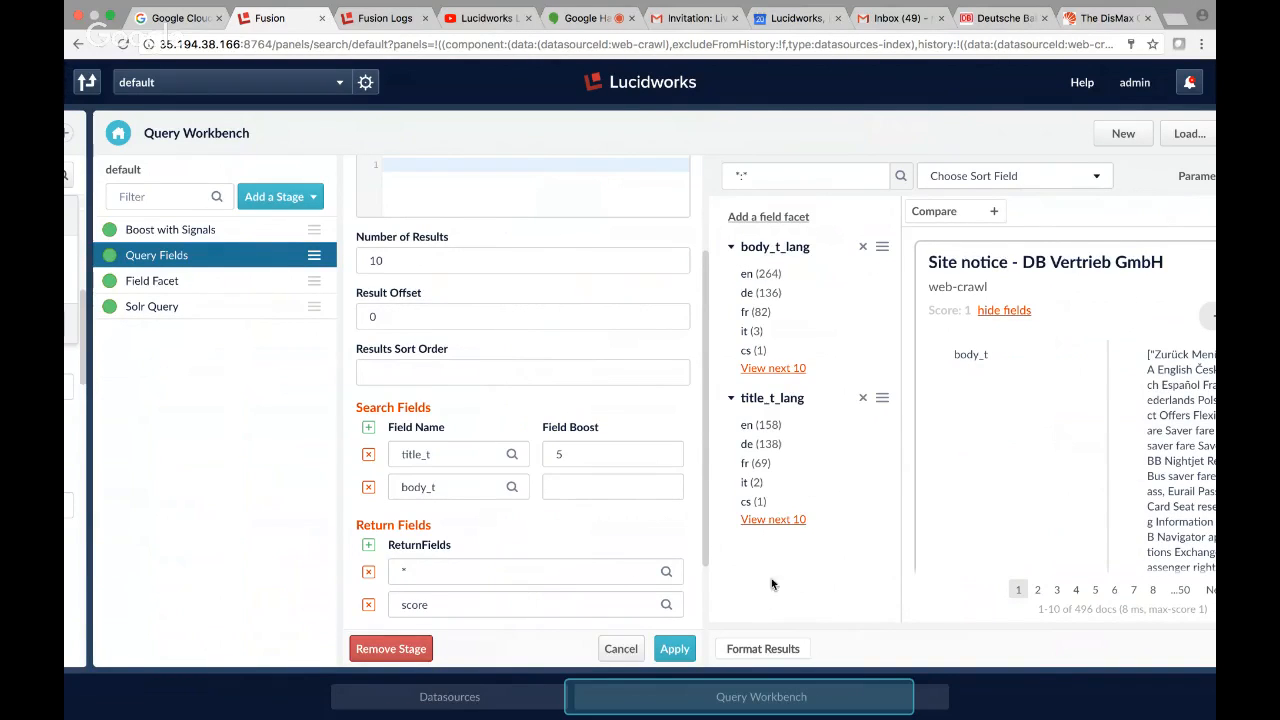
pyautogui.click(856, 704)
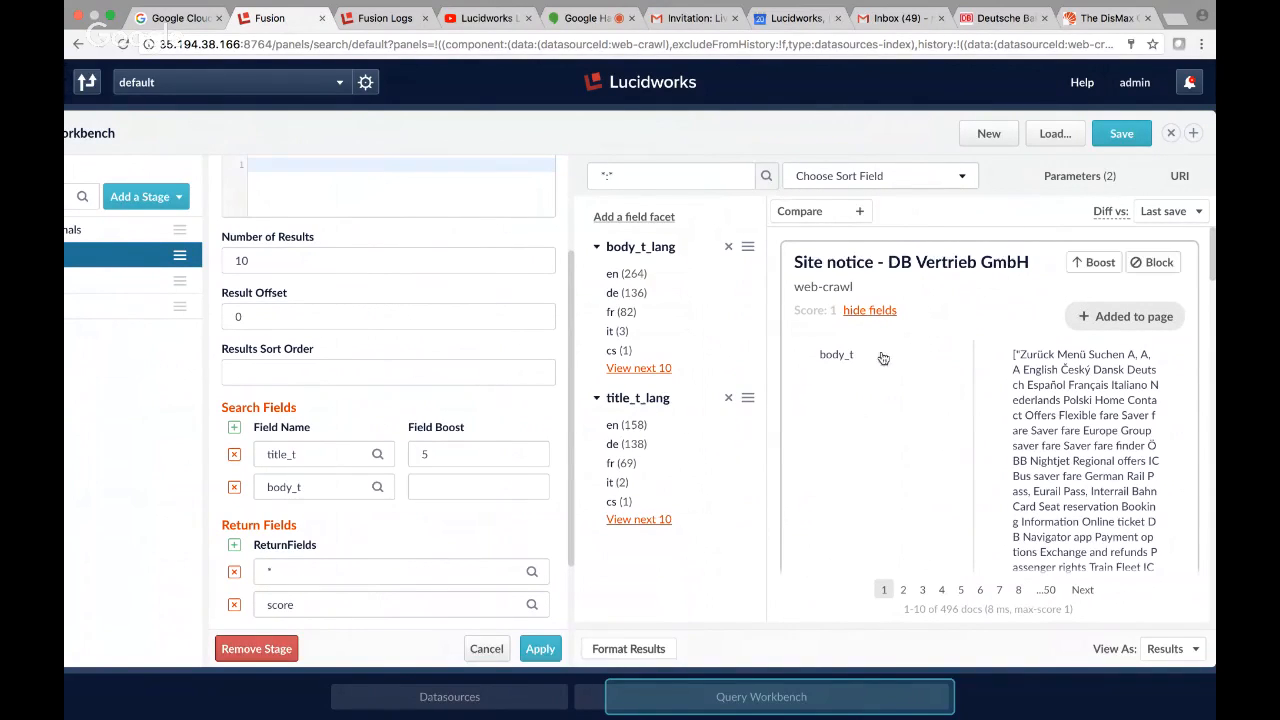
pyautogui.scroll(-2, 865, 510)
pyautogui.scroll(-5, 865, 510)
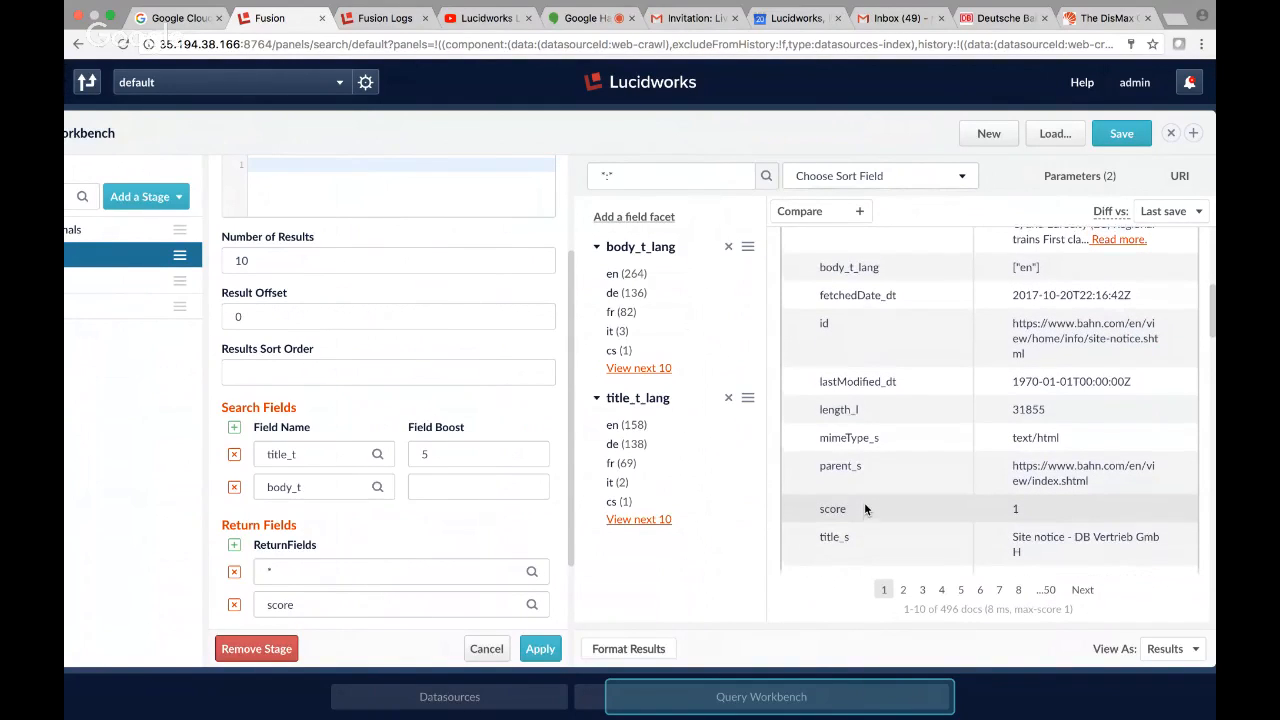
pyautogui.scroll(7, 865, 509)
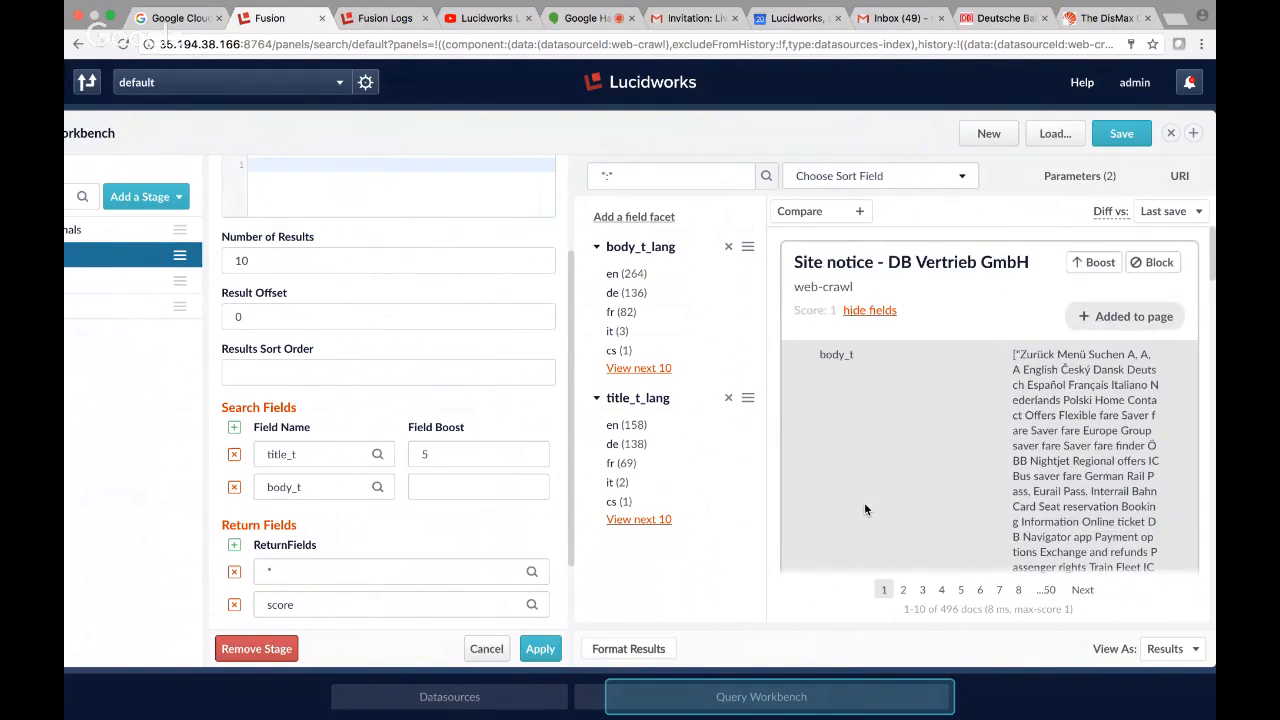
pyautogui.scroll(-2, 864, 502)
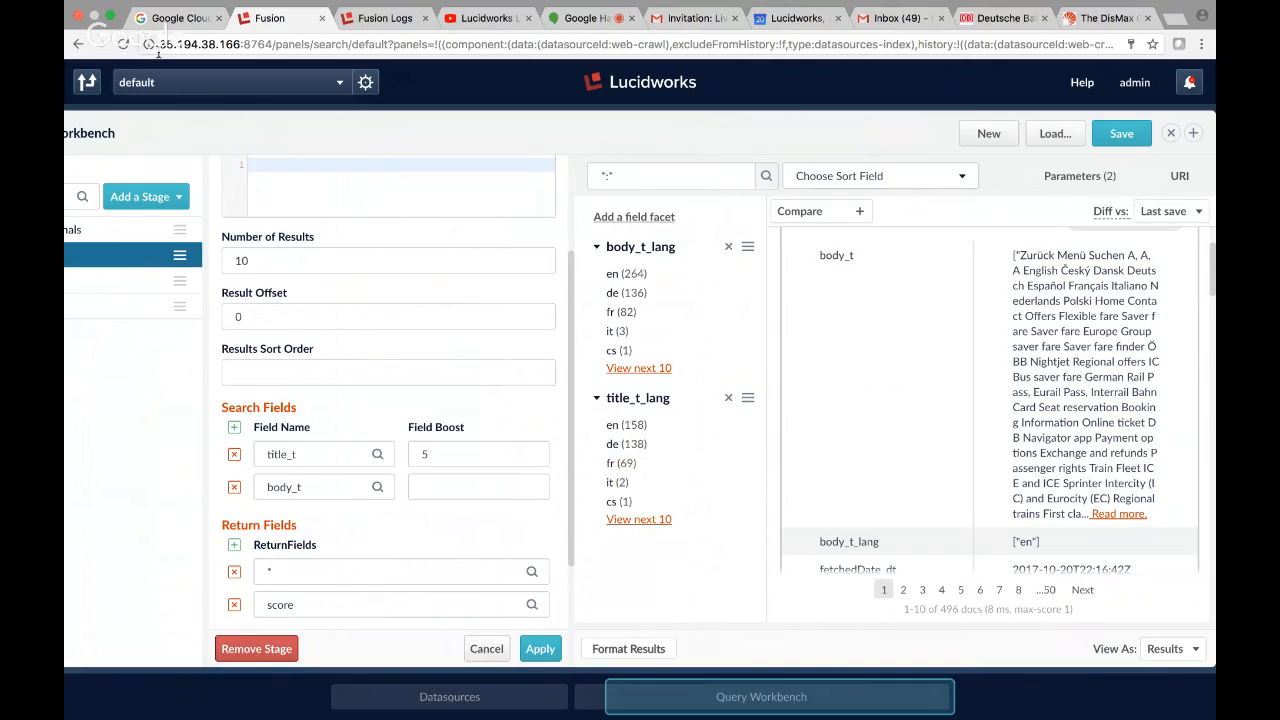
pyautogui.click(766, 176)
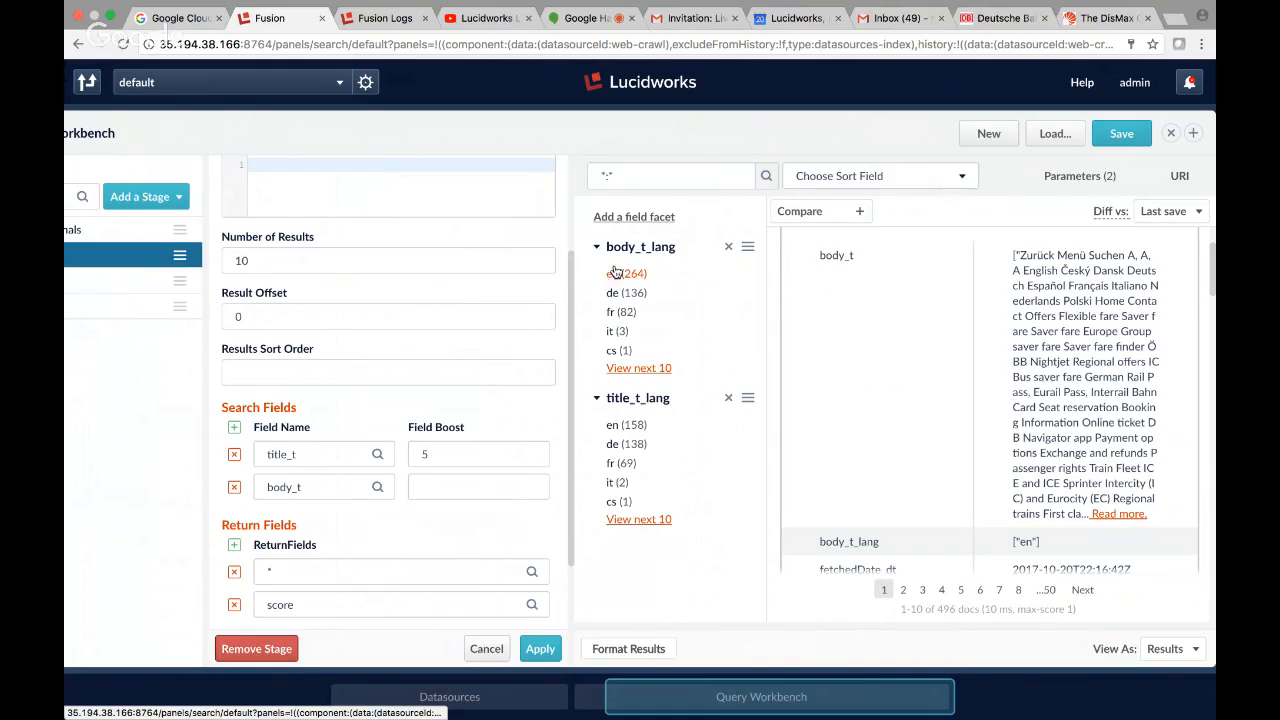
# Replace the *:* query in the Query Workbench with -title_t_lang:en.
pyautogui.click(632, 184)
pyautogui.moveTo(632, 184); pyautogui.dragTo(588, 177)
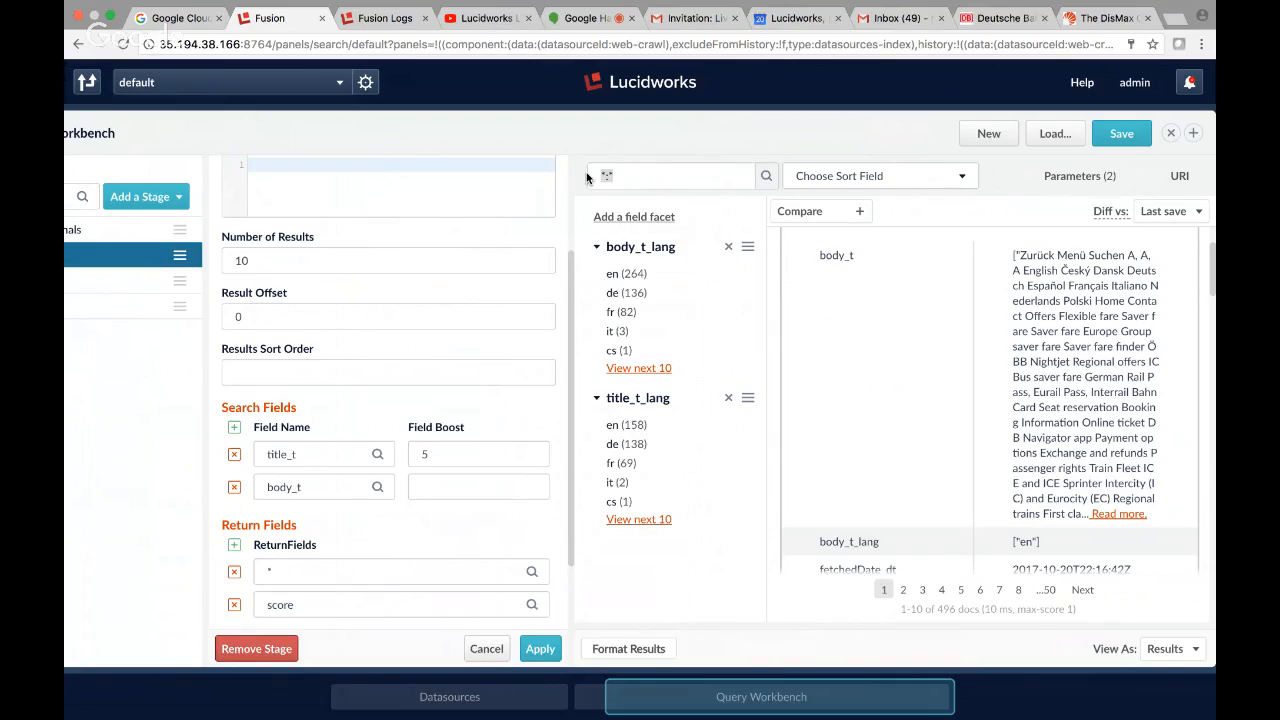
pyautogui.press('BackSpace')
pyautogui.write('-title_t_lang:')
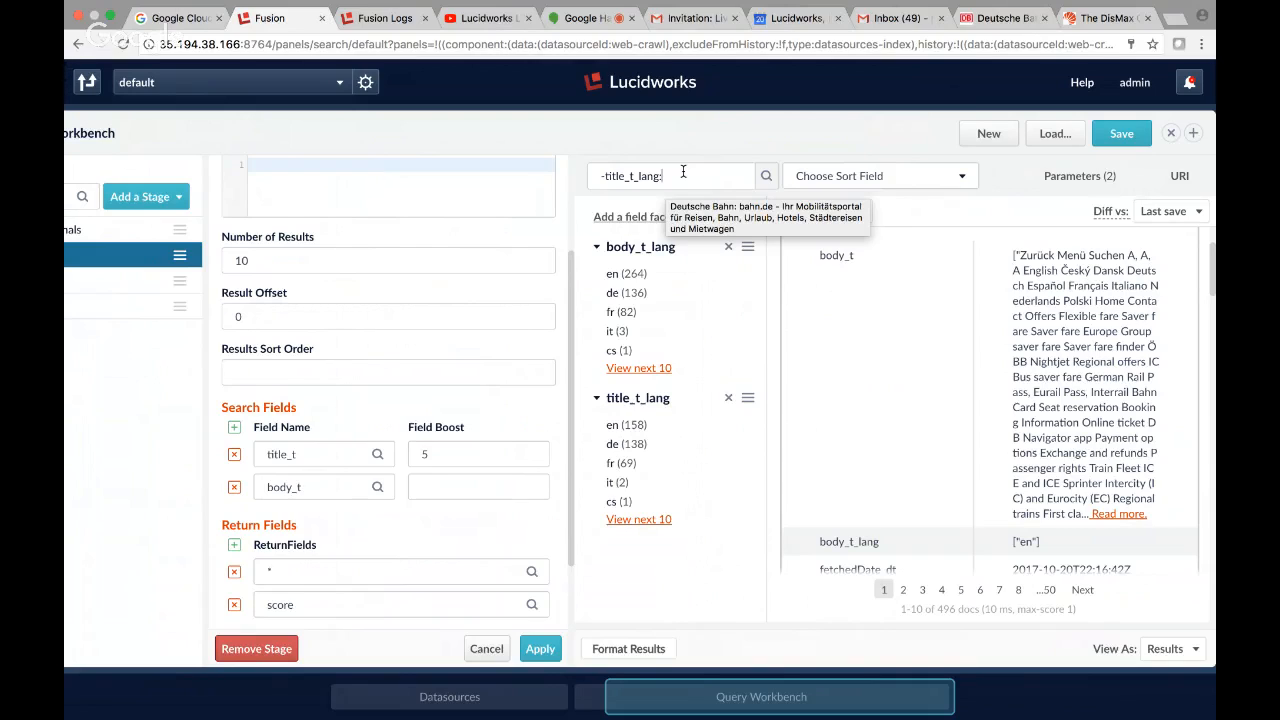
pyautogui.write('en')
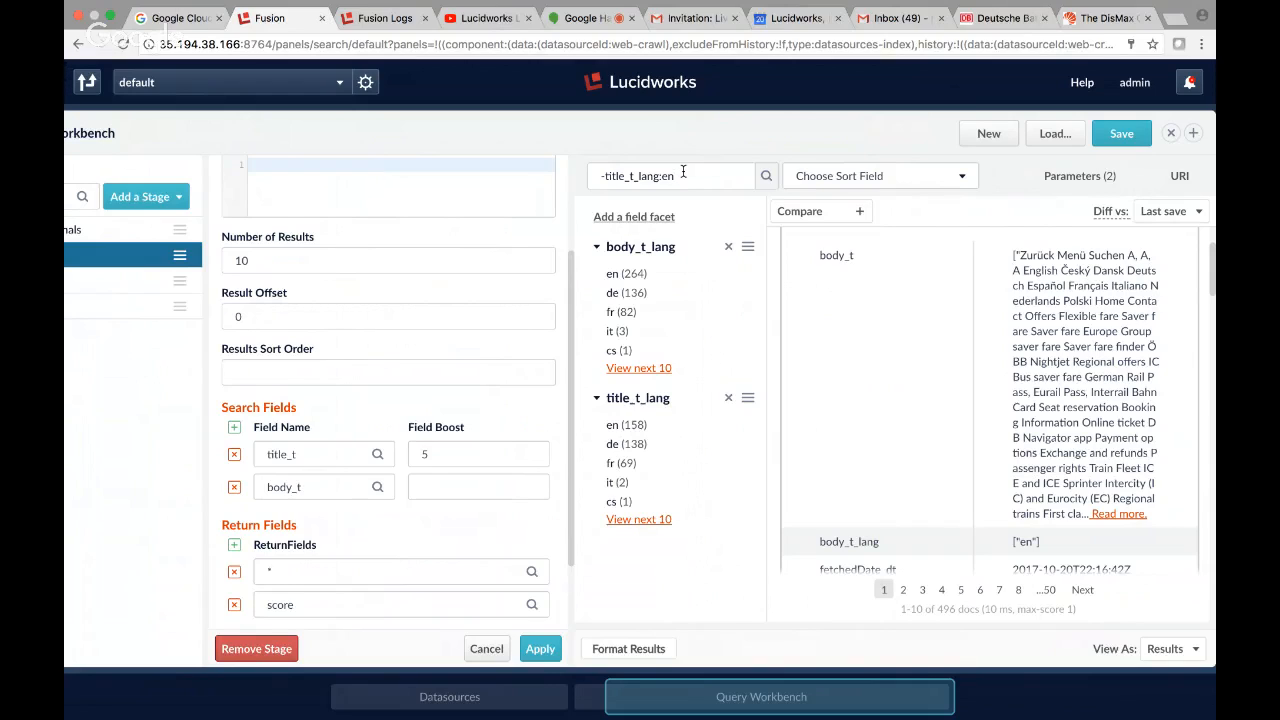
pyautogui.press('BackSpace')
pyautogui.write('n')
# Run the query without its leading minus as title_t_lang:en, and rerun it negated as -title_t_lang:en.
pyautogui.click(604, 175)
pyautogui.press('BackSpace')
pyautogui.press('Return')
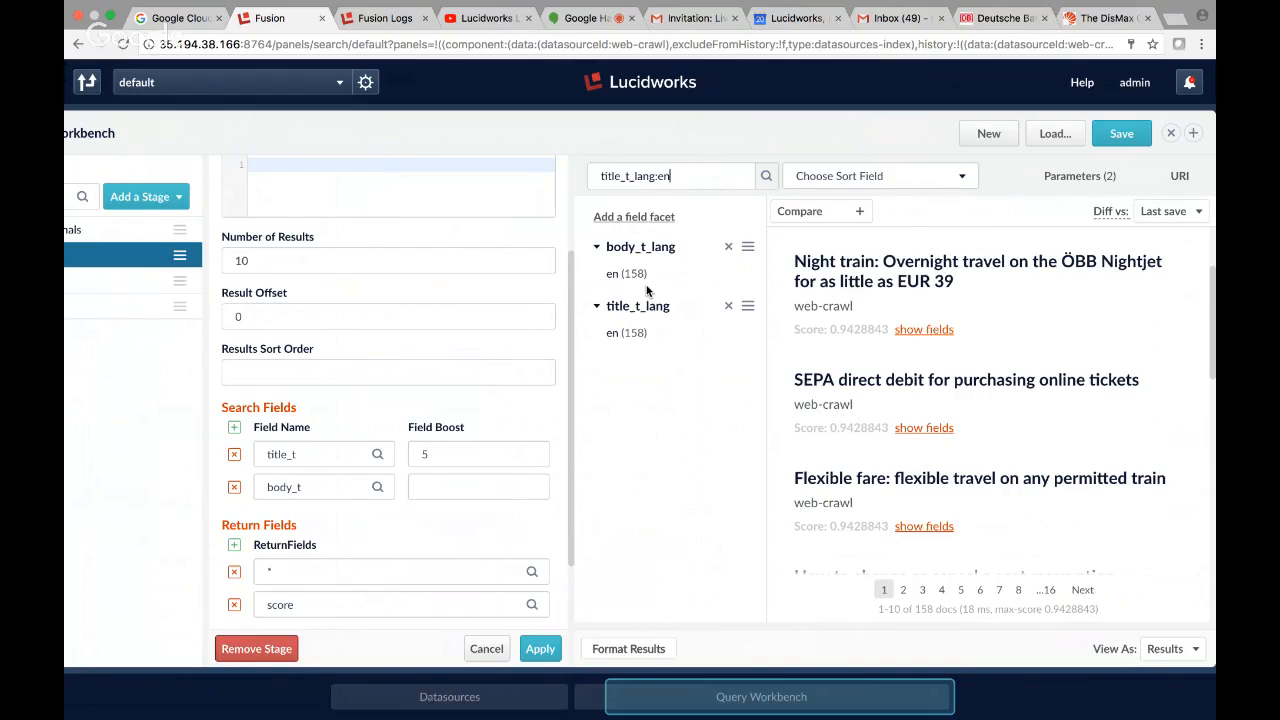
pyautogui.click(601, 176)
pyautogui.write('-')
pyautogui.press('Return')
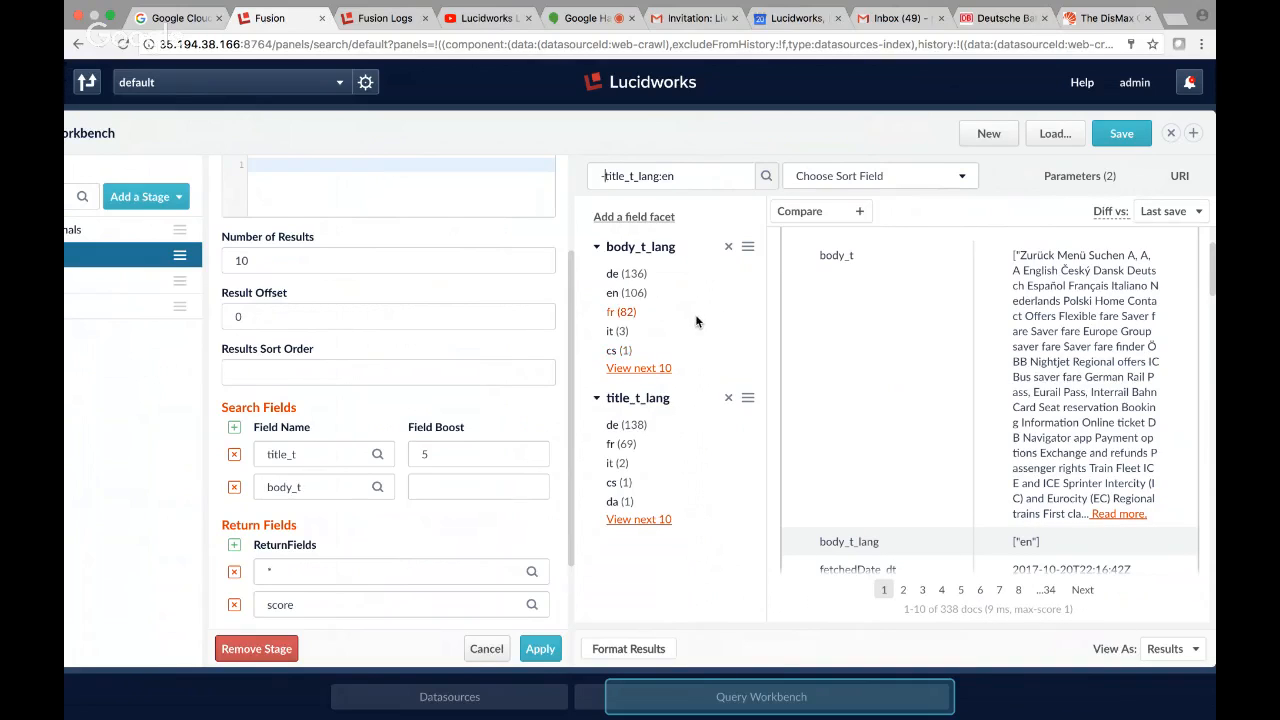
# Filter the results by en in the body_t_lang facet and examine the result titles with the "Site notice - DB Vertrieb GmbH" fields hidden.
pyautogui.click(611, 294)
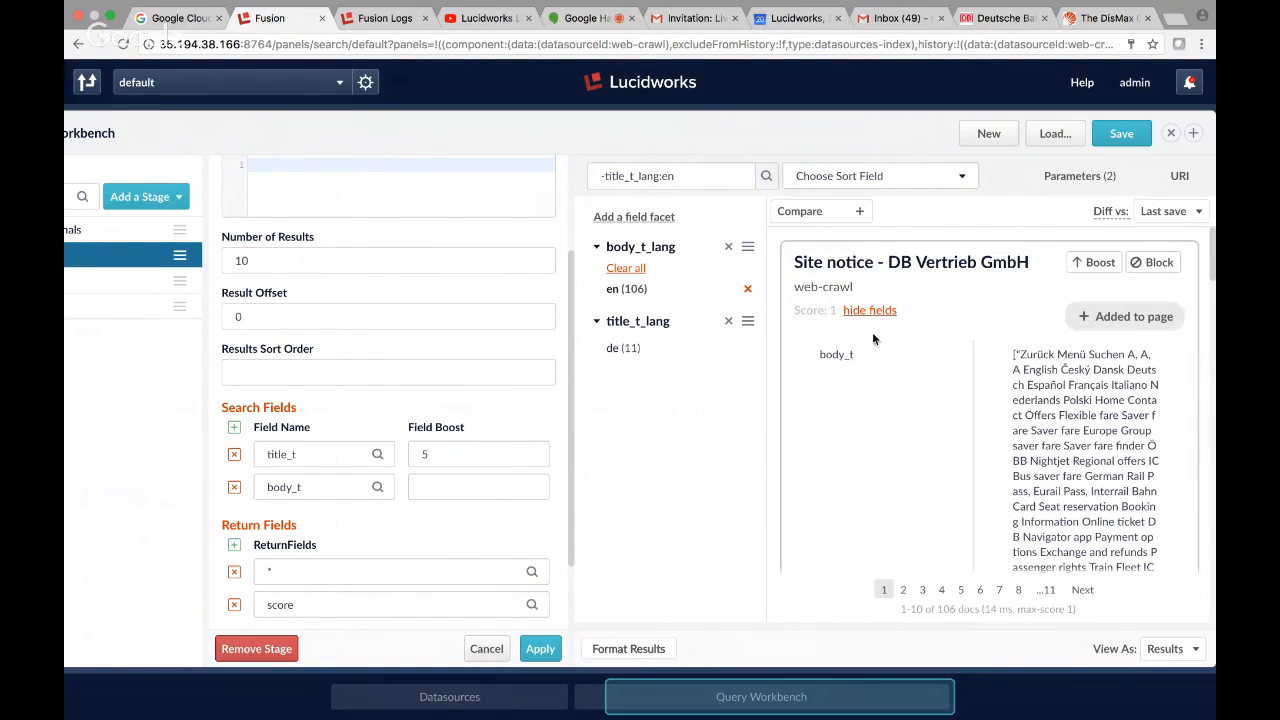
pyautogui.click(870, 310)
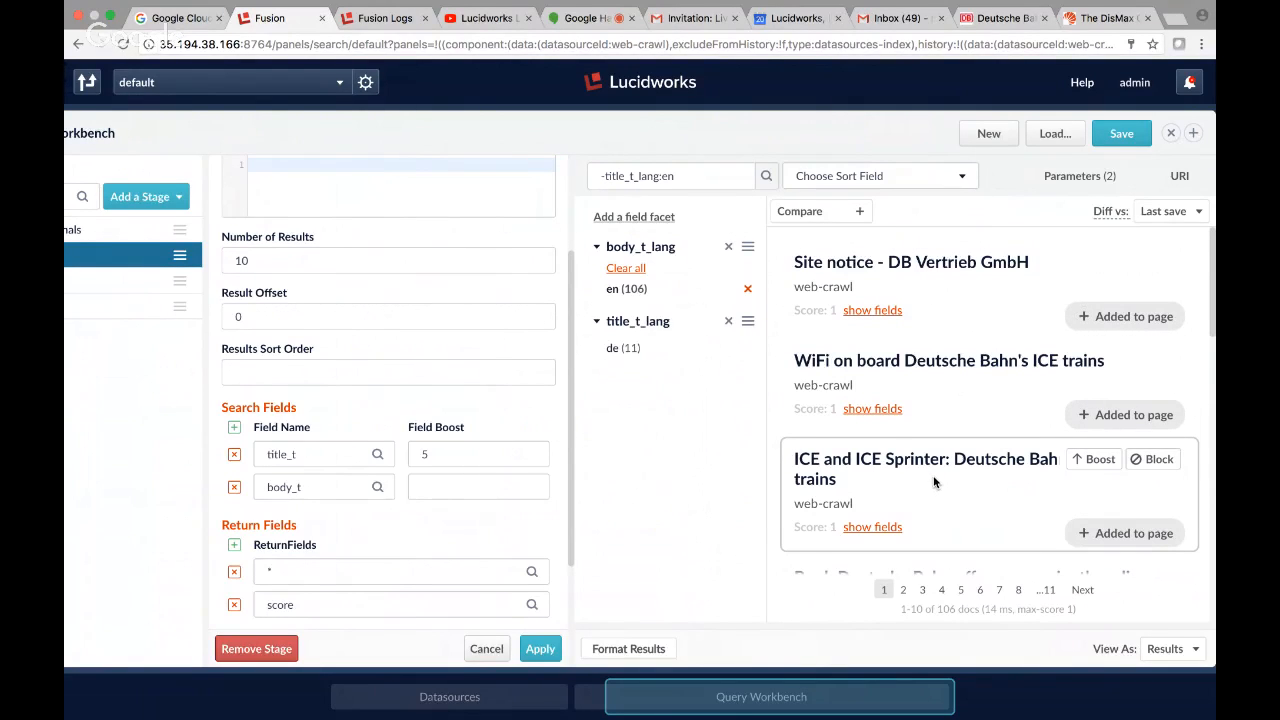
pyautogui.scroll(-5, 933, 475)
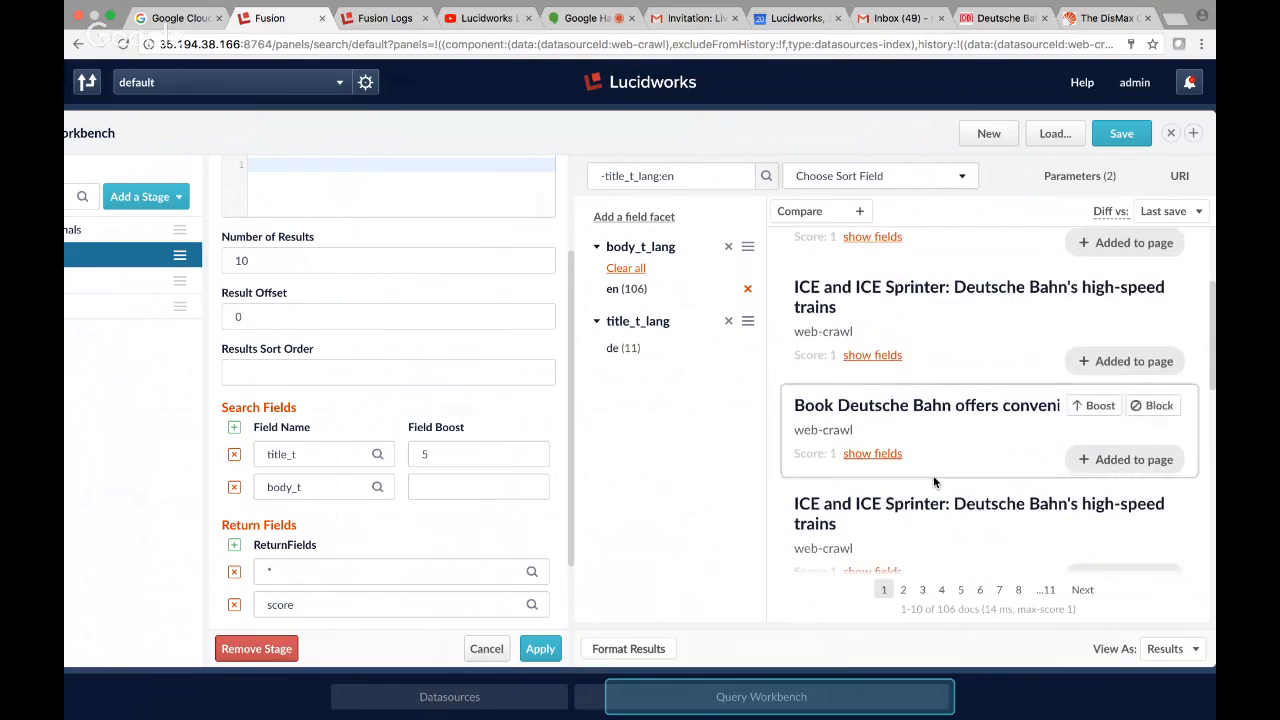
pyautogui.scroll(-2, 933, 482)
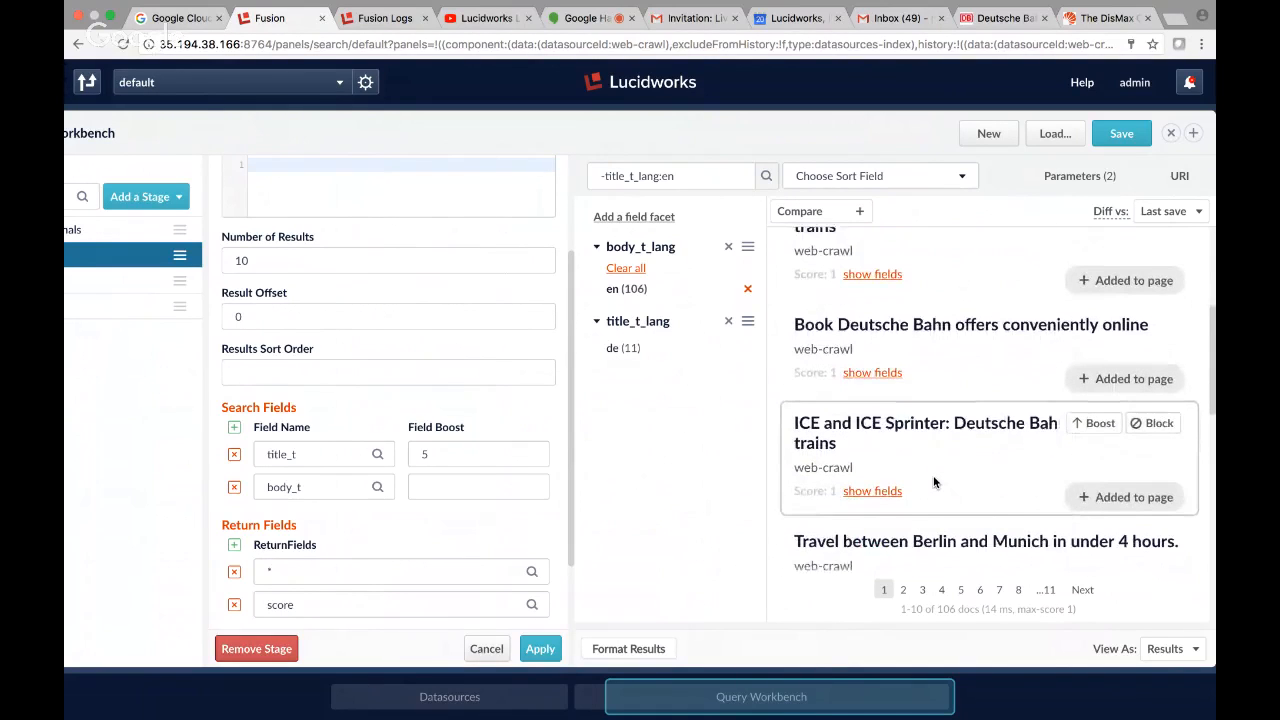
pyautogui.scroll(-1, 935, 483)
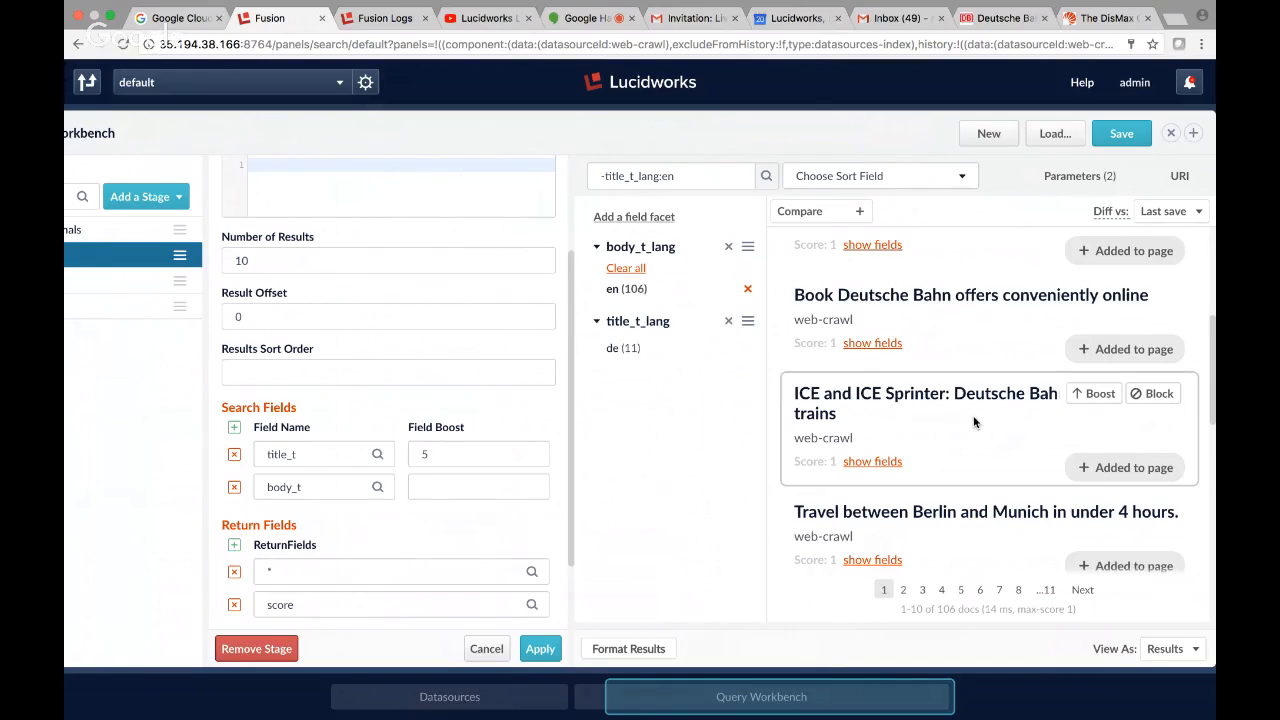
pyautogui.scroll(1, 973, 417)
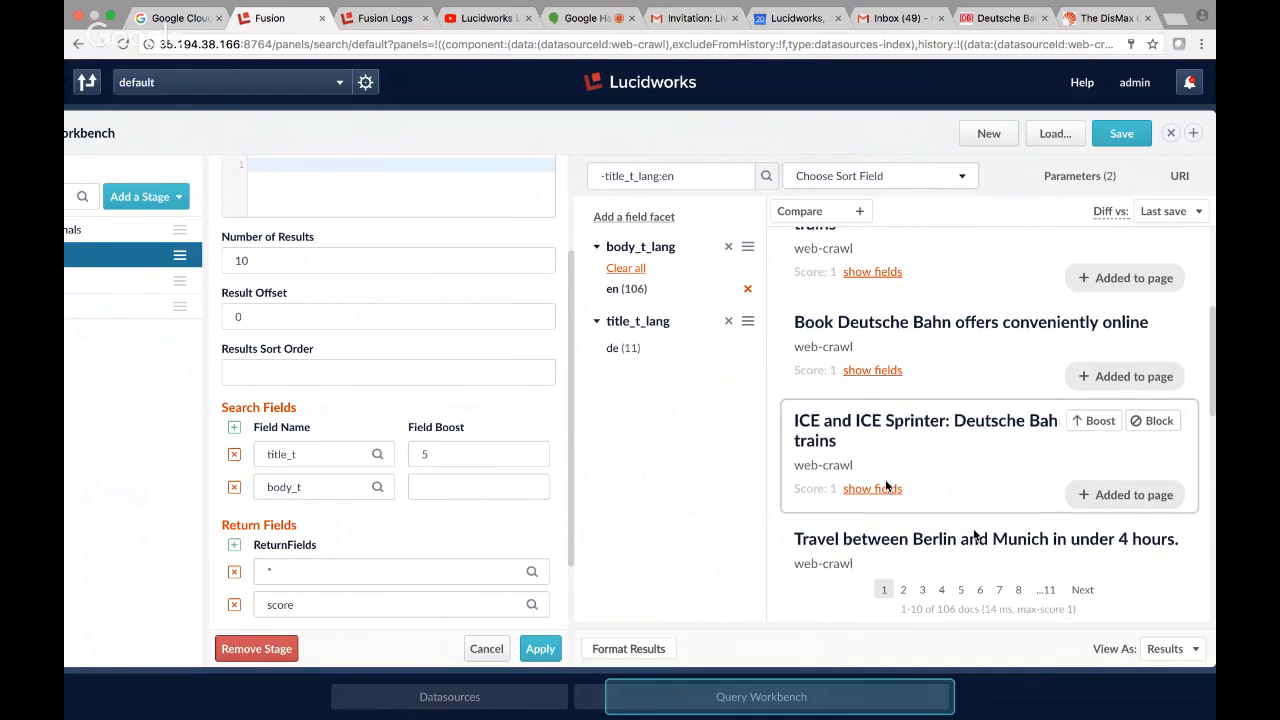
# Return to the web-crawl datasource settings and open its Bahn_DE-default index pipeline.
pyautogui.moveTo(760, 698); pyautogui.dragTo(480, 698)
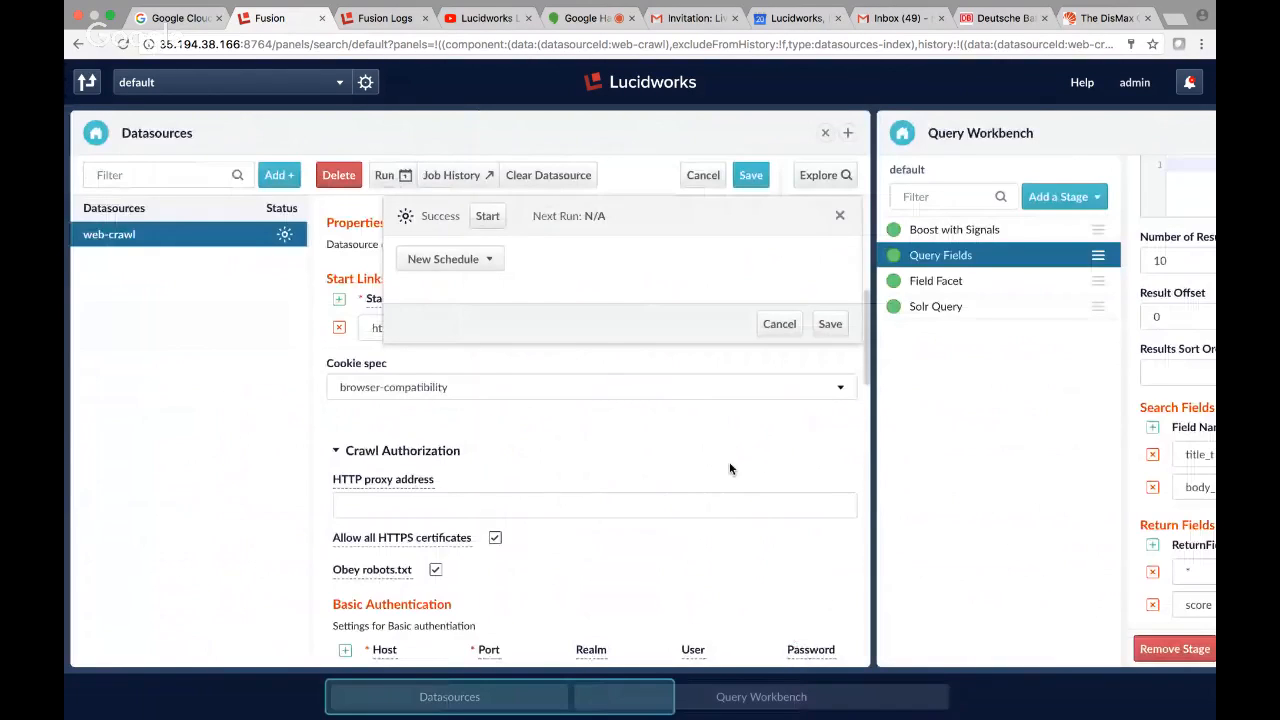
pyautogui.scroll(-5, 753, 372)
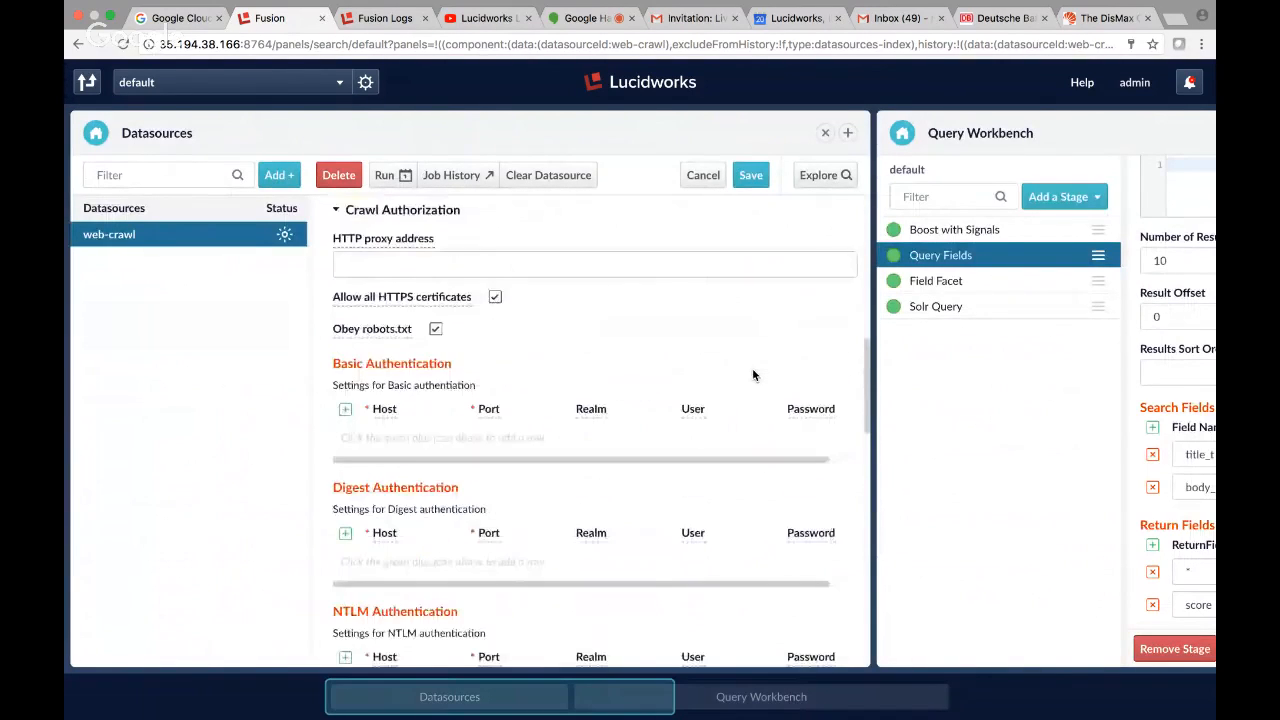
pyautogui.scroll(3, 753, 375)
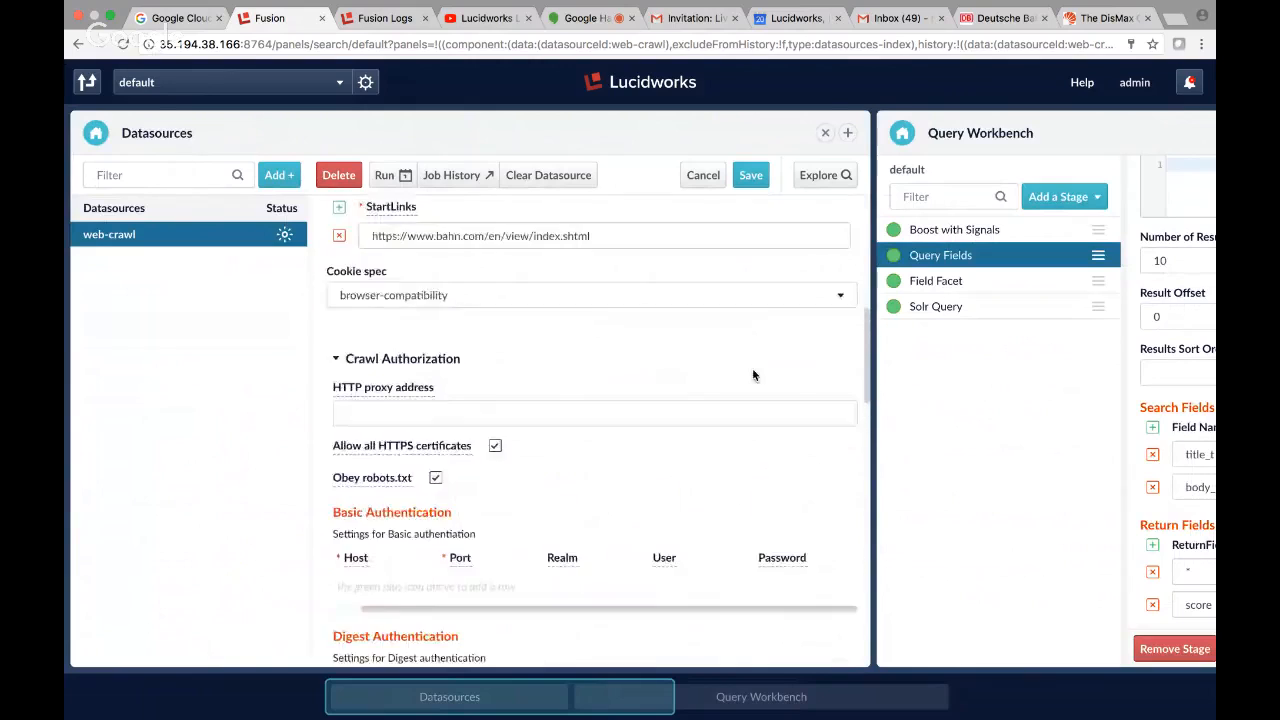
pyautogui.scroll(2, 753, 375)
pyautogui.scroll(-8, 753, 375)
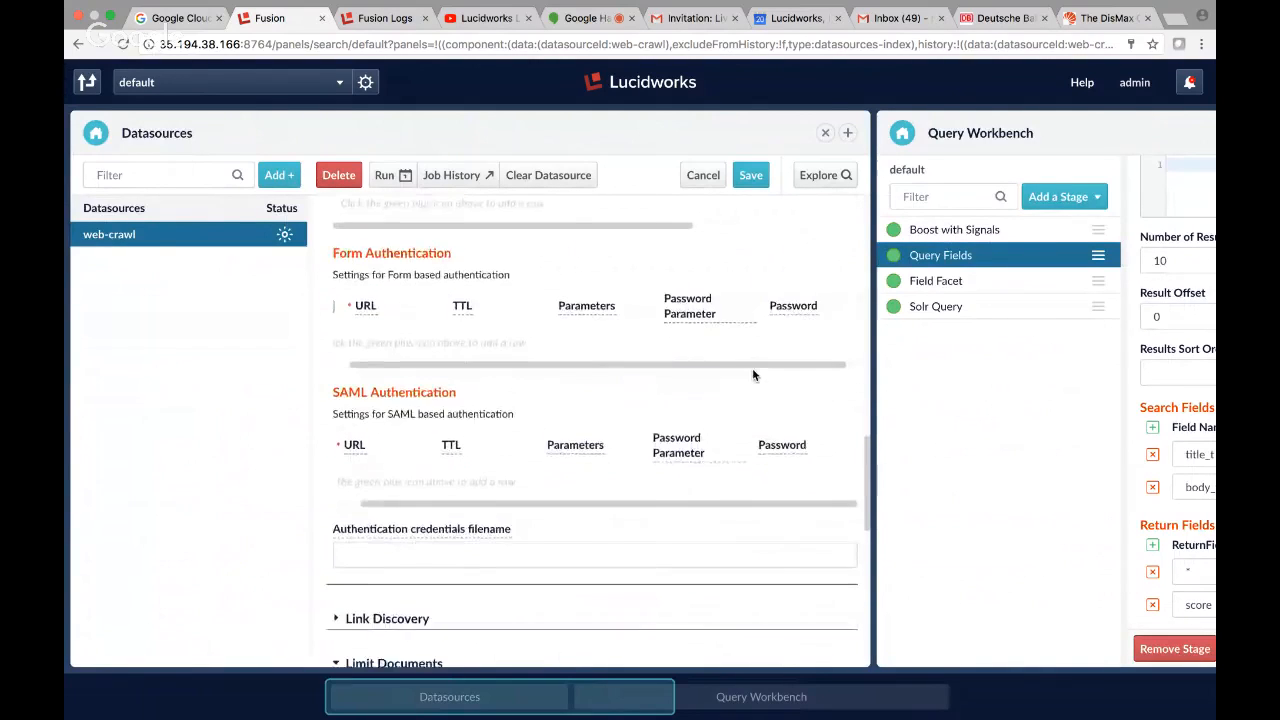
pyautogui.scroll(-5, 753, 375)
pyautogui.scroll(15, 753, 375)
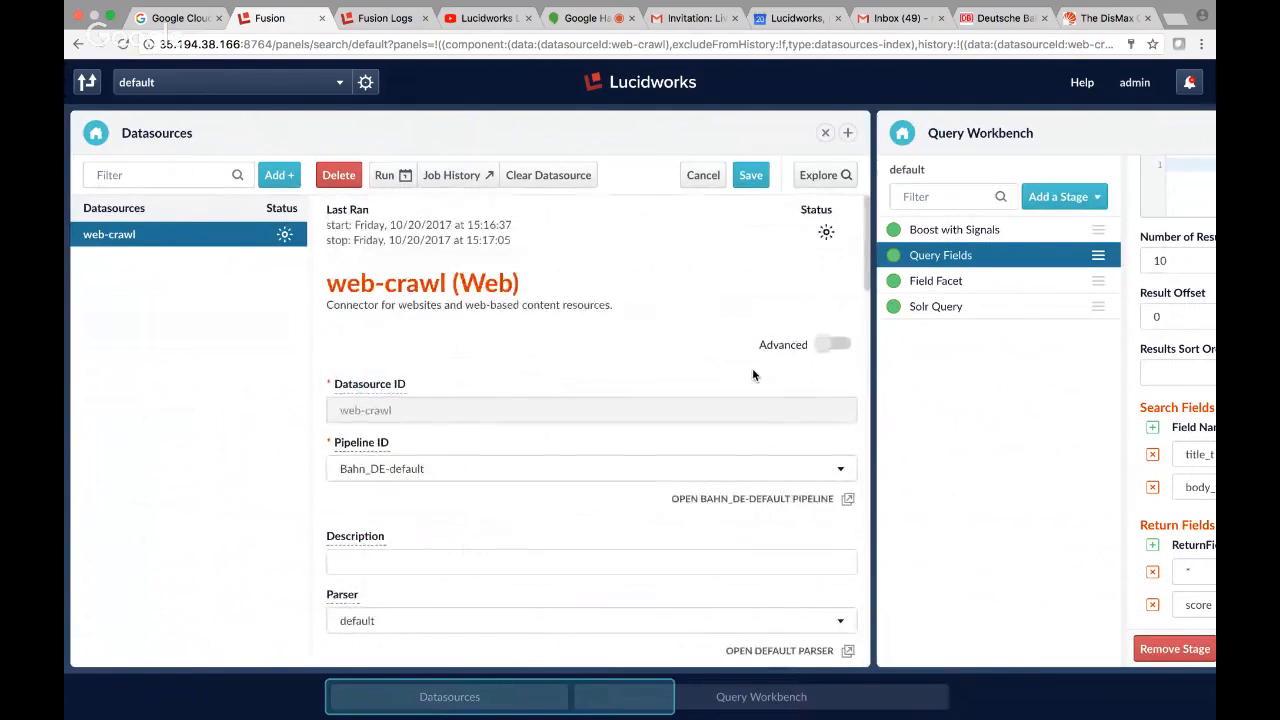
pyautogui.click(849, 500)
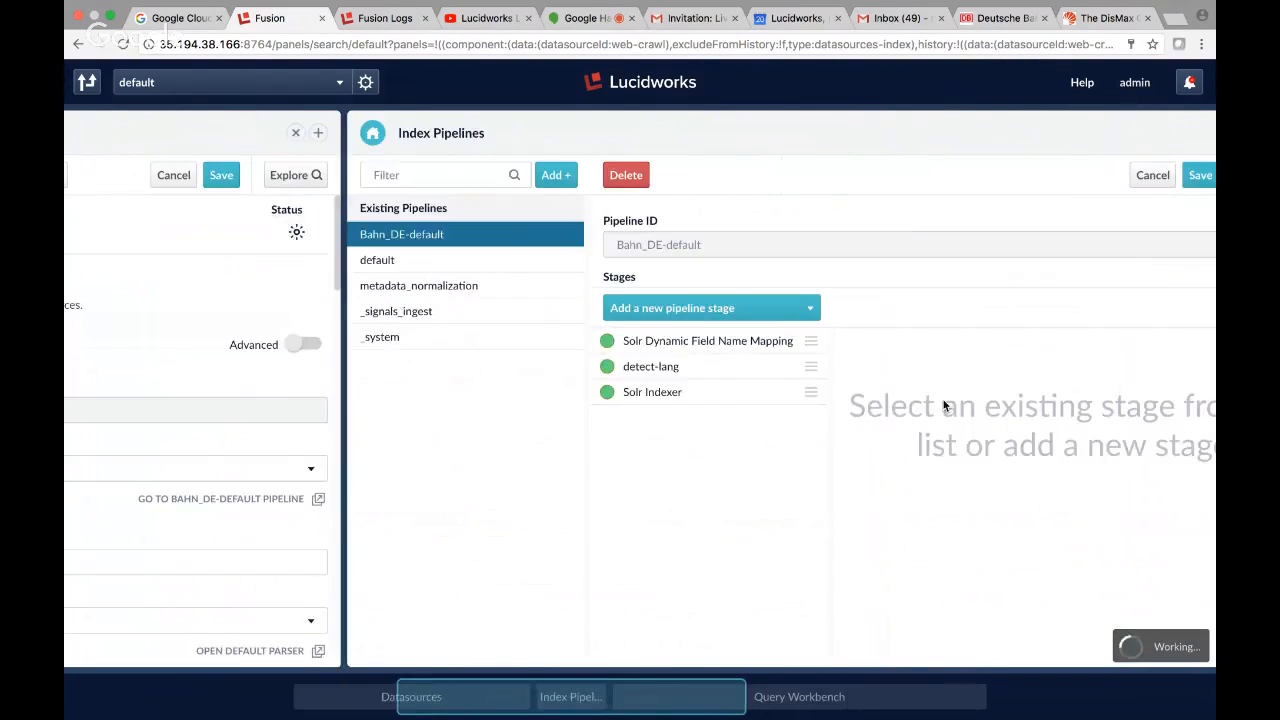
pyautogui.moveTo(563, 700); pyautogui.dragTo(675, 697)
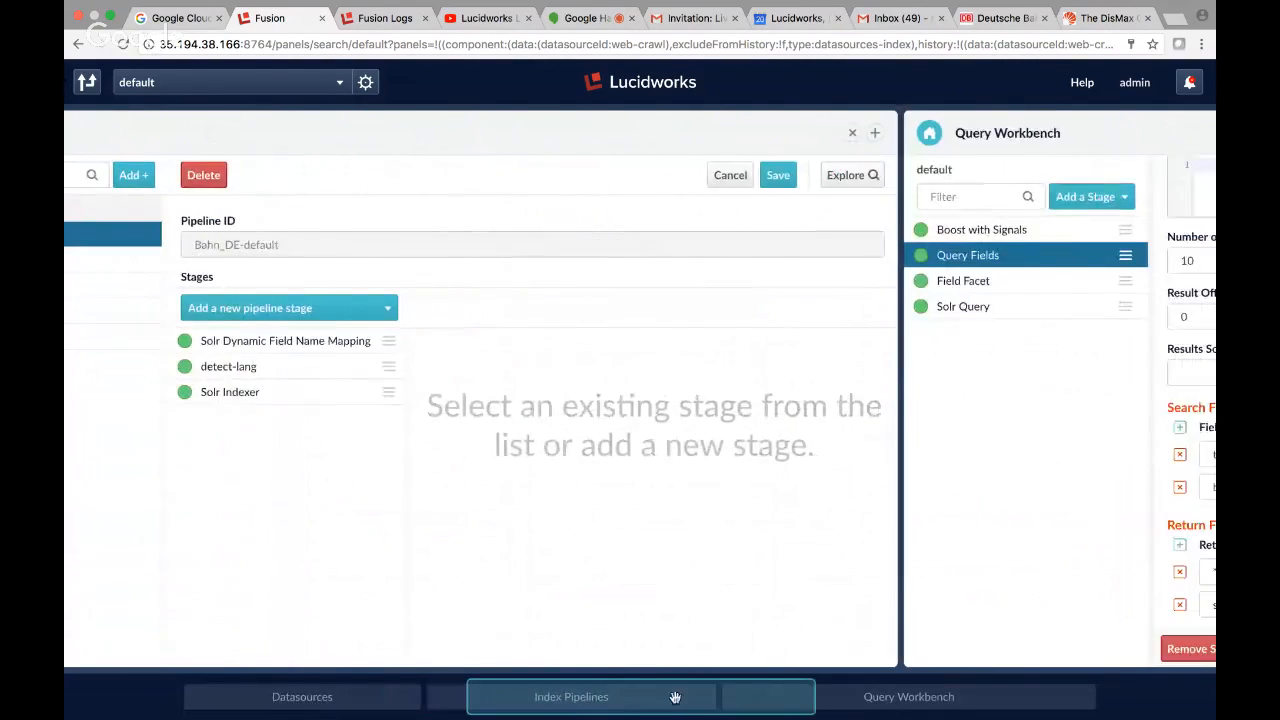
# Open the detect-lang stage and examine its source fields, document postfix, output type and the help text for Output Key.
pyautogui.click(226, 366)
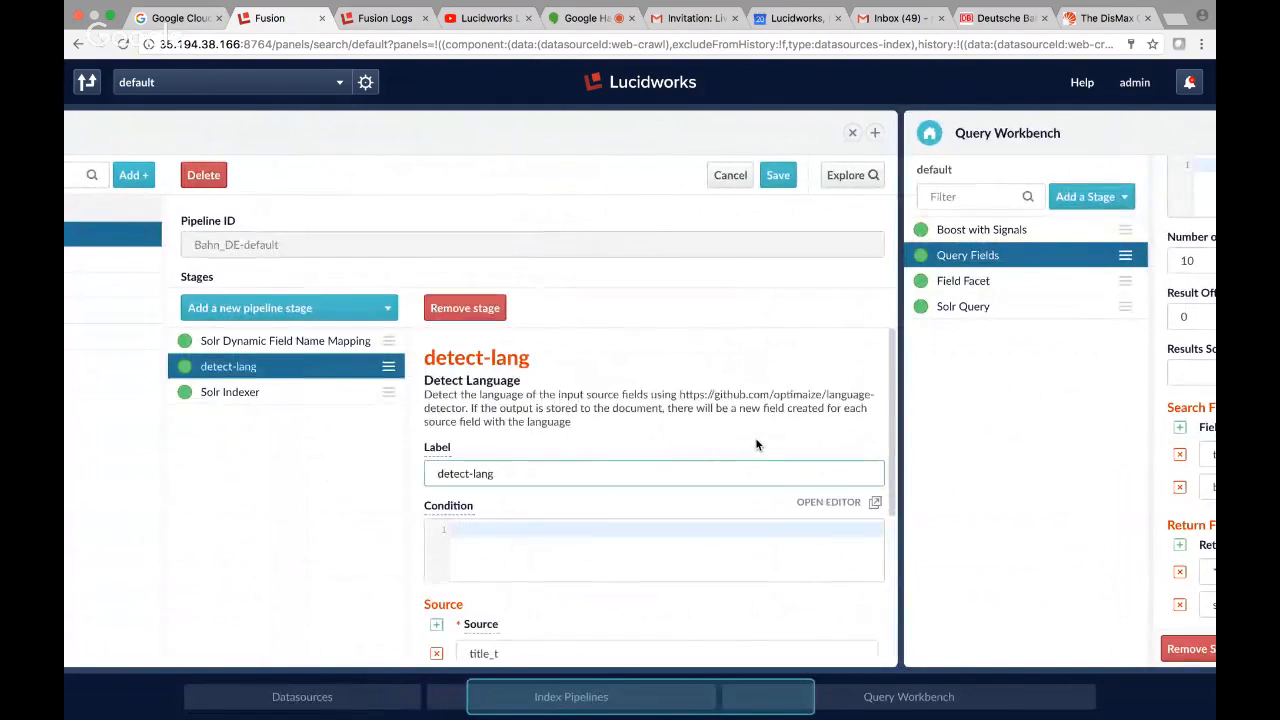
pyautogui.scroll(-3, 755, 437)
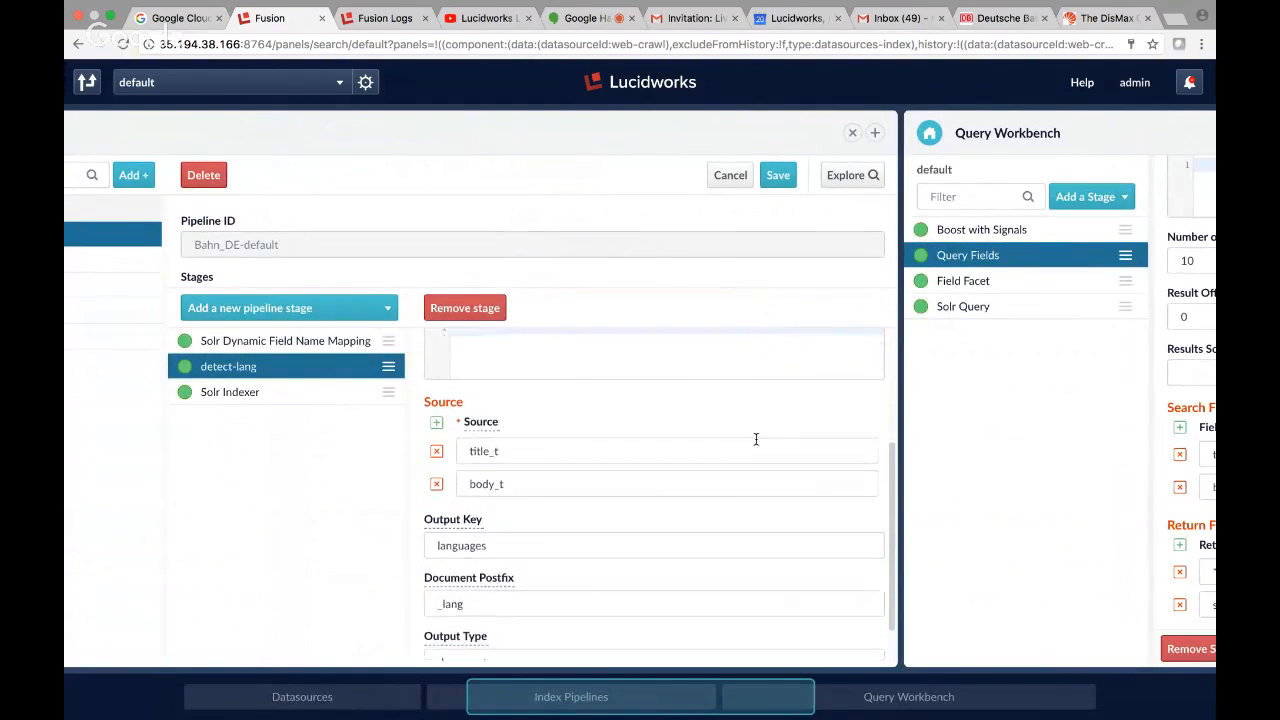
pyautogui.scroll(-1, 755, 439)
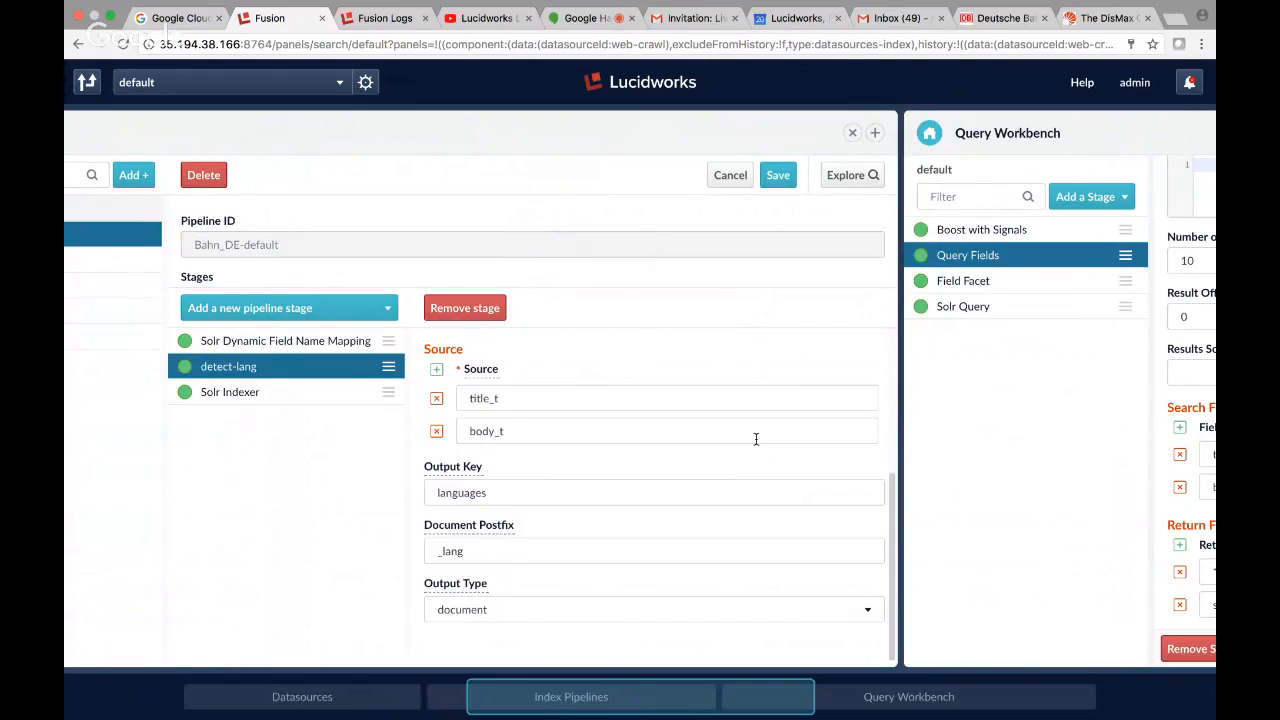
pyautogui.moveTo(451, 474)
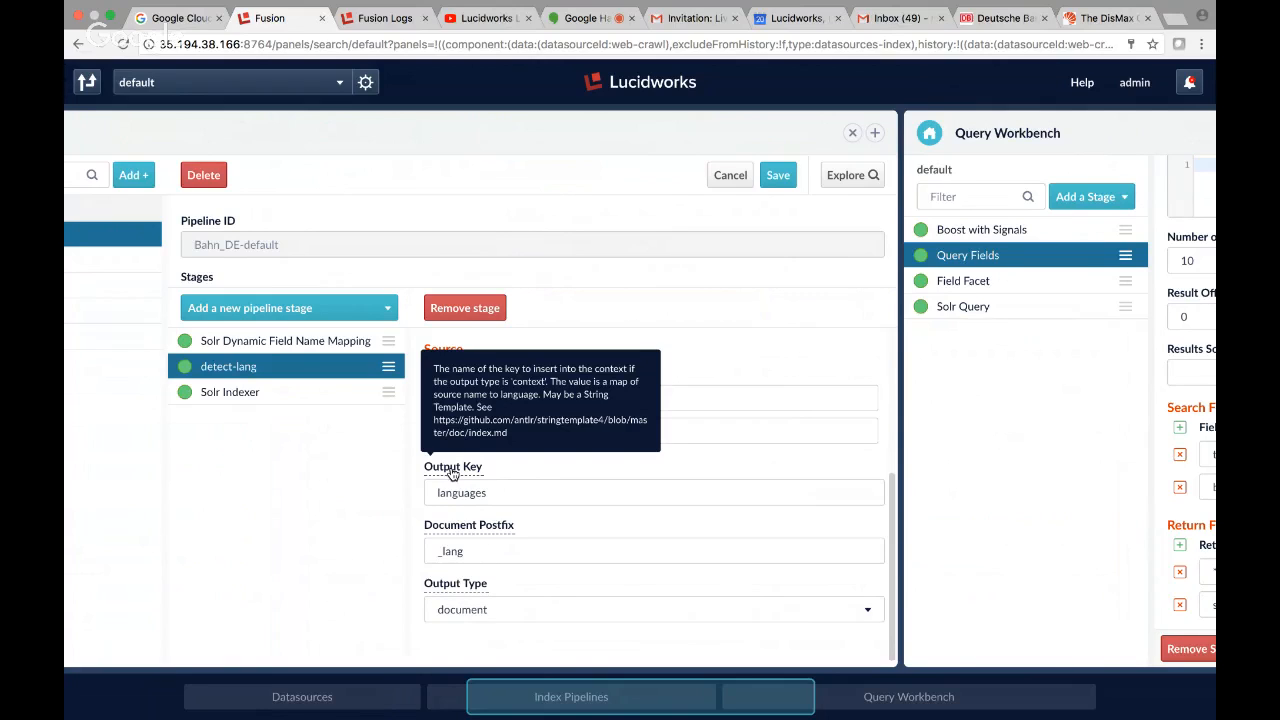
pyautogui.hscroll(-1, 745, 318)
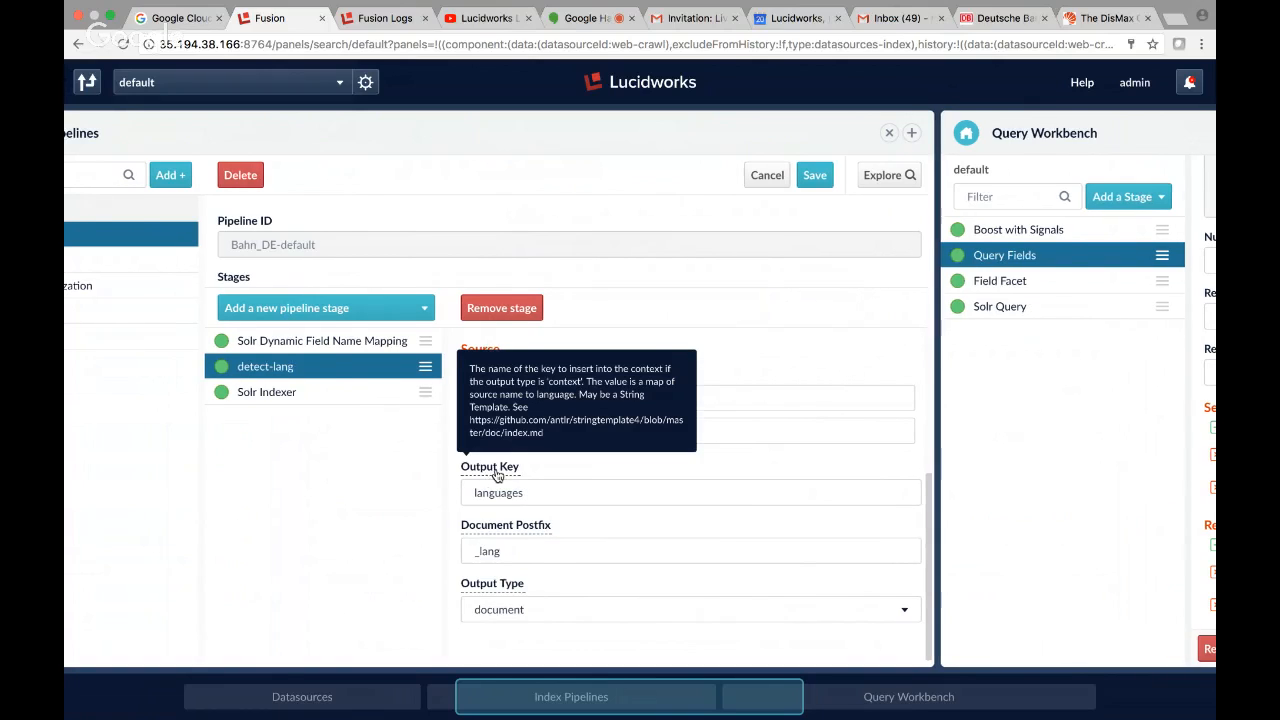
pyautogui.hscroll(-1, 497, 478)
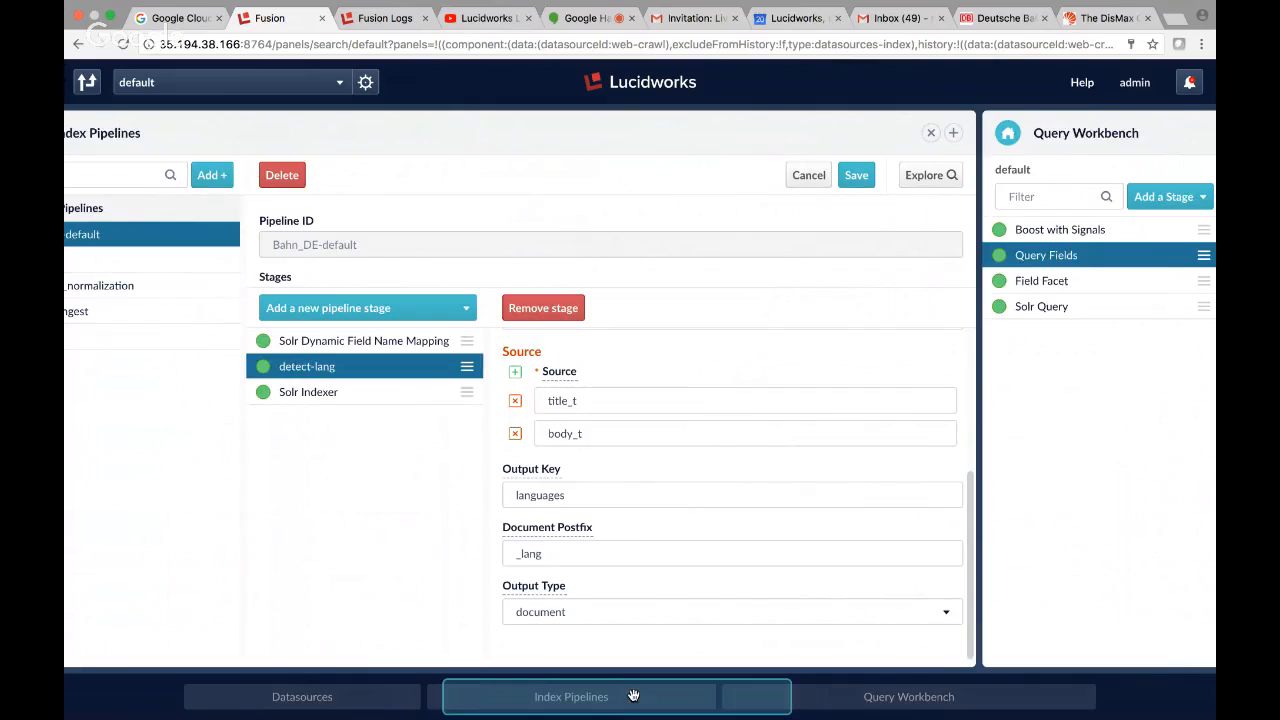
# Copy the published URI of the current query from the Query Workbench and open it in a new browser tab.
pyautogui.moveTo(634, 697); pyautogui.dragTo(947, 697)
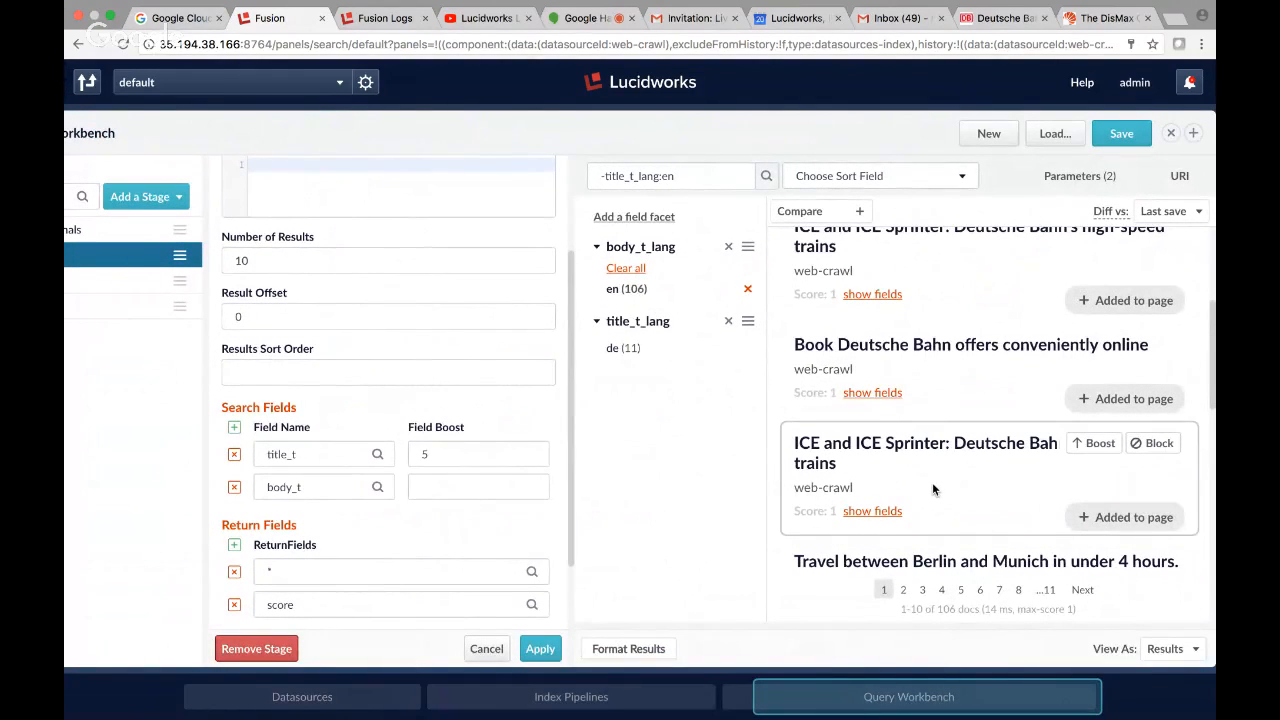
pyautogui.click(1182, 176)
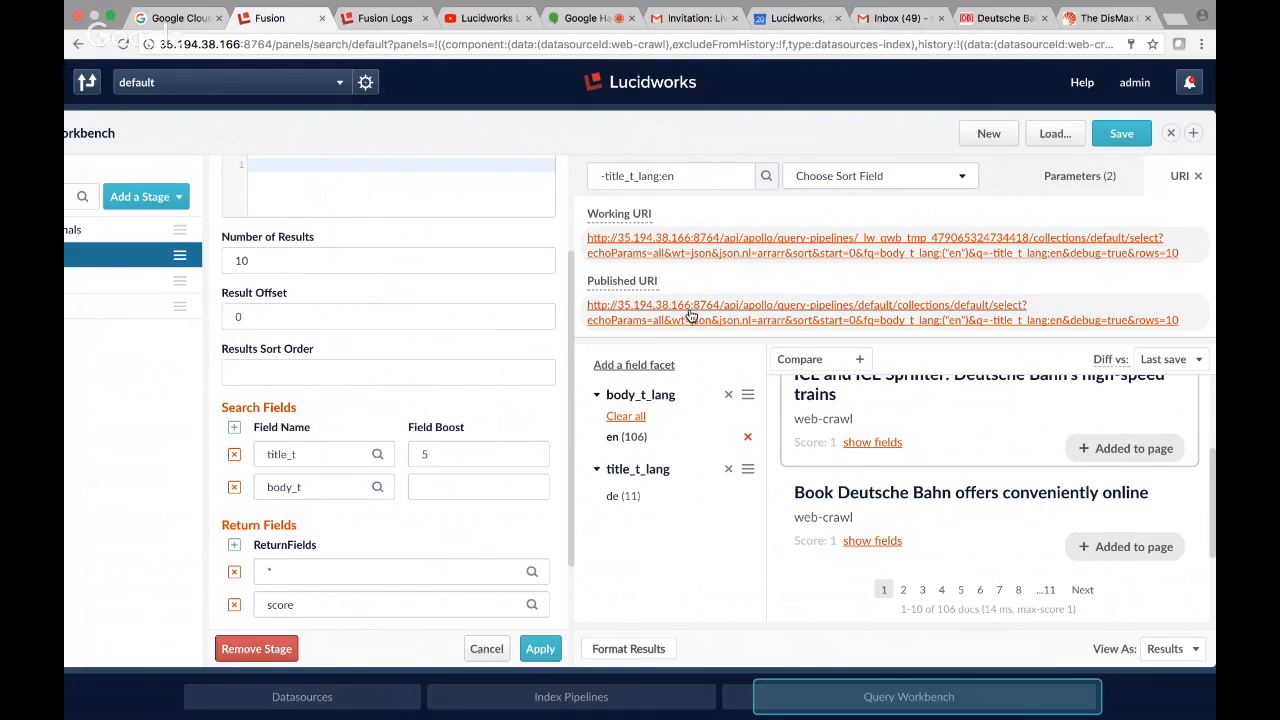
pyautogui.click(1185, 319)
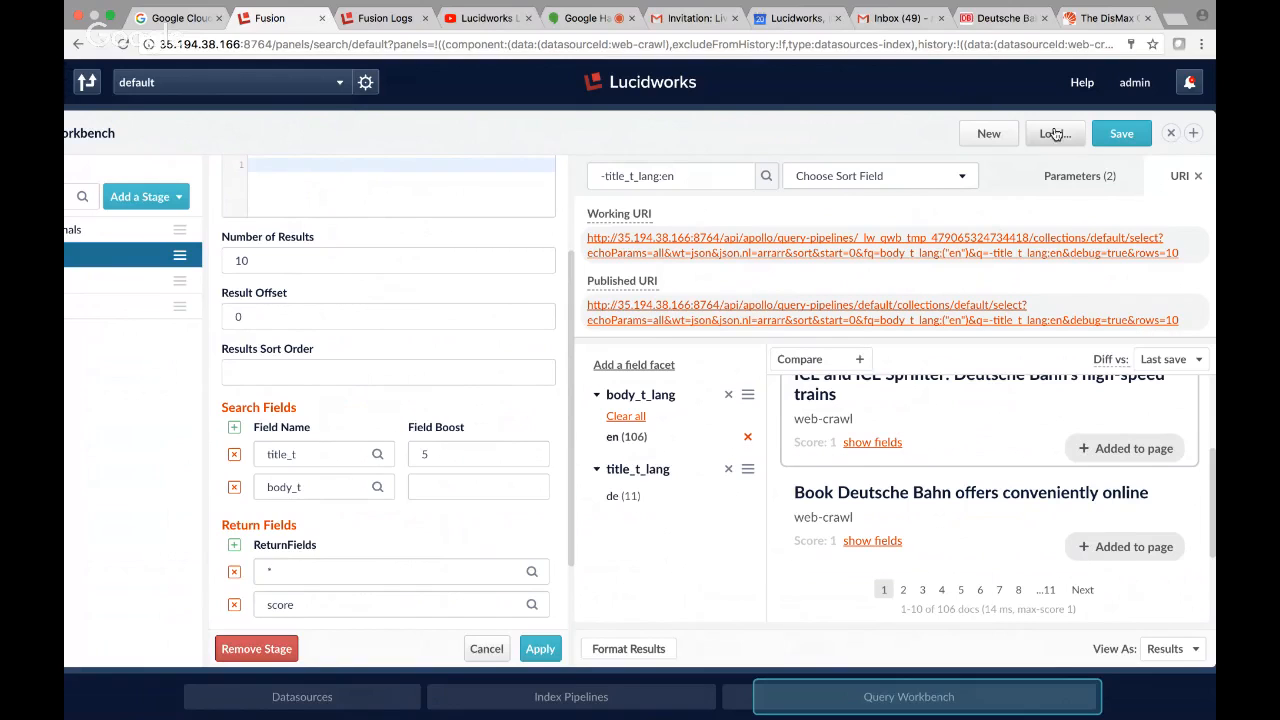
pyautogui.click(1176, 19)
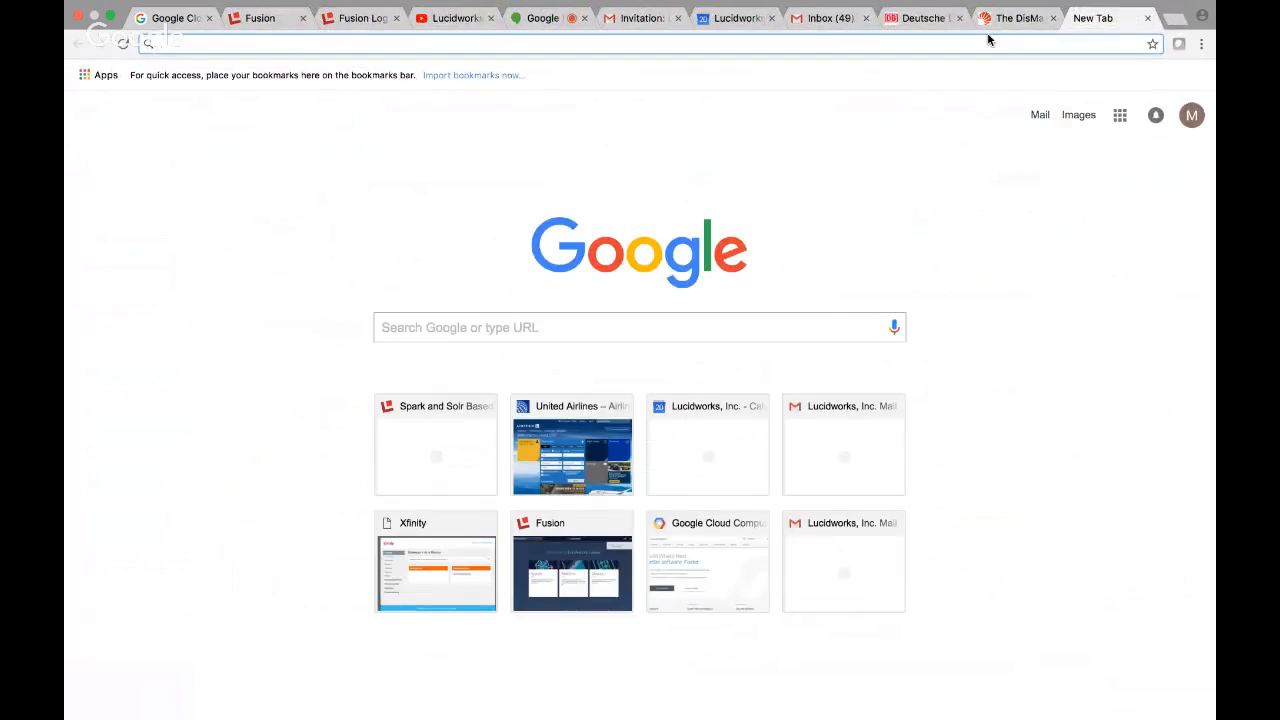
pyautogui.hotkey('ctrl', 'v')
pyautogui.press('Return')
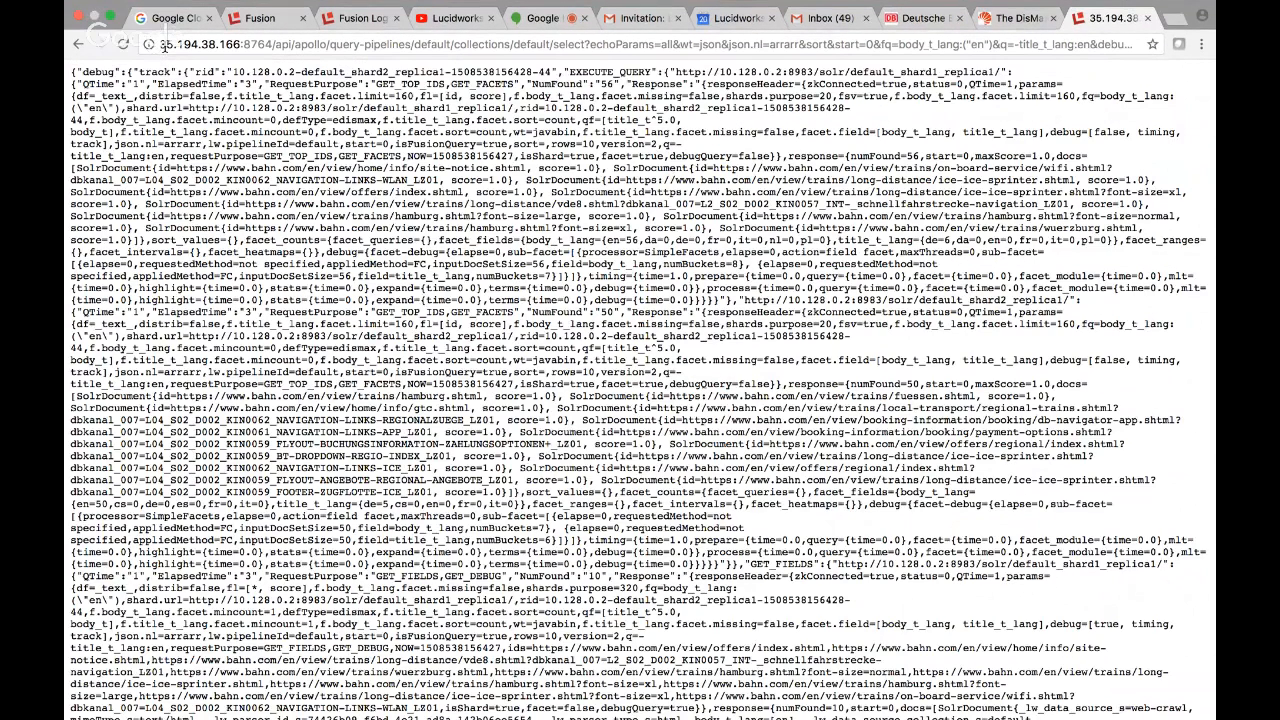
pyautogui.click(165, 46)
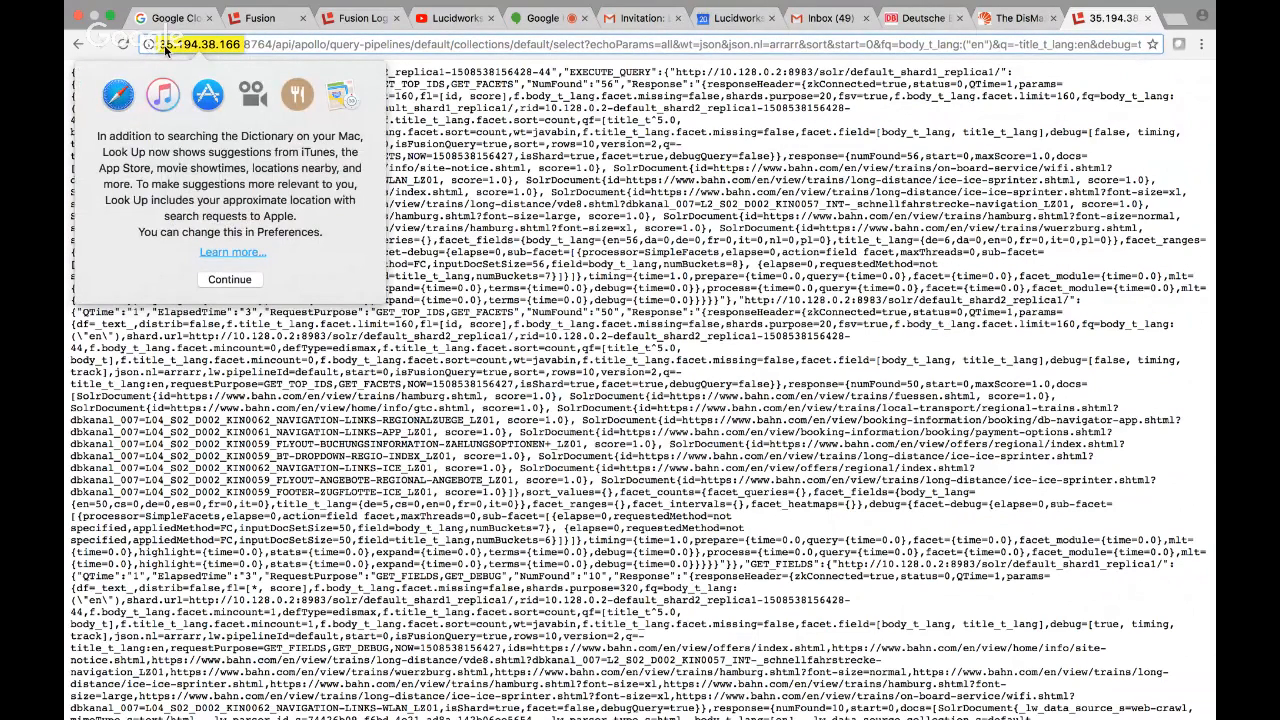
pyautogui.click(158, 44)
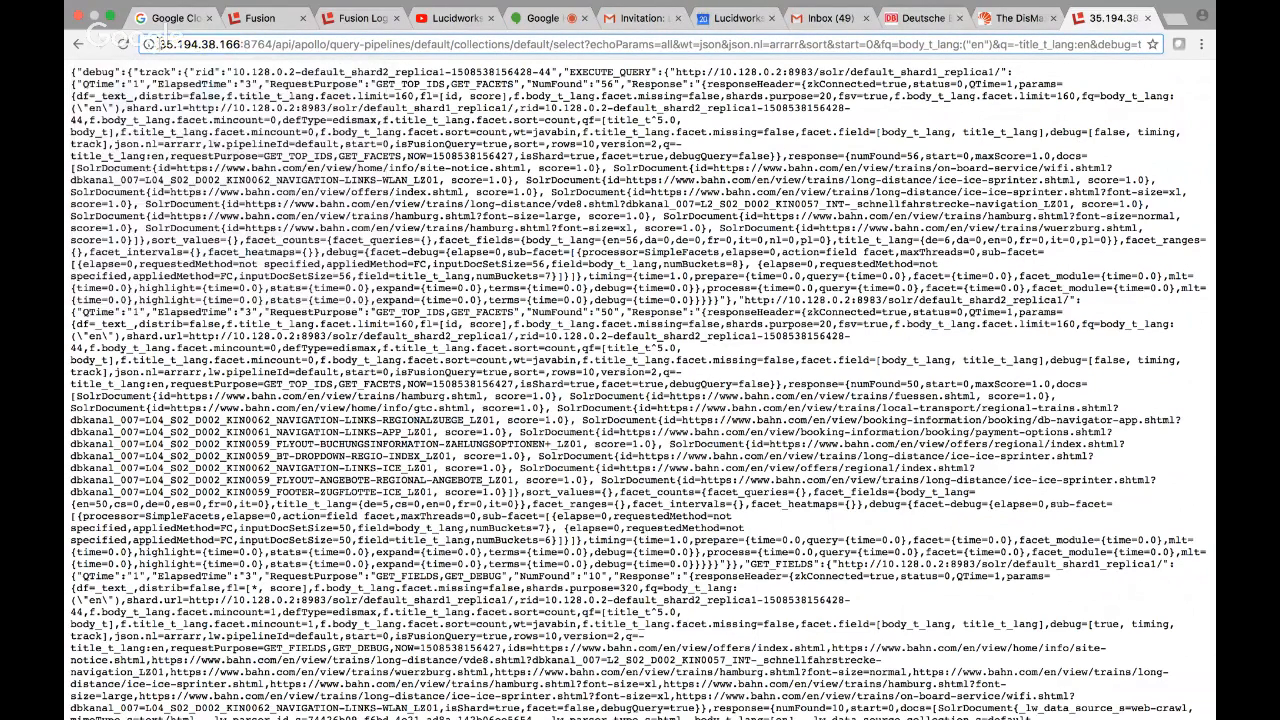
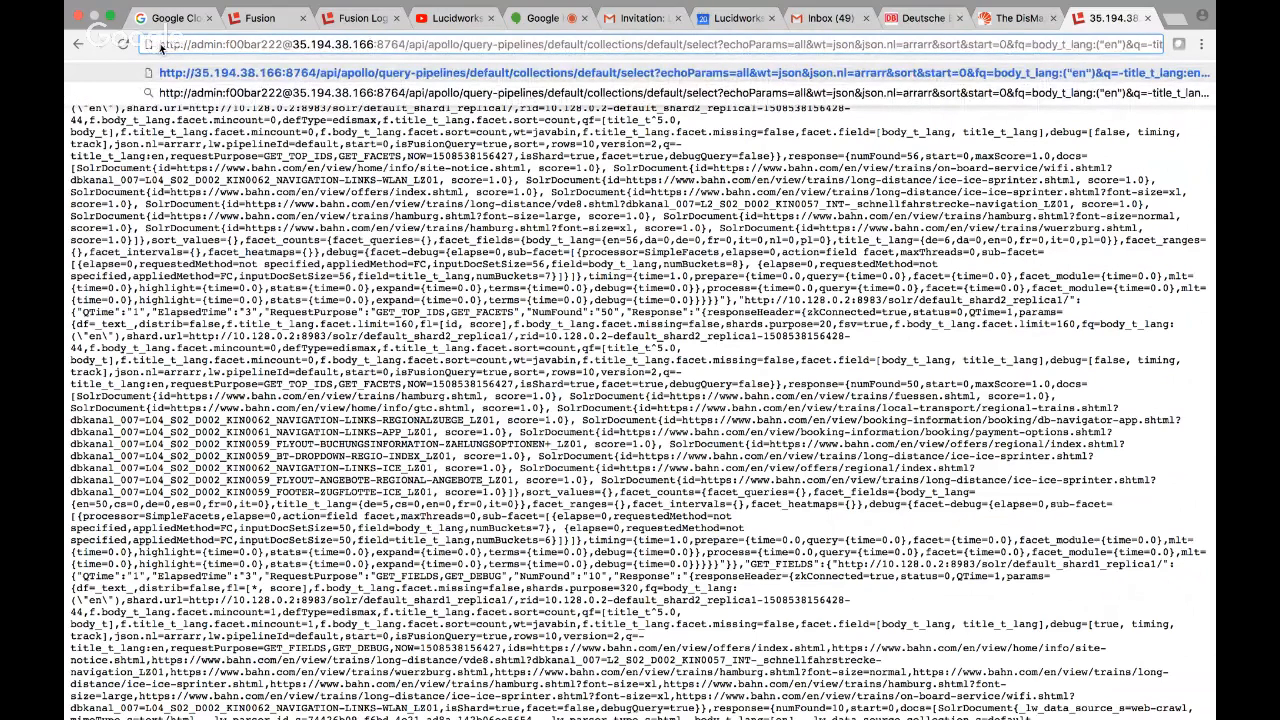
# Load the query request with the login credentials included before the host in its address.
pyautogui.press('Return')
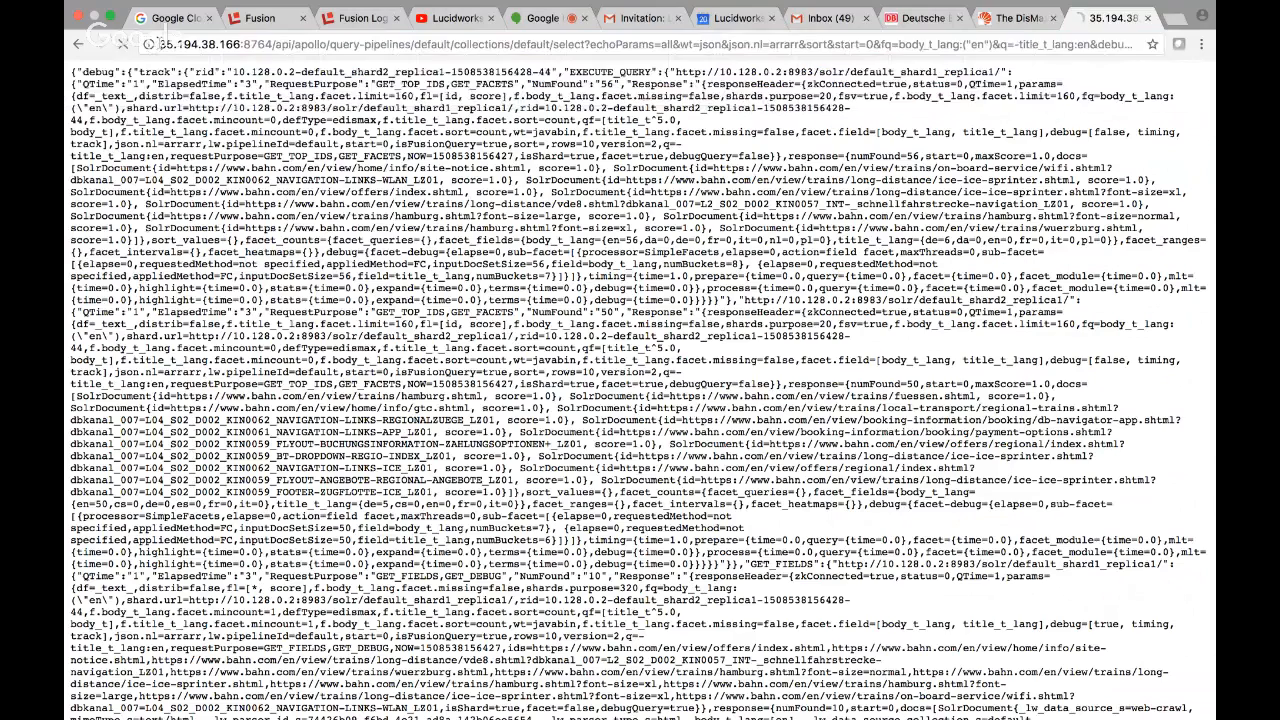